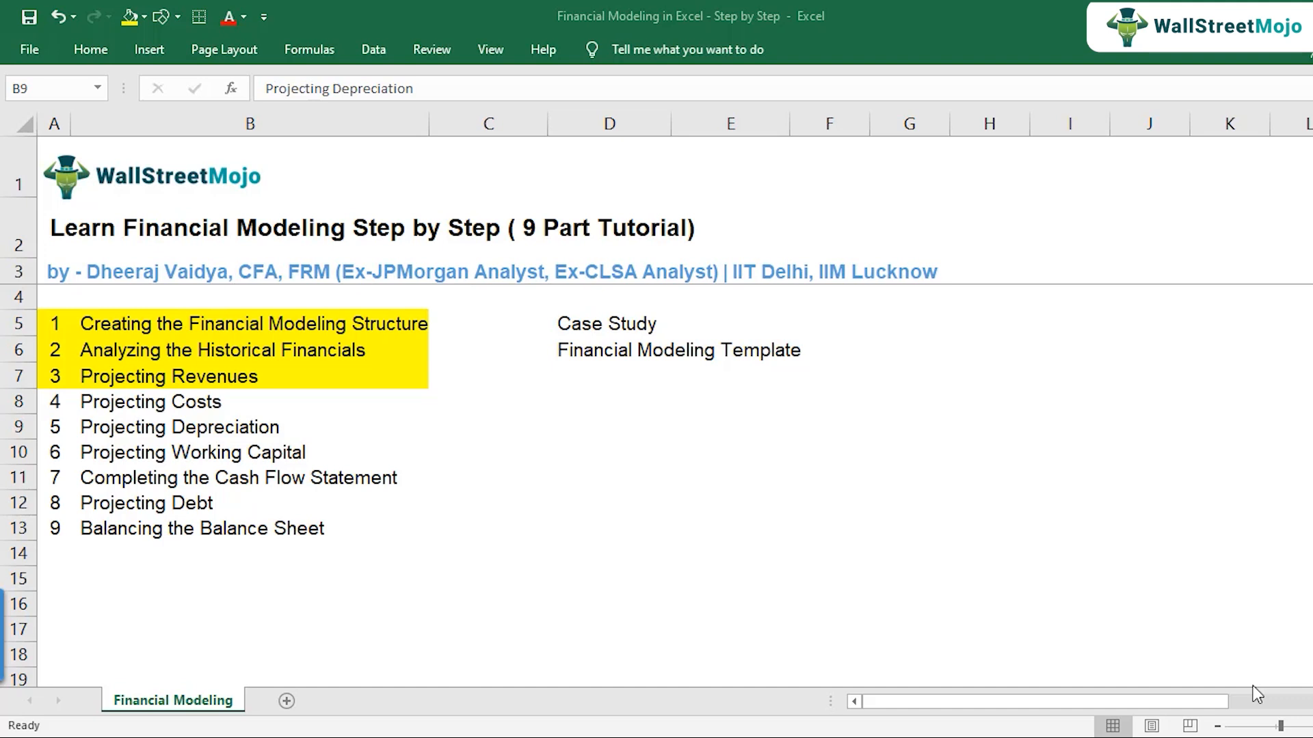
# Review the nine-part tutorial outline, focusing on the Projecting Costs topic and the Case Study and Financial Modeling Template entries
pyautogui.click(97, 324)
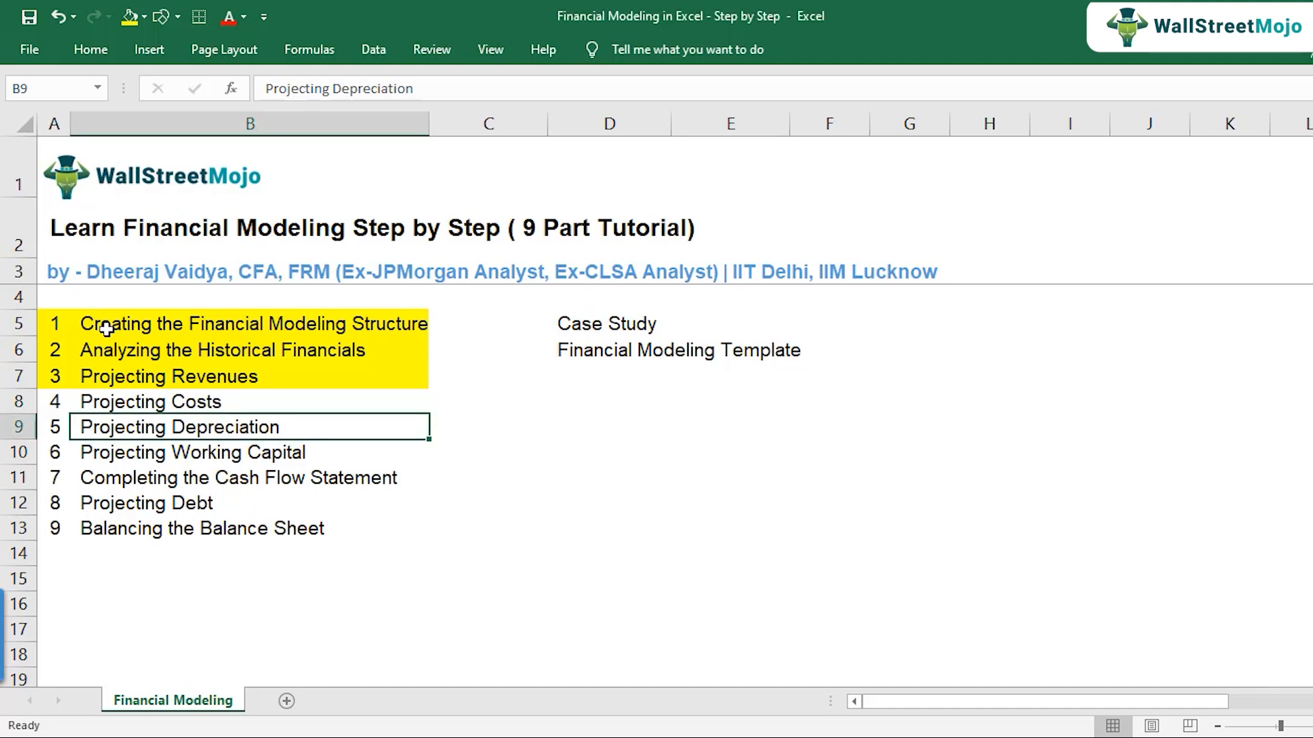
pyautogui.click(106, 326)
pyautogui.click(19, 402)
pyautogui.moveTo(58, 404); pyautogui.dragTo(216, 405)
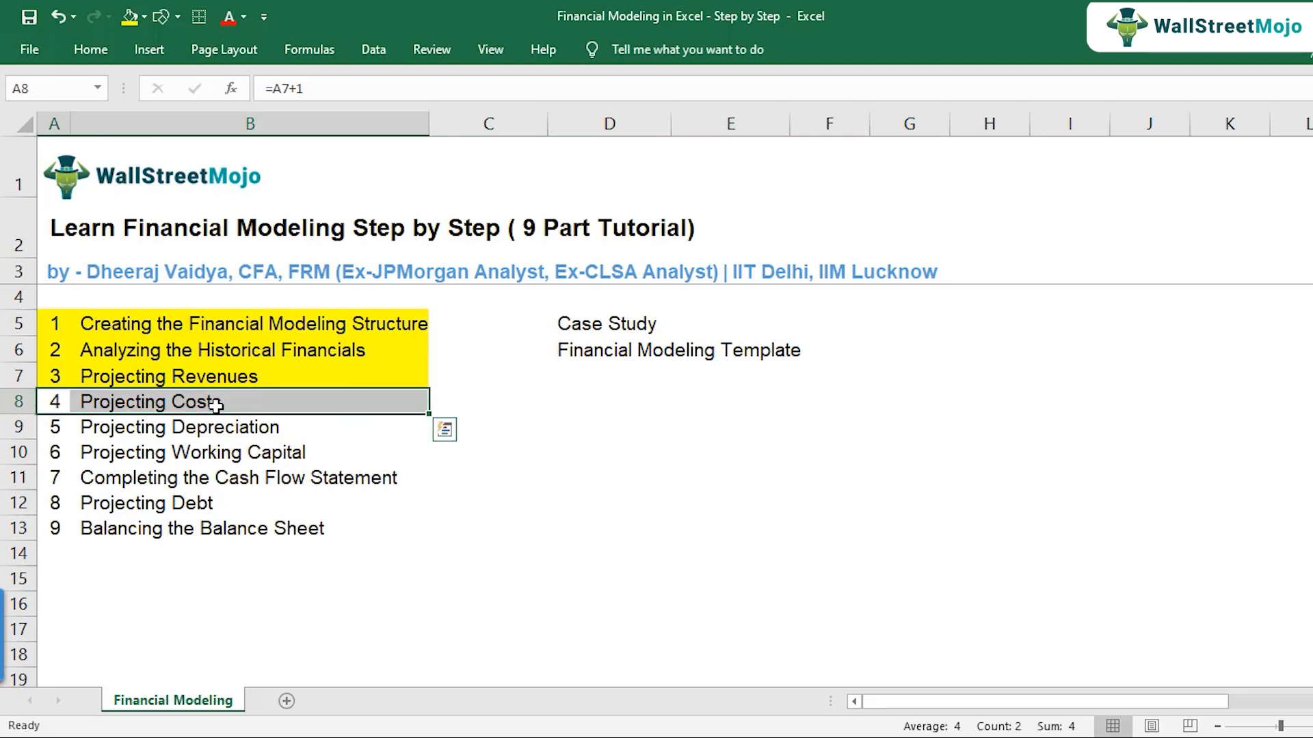
pyautogui.moveTo(610, 322); pyautogui.dragTo(801, 353)
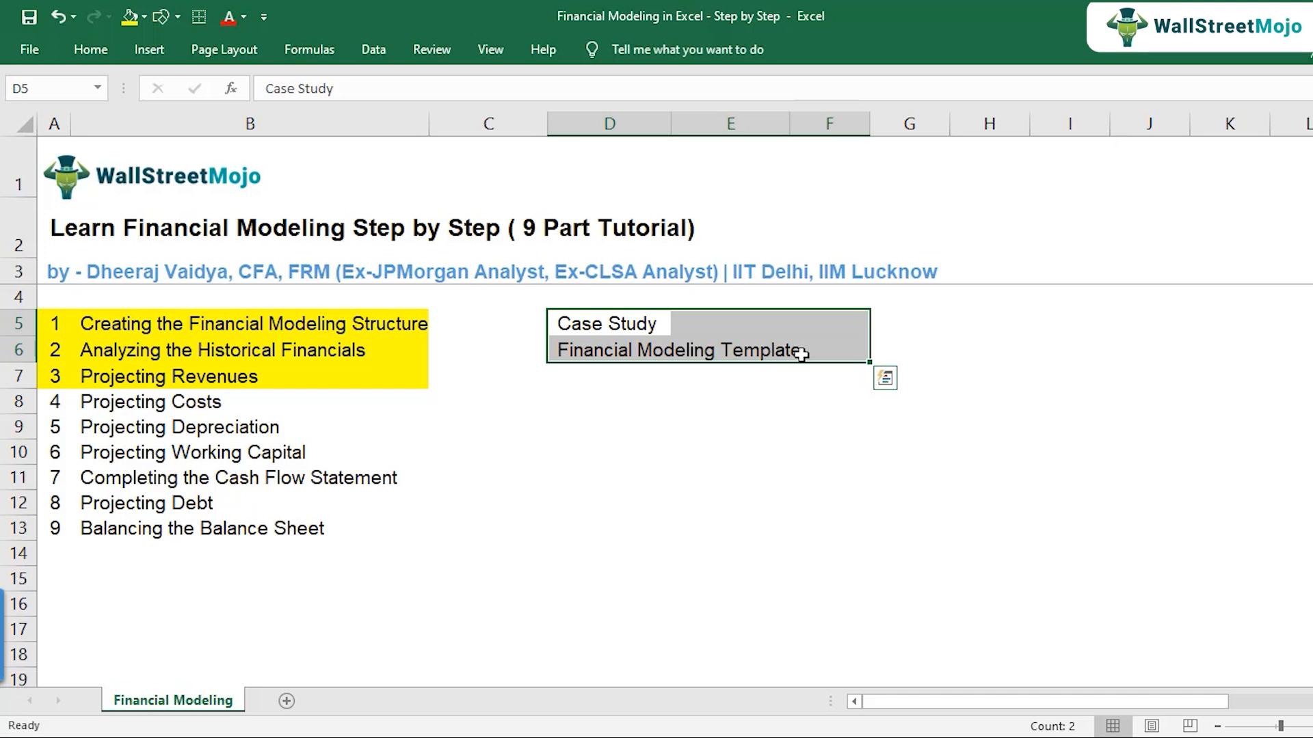
pyautogui.click(182, 401)
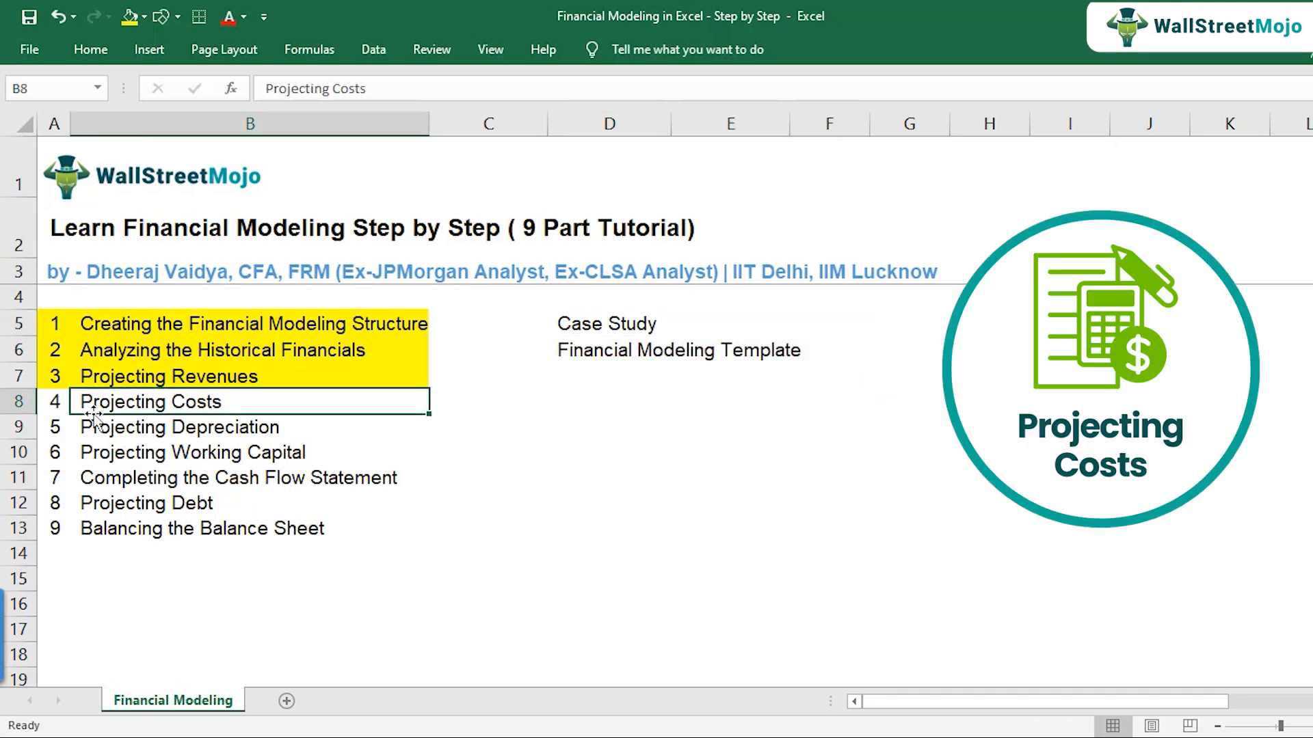
pyautogui.moveTo(57, 402); pyautogui.dragTo(242, 389)
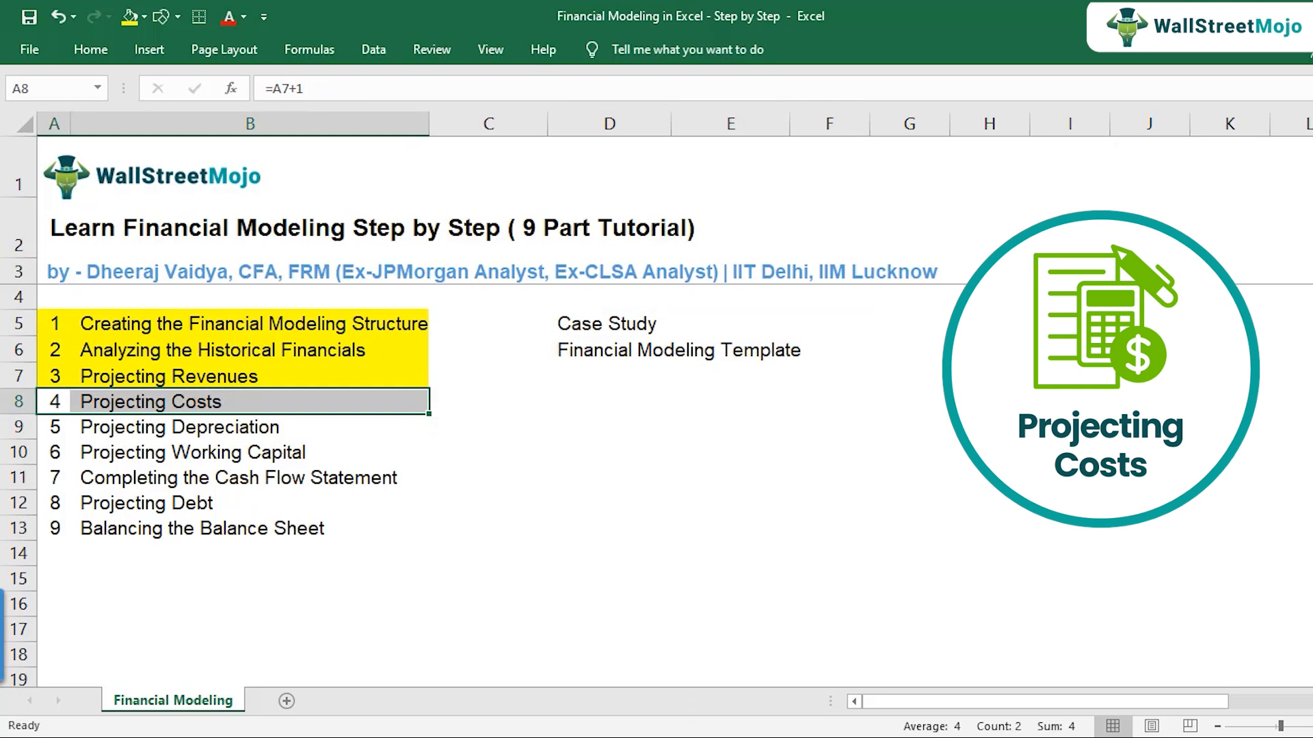
# Switch to the Financial Modeling Template workbook and review the Year 1 to Year 5 revenue forecasts in the income statement
pyautogui.click(718, 737)
pyautogui.click(781, 693)
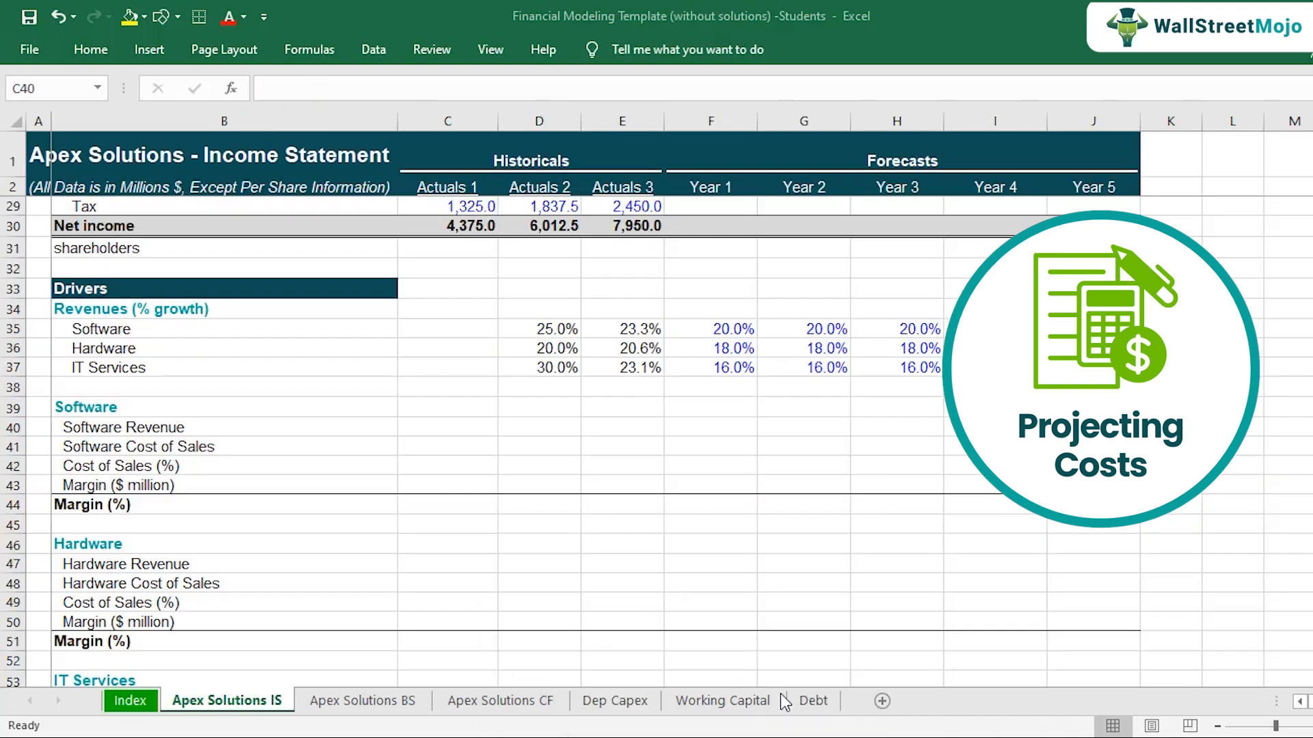
pyautogui.hotkey('alt', 'Tab')
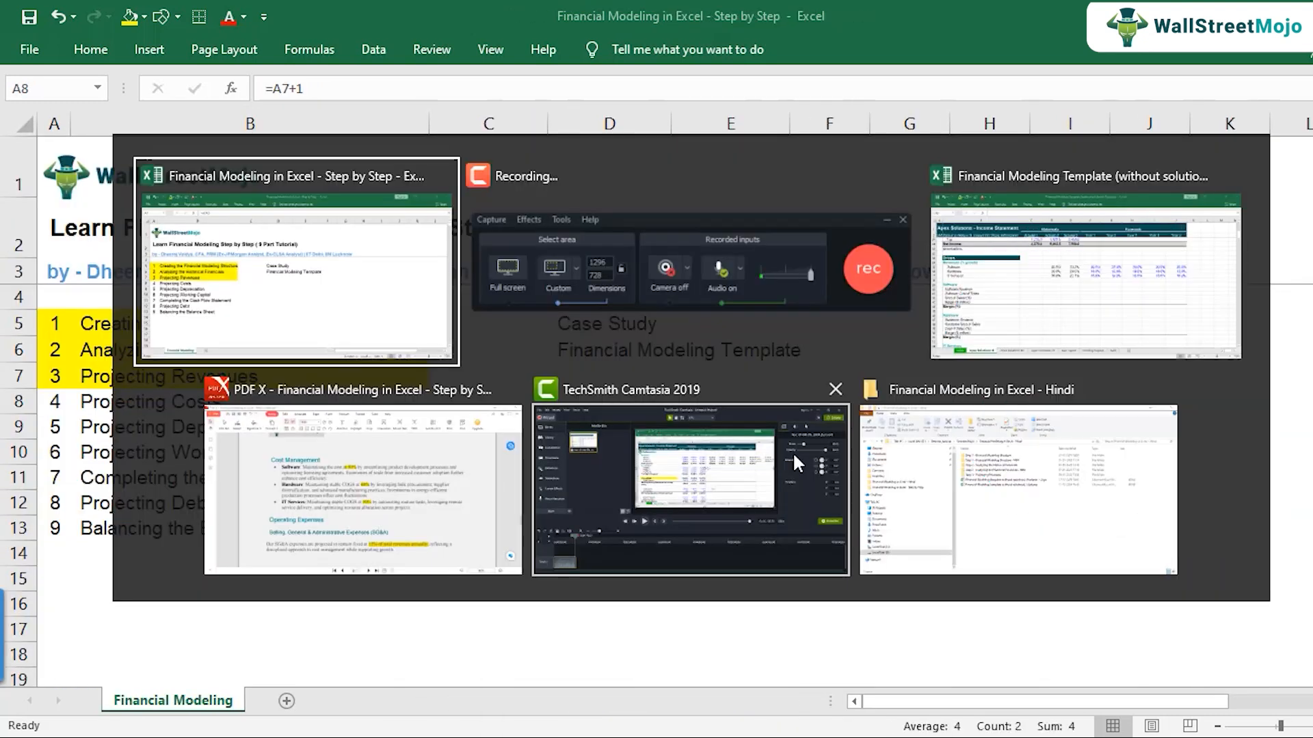
pyautogui.click(1071, 263)
pyautogui.scroll(9, 684, 478)
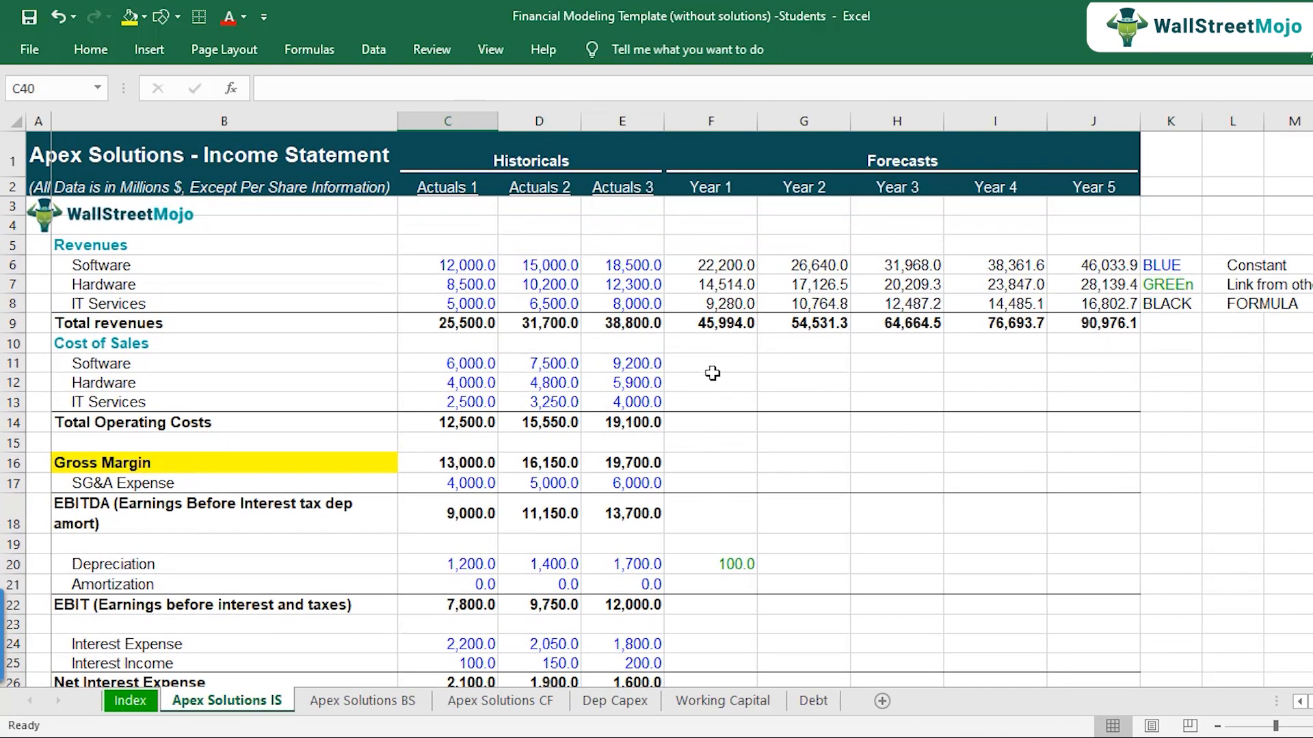
pyautogui.click(715, 366)
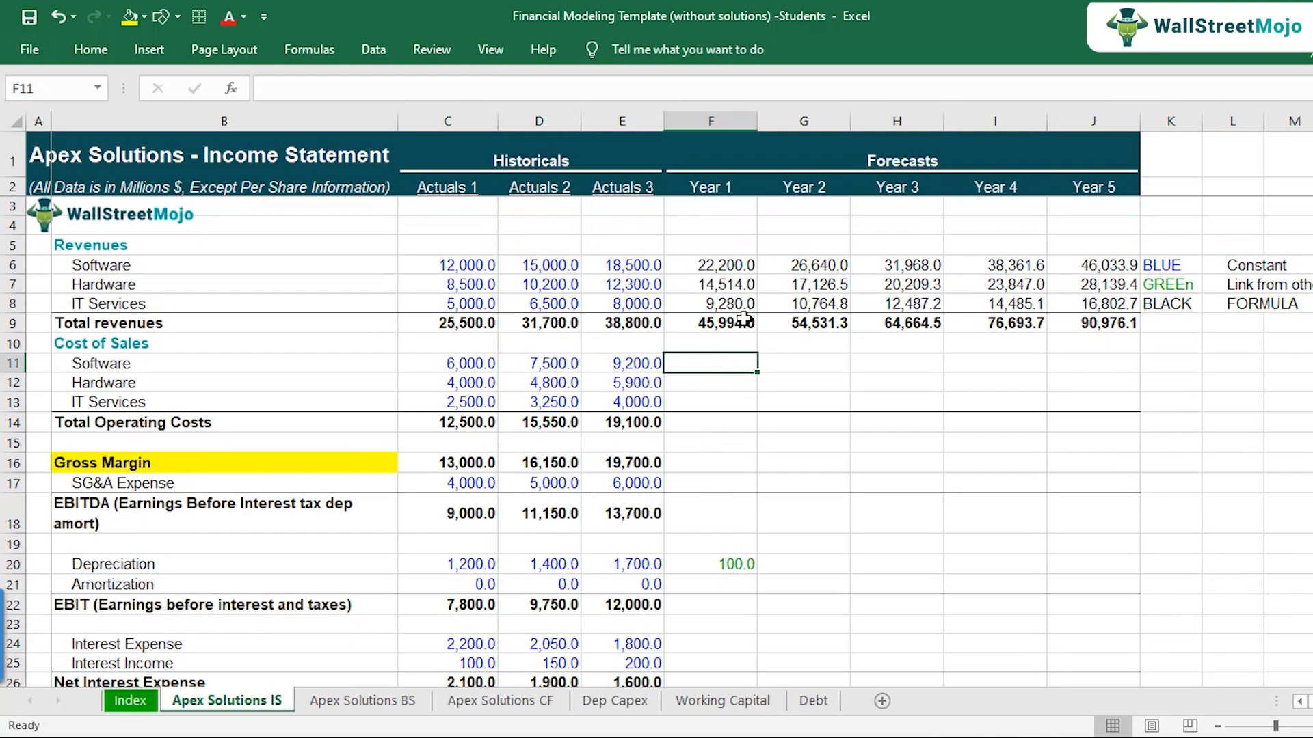
pyautogui.click(729, 266)
pyautogui.moveTo(856, 270); pyautogui.dragTo(1091, 321)
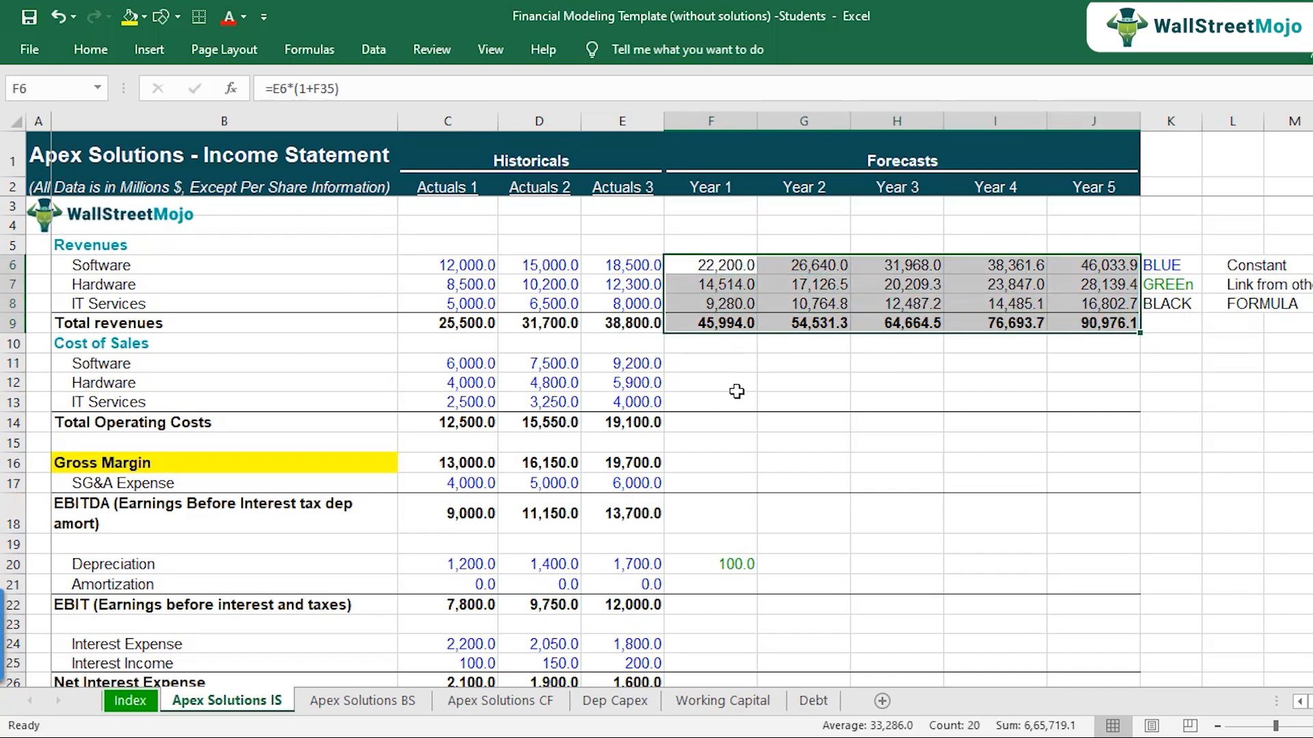
# Examine the Software, Hardware and IT Services revenue growth assumptions in the Drivers section for the forecast years
pyautogui.scroll(-4, 736, 391)
pyautogui.scroll(-3, 737, 391)
pyautogui.click(728, 428)
pyautogui.click(807, 428)
pyautogui.click(888, 429)
pyautogui.click(980, 428)
pyautogui.click(1094, 429)
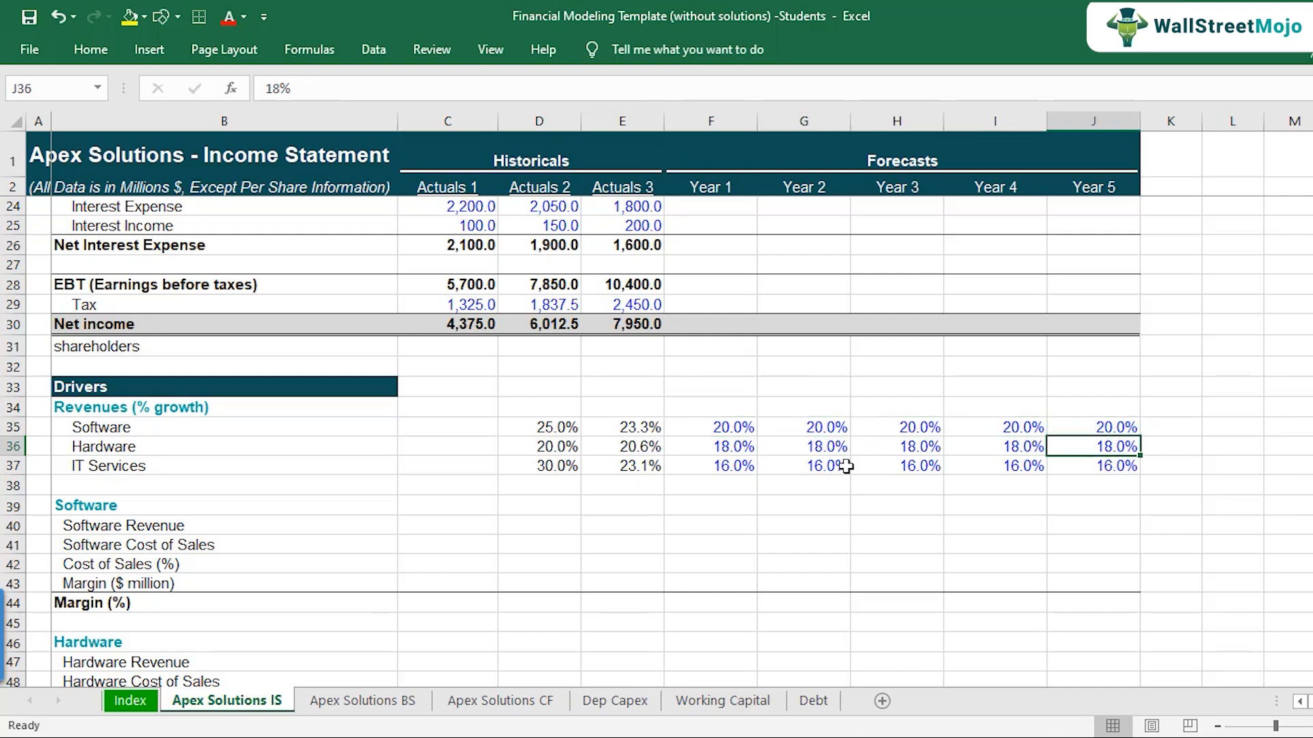
pyautogui.click(733, 443)
pyautogui.click(742, 466)
pyautogui.click(816, 466)
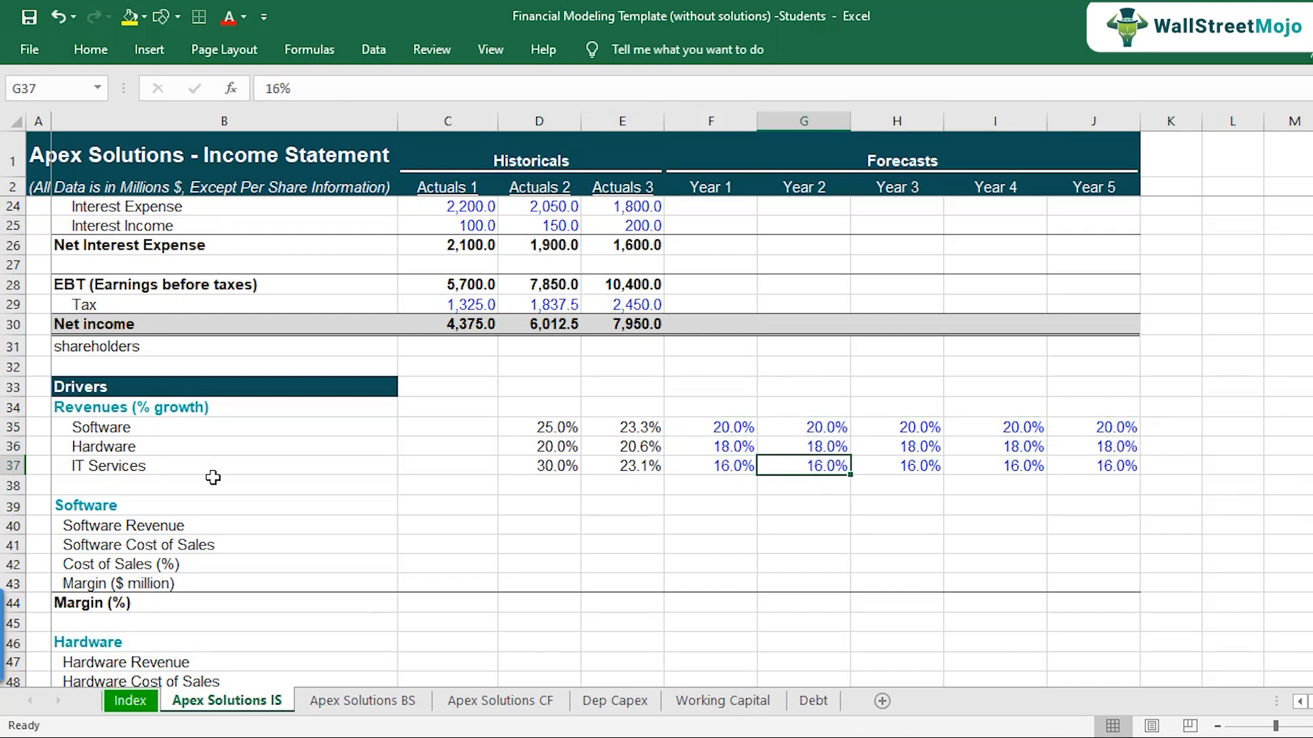
# Look over the Software, Hardware and IT Services cost and margin driver blocks in rows 39 to 58
pyautogui.scroll(-2, 206, 482)
pyautogui.scroll(-1, 101, 407)
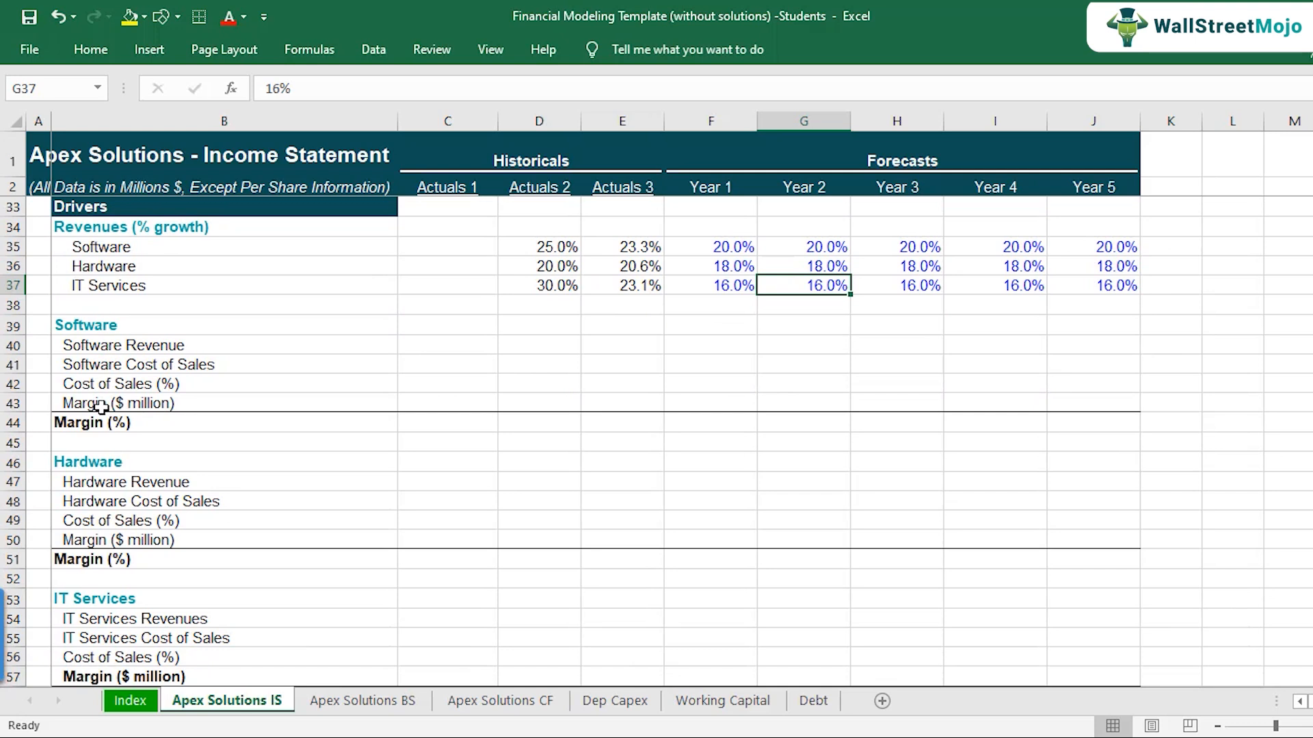
pyautogui.click(11, 325)
pyautogui.moveTo(12, 325); pyautogui.dragTo(14, 560)
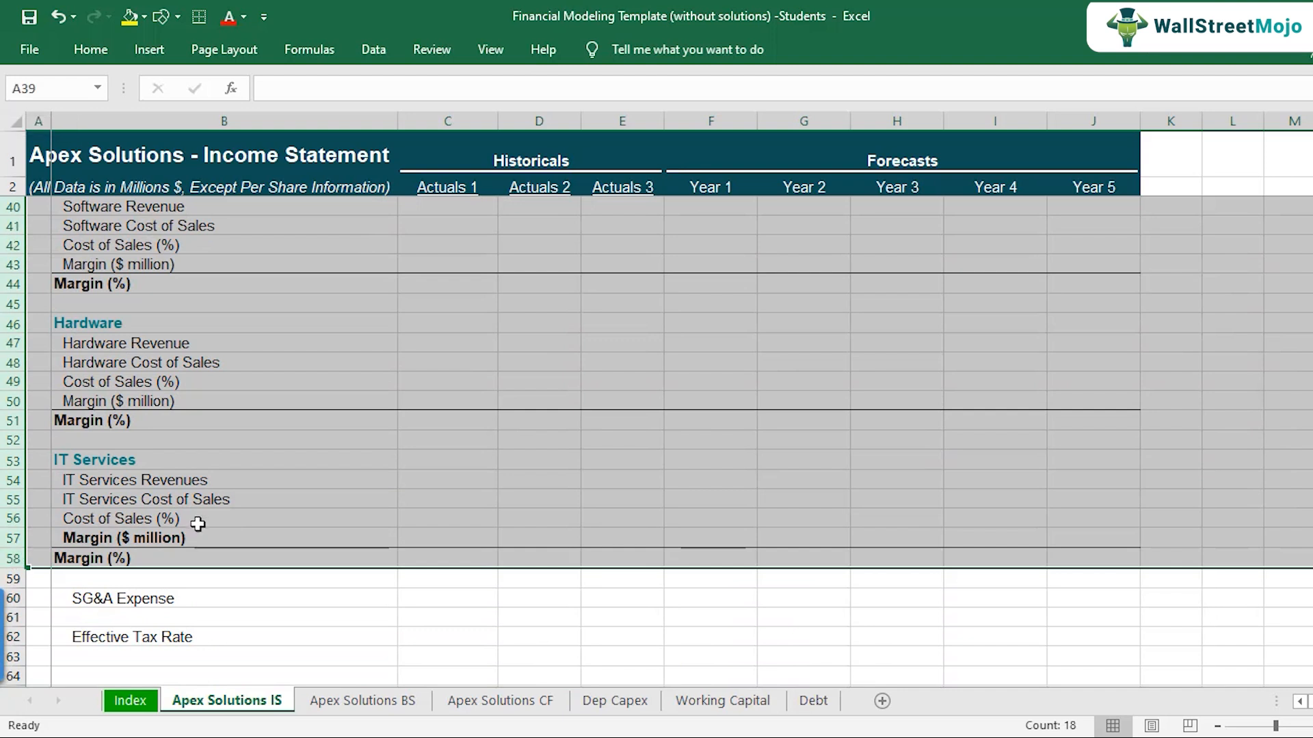
pyautogui.scroll(4, 196, 521)
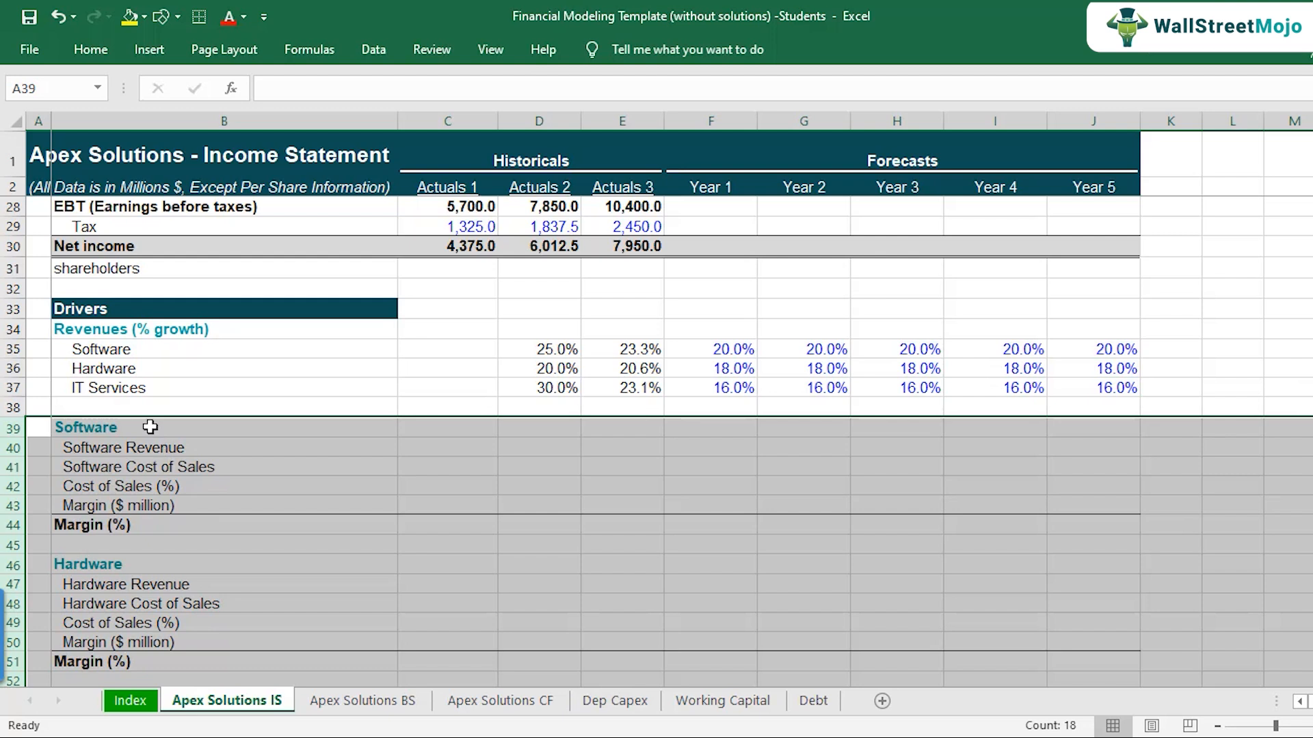
pyautogui.scroll(-2, 142, 465)
pyautogui.scroll(-2, 131, 452)
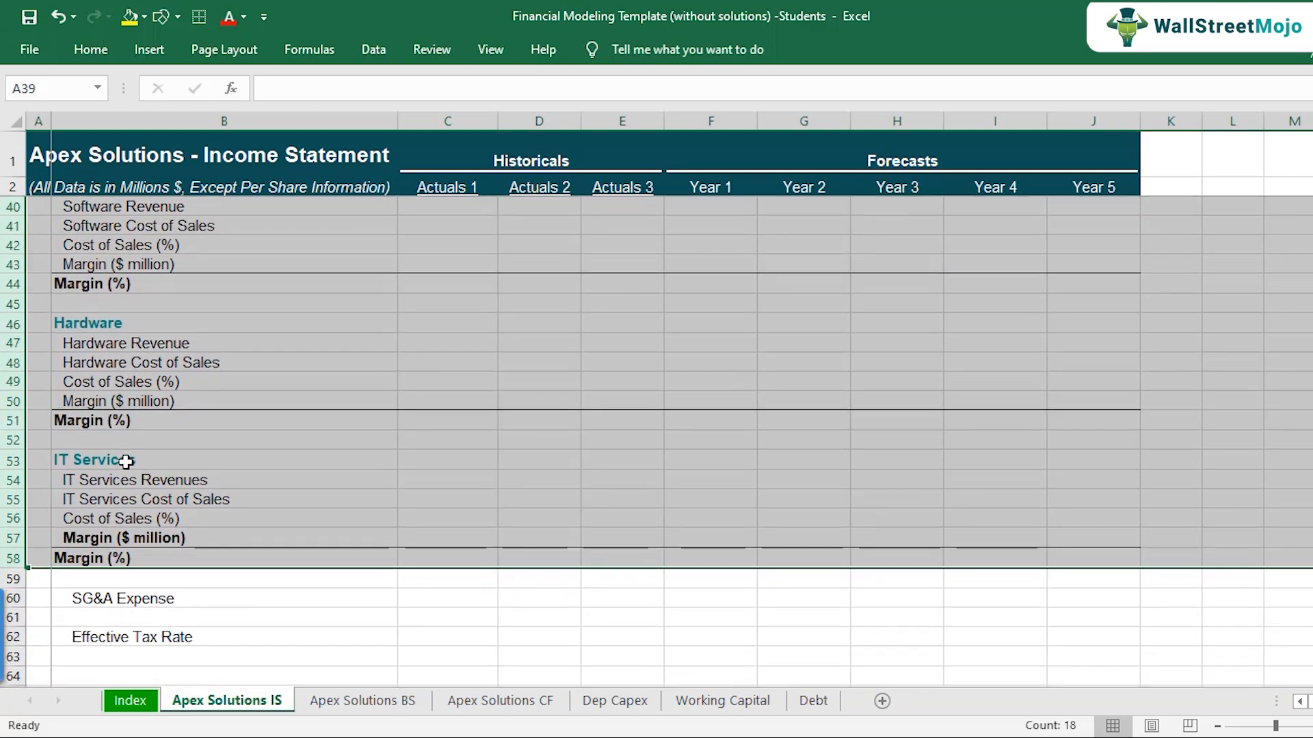
pyautogui.scroll(1, 126, 462)
pyautogui.scroll(3, 126, 462)
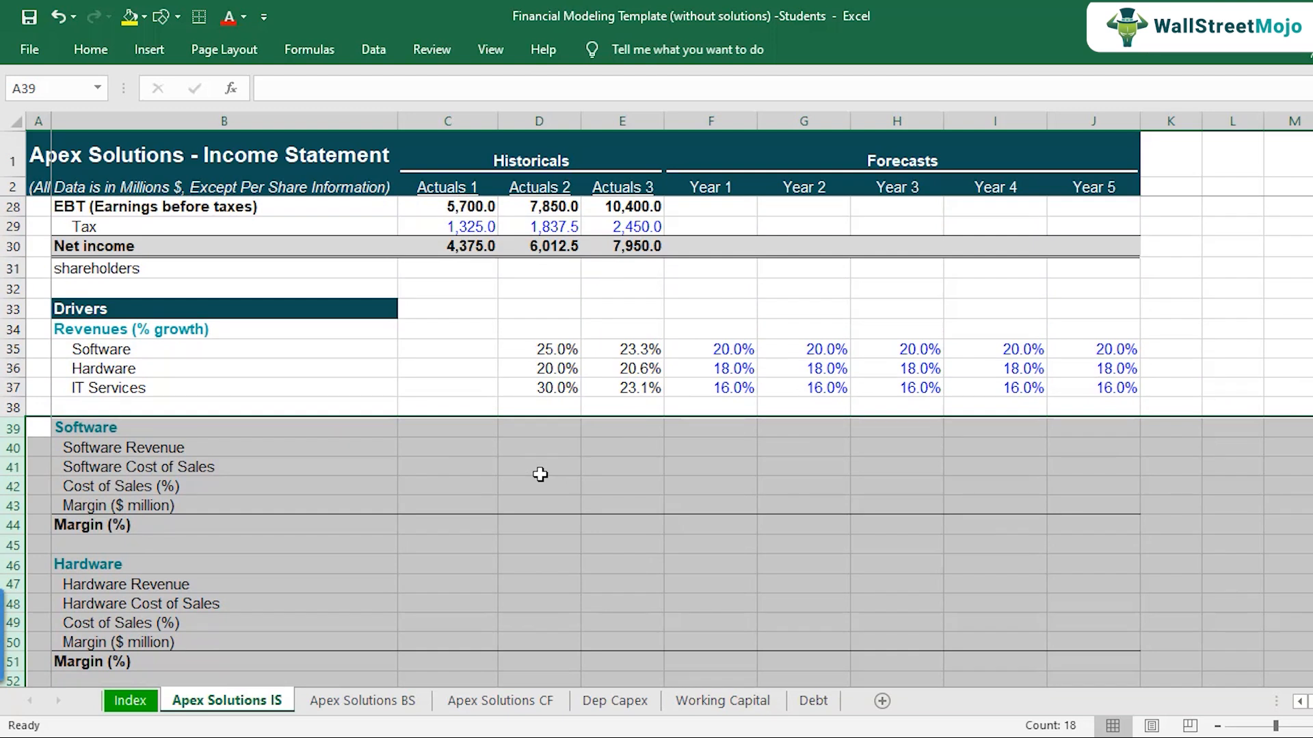
# Inspect the Actuals 1 Gross Margin % formula in C65 and the income statement cells it references
pyautogui.scroll(-10, 540, 474)
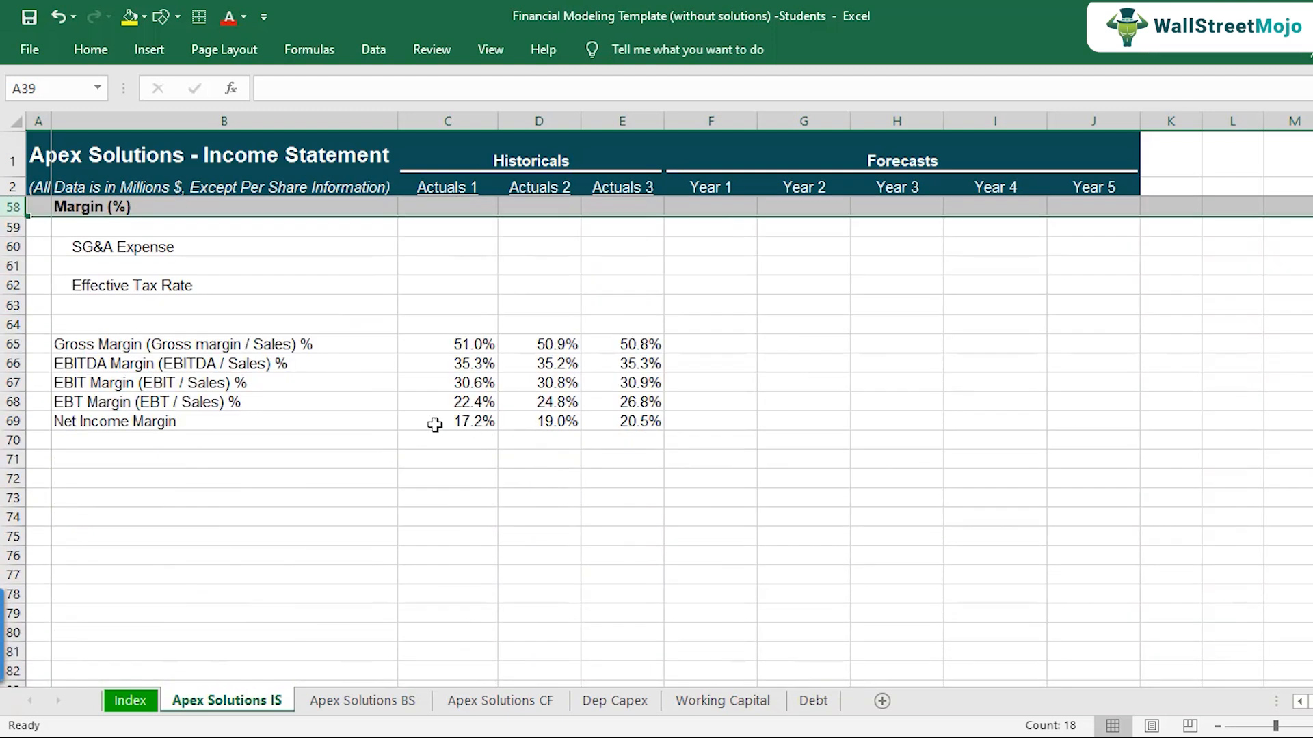
pyautogui.click(240, 343)
pyautogui.doubleClick(460, 344)
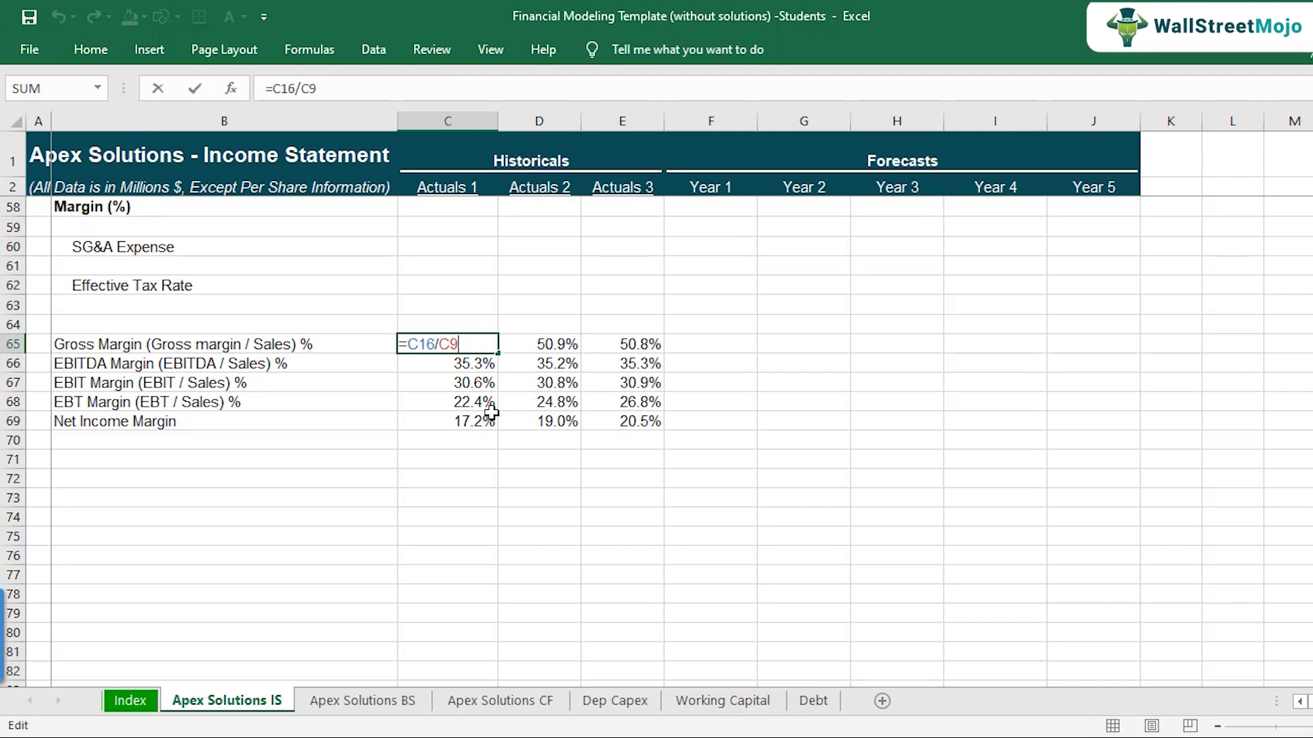
pyautogui.scroll(18, 646, 390)
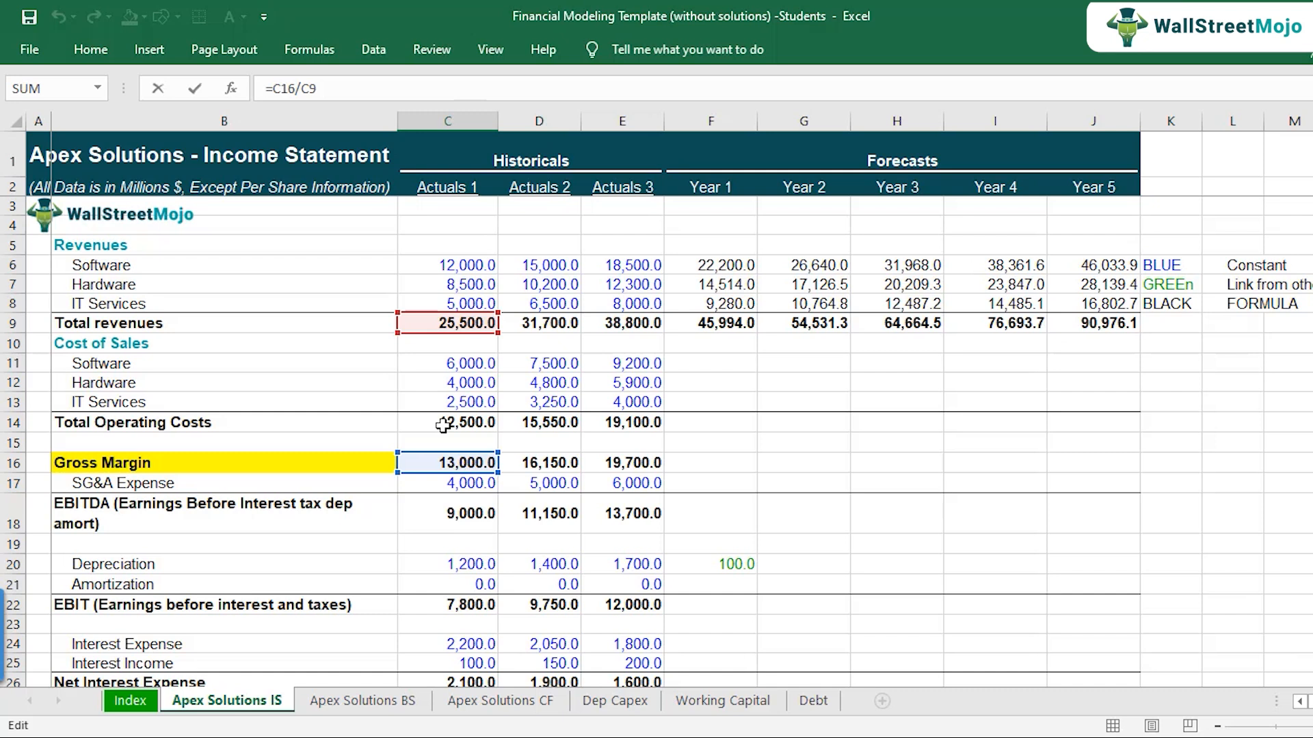
pyautogui.press('Escape')
pyautogui.scroll(8, 437, 427)
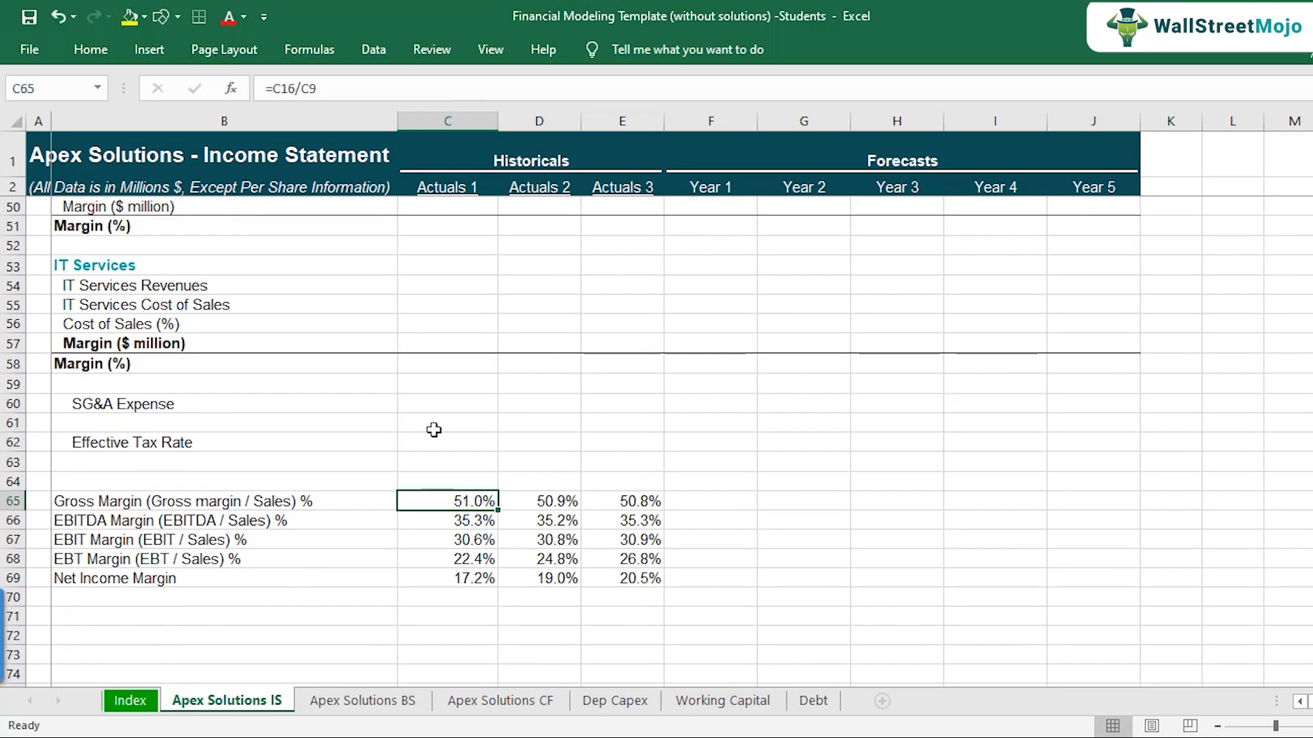
# Go through the Software driver block's line items from Software Revenue down to Margin (%)
pyautogui.scroll(1, 434, 429)
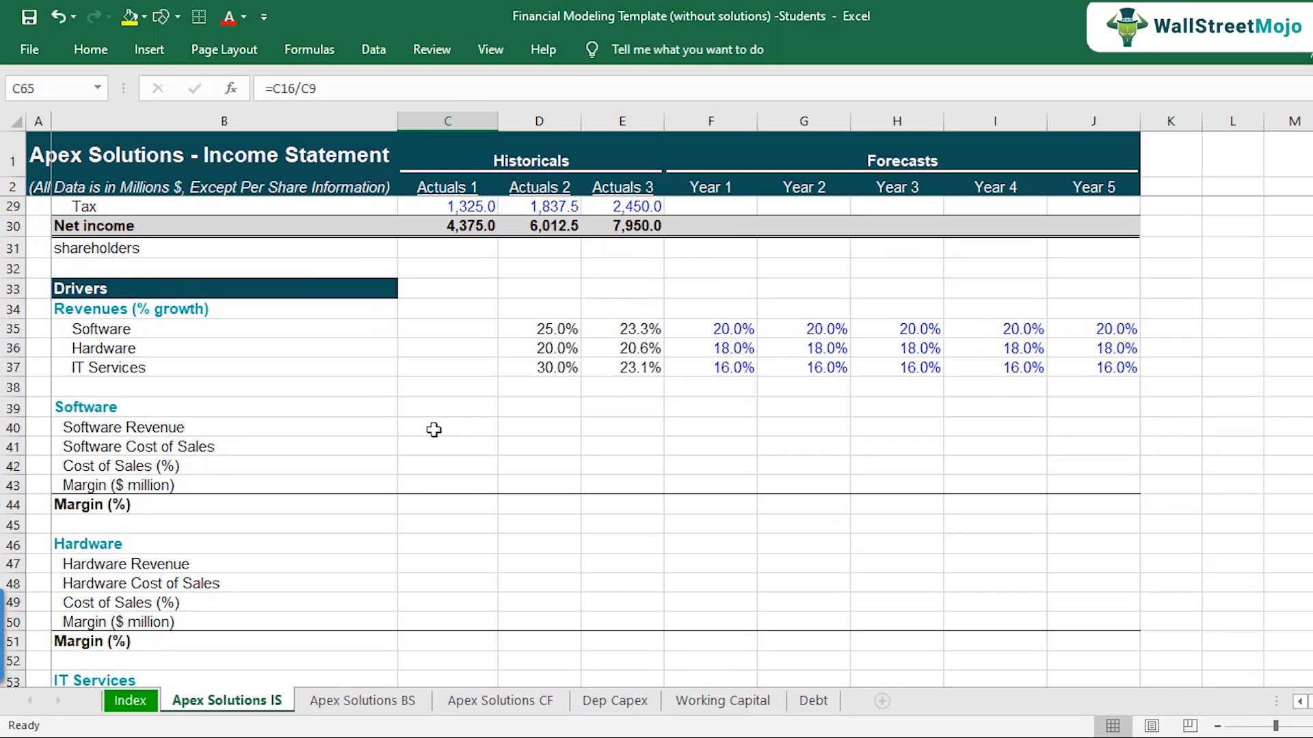
pyautogui.click(124, 424)
pyautogui.click(156, 448)
pyautogui.click(156, 467)
pyautogui.click(154, 488)
pyautogui.click(146, 509)
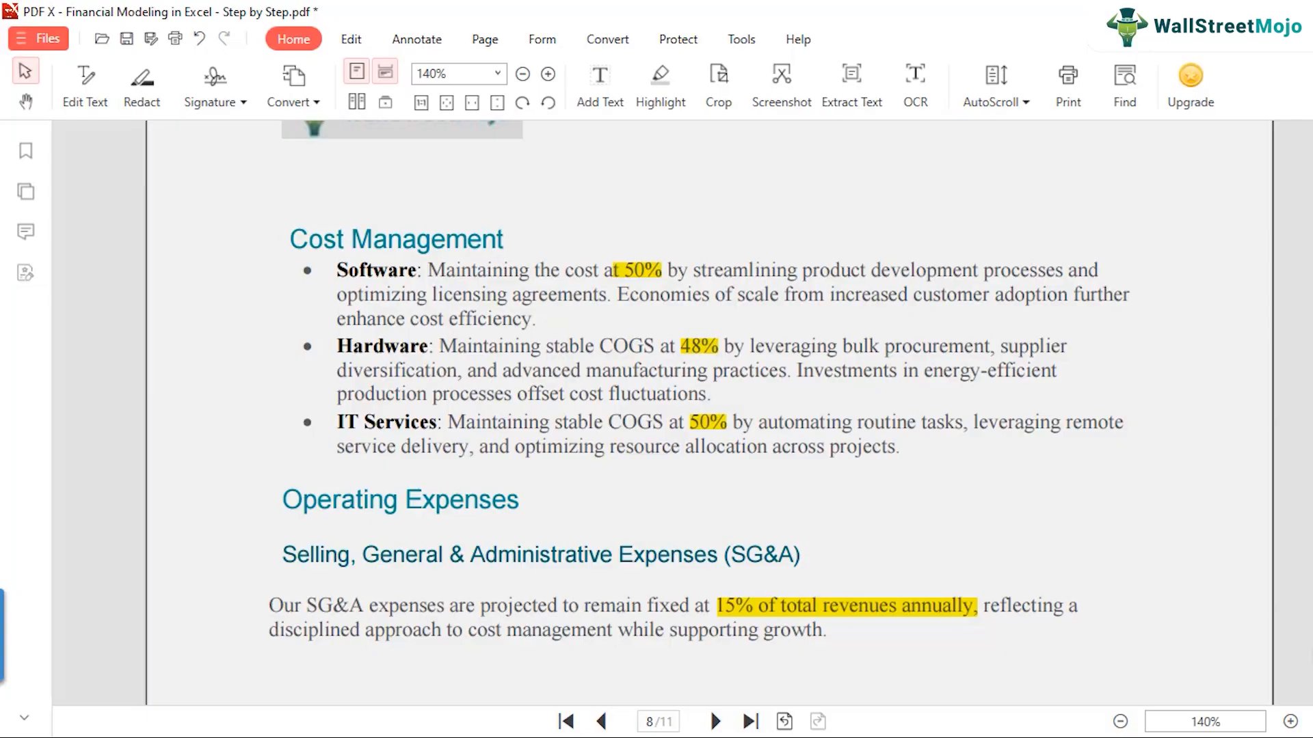
# Read the Cost Management assumptions for Software, Hardware and IT Services in the case study PDF
pyautogui.scroll(2, 430, 454)
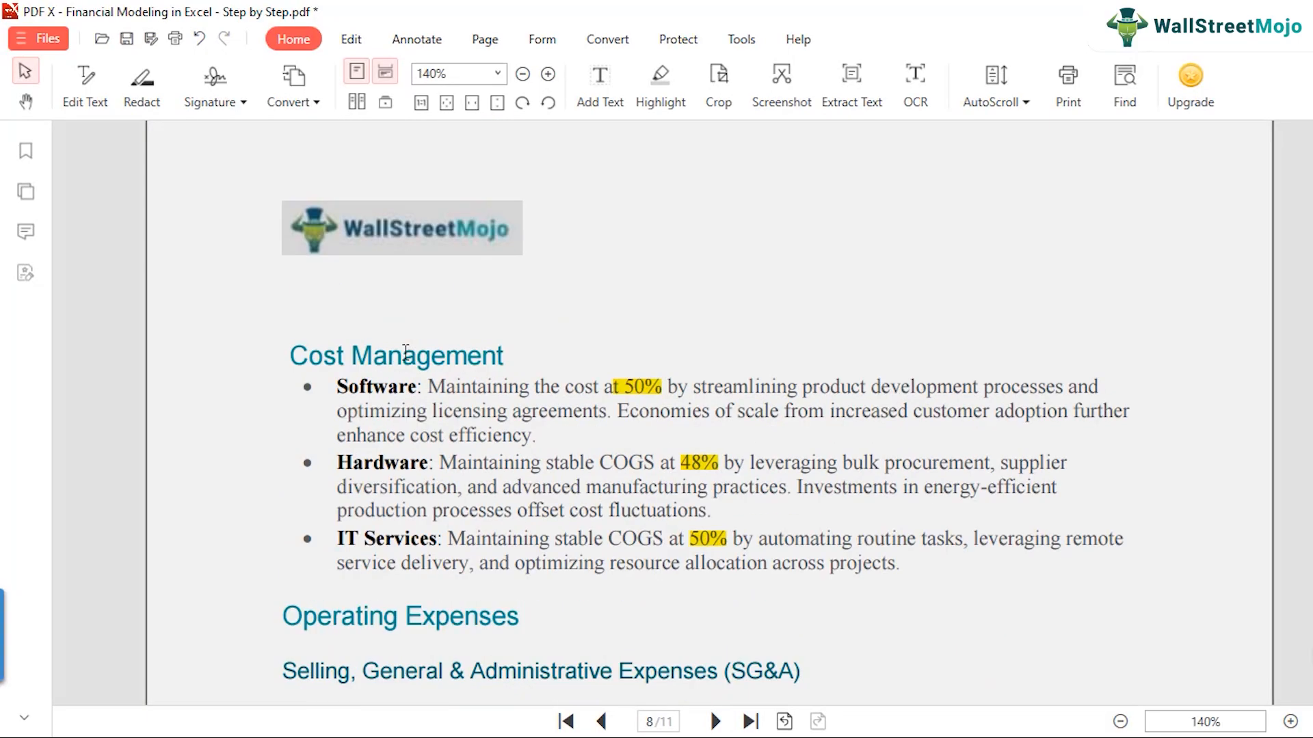
pyautogui.scroll(8, 405, 352)
pyautogui.scroll(-9, 406, 352)
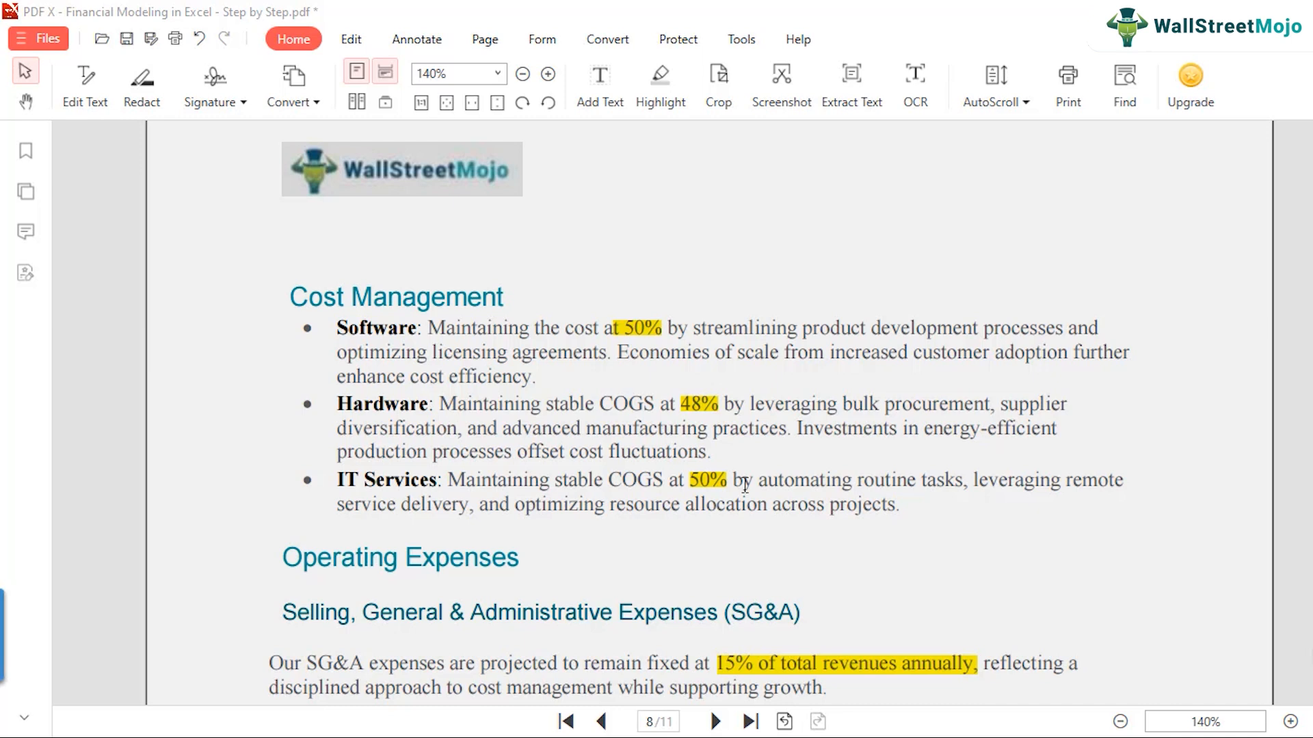
# Return to the template workbook in Excel and review the three segments' blank cost driver blocks, rows 39 to 58
pyautogui.moveTo(697, 730)
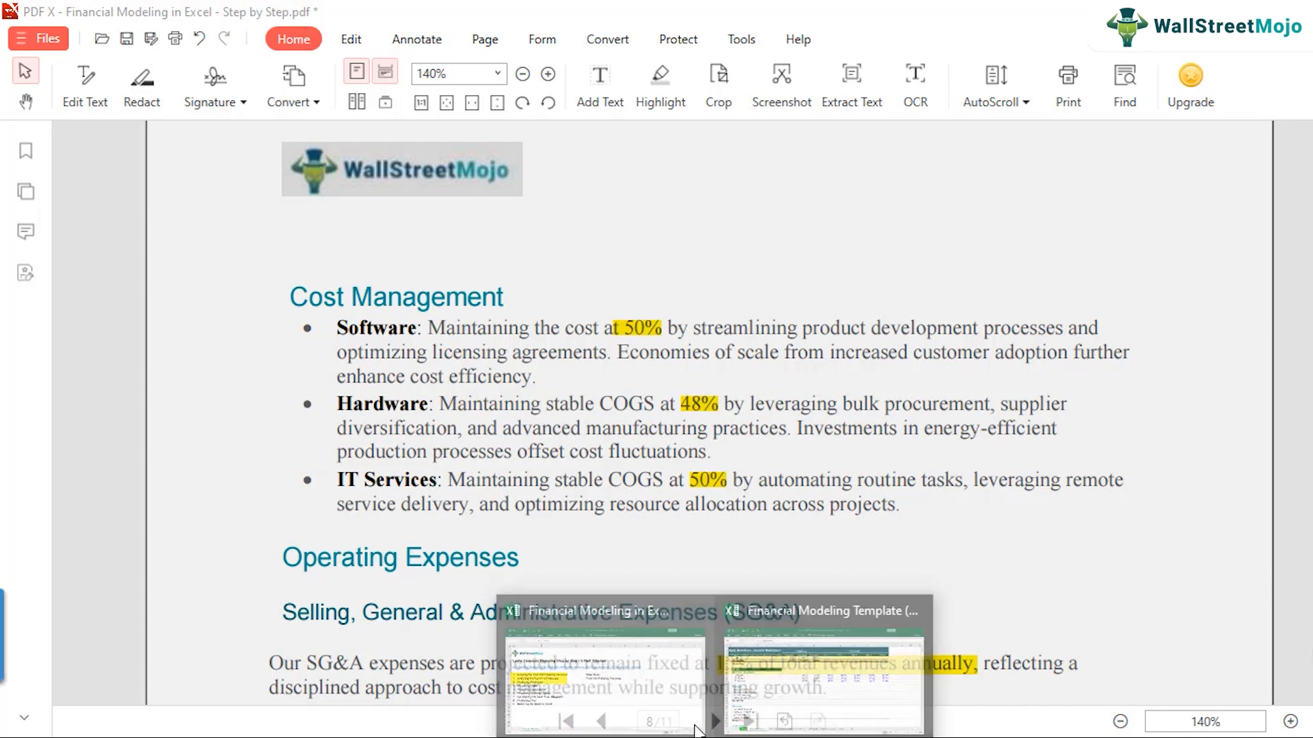
pyautogui.hotkey('alt', 'Tab')
pyautogui.click(361, 482)
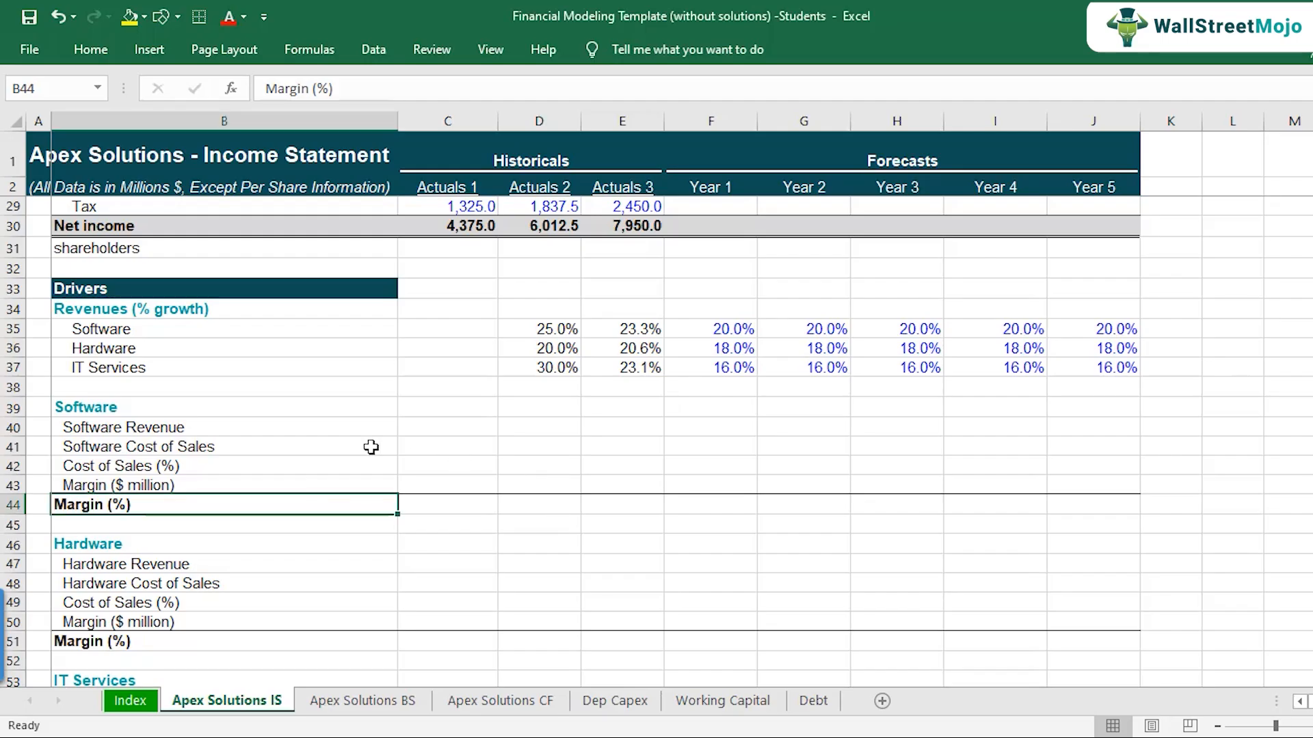
pyautogui.click(230, 443)
pyautogui.scroll(-1, 55, 382)
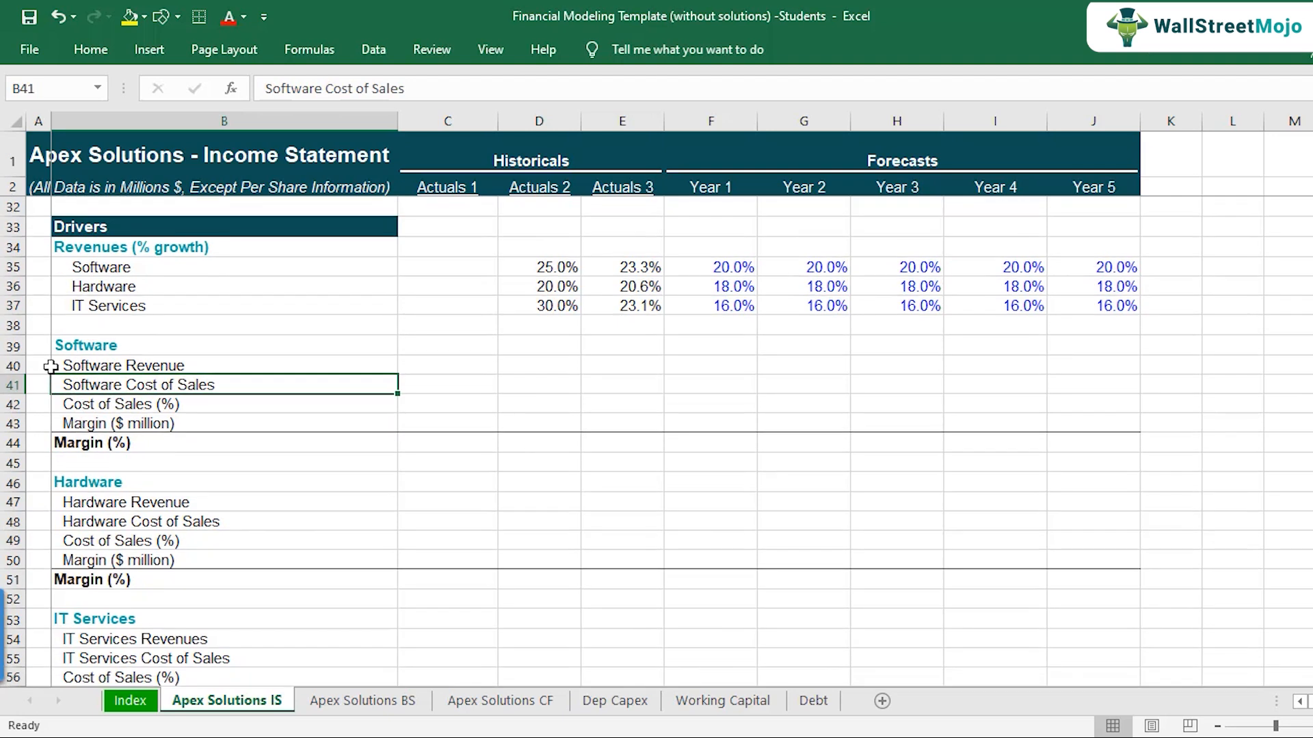
pyautogui.moveTo(13, 345); pyautogui.dragTo(26, 618)
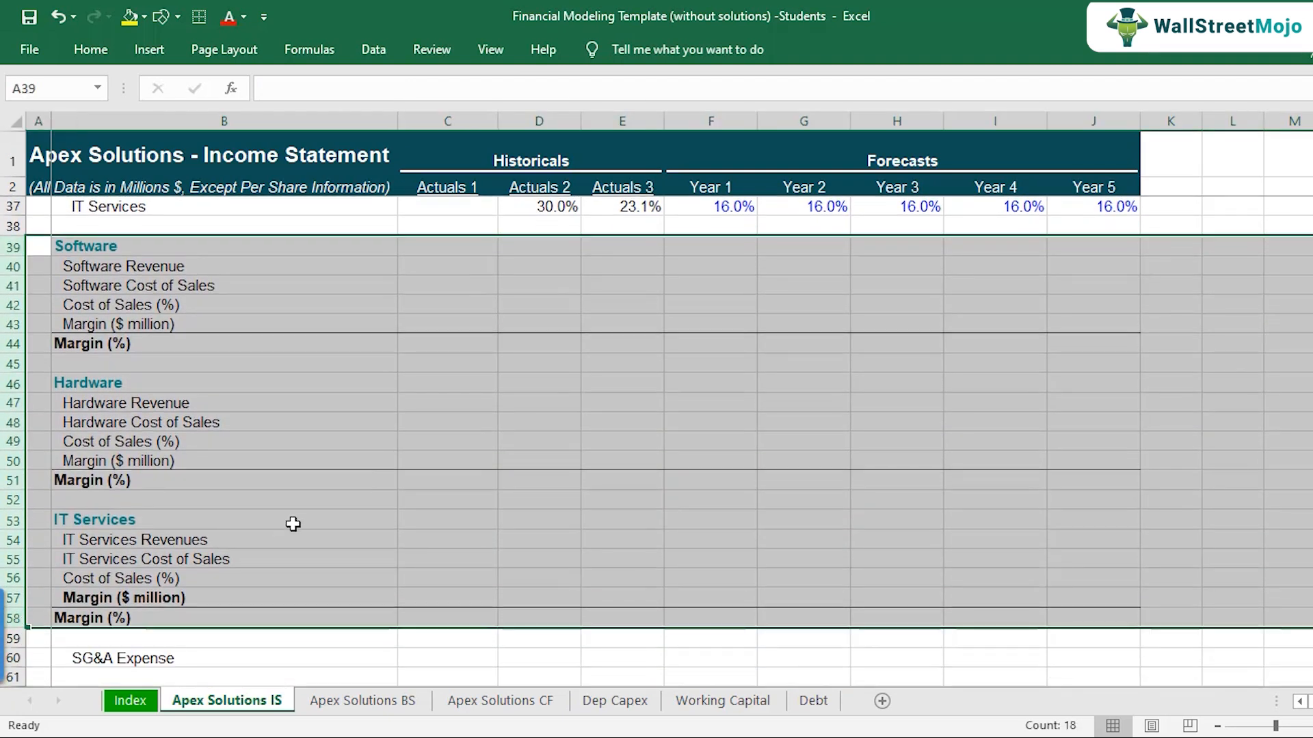
pyautogui.scroll(1, 239, 451)
# Check the Software block's revenue, cost of sales percentage and margin rows against the empty Actuals 1 cells
pyautogui.click(161, 401)
pyautogui.click(169, 363)
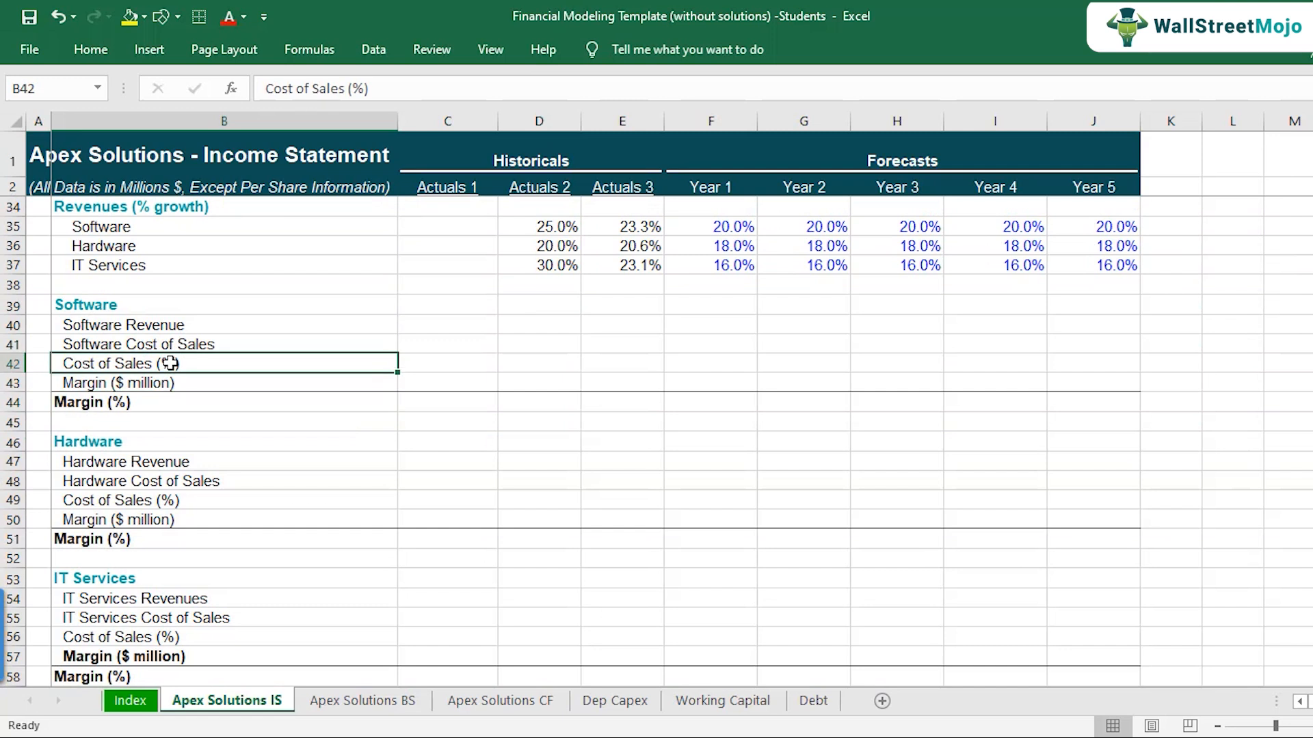
pyautogui.click(438, 359)
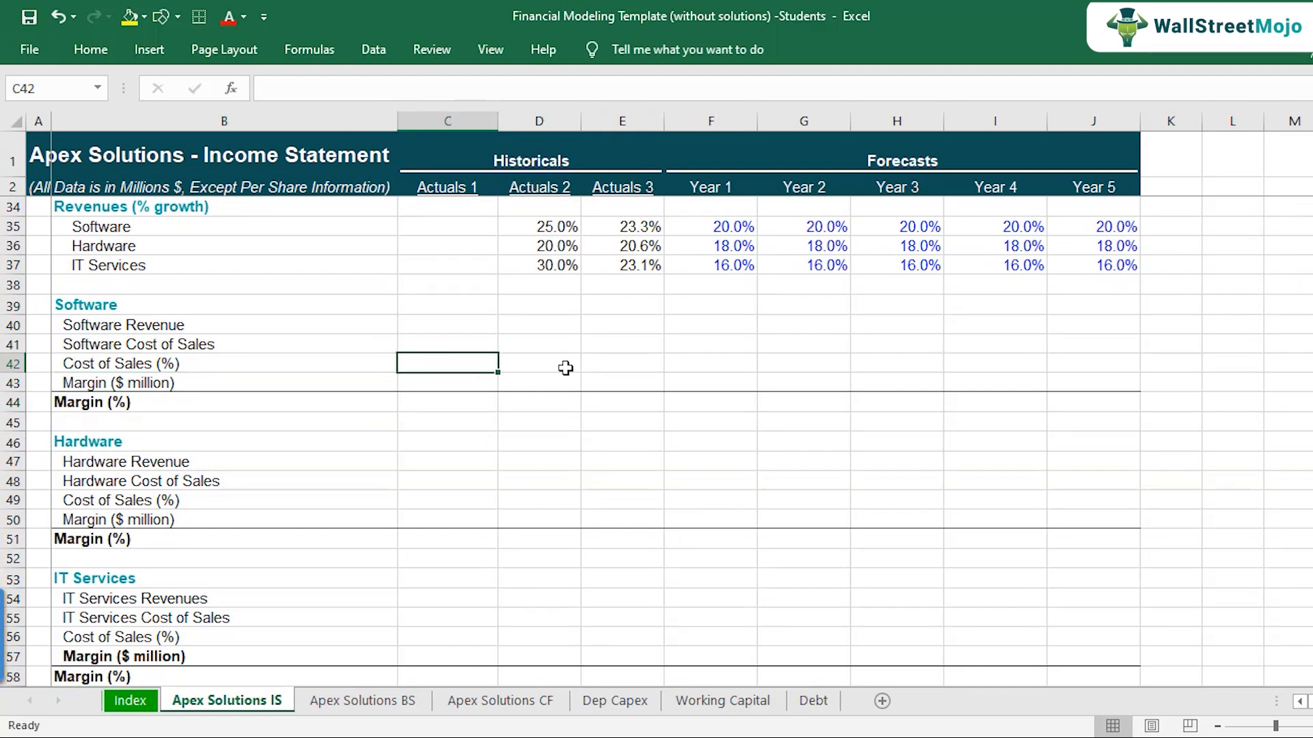
pyautogui.click(215, 324)
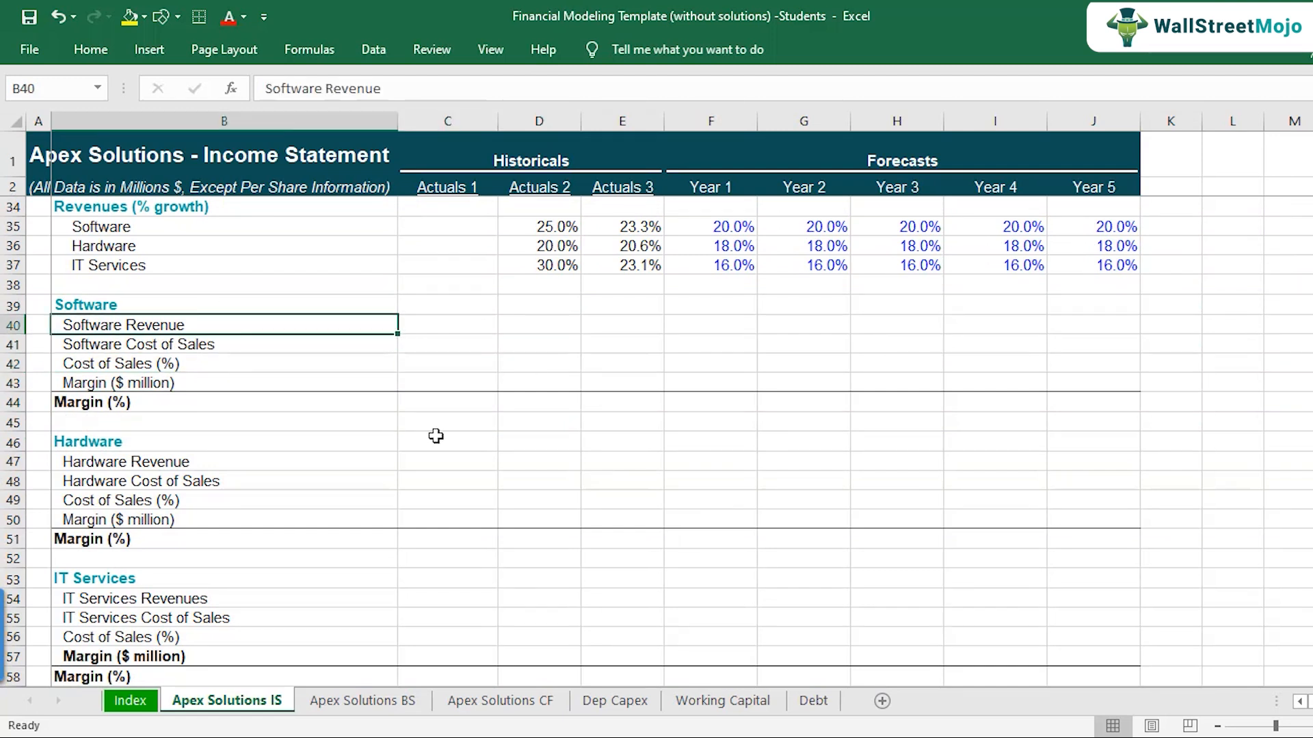
pyautogui.press('Right')
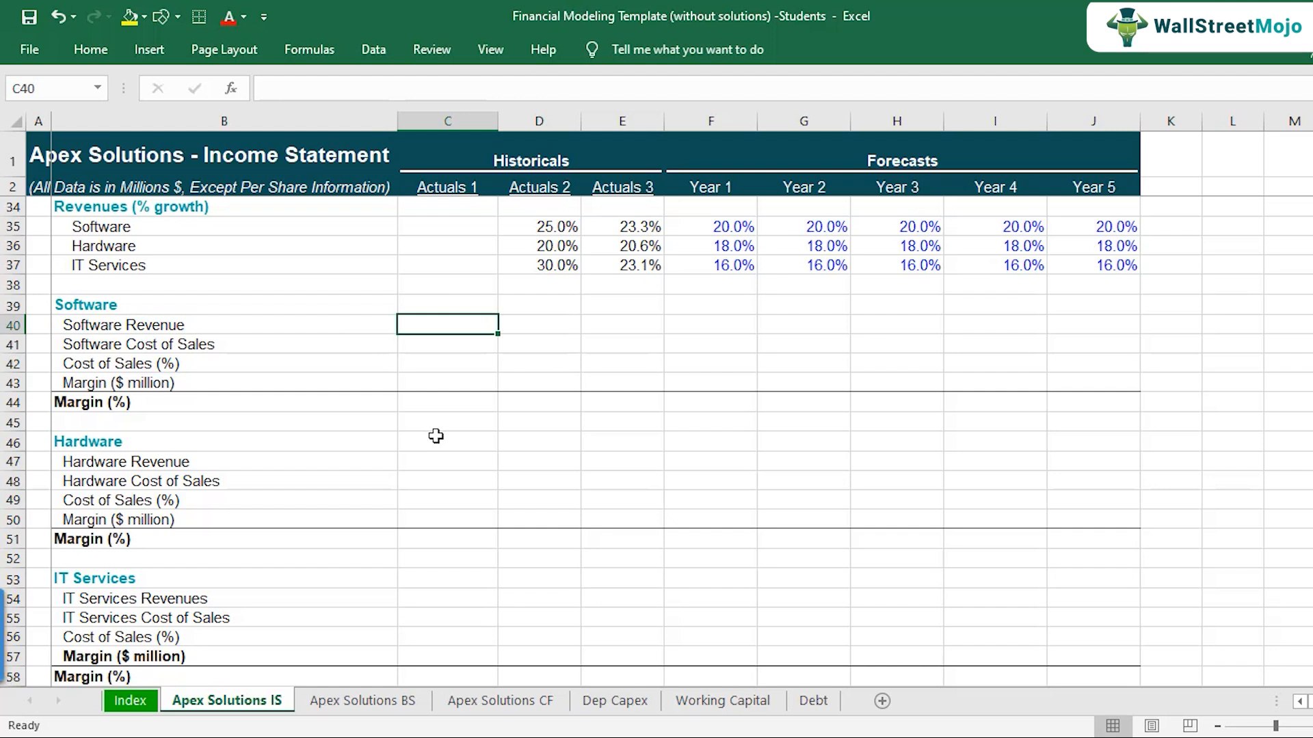
pyautogui.press('Left')
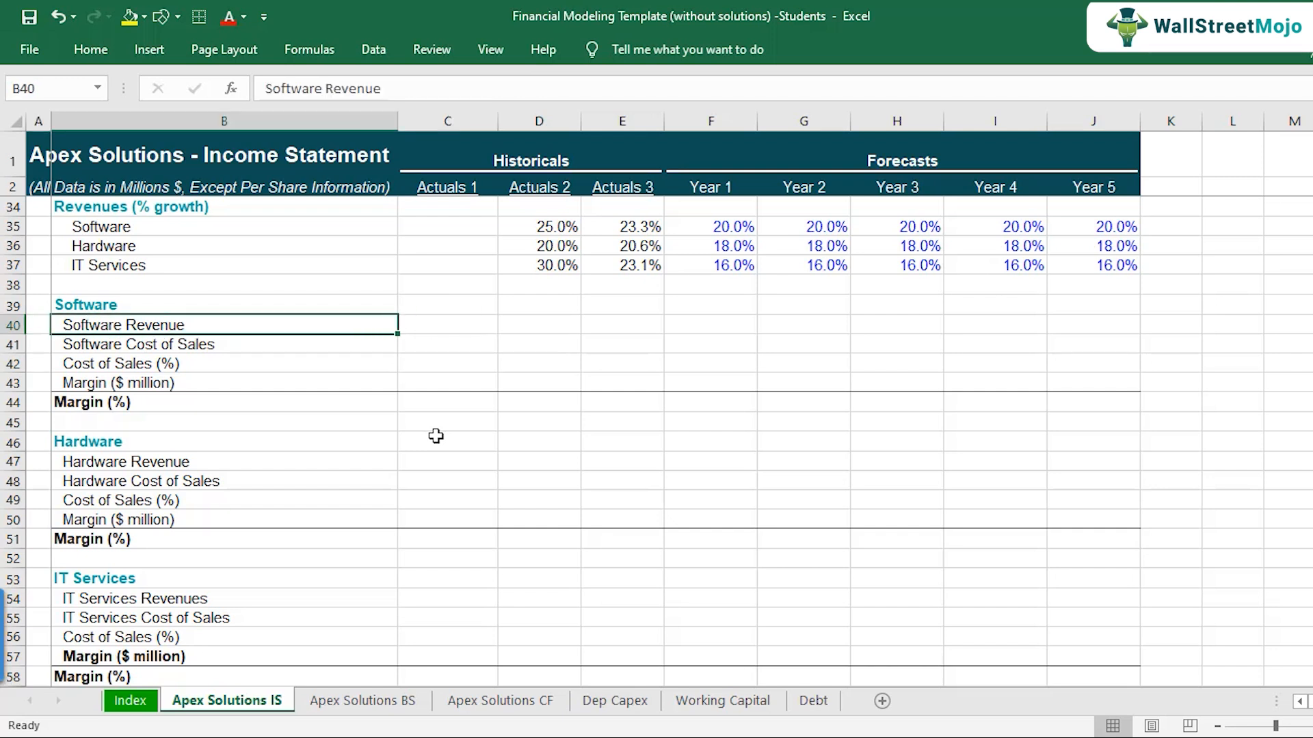
pyautogui.press('Down')
pyautogui.press('Down')
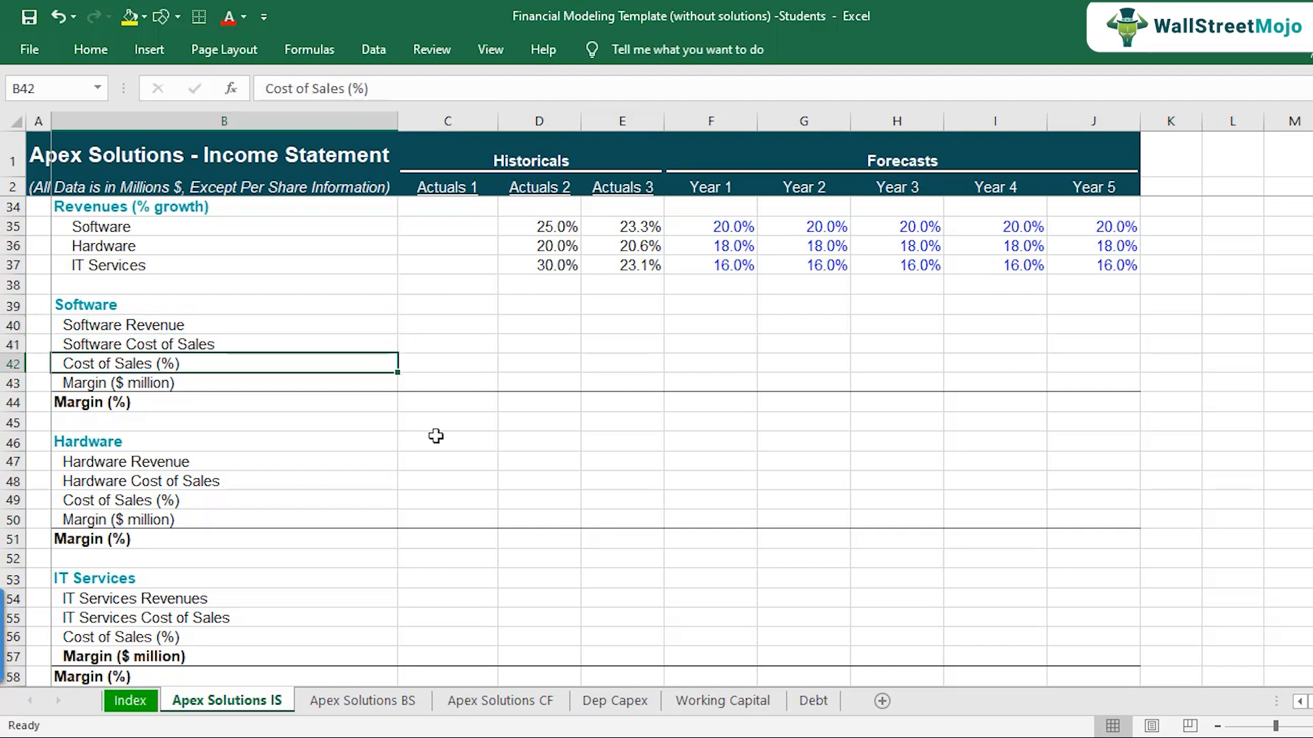
# Link the Software block's Actuals 1 revenue in C40 to the income statement's Software revenue in C6
pyautogui.press('Up')
pyautogui.press('Up')
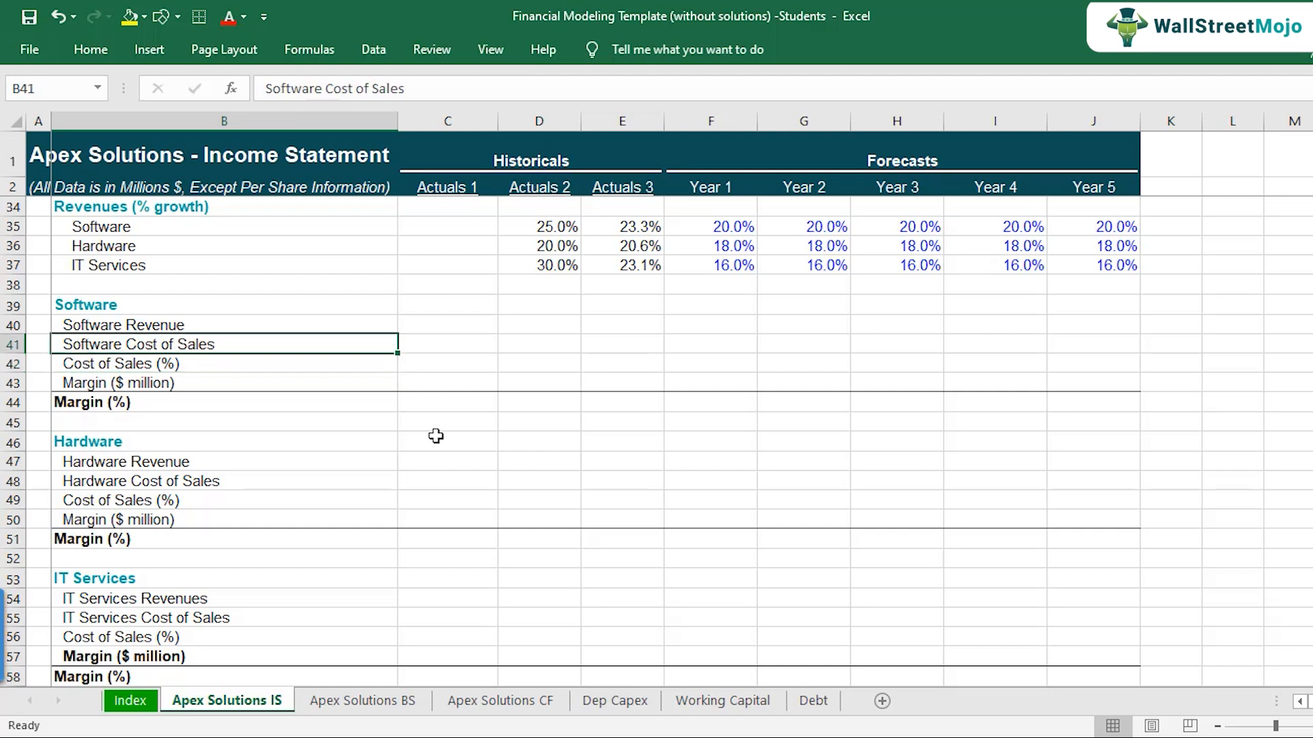
pyautogui.press('Right')
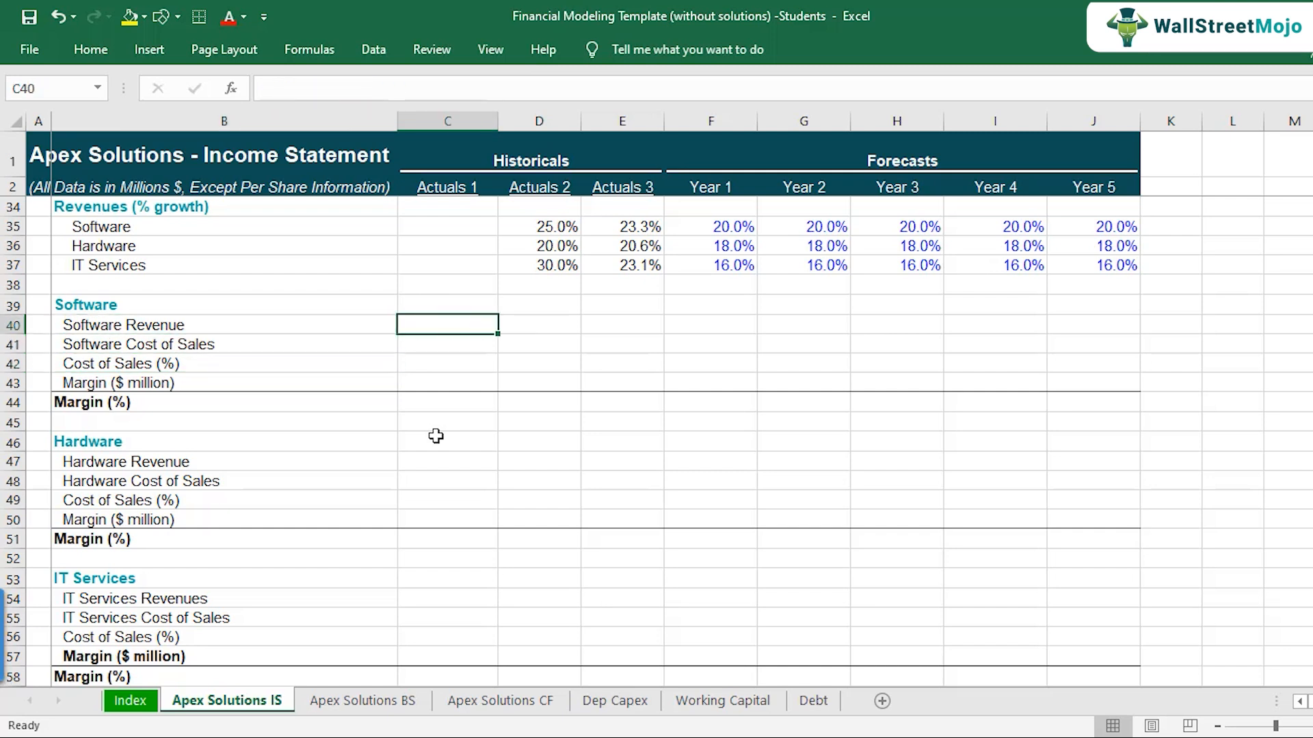
pyautogui.scroll(10, 437, 424)
pyautogui.scroll(-8, 461, 328)
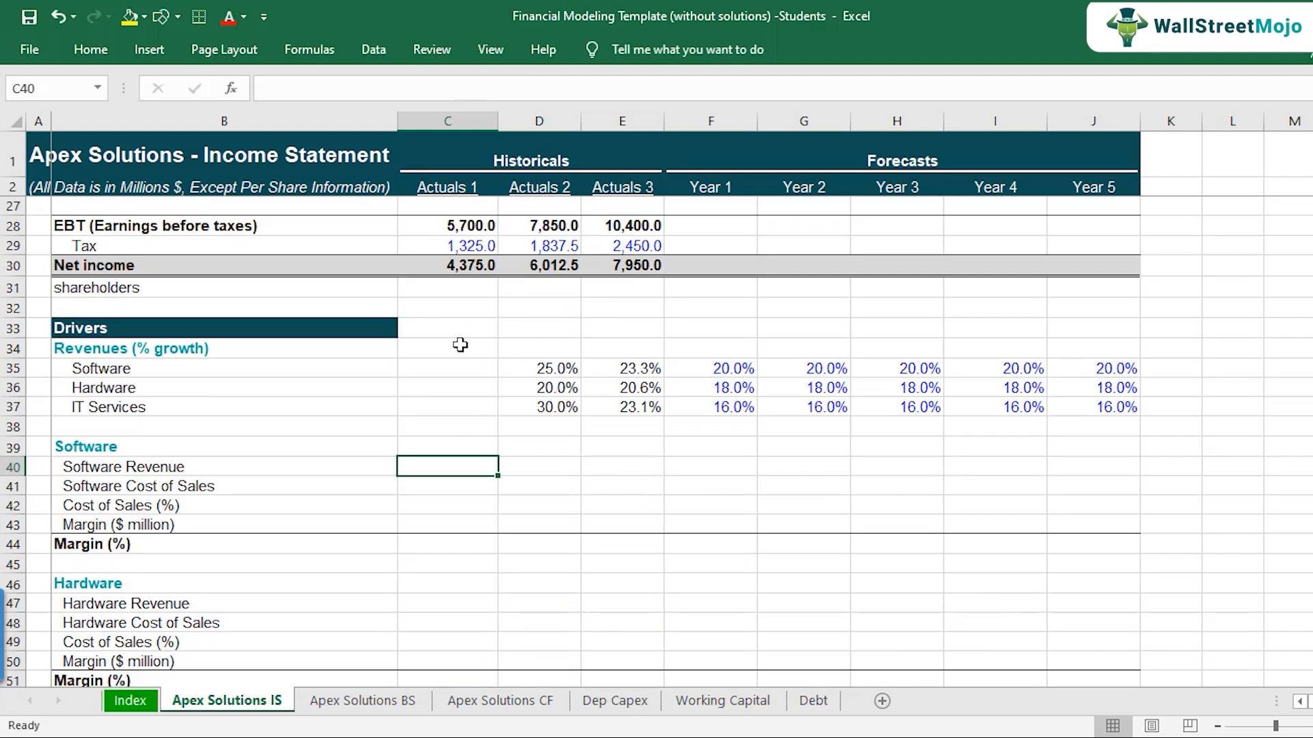
pyautogui.scroll(-2, 460, 345)
pyautogui.click(219, 349)
pyautogui.click(474, 340)
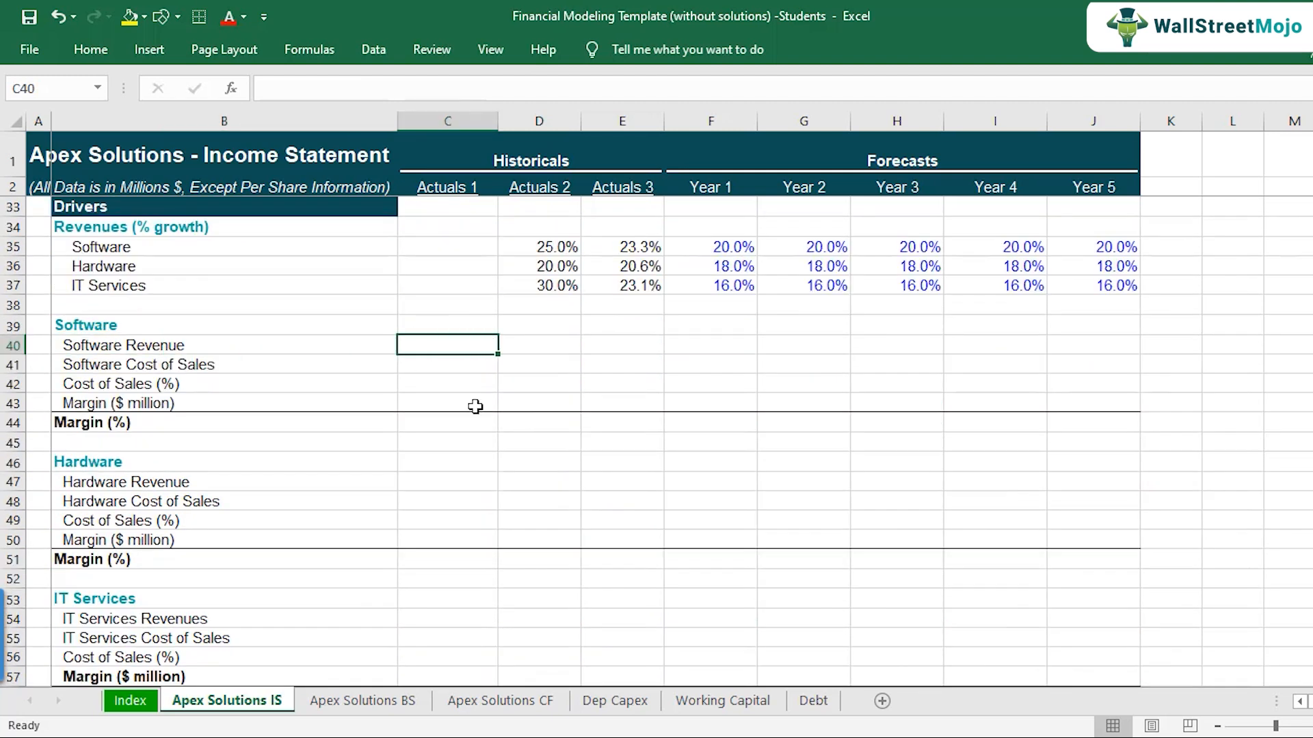
pyautogui.write('=')
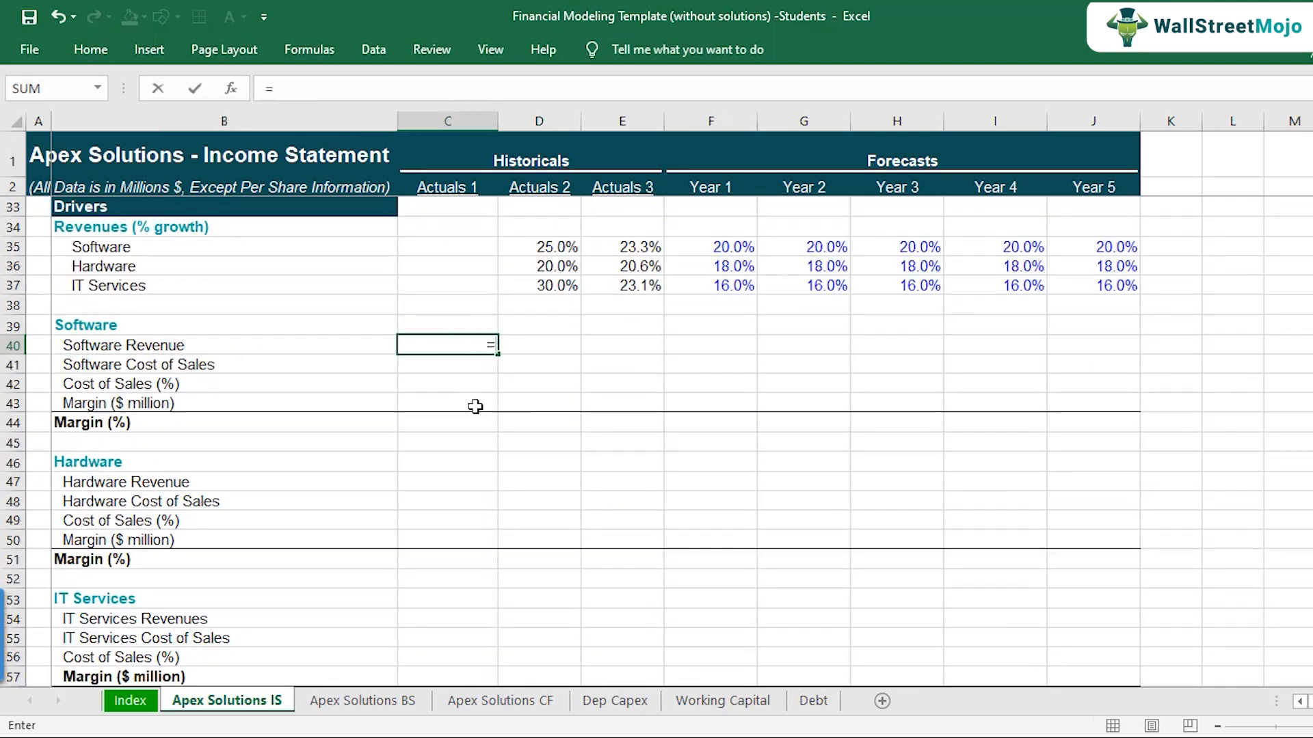
pyautogui.scroll(10, 475, 407)
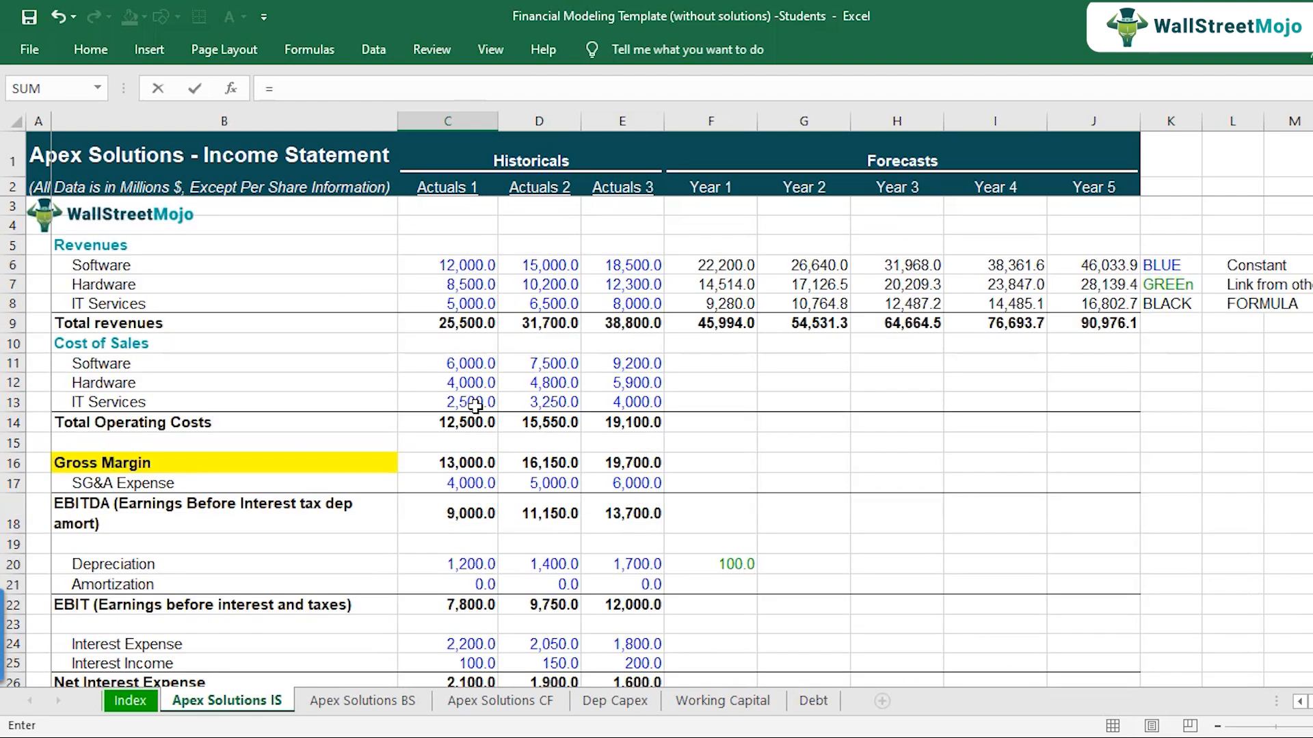
pyautogui.click(468, 267)
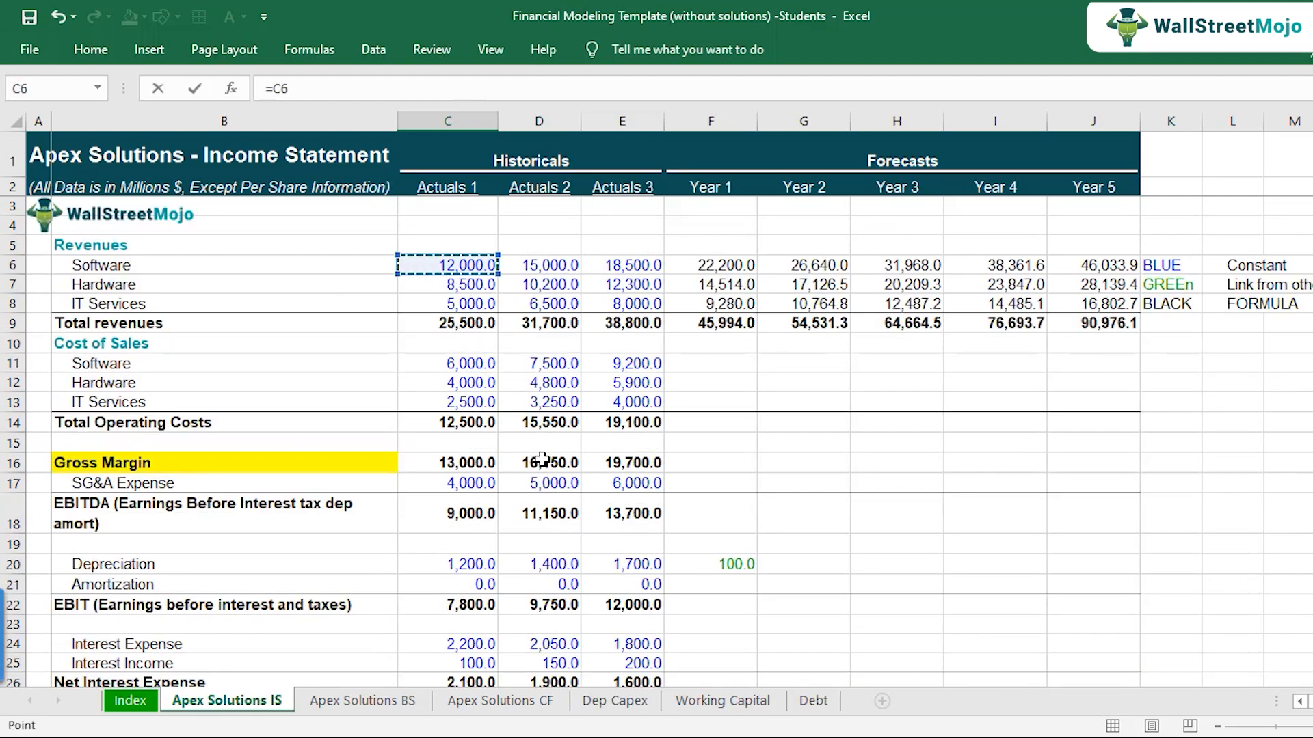
pyautogui.press('Return')
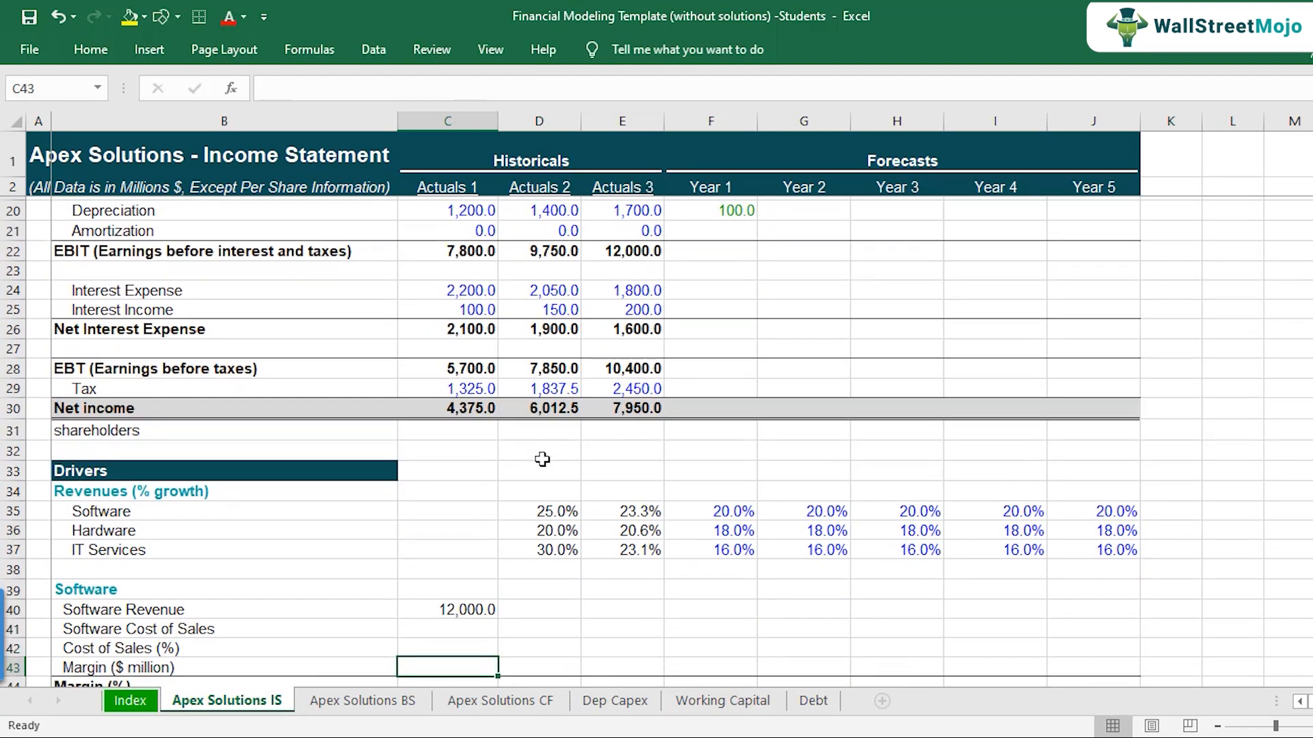
# Link Software Cost of Sales for Actuals 1 in C41 to the income statement's Software cost in C11
pyautogui.write('=')
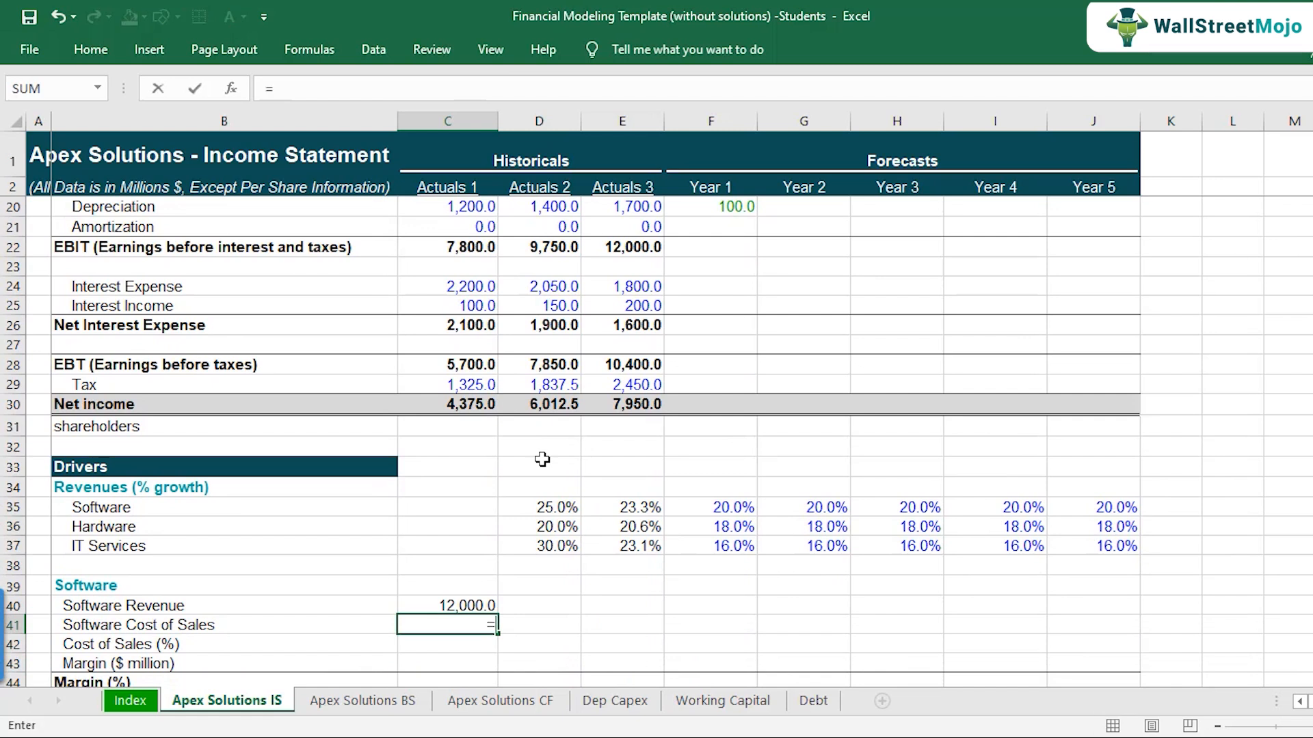
pyautogui.scroll(6, 540, 459)
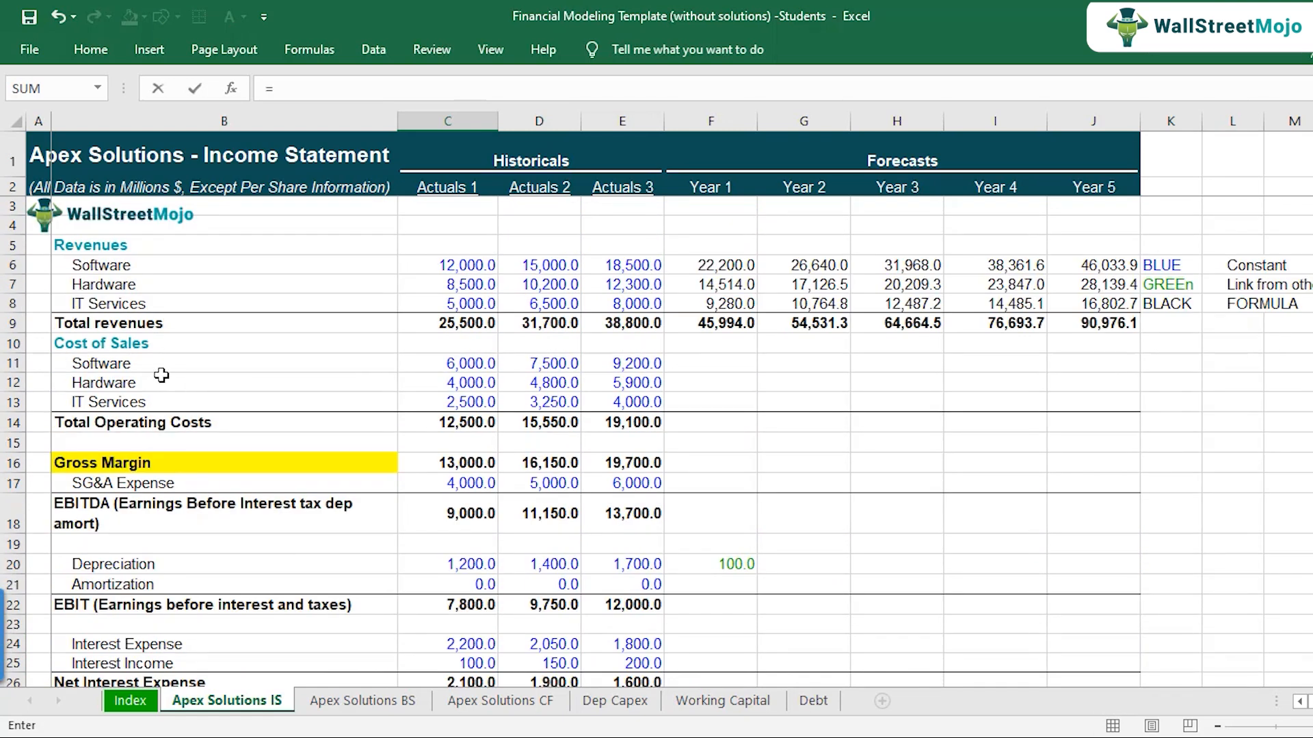
pyautogui.click(451, 358)
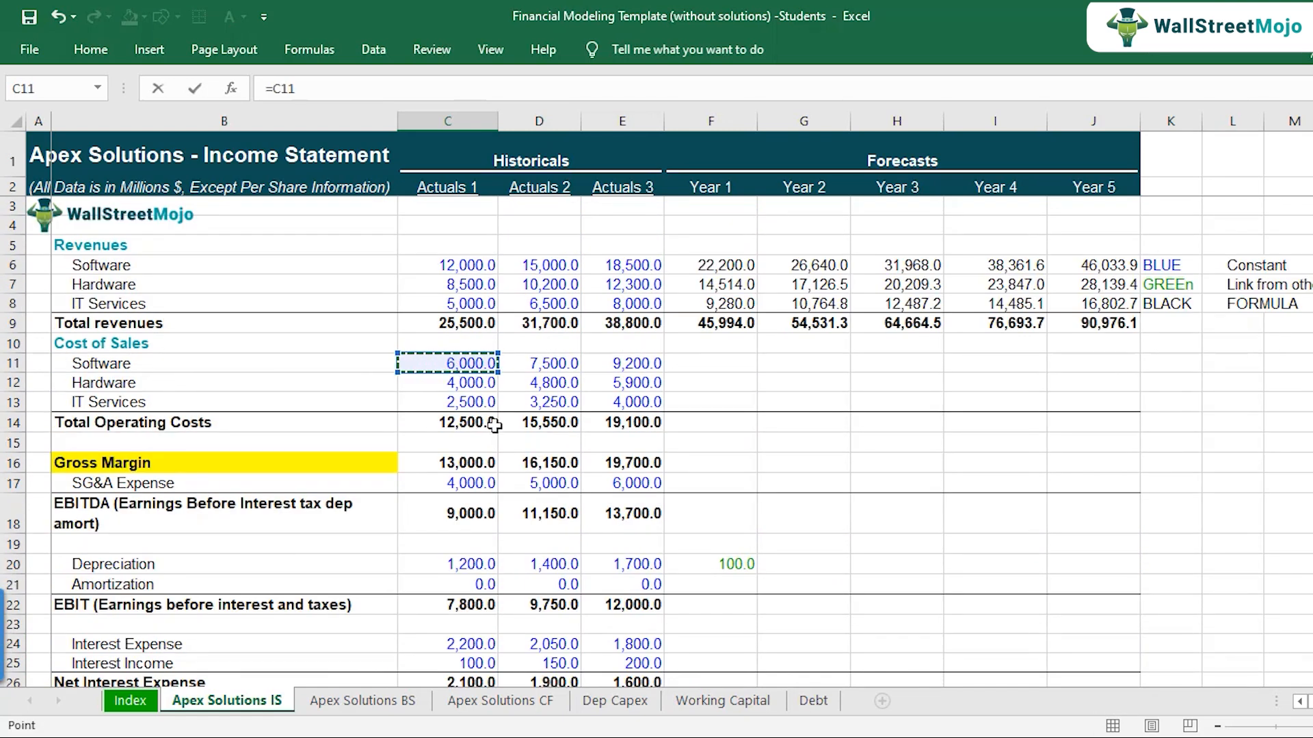
pyautogui.press('Return')
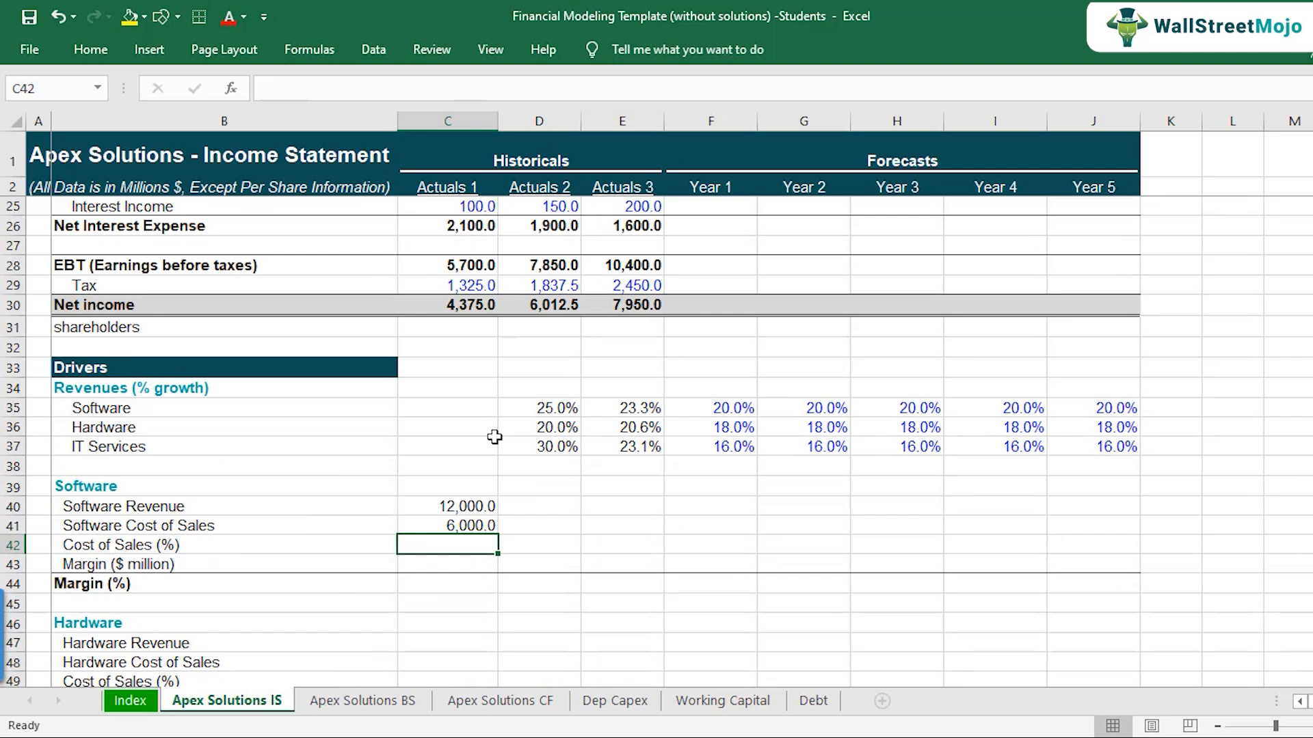
# Calculate Software's Actuals 1 Cost of Sales (%) in C42 as cost of sales divided by revenue, =C41/C40
pyautogui.click(460, 506)
pyautogui.click(462, 525)
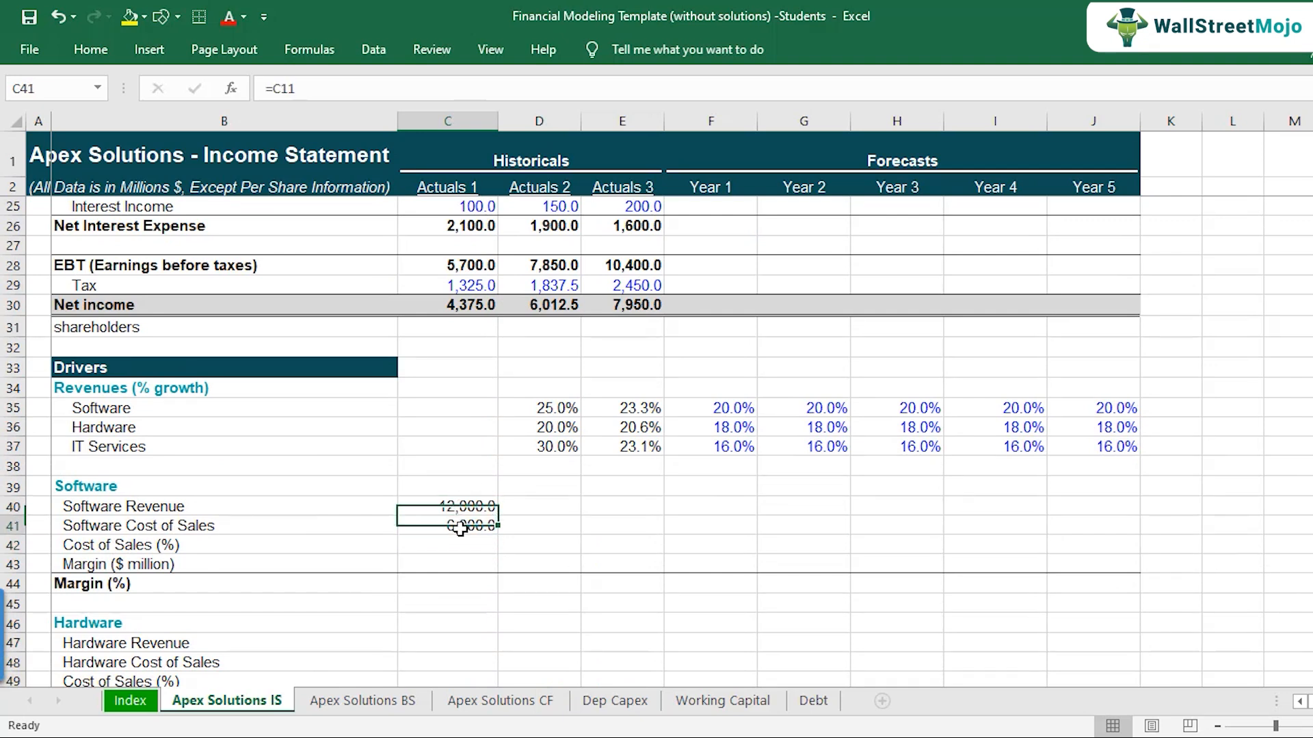
pyautogui.click(462, 546)
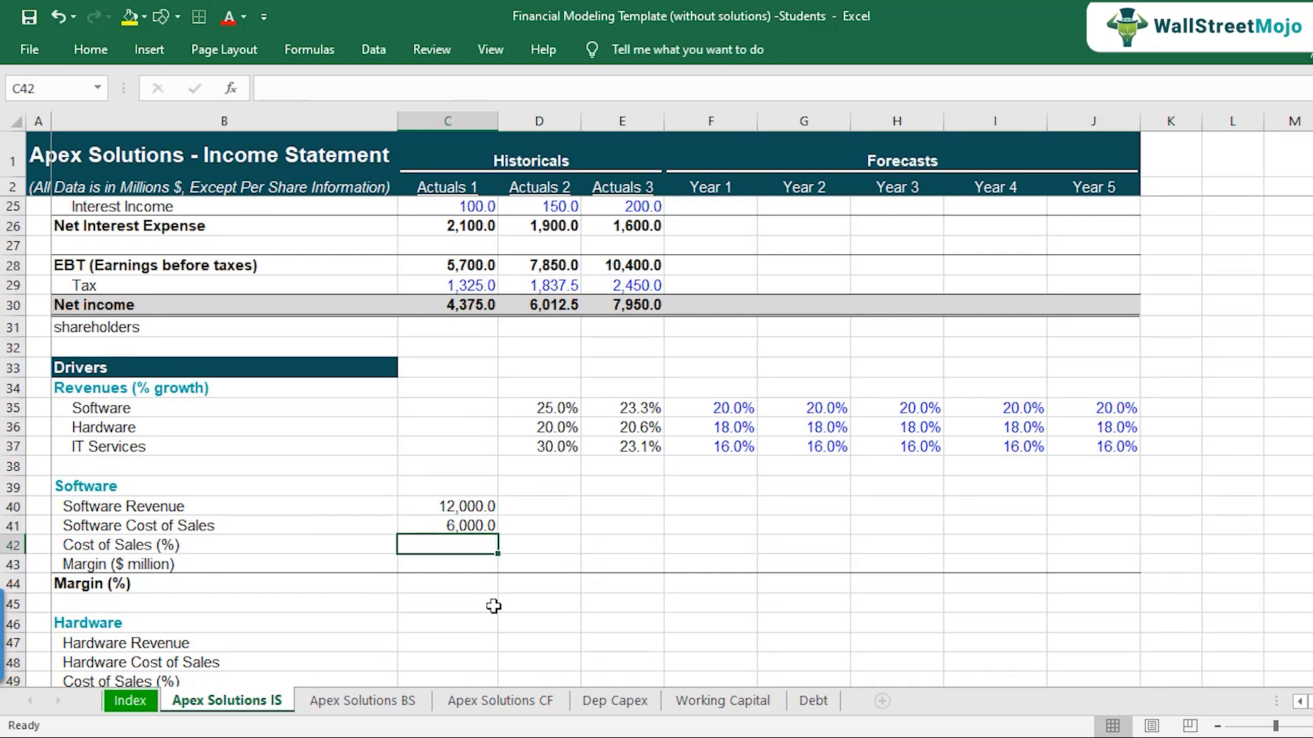
pyautogui.write('=')
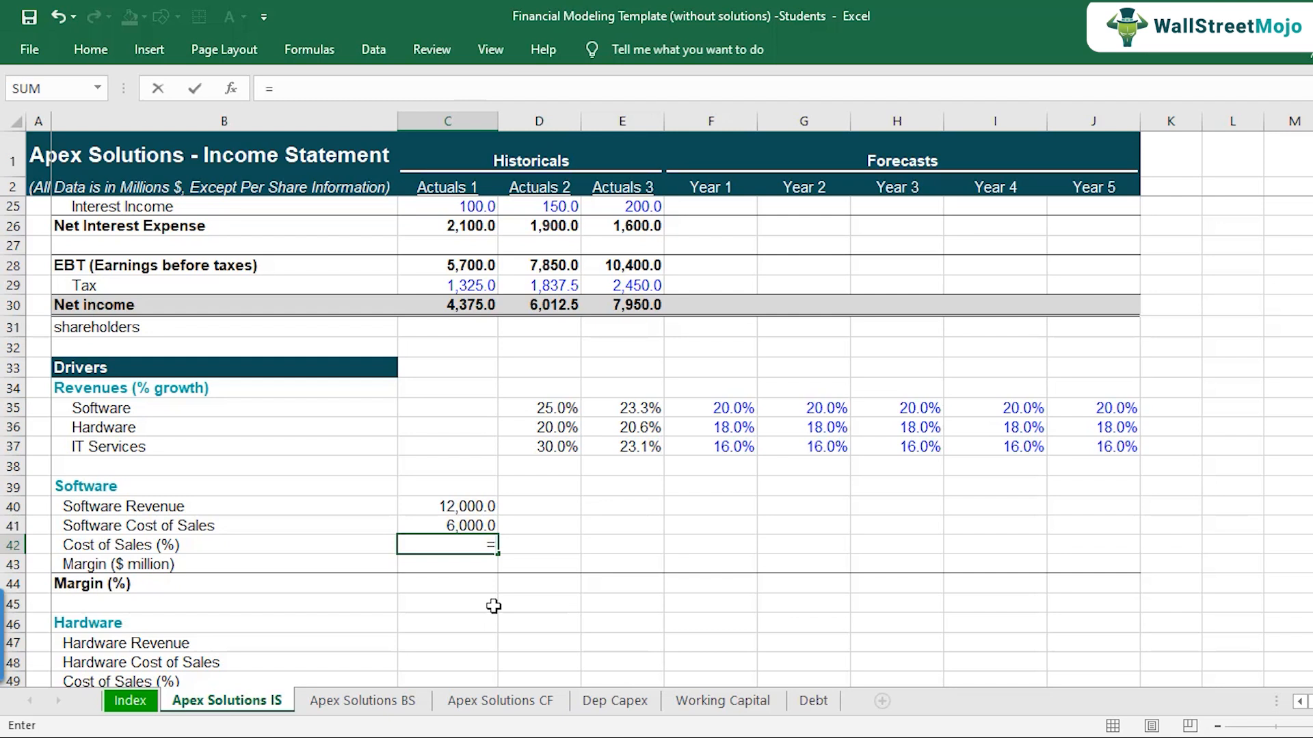
pyautogui.press('Up')
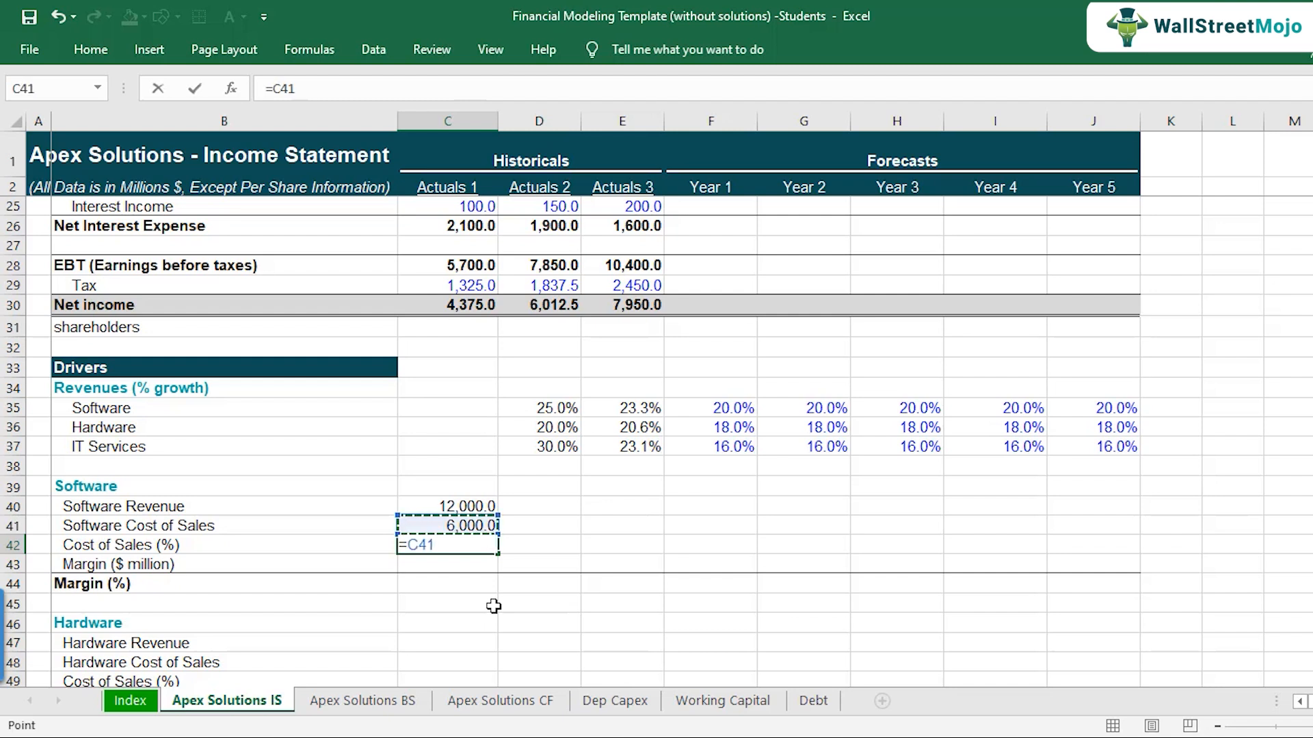
pyautogui.write('/')
pyautogui.press('Up')
pyautogui.press('Up')
pyautogui.press('Return')
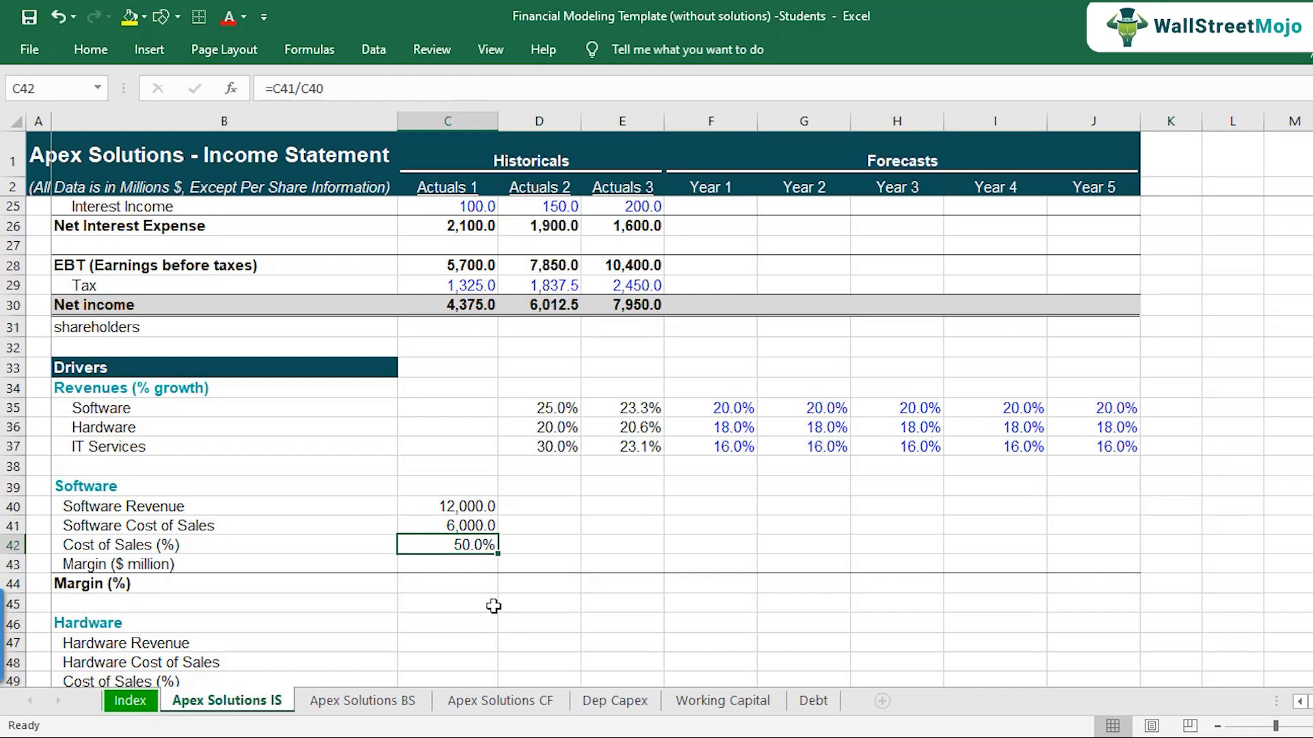
# Copy the Software revenue, cost of sales and cost percentage formulas in C40:C42 across to Actuals 2 and Actuals 3
pyautogui.press('Up')
pyautogui.press('Up')
pyautogui.hotkey('shift', 'Down')
pyautogui.hotkey('shift', 'Down')
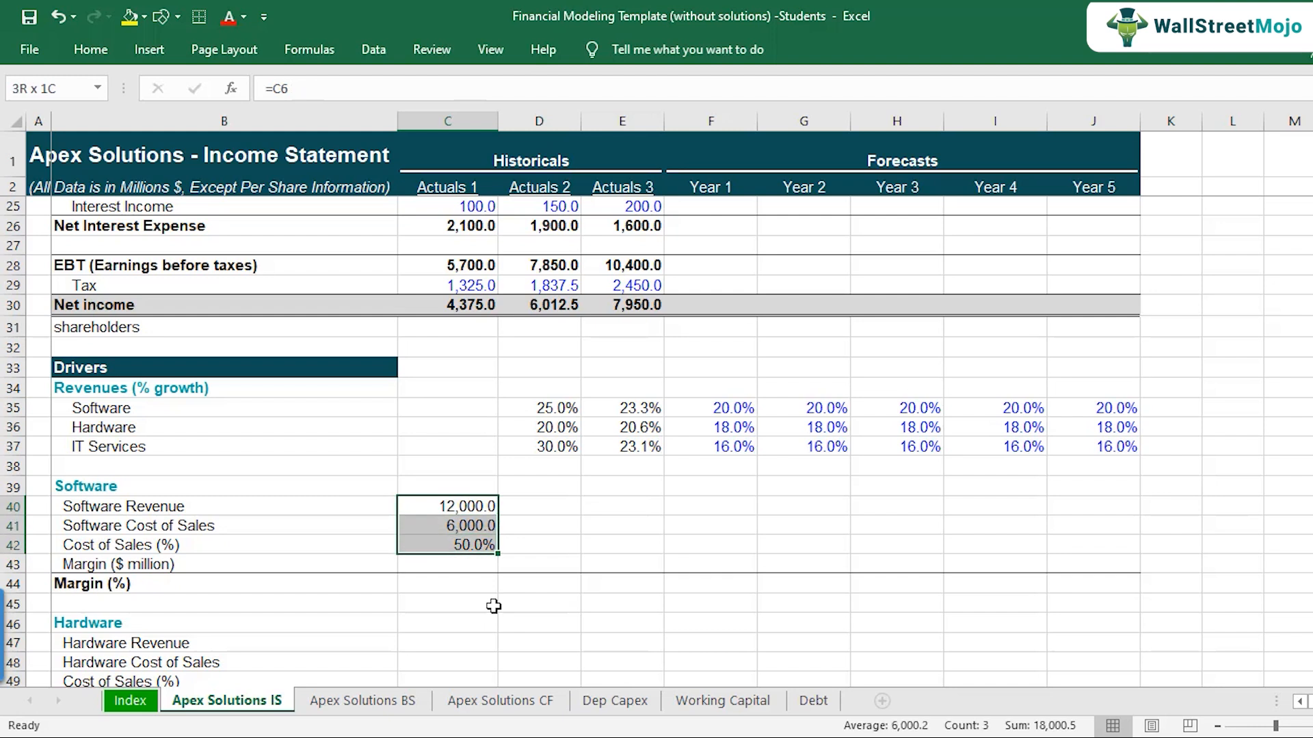
pyautogui.hotkey('ctrl', 'c')
pyautogui.hotkey('shift', 'Right')
pyautogui.hotkey('shift', 'Right')
pyautogui.hotkey('ctrl', 'v')
# Check the cell references of the Software Cost of Sales (%) formulas in Actuals 1, 2 and 3
pyautogui.press('Right')
pyautogui.press('Down')
pyautogui.press('Down')
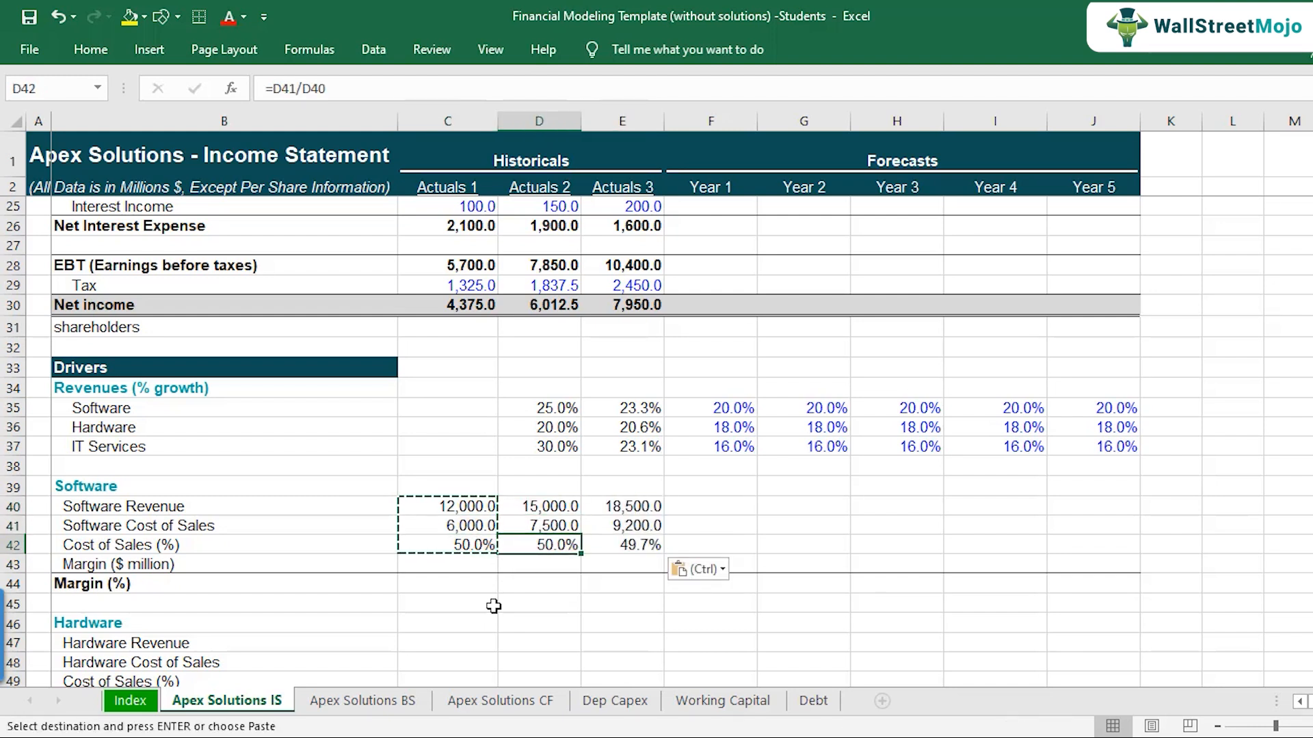
pyautogui.press('Left')
pyautogui.press('F2')
pyautogui.press('Escape')
pyautogui.press('Right')
pyautogui.press('F2')
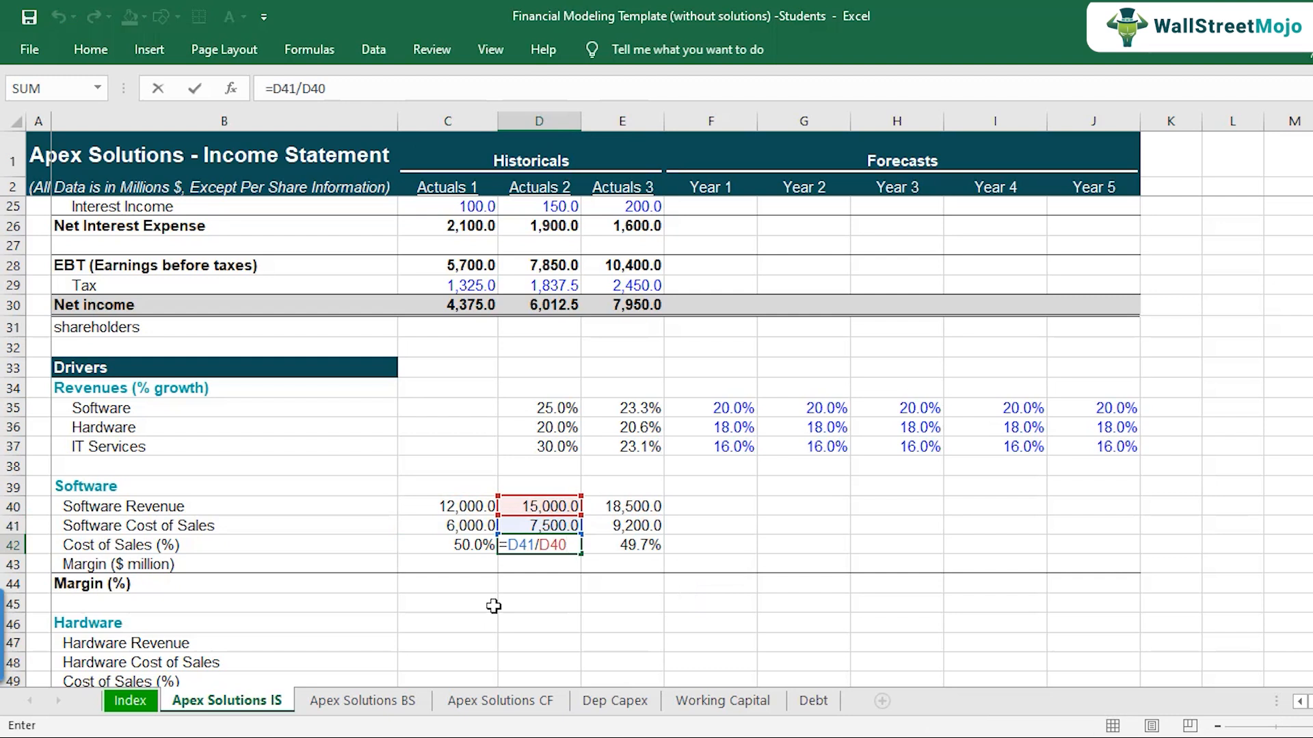
pyautogui.press('Escape')
pyautogui.press('Right')
pyautogui.press('F2')
pyautogui.press('Escape')
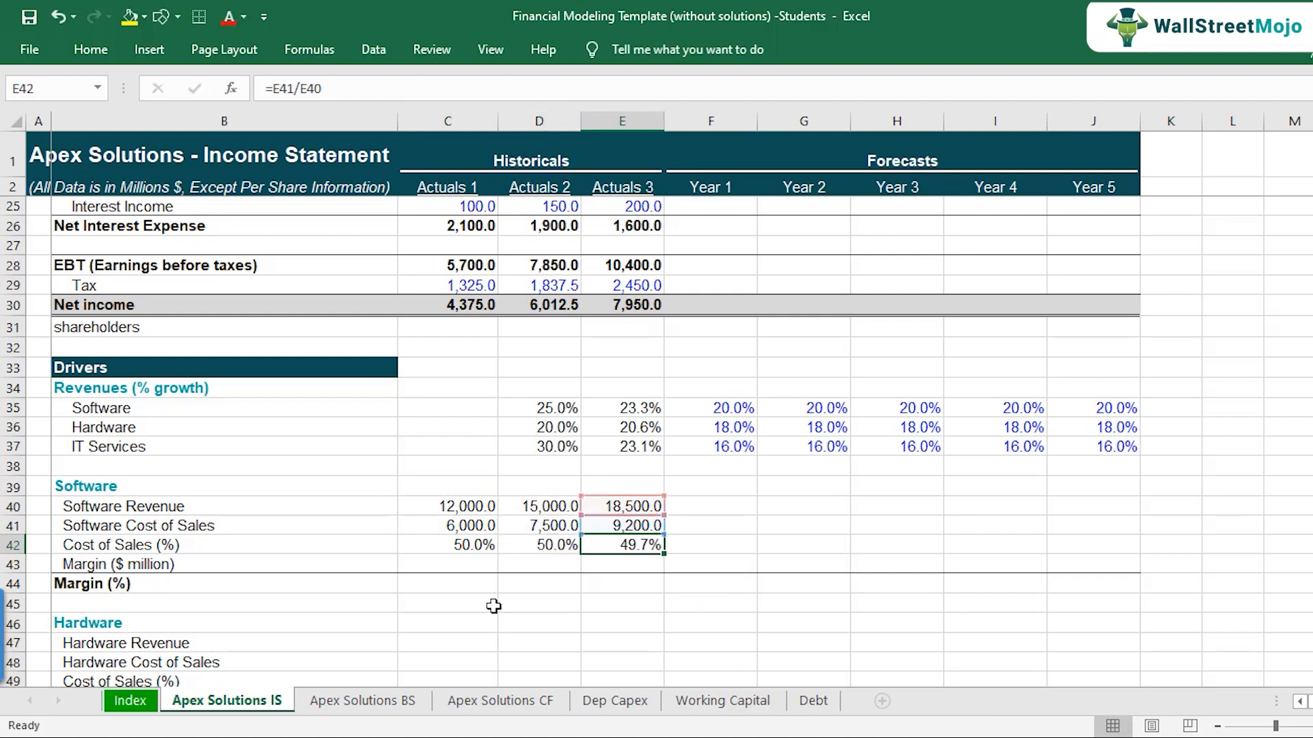
pyautogui.press('Left')
pyautogui.press('Left')
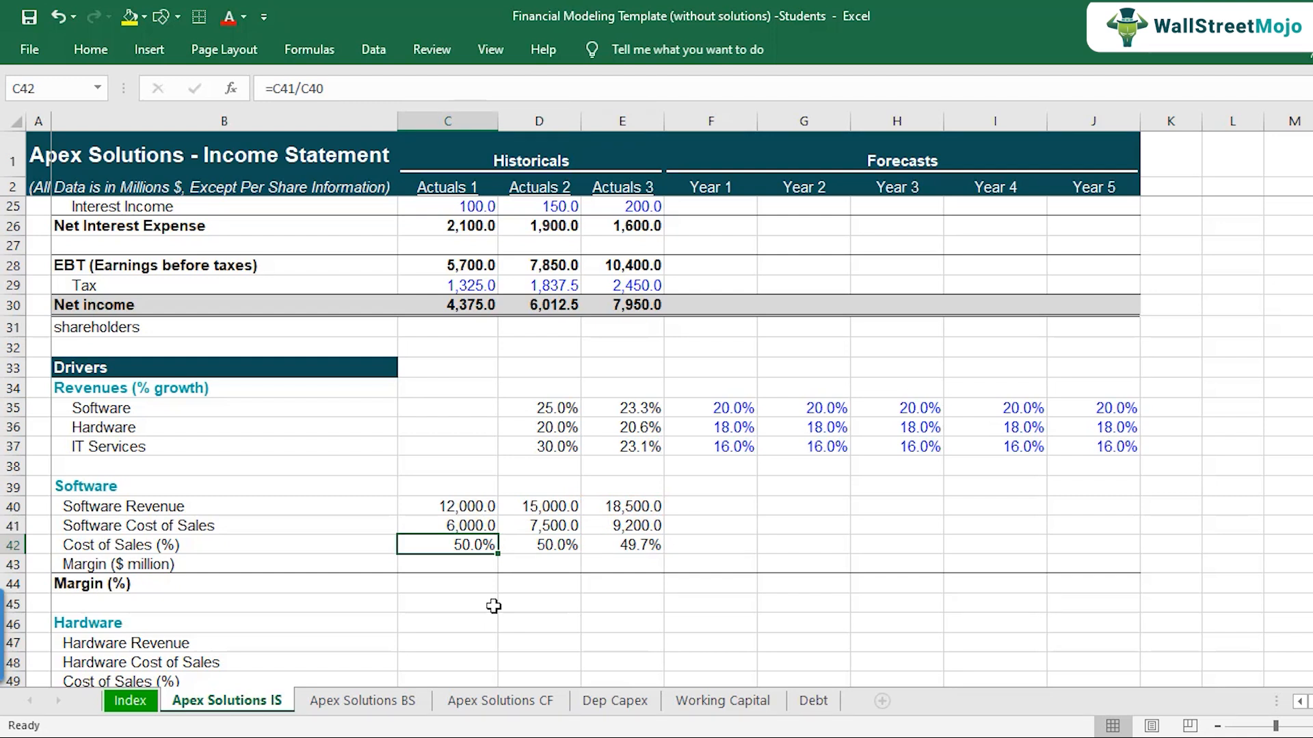
# Enter 50% as the Year 1 forecast for Software Cost of Sales (%) in F42
pyautogui.press('Right')
pyautogui.press('Right')
pyautogui.press('Right')
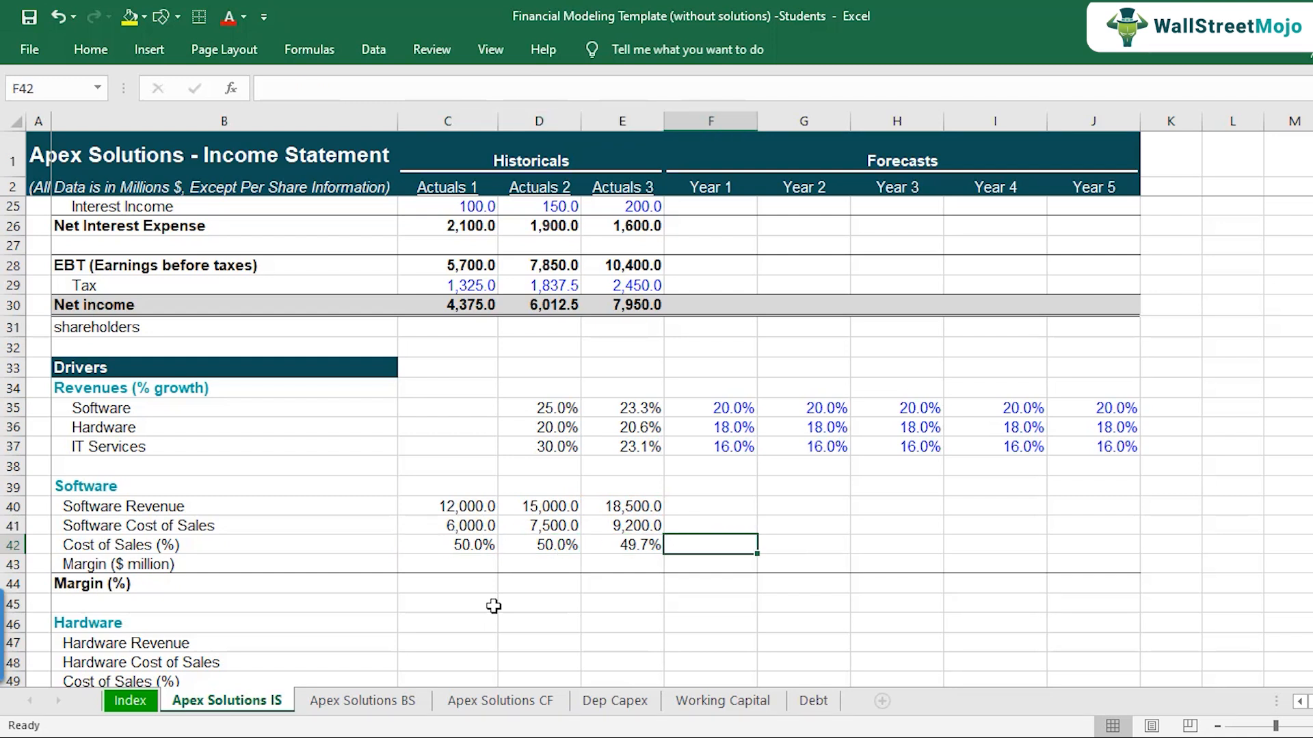
pyautogui.write('50')
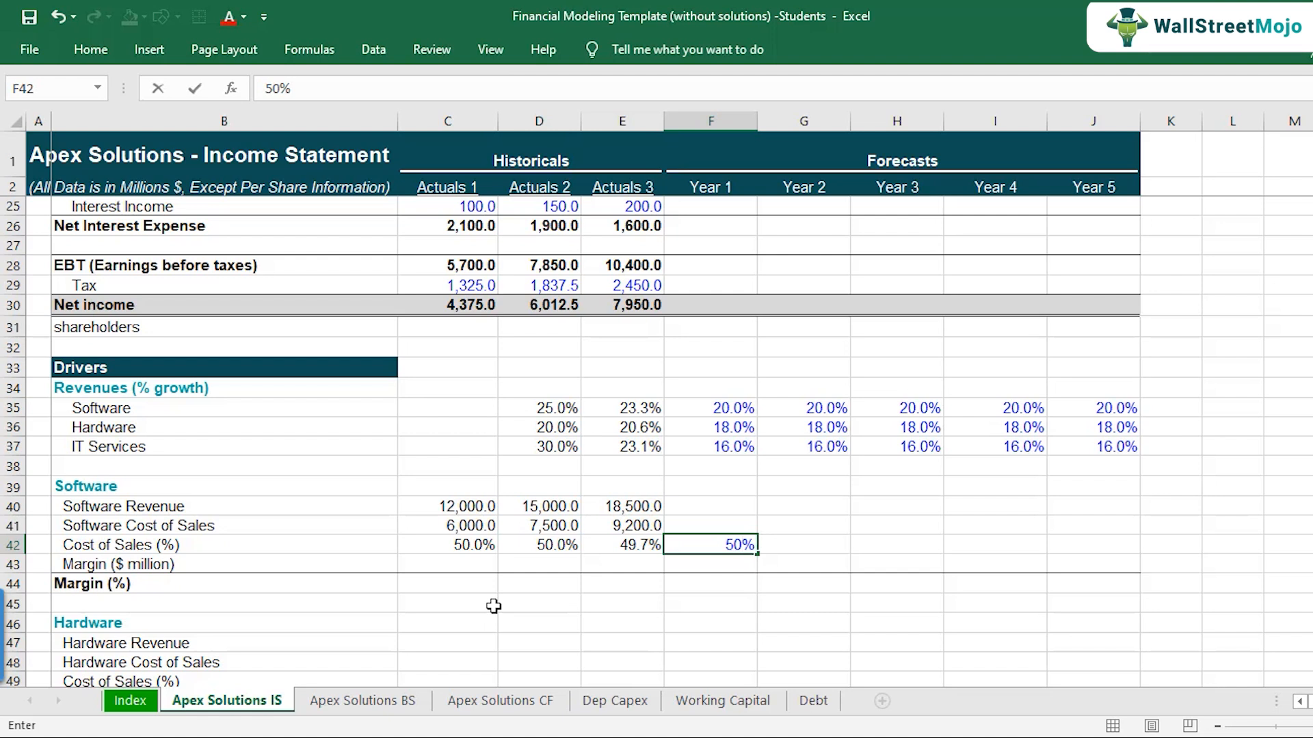
pyautogui.hotkey('ctrl', 'Return')
# Copy the Year 1 Software cost of sales percentage across the forecasts through Year 5
pyautogui.hotkey('ctrl', 'c')
pyautogui.hotkey('shift', 'Right')
pyautogui.hotkey('shift', 'Right')
pyautogui.hotkey('shift', 'Right')
pyautogui.hotkey('shift', 'Right')
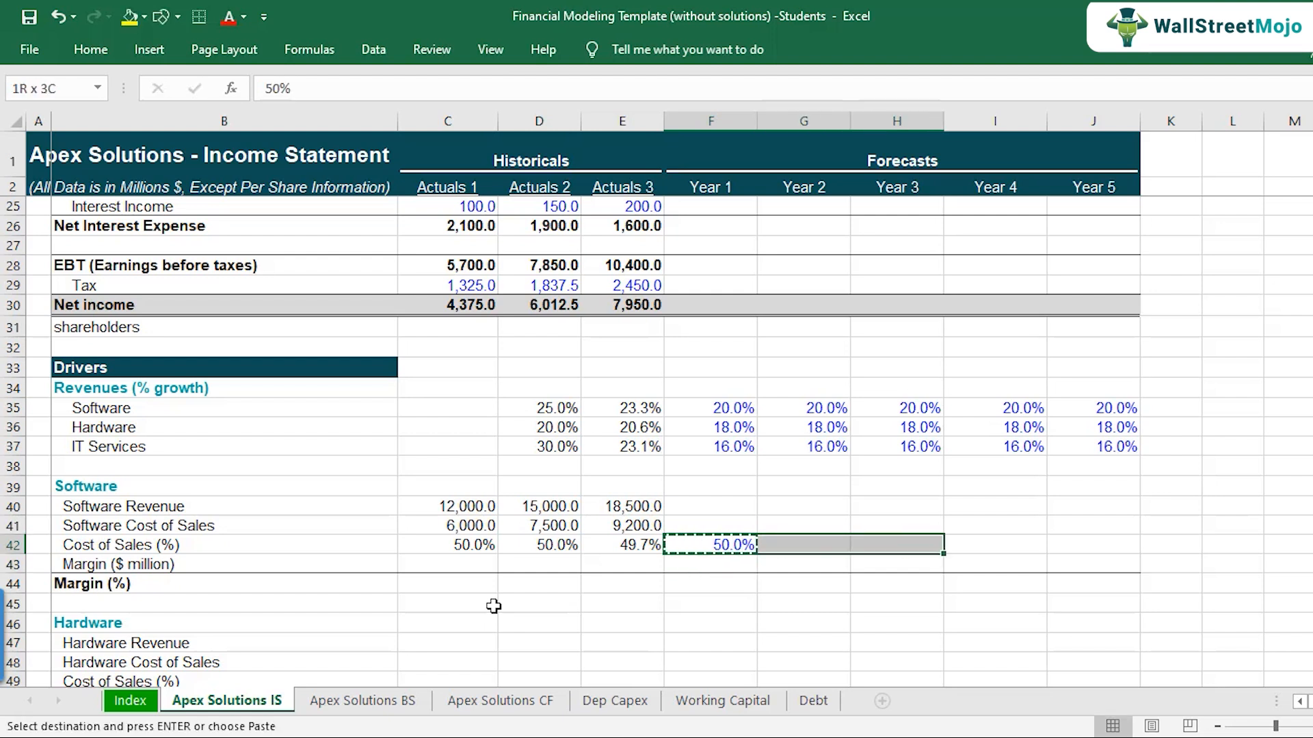
pyautogui.hotkey('ctrl', 'v')
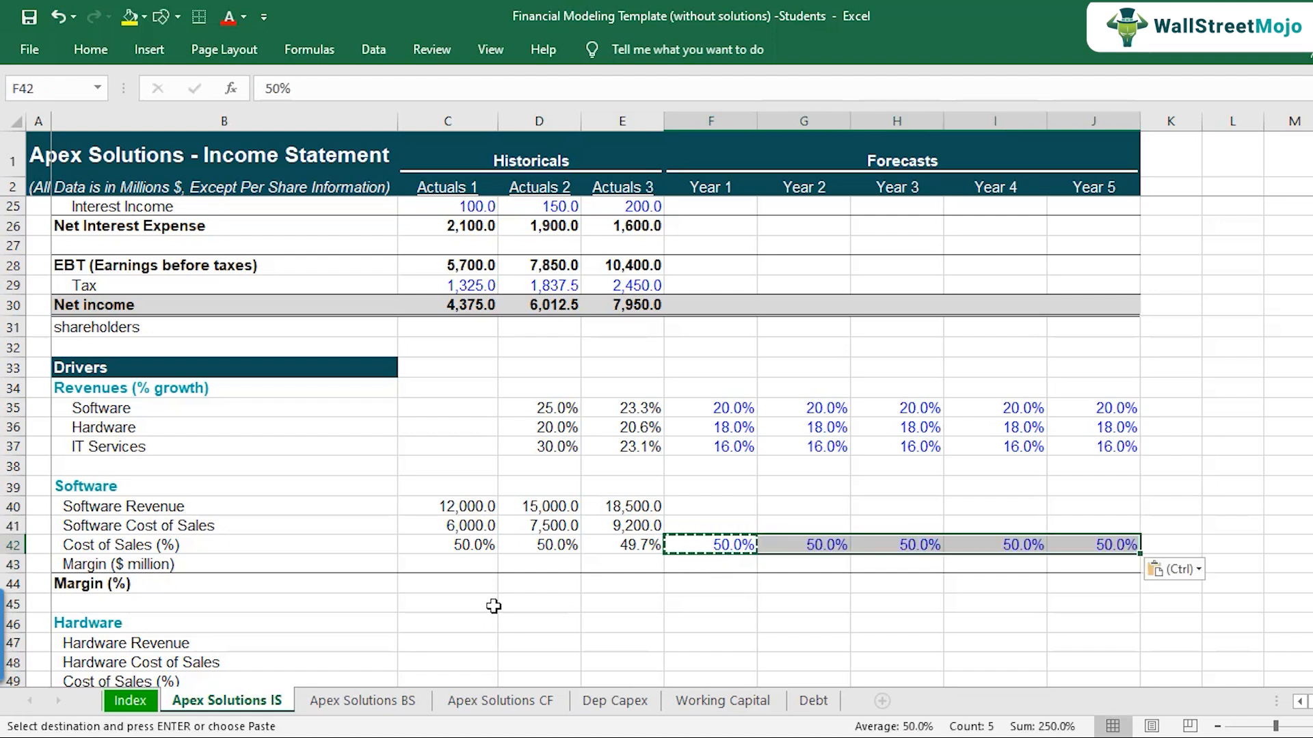
pyautogui.press('Escape')
# Review the forecast Software cost of sales percentages in row 42 against the historical ones
pyautogui.press('Right')
pyautogui.press('Right')
pyautogui.press('Right')
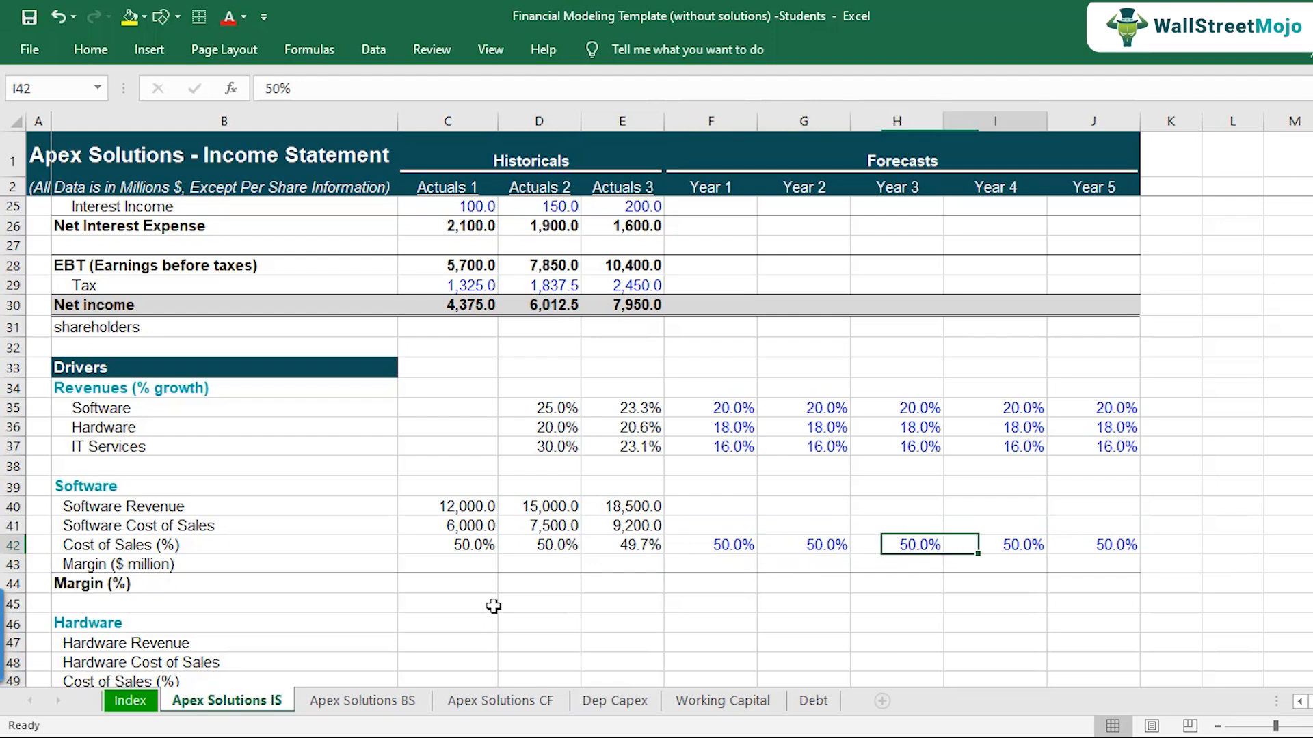
pyautogui.press('Left')
pyautogui.press('Left')
pyautogui.press('Left')
pyautogui.press('Left')
pyautogui.press('Left')
pyautogui.press('Left')
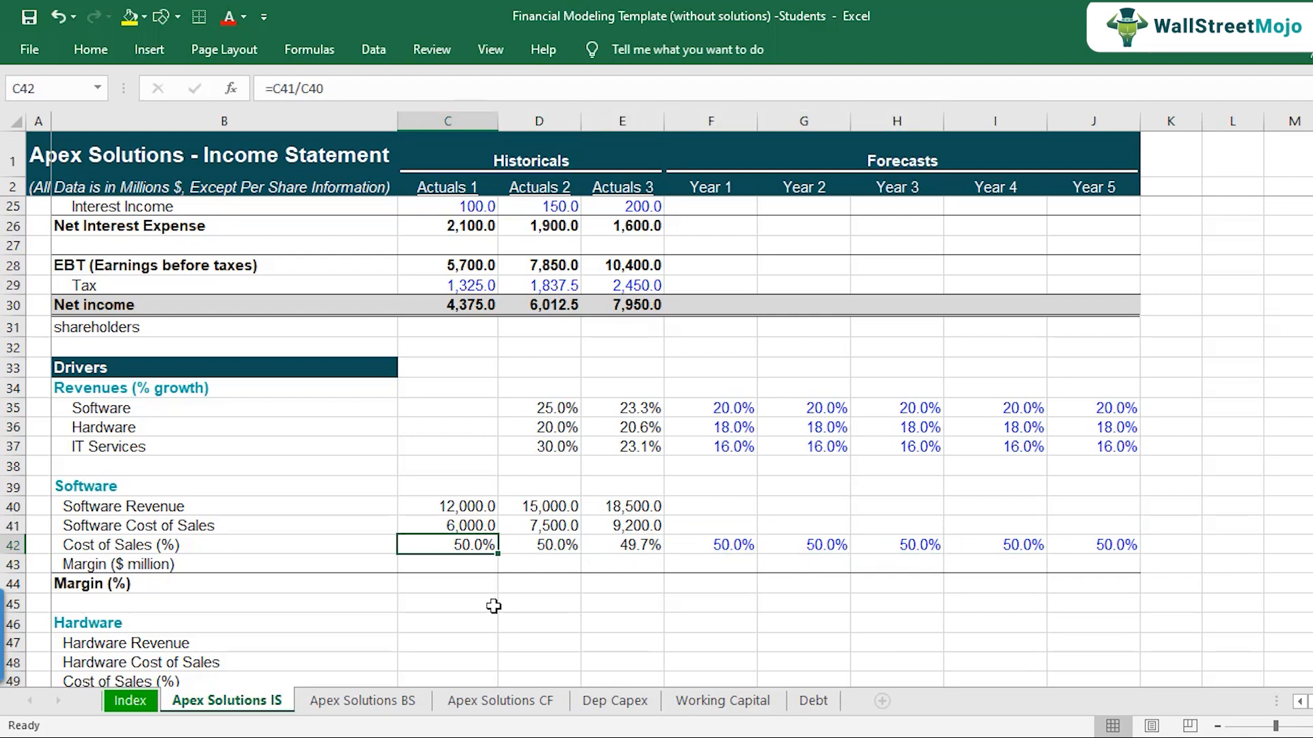
# Examine the Software block's Margin ($ million) and Margin (%) rows and their empty Actuals 1 cells
pyautogui.press('Down')
pyautogui.scroll(-2, 493, 606)
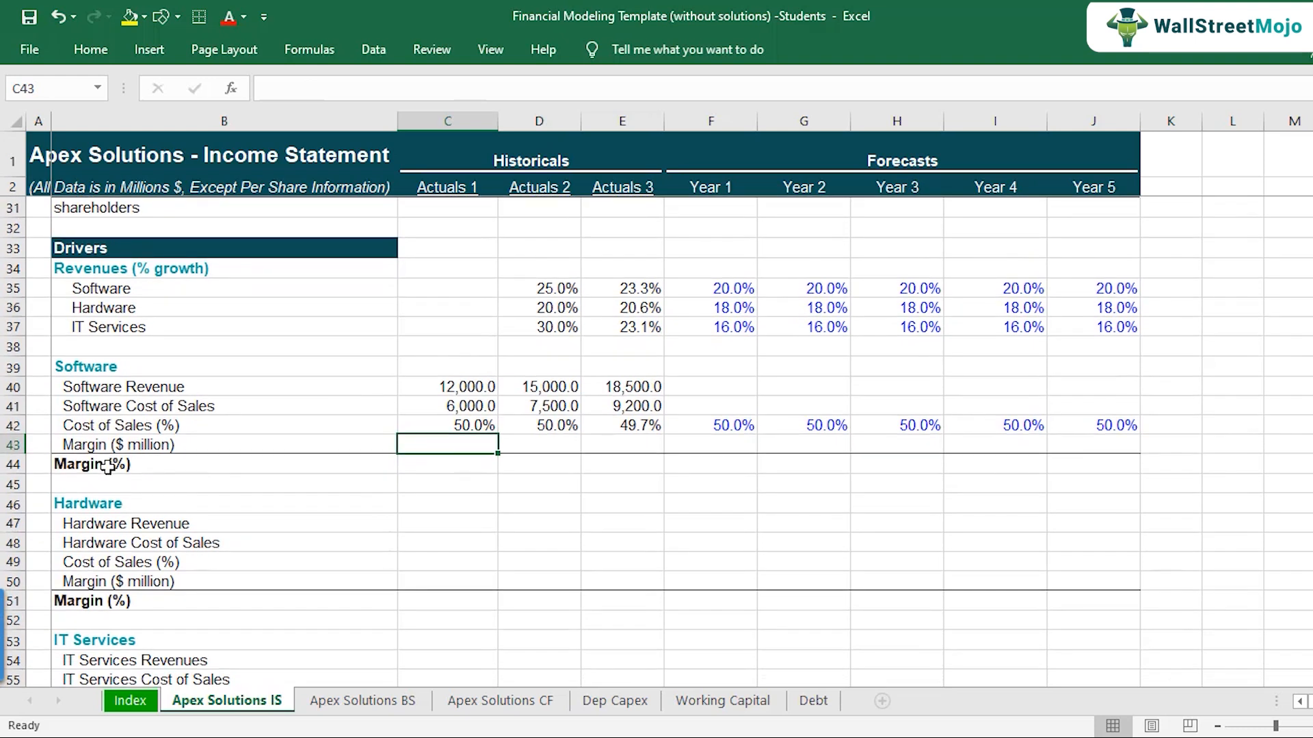
pyautogui.click(102, 444)
pyautogui.click(125, 463)
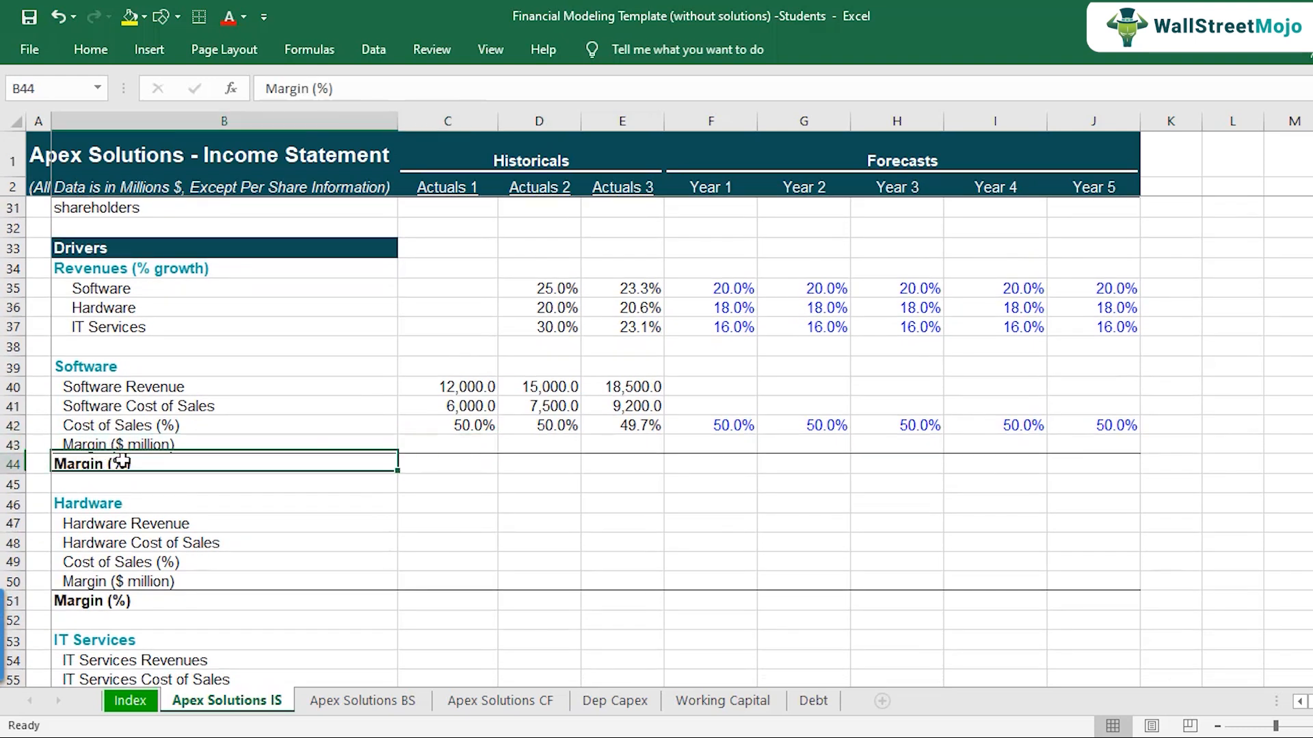
pyautogui.click(161, 446)
pyautogui.click(478, 444)
pyautogui.click(472, 425)
pyautogui.click(459, 446)
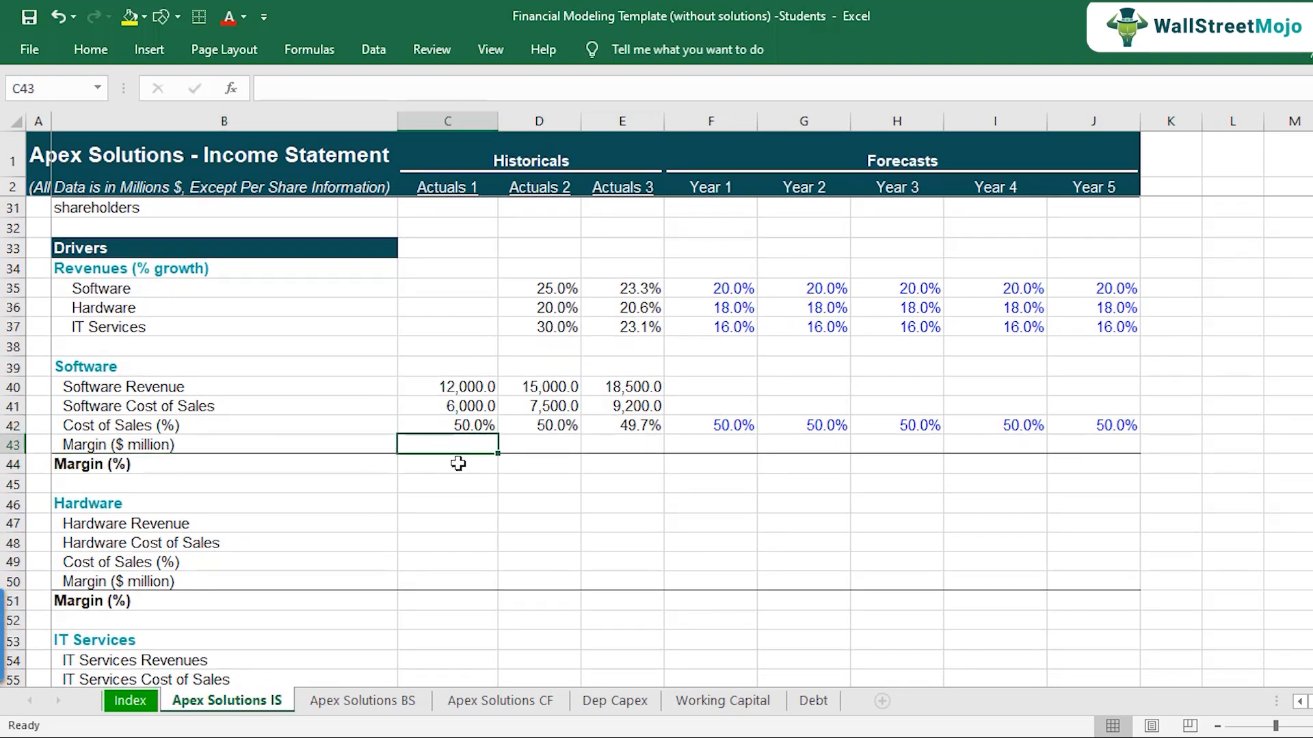
pyautogui.click(167, 445)
pyautogui.click(174, 464)
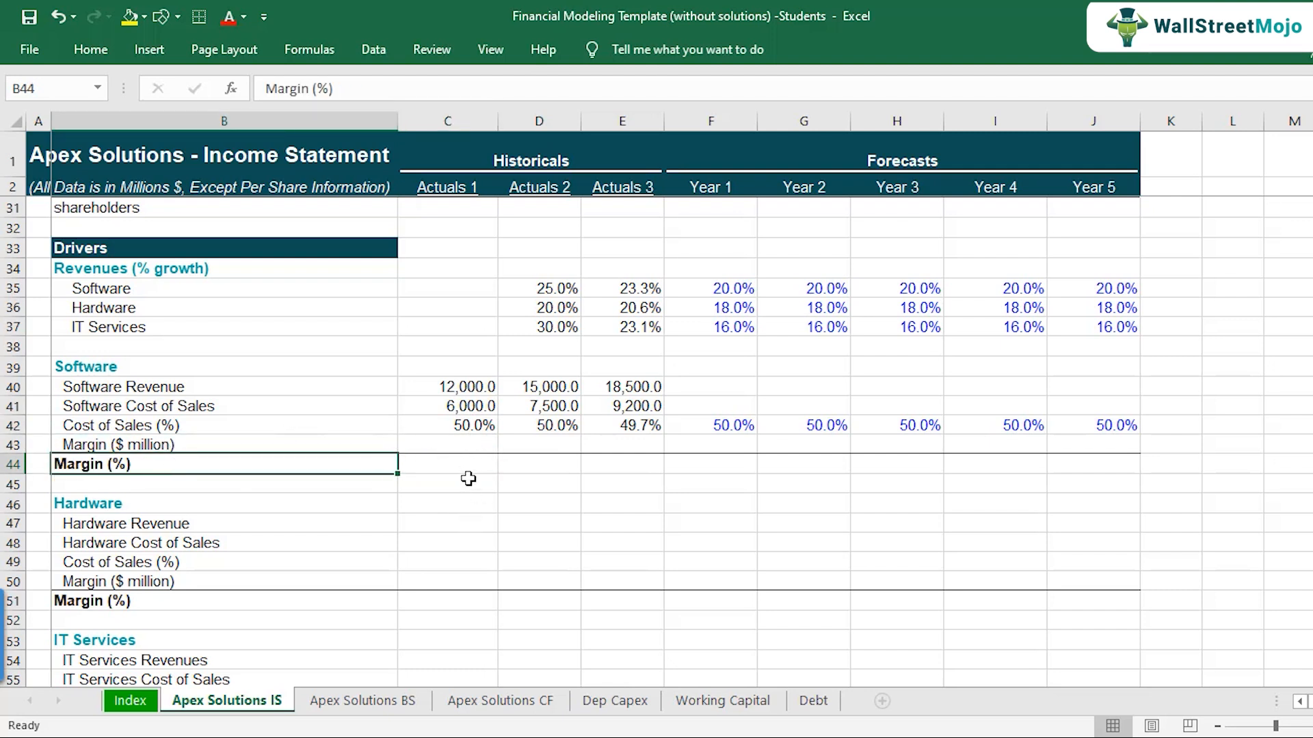
pyautogui.click(253, 448)
# Calculate the Actuals 1 Software Margin ($ million) in C43 as Software Revenue minus Software Cost of Sales, =C40-C41
pyautogui.click(471, 447)
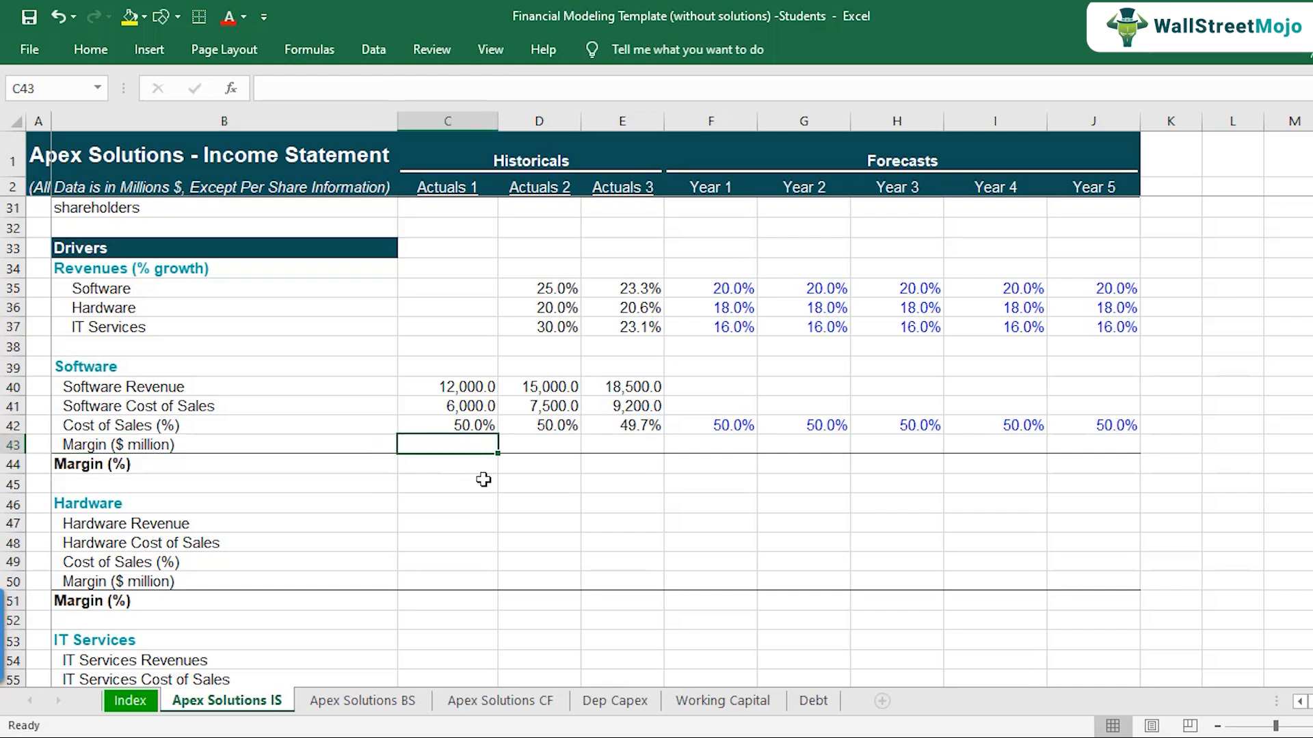
pyautogui.write('=')
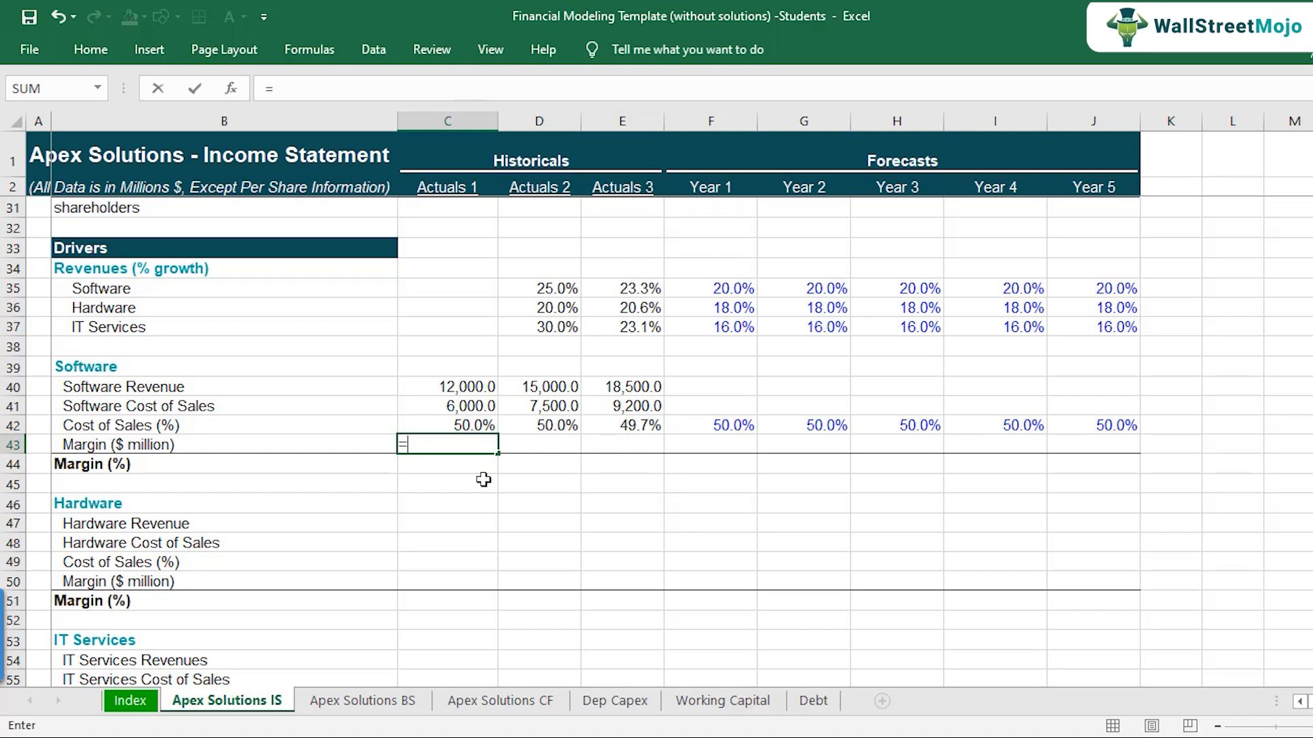
pyautogui.click(458, 387)
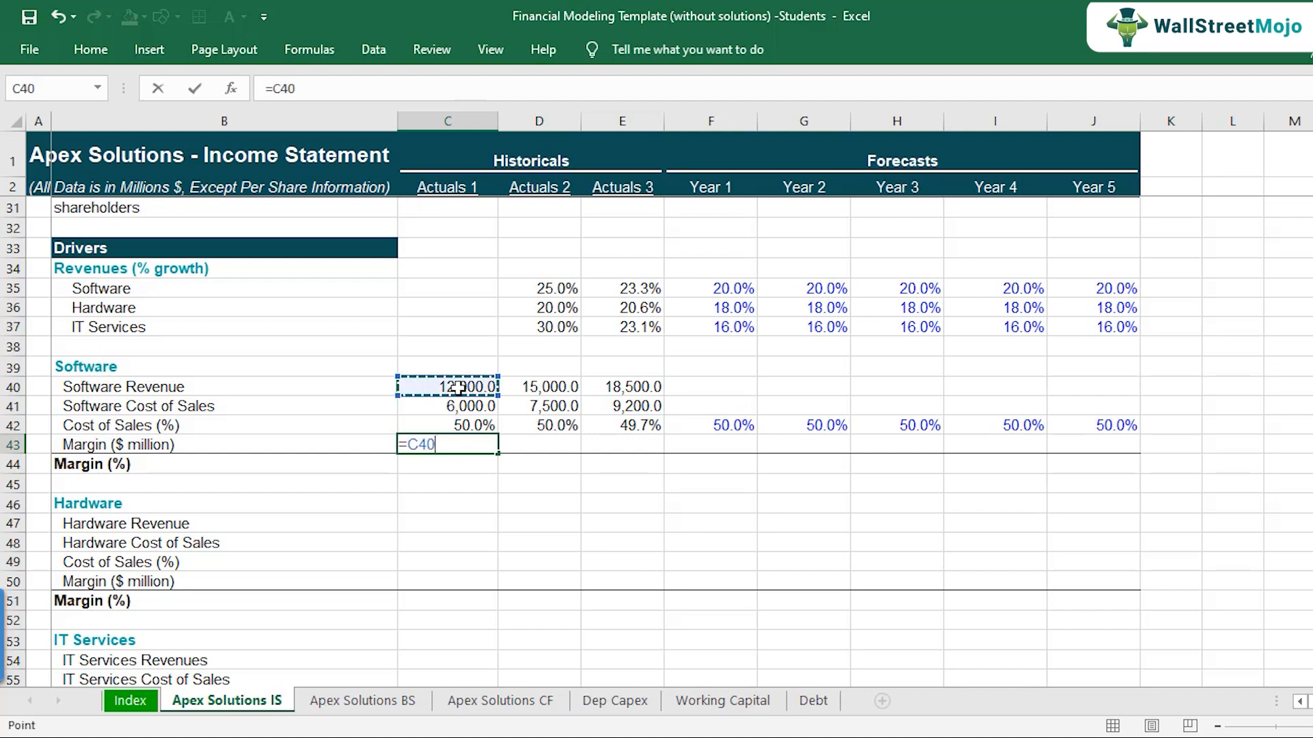
pyautogui.write('-')
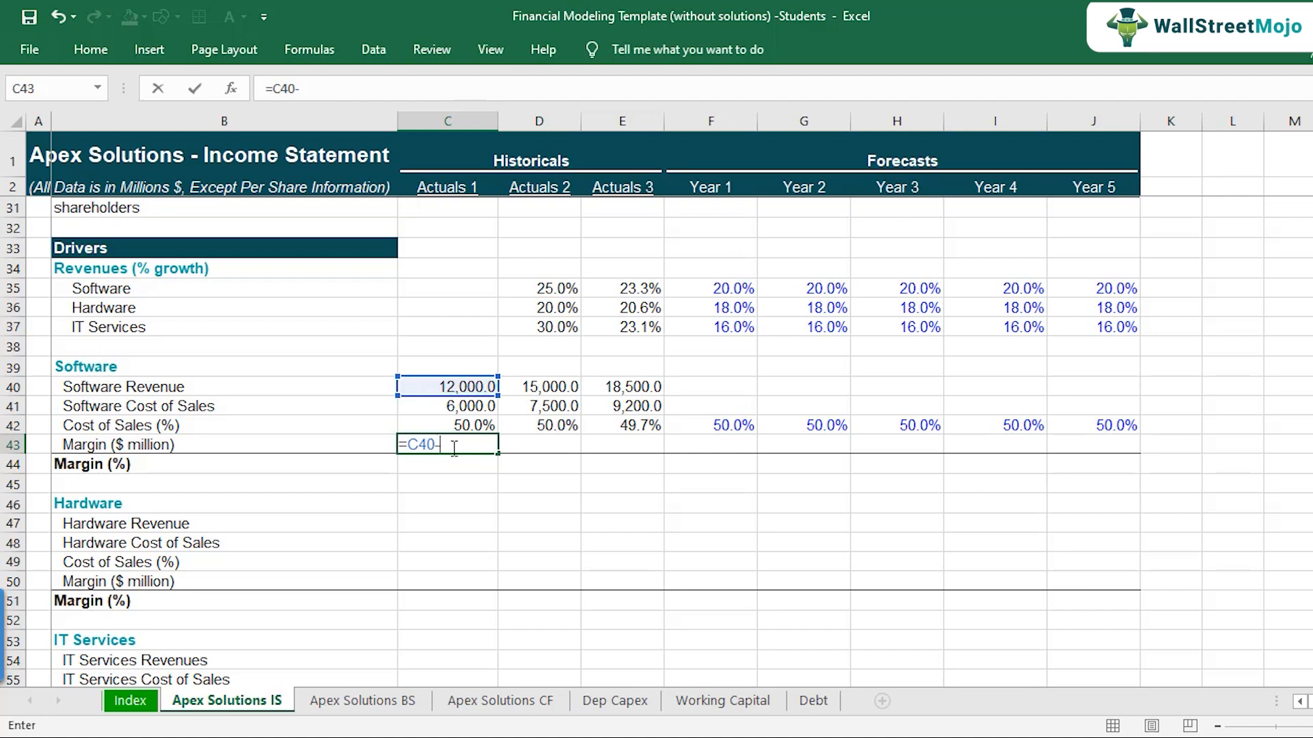
pyautogui.click(464, 406)
pyautogui.press('Return')
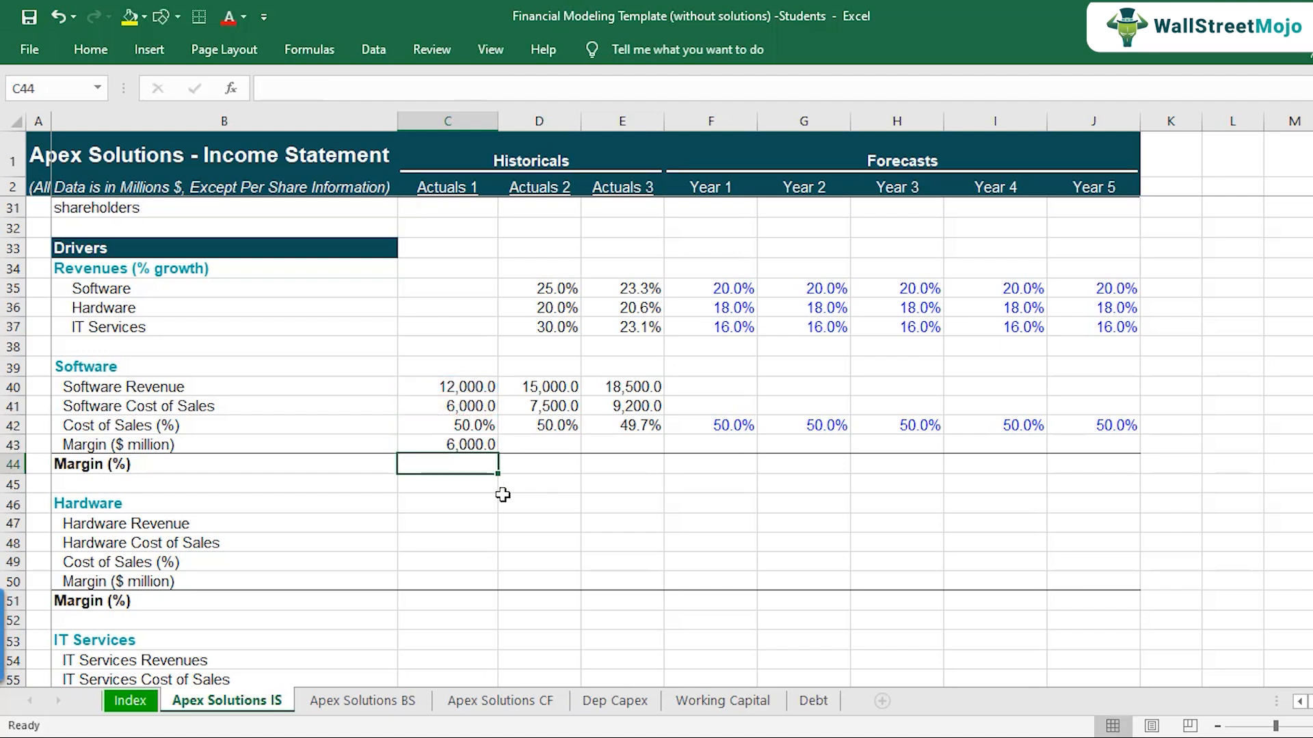
pyautogui.press('Up')
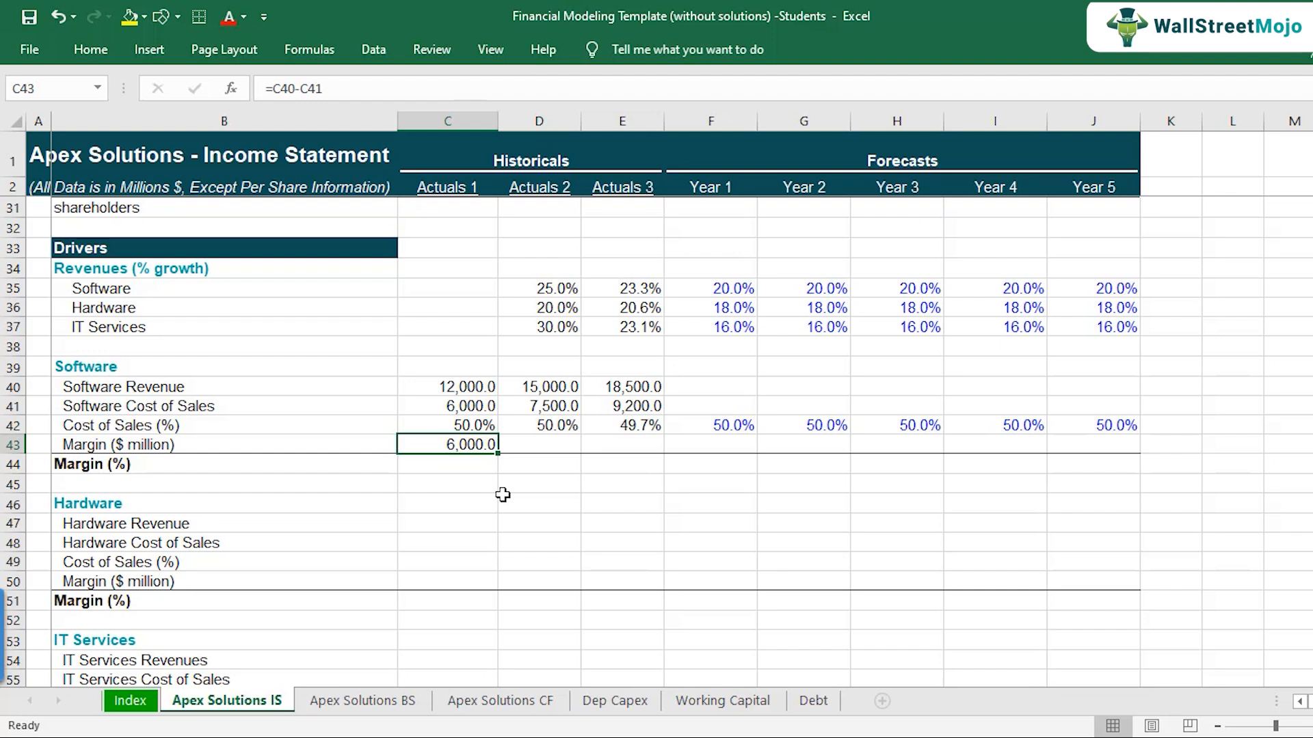
# Calculate the Actuals 1 Software Margin (%) in C44 by dividing the dollar margin by Software Revenue, =C43/C40
pyautogui.press('Down')
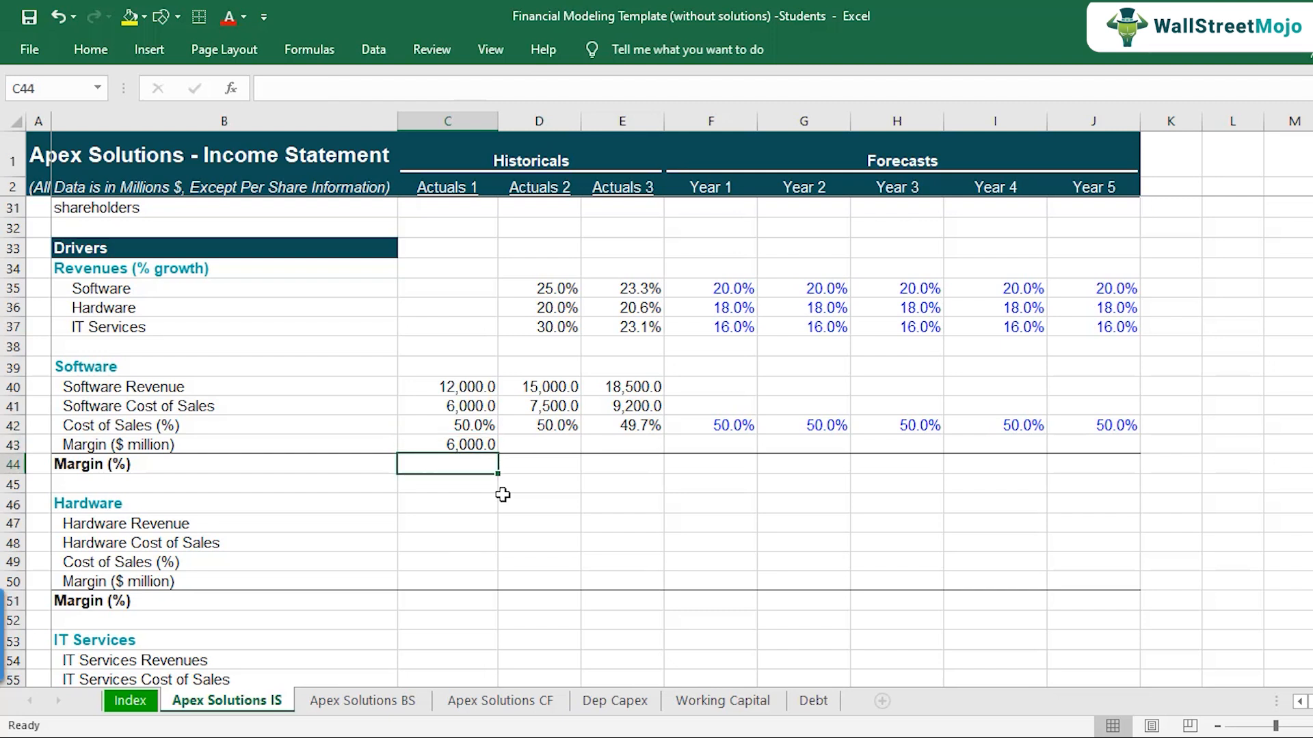
pyautogui.write('=')
pyautogui.press('Up')
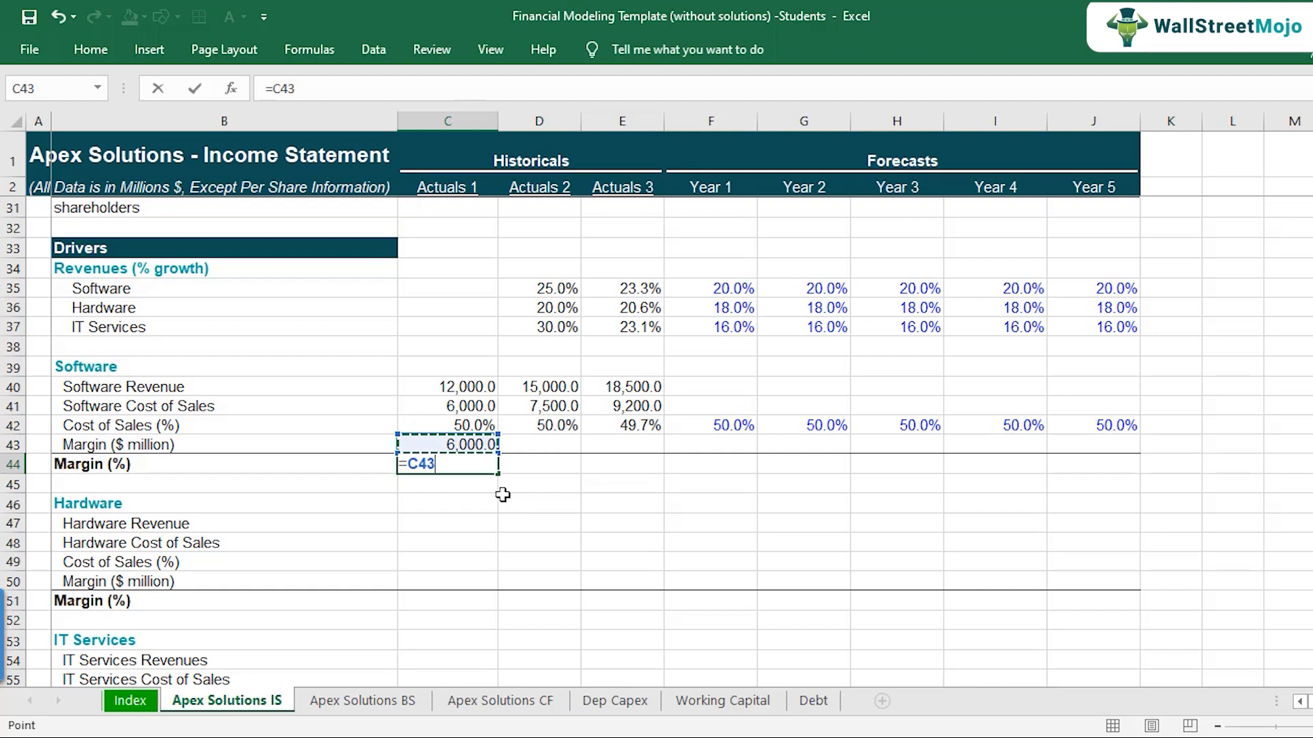
pyautogui.write('/')
pyautogui.press('Up')
pyautogui.press('Up')
pyautogui.press('Up')
pyautogui.press('Up')
pyautogui.hotkey('ctrl', 'Return')
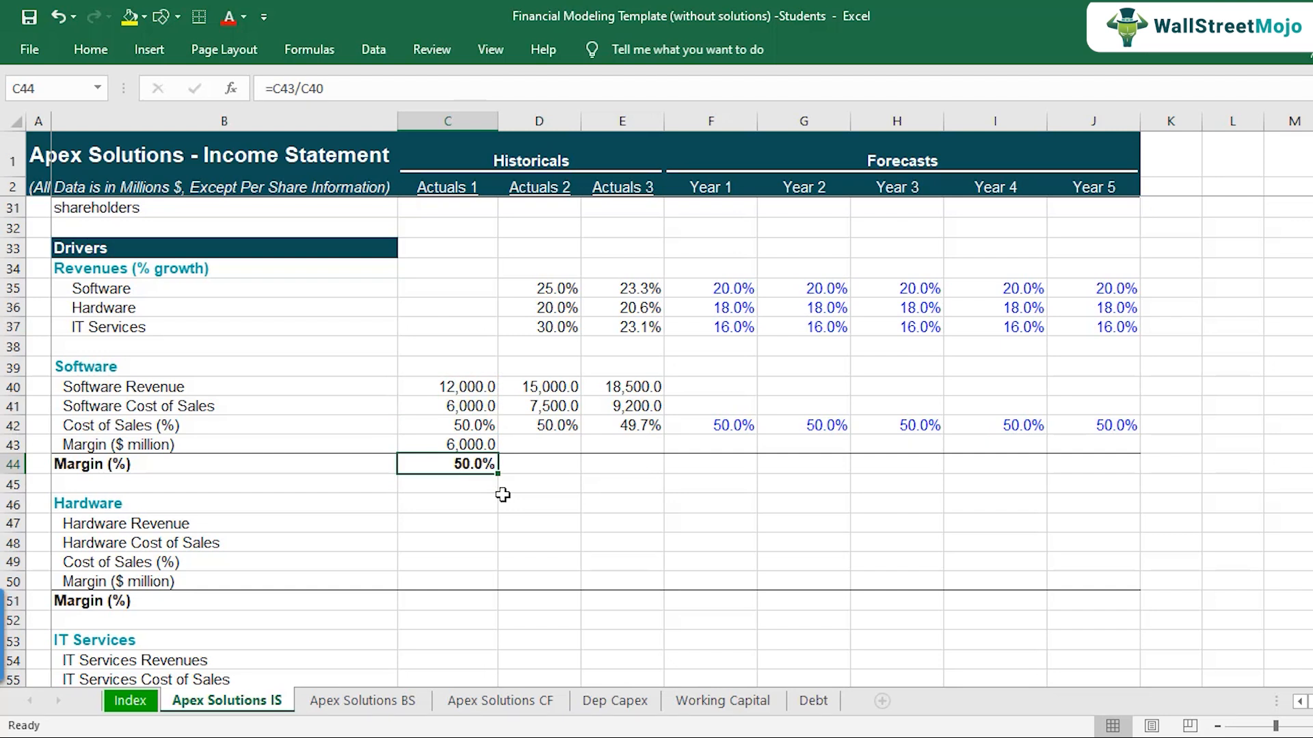
# Copy the Software Margin ($ million) and Margin (%) formulas from Actuals 1 to Actuals 2 and Actuals 3
pyautogui.press('Up')
pyautogui.hotkey('shift', 'Down')
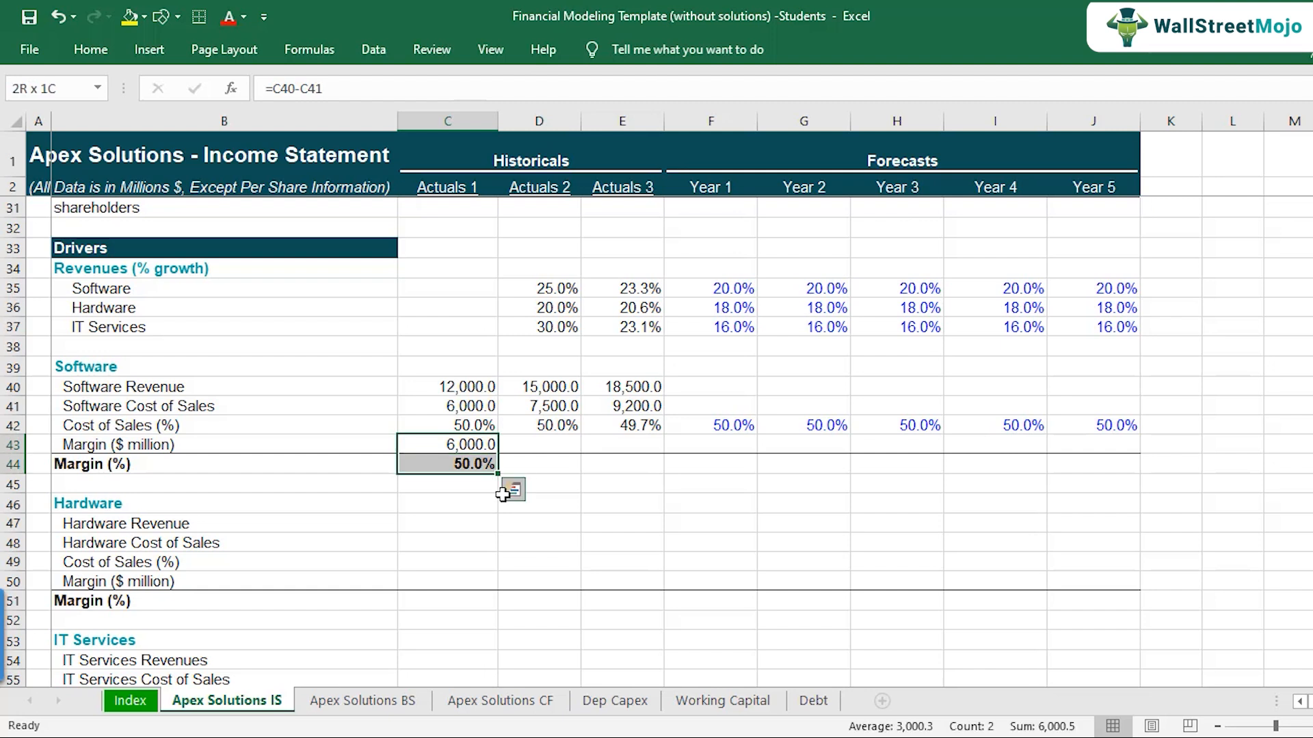
pyautogui.hotkey('ctrl', 'c')
pyautogui.press('Right')
pyautogui.hotkey('ctrl', 'v')
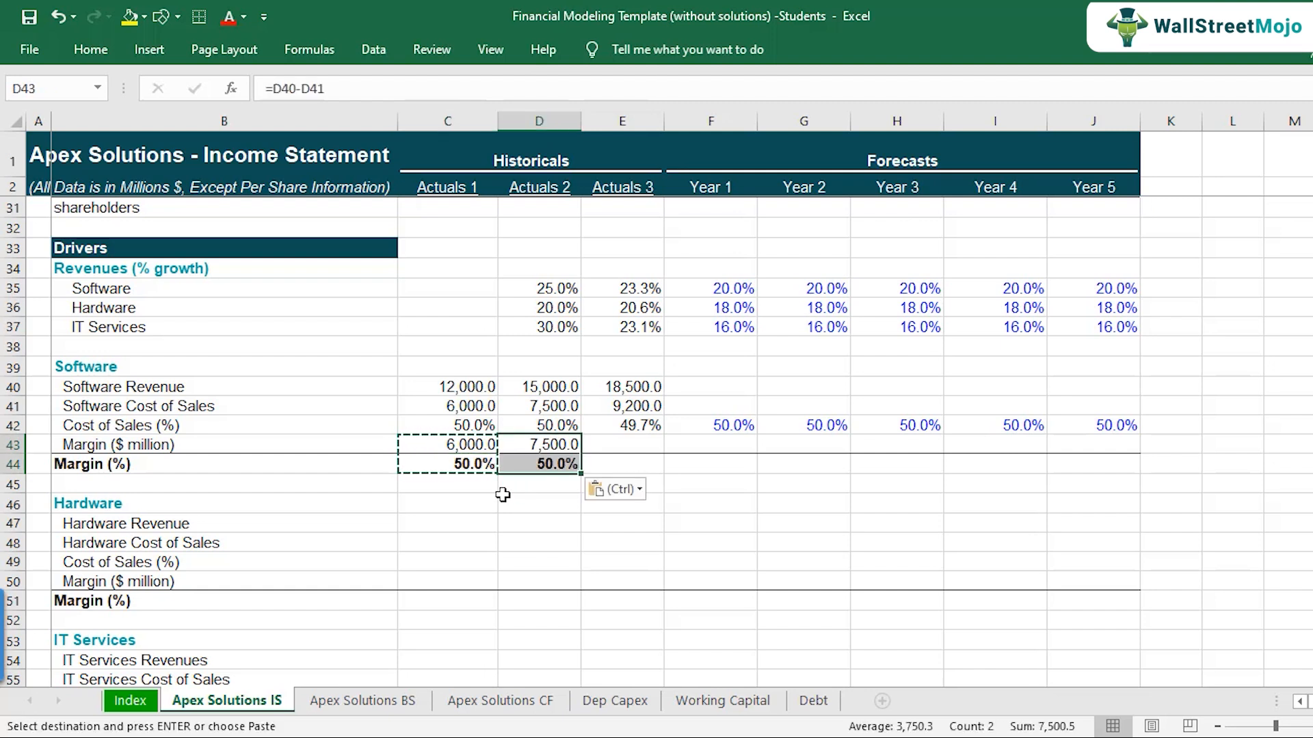
pyautogui.press('Right')
pyautogui.hotkey('ctrl', 'v')
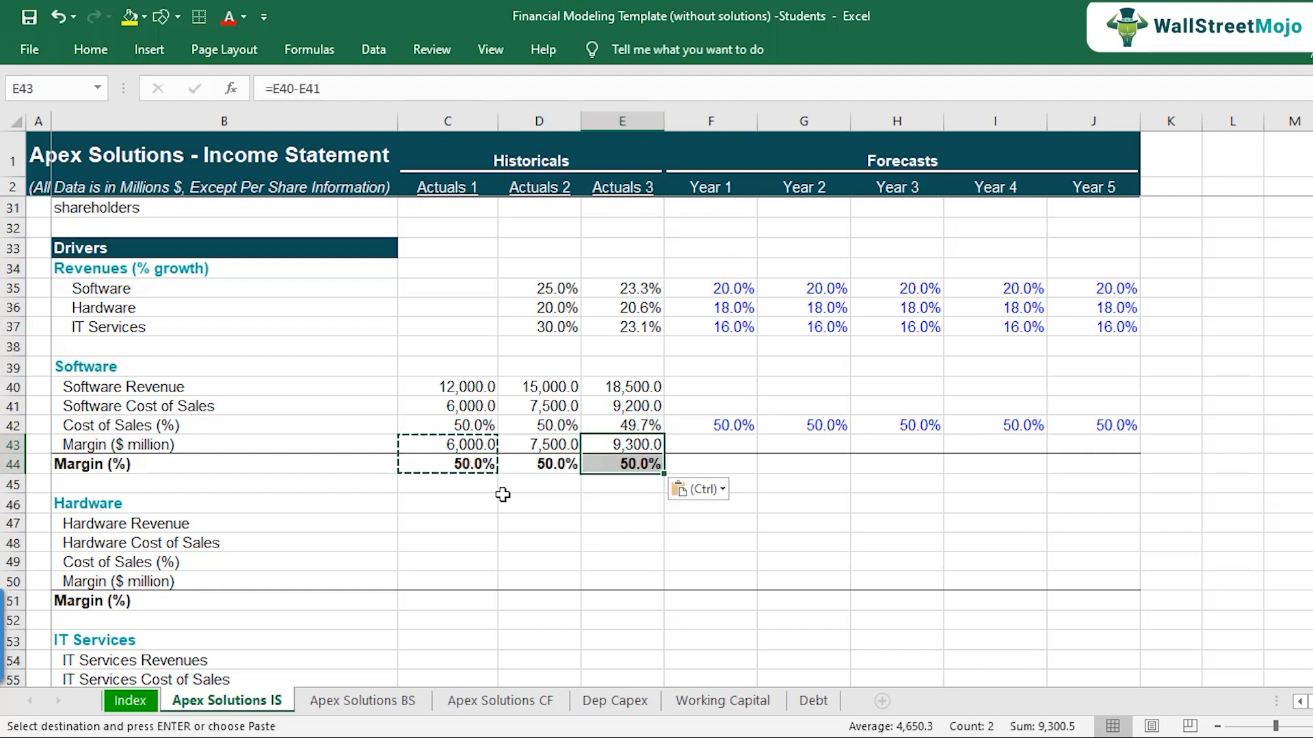
# Check the copied Software Margin (%) formulas in the historical columns, including Actuals 3 in E44
pyautogui.press('Down')
pyautogui.press('Right')
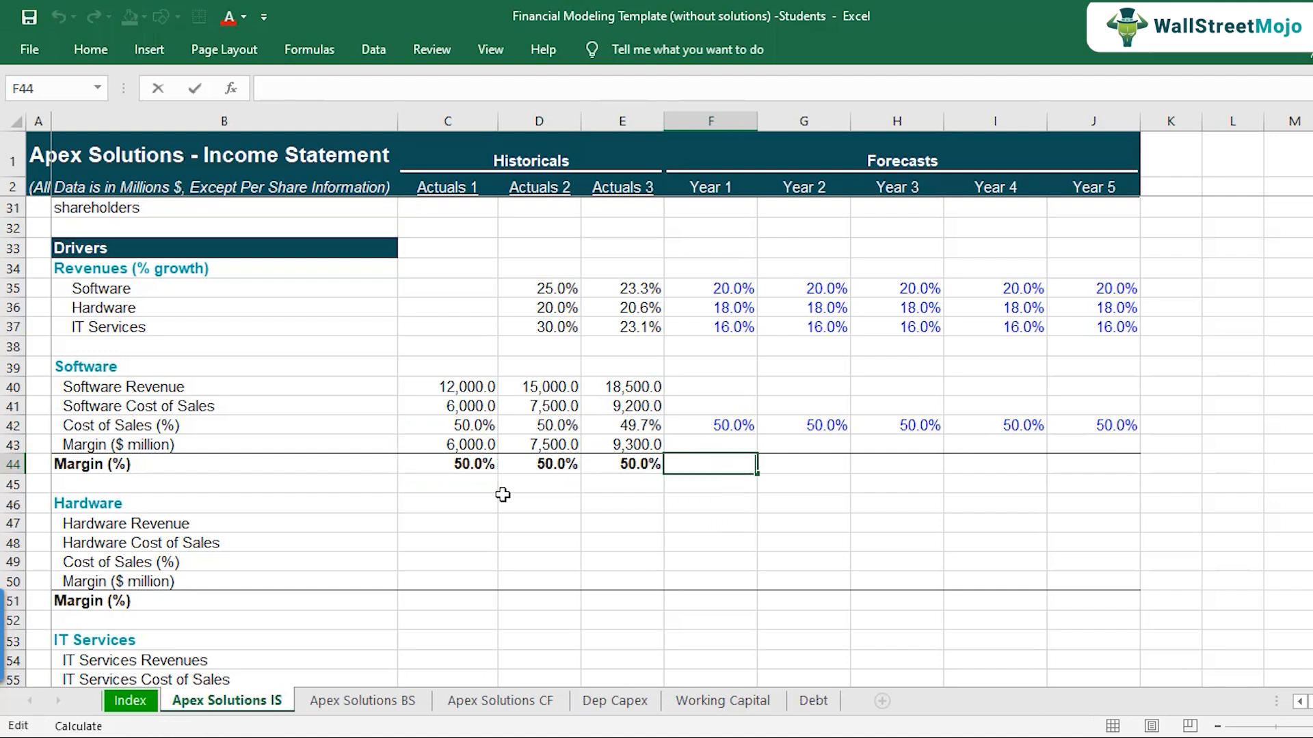
pyautogui.press('Left')
pyautogui.press('F2')
pyautogui.press('Return')
pyautogui.press('Left')
pyautogui.press('F2')
pyautogui.press('Escape')
pyautogui.press('Right')
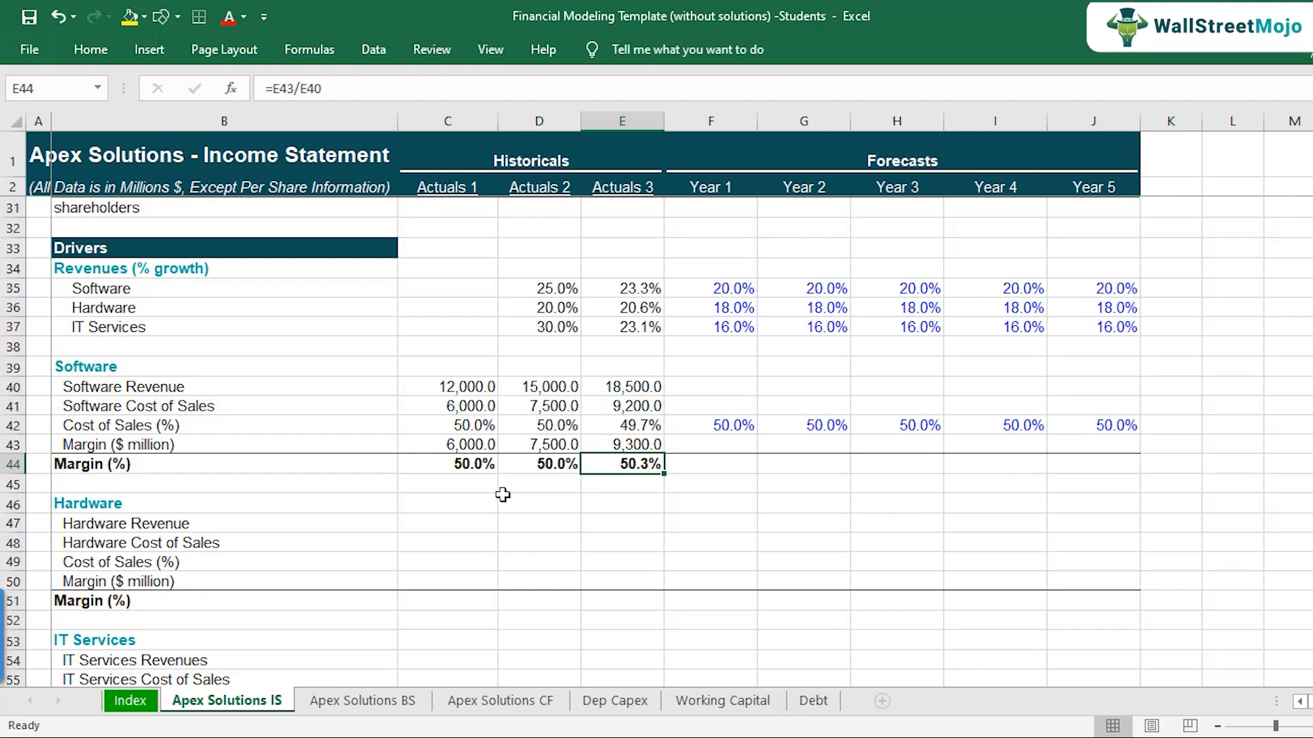
# Compare the Software block's historical Cost of Sales (%) with its Year 1 to Year 5 assumptions in row 42
pyautogui.press('Left')
pyautogui.press('Left')
pyautogui.press('Up')
pyautogui.press('Up')
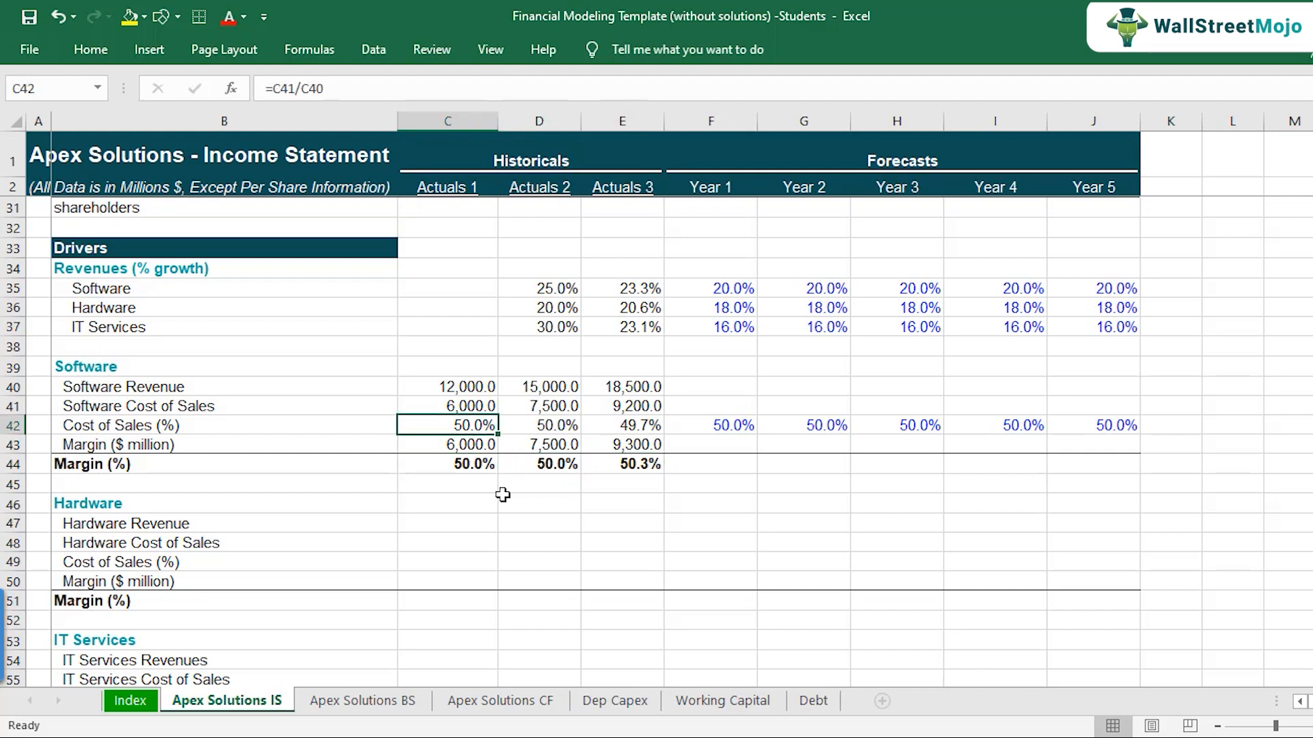
pyautogui.press('Right')
pyautogui.press('Right')
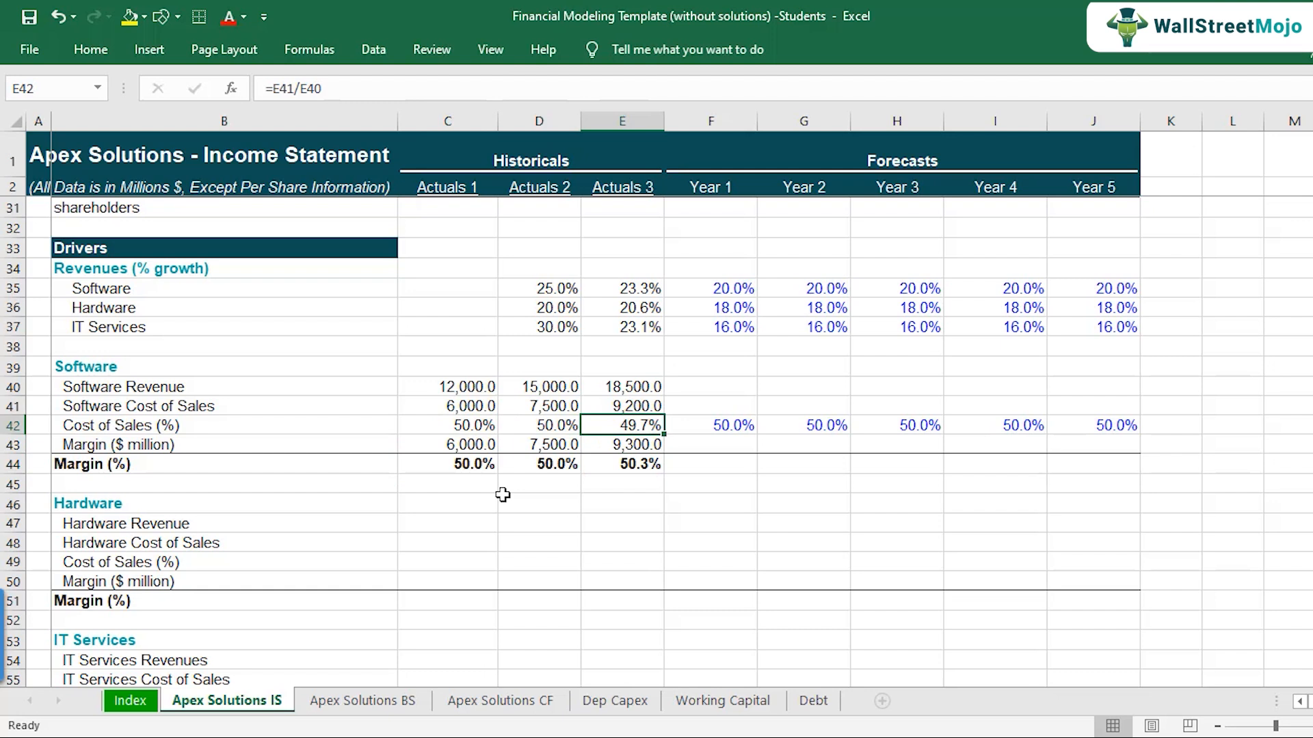
pyautogui.press('Up')
pyautogui.press('Up')
pyautogui.press('Right')
pyautogui.press('Down')
pyautogui.press('Down')
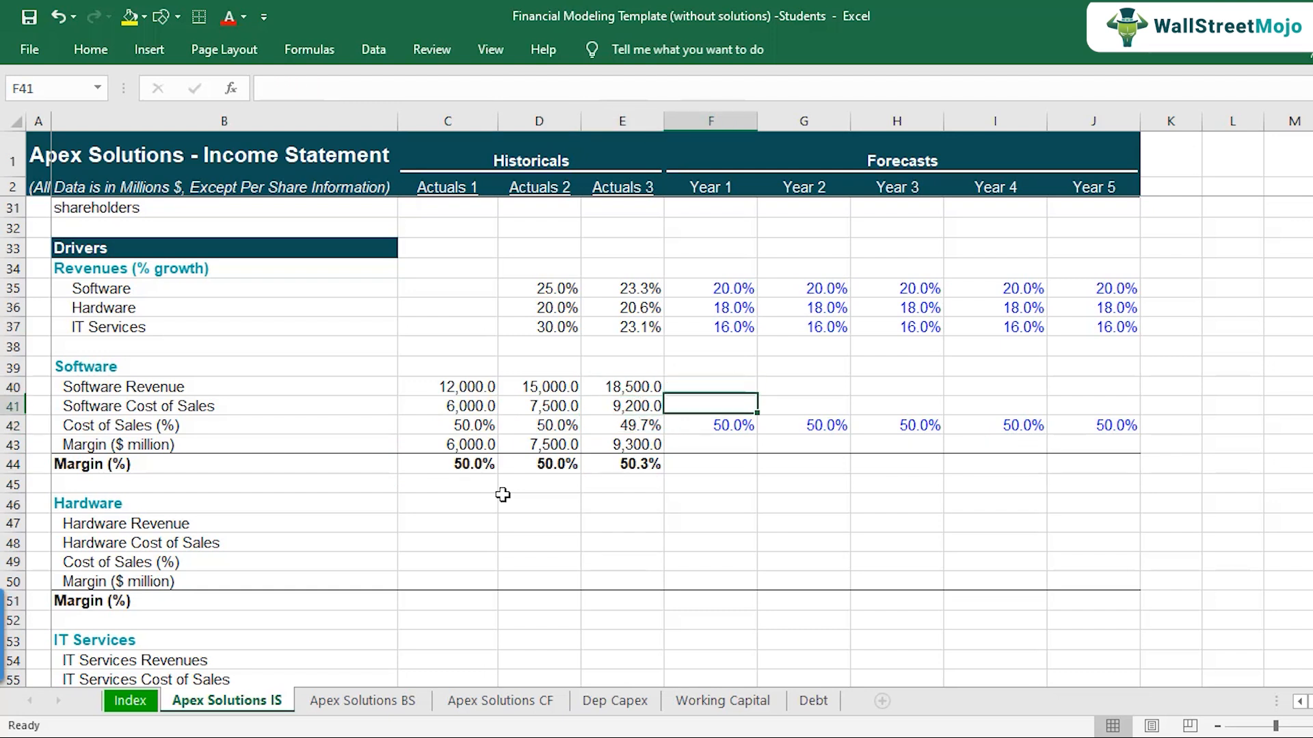
pyautogui.hotkey('shift', 'Right')
pyautogui.hotkey('shift', 'Right')
pyautogui.hotkey('shift', 'Right')
pyautogui.hotkey('shift', 'Right')
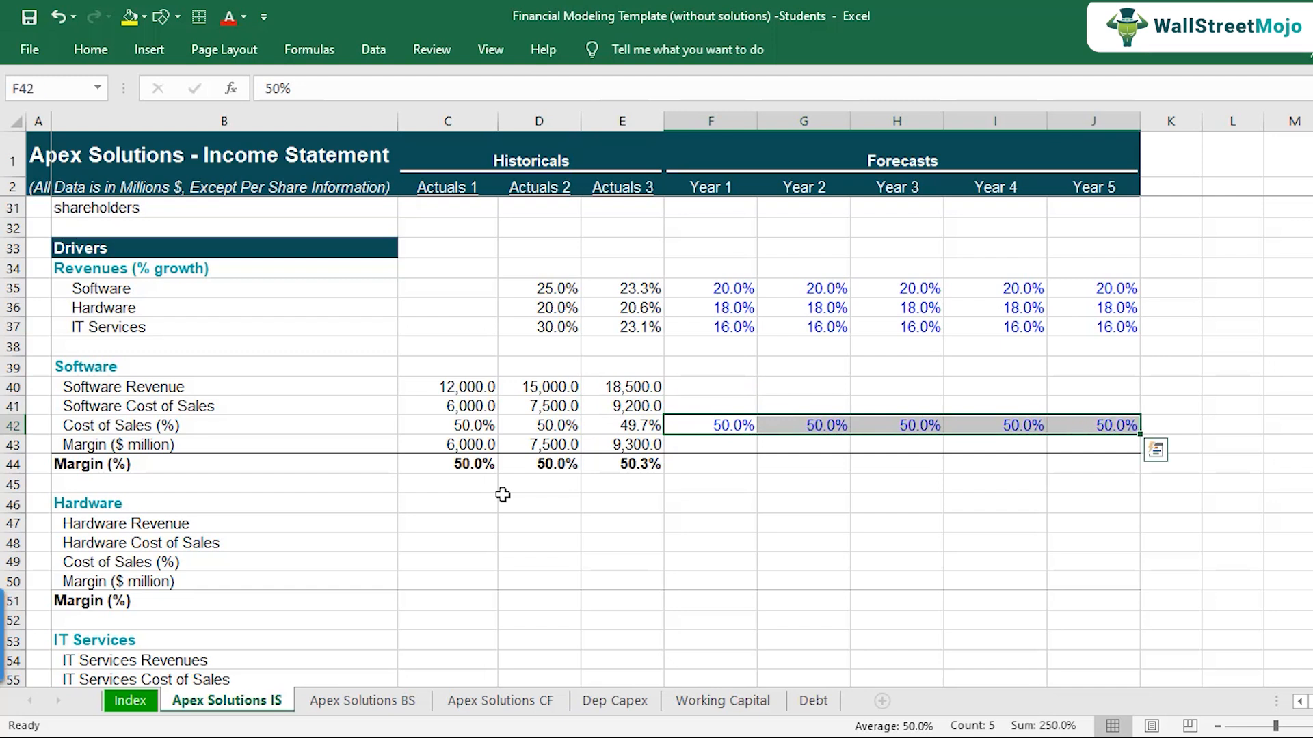
pyautogui.press('Up')
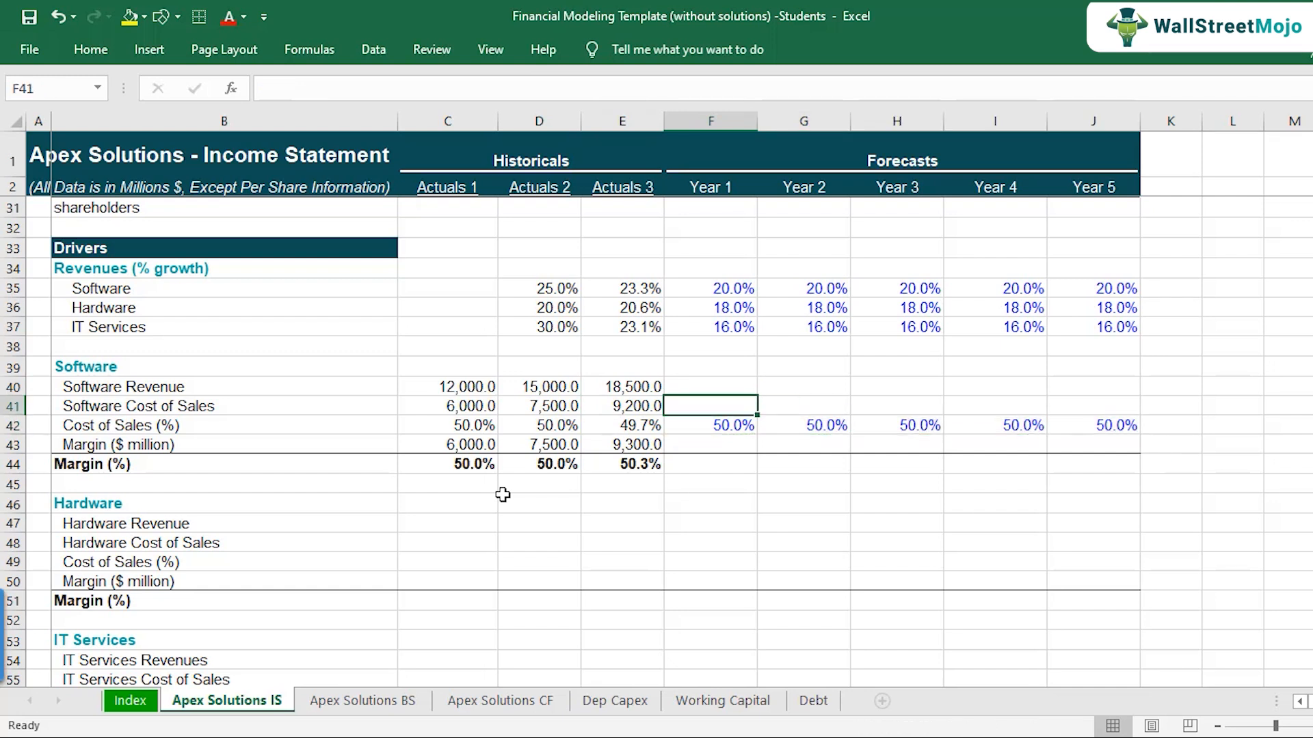
# Highlight the empty Year 1 to Year 5 Software Cost of Sales cells F41:J41 in yellow
pyautogui.moveTo(719, 405); pyautogui.dragTo(1104, 404)
pyautogui.click(129, 15)
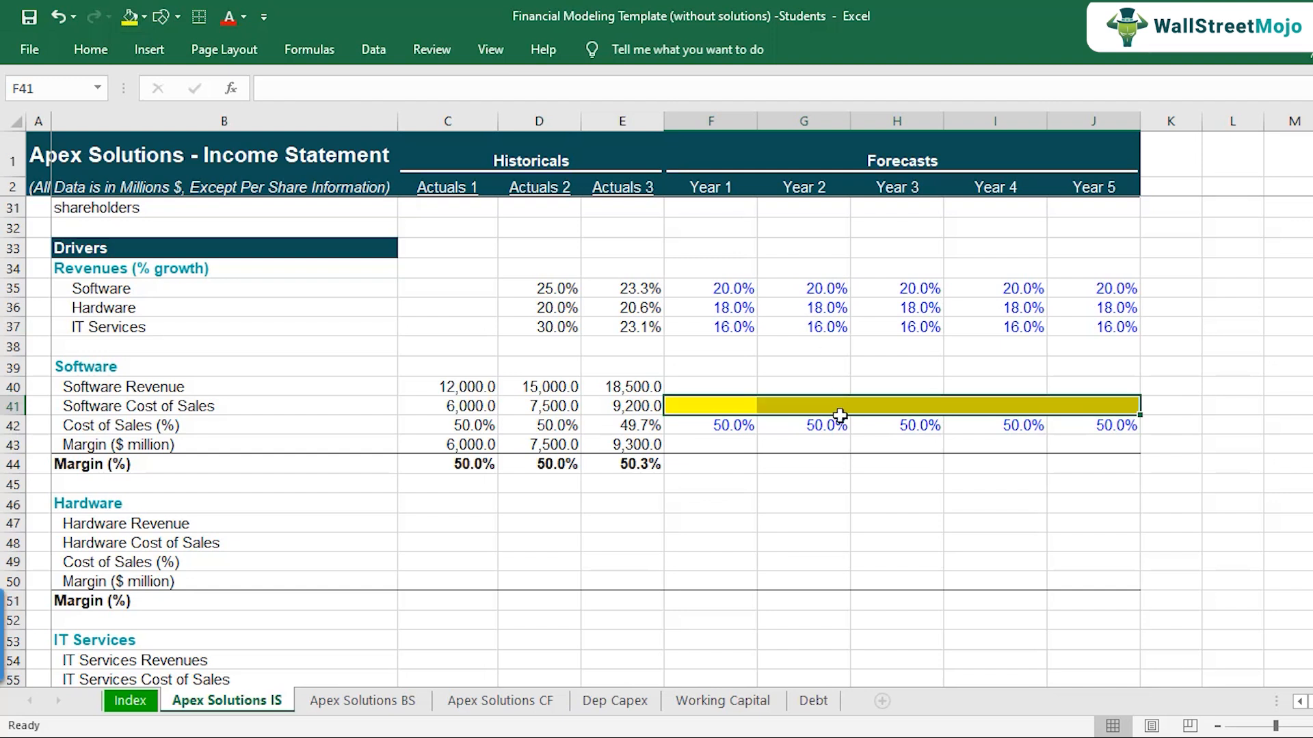
pyautogui.click(729, 424)
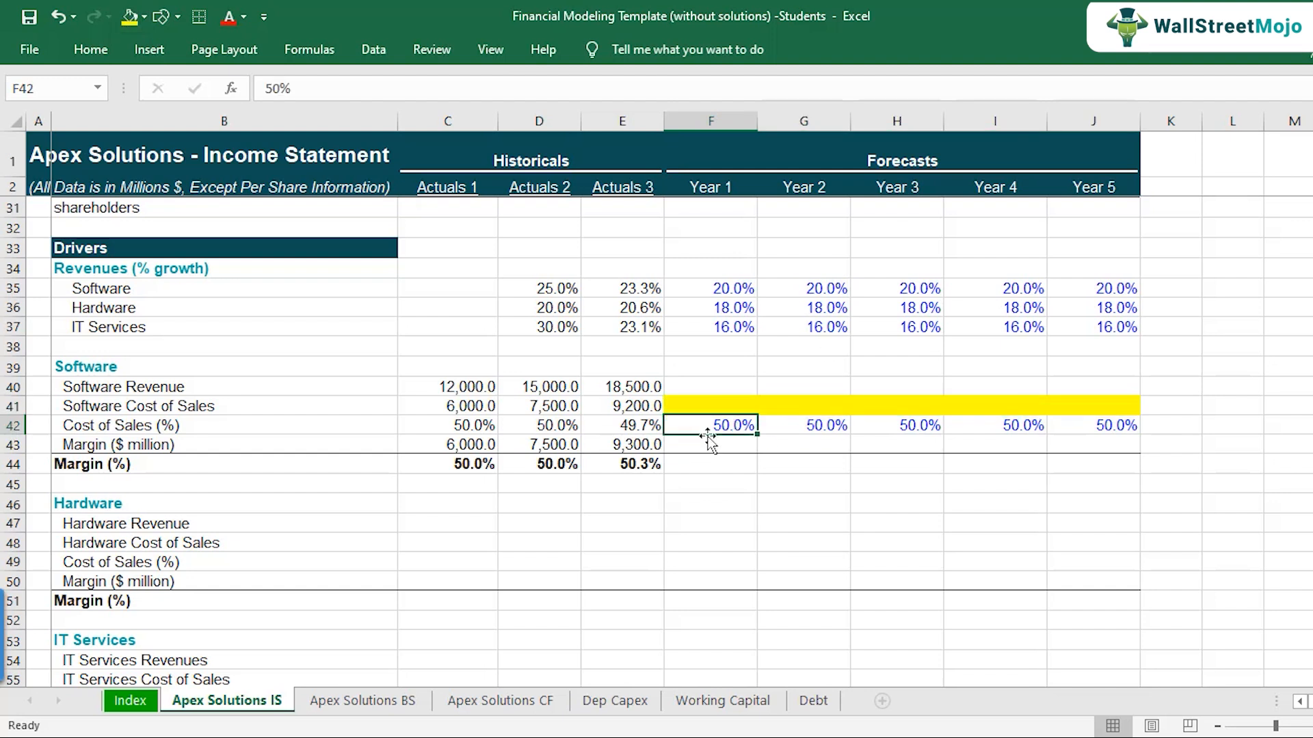
pyautogui.moveTo(719, 427); pyautogui.dragTo(1091, 426)
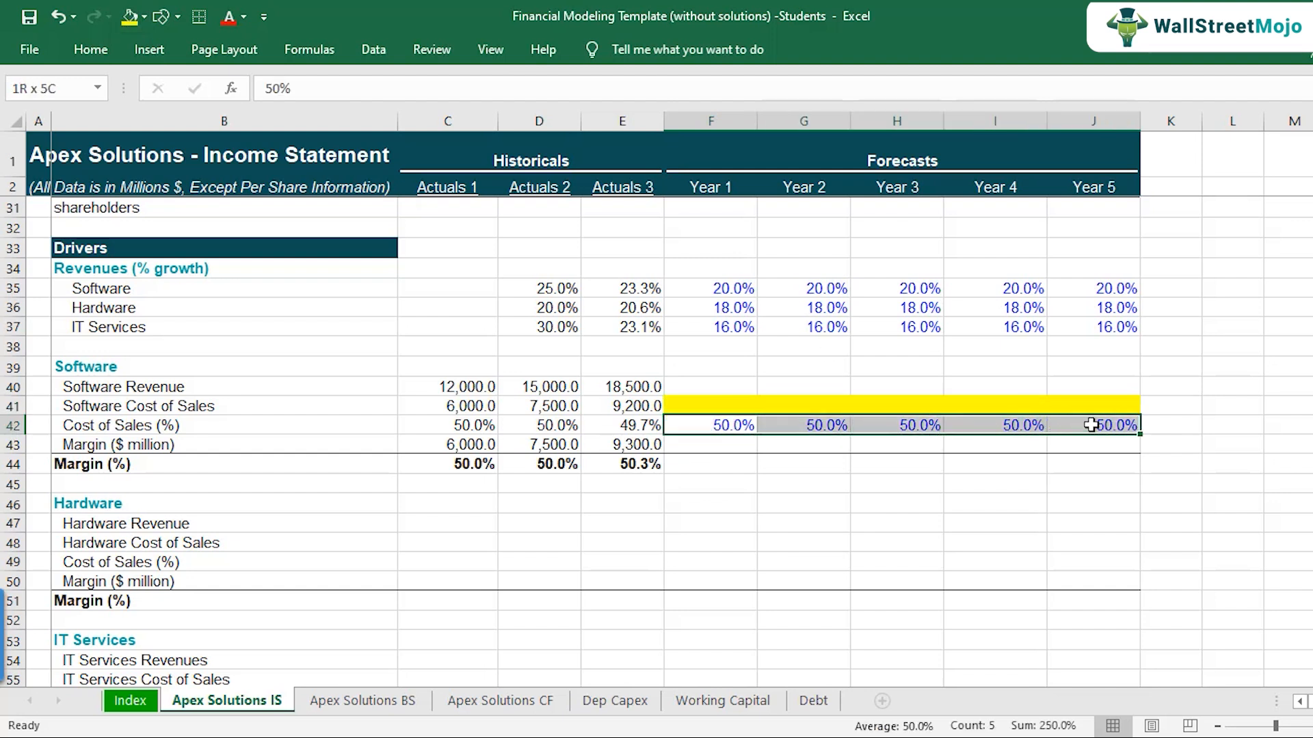
pyautogui.click(746, 397)
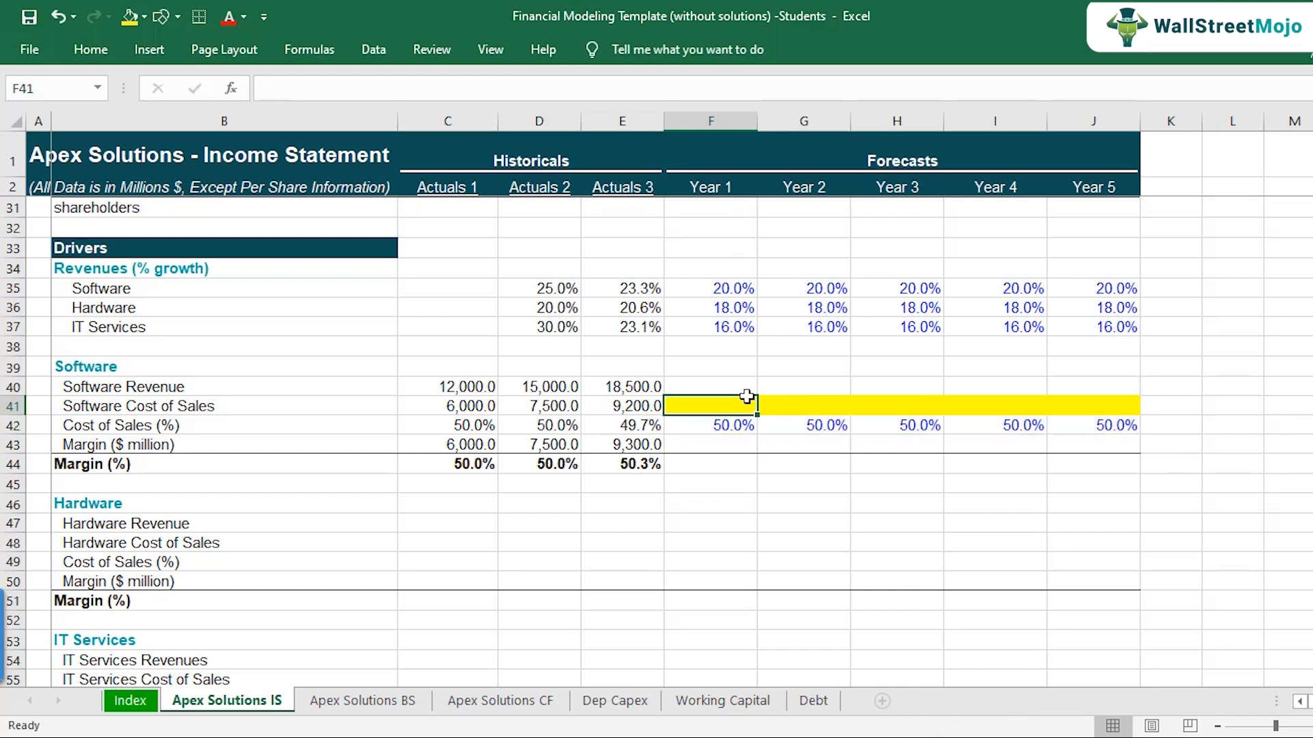
pyautogui.moveTo(745, 402); pyautogui.dragTo(1100, 412)
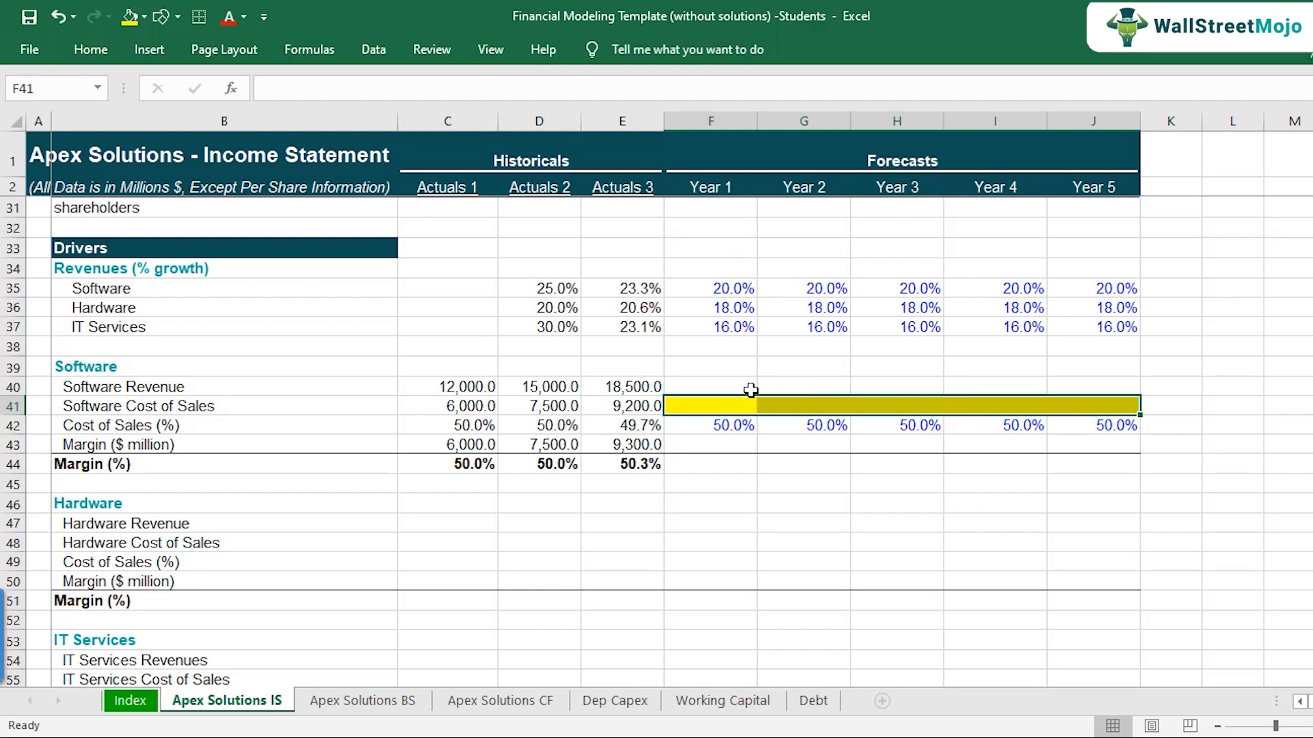
# Link the Year 1 Software Revenue in driver cell F40 to the income statement's Software revenue forecast, =F6
pyautogui.click(724, 389)
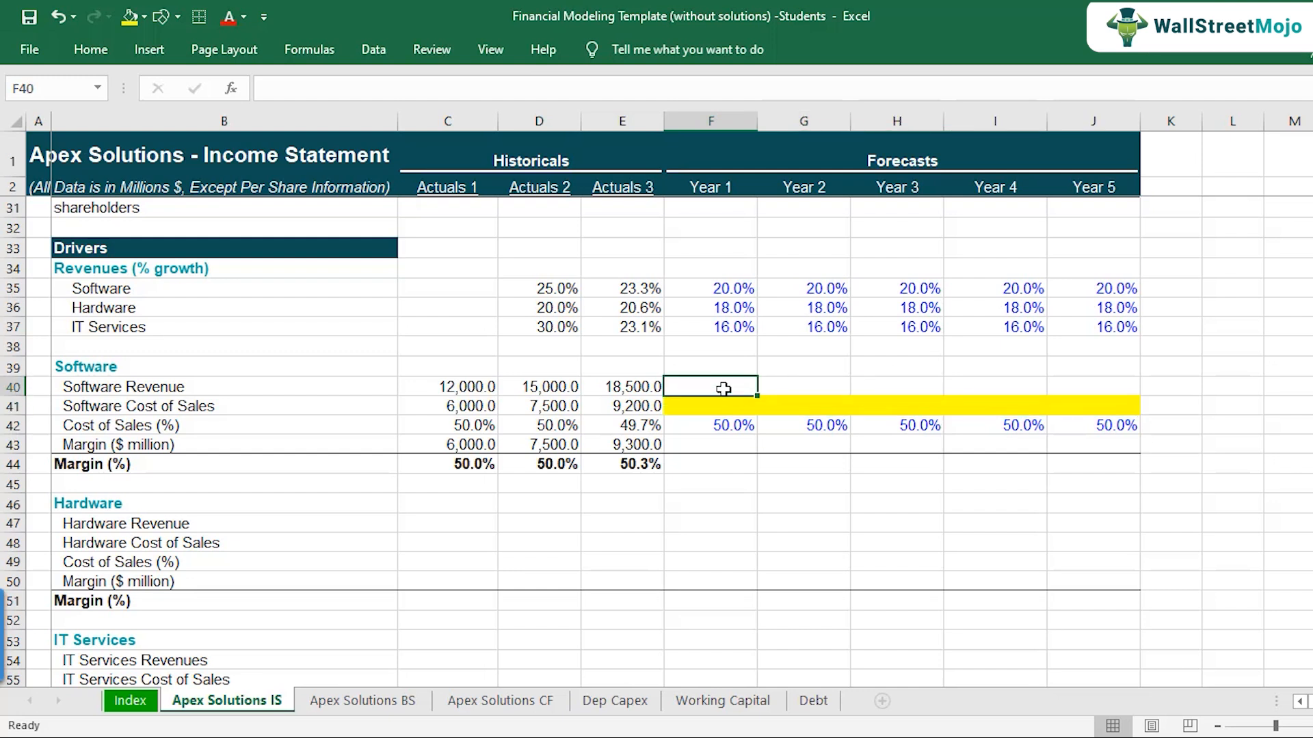
pyautogui.scroll(9, 724, 389)
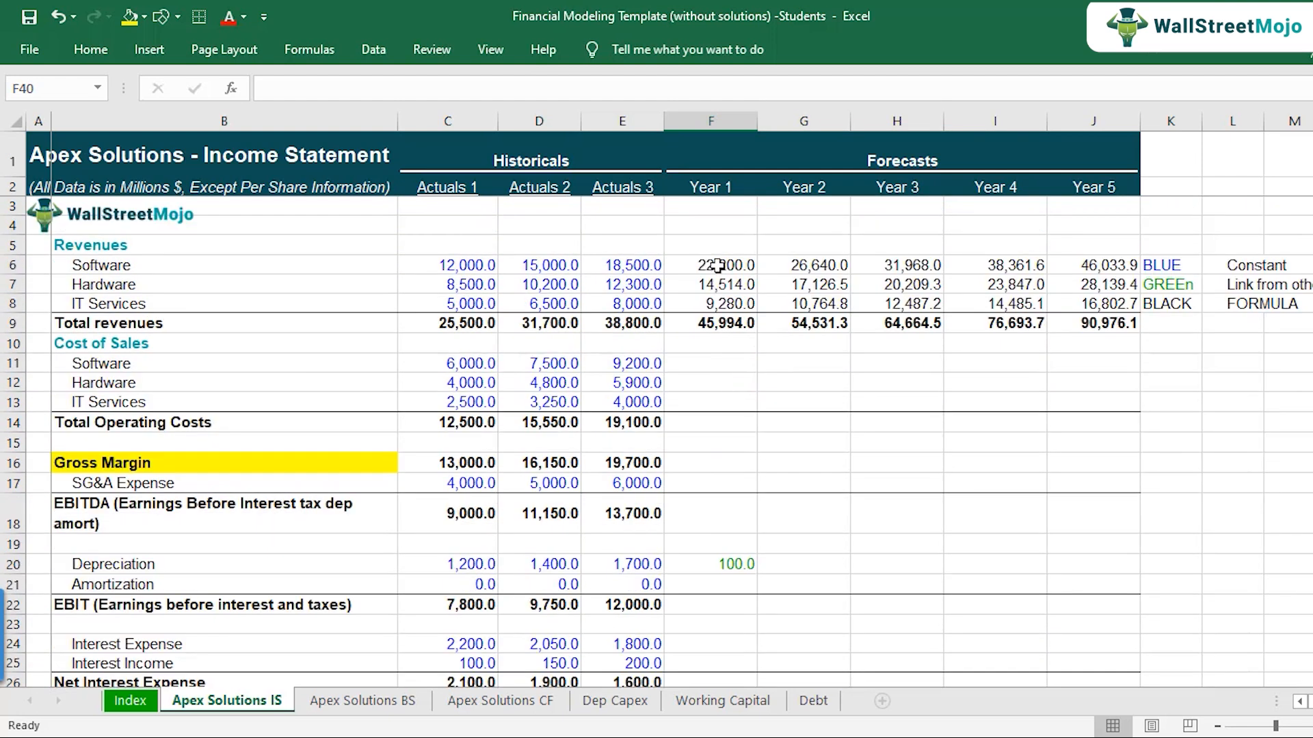
pyautogui.click(717, 265)
pyautogui.moveTo(761, 265); pyautogui.dragTo(1090, 265)
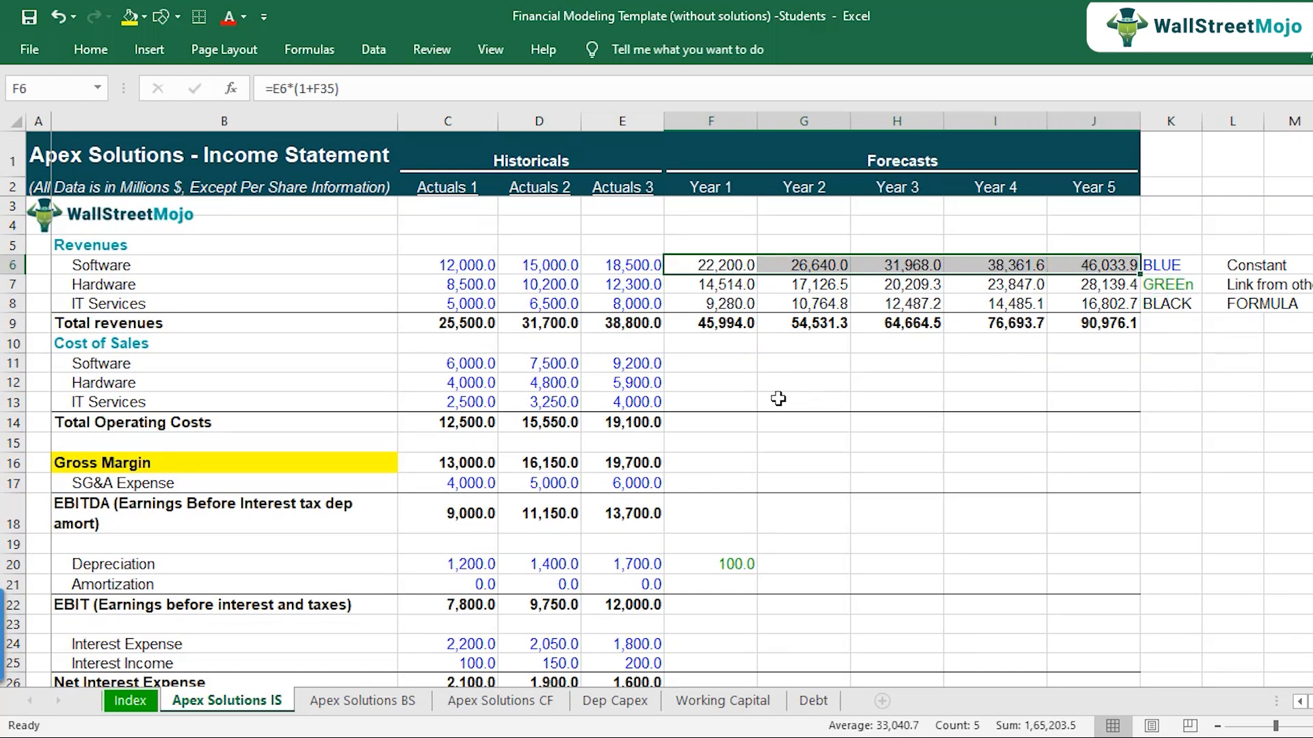
pyautogui.scroll(-8, 778, 399)
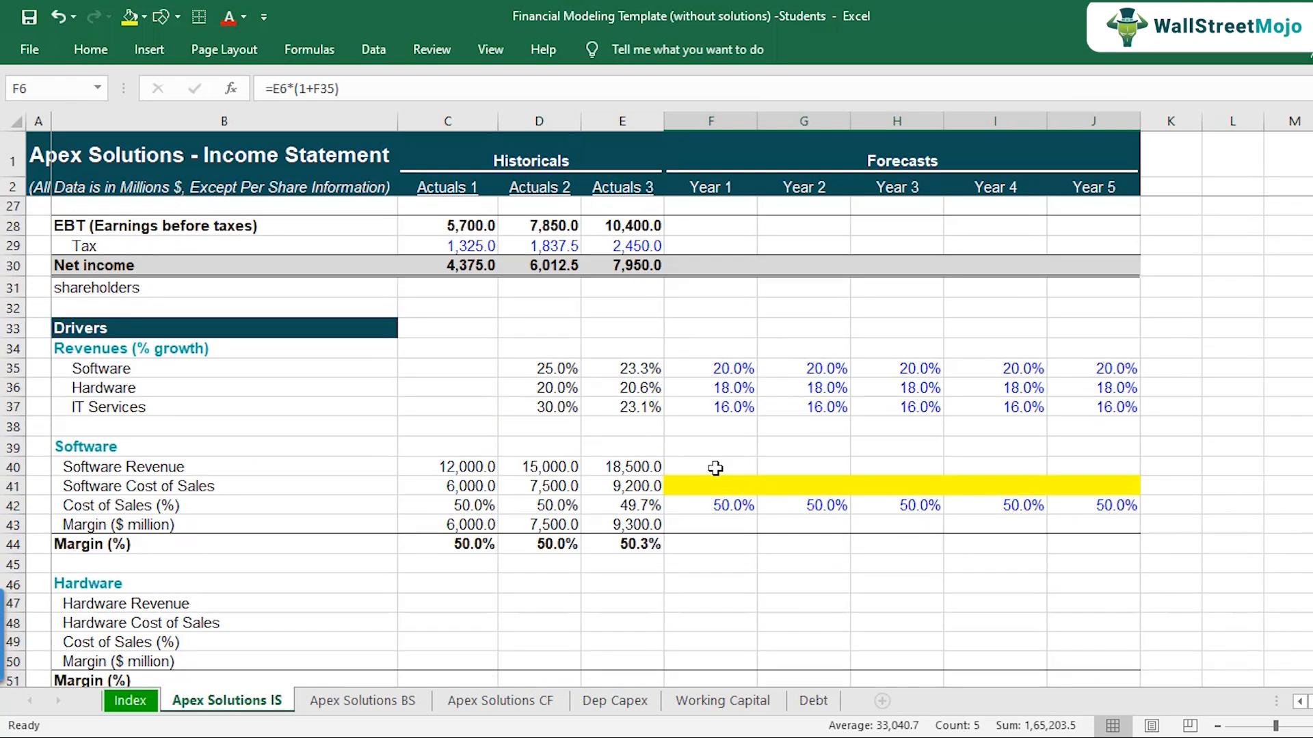
pyautogui.click(715, 468)
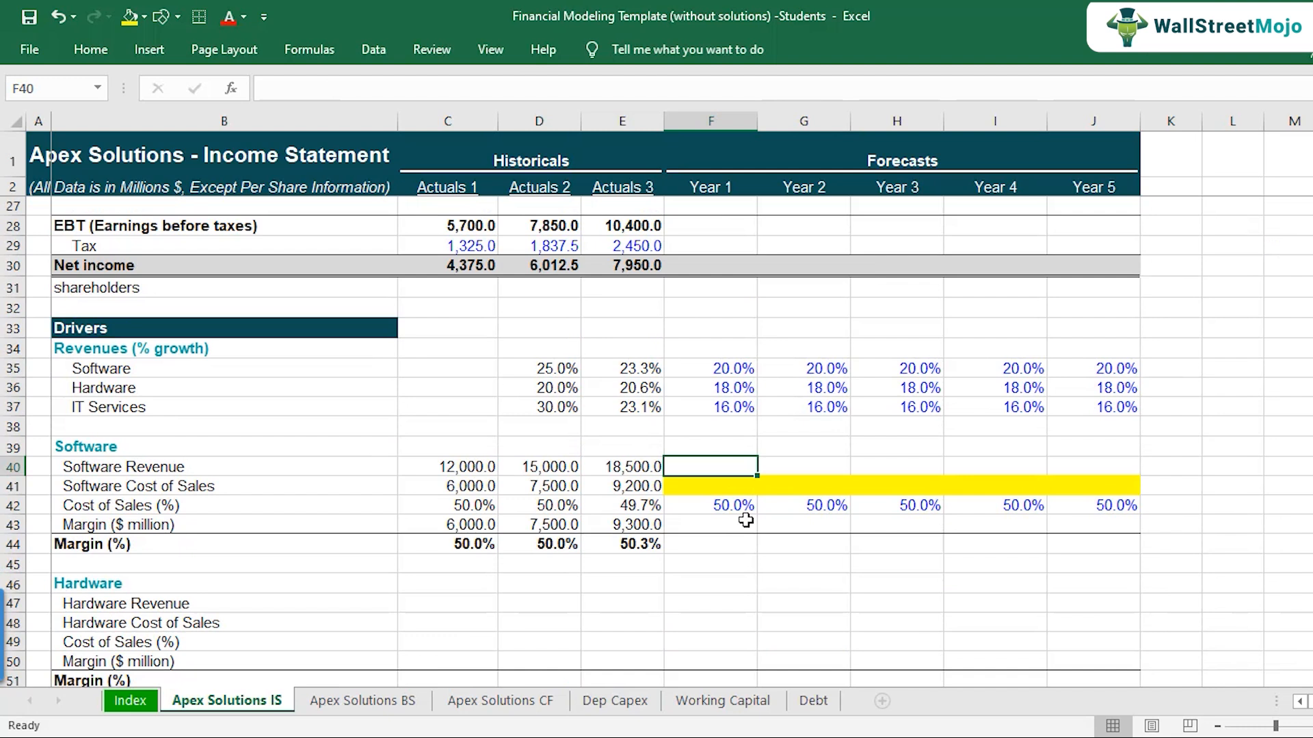
pyautogui.write('=')
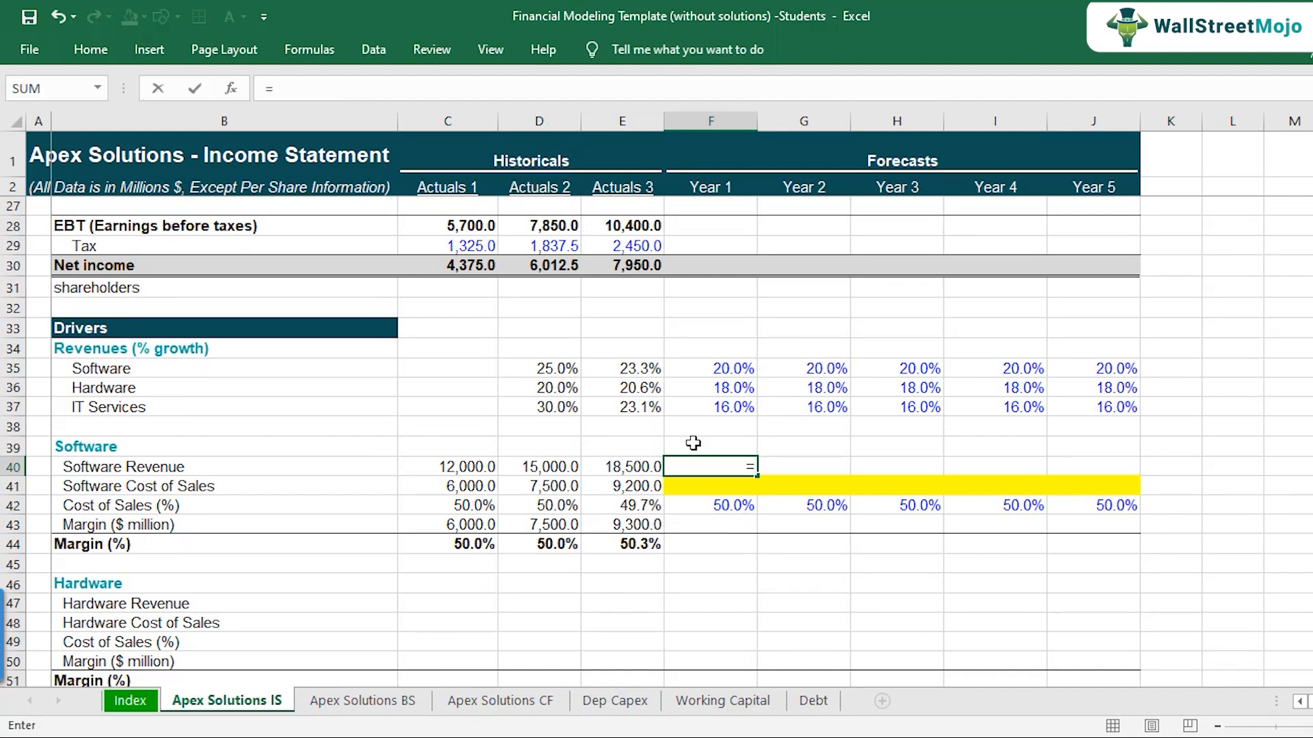
pyautogui.scroll(8, 693, 443)
pyautogui.click(722, 258)
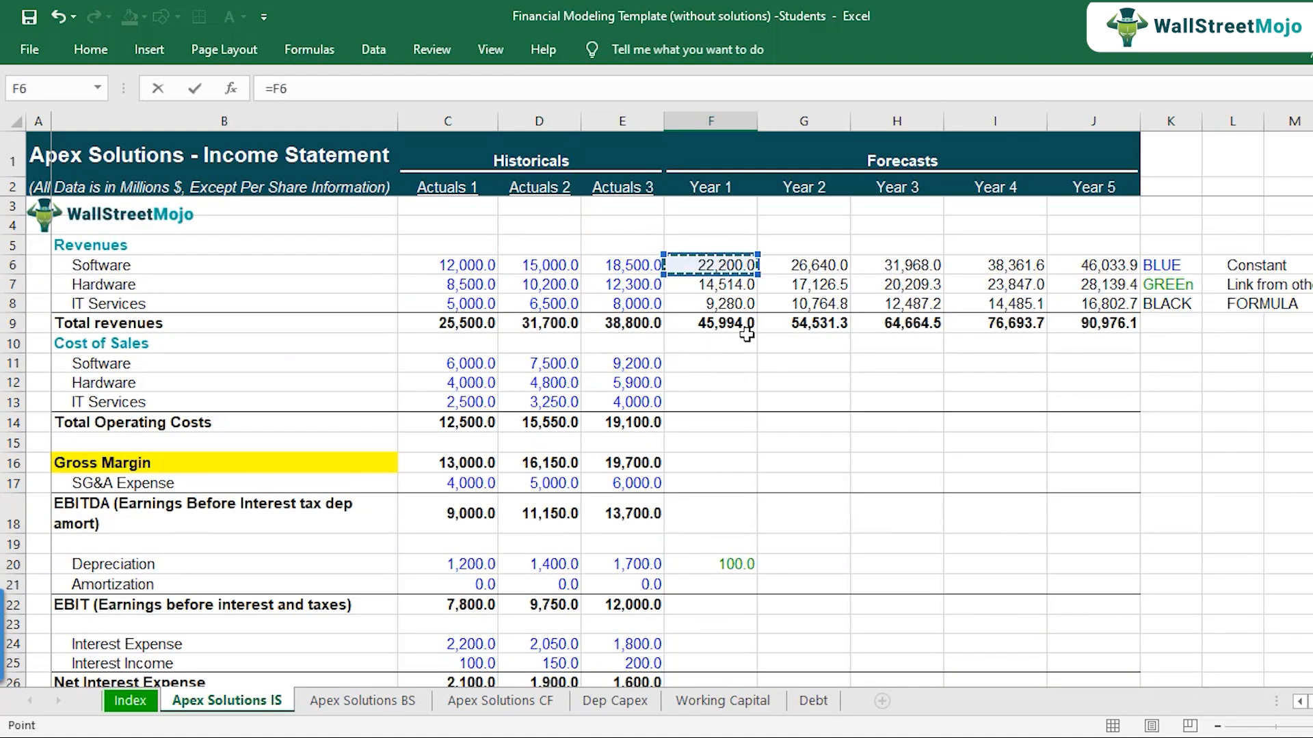
pyautogui.scroll(-7, 760, 367)
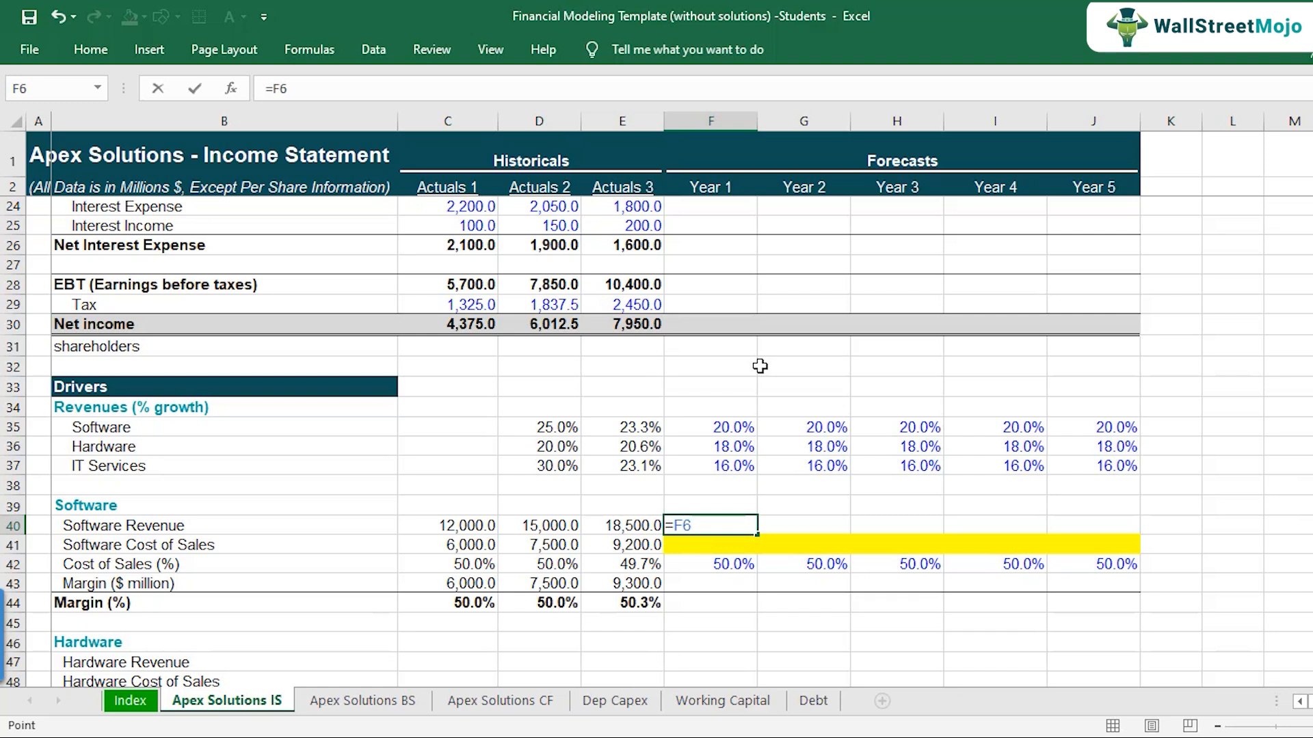
pyautogui.hotkey('ctrl', 'Return')
# Copy the Year 1 Software Revenue link in row 40 across the forecasts through Year 5
pyautogui.hotkey('ctrl', 'c')
pyautogui.hotkey('shift', 'Right')
pyautogui.hotkey('shift', 'Right')
pyautogui.hotkey('shift', 'Right')
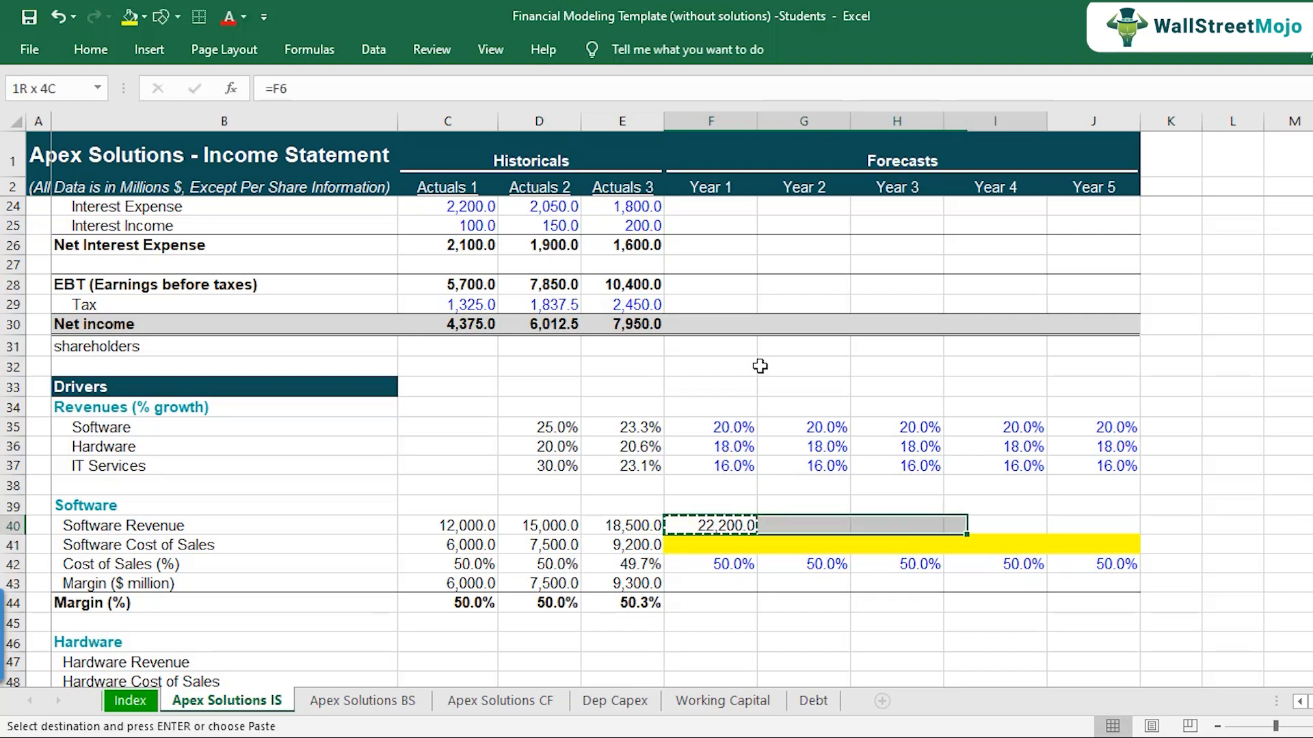
pyautogui.hotkey('shift', 'Right')
pyautogui.hotkey('ctrl', 'v')
pyautogui.press('Right')
pyautogui.press('Escape')
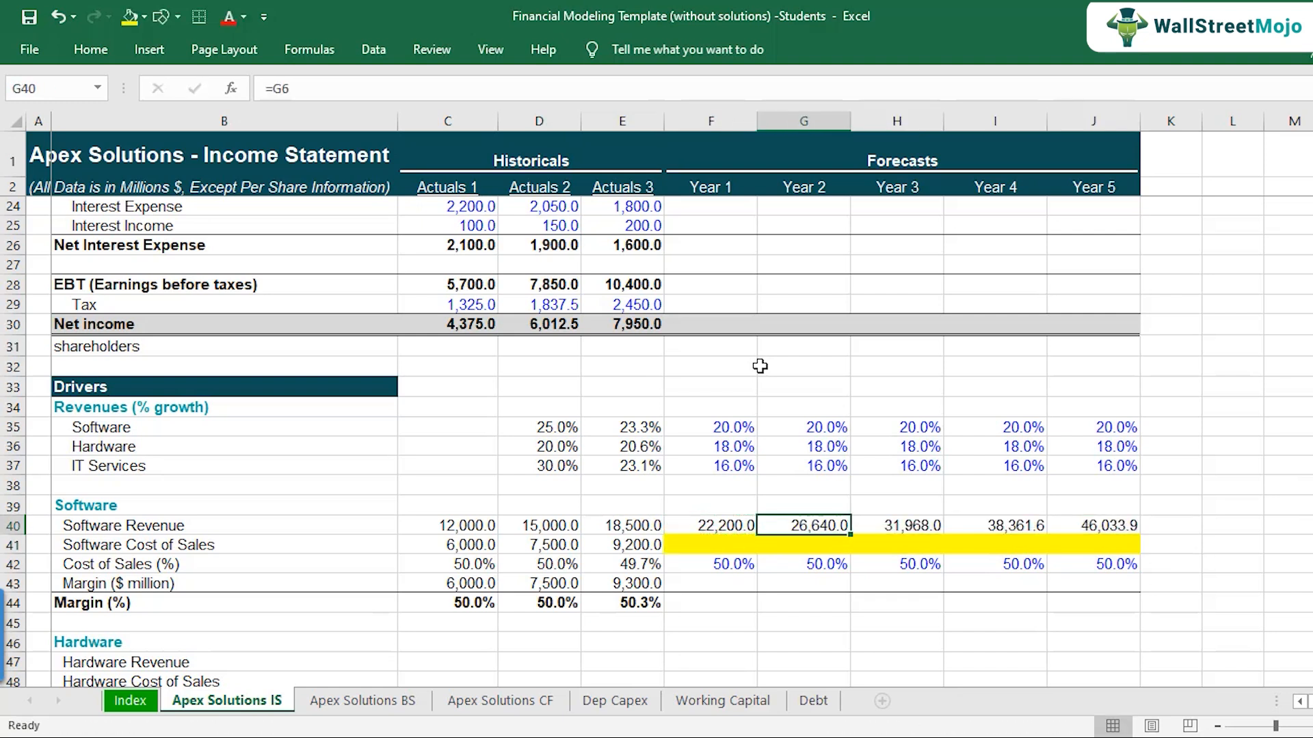
# Review the linked Software Revenue forecasts in row 40 and the highlighted Year 1 cost of sales cell below
pyautogui.press('Right')
pyautogui.press('Right')
pyautogui.press('Right')
pyautogui.press('Left')
pyautogui.press('Left')
pyautogui.press('Left')
pyautogui.press('Left')
pyautogui.press('Down')
pyautogui.scroll(-2, 759, 370)
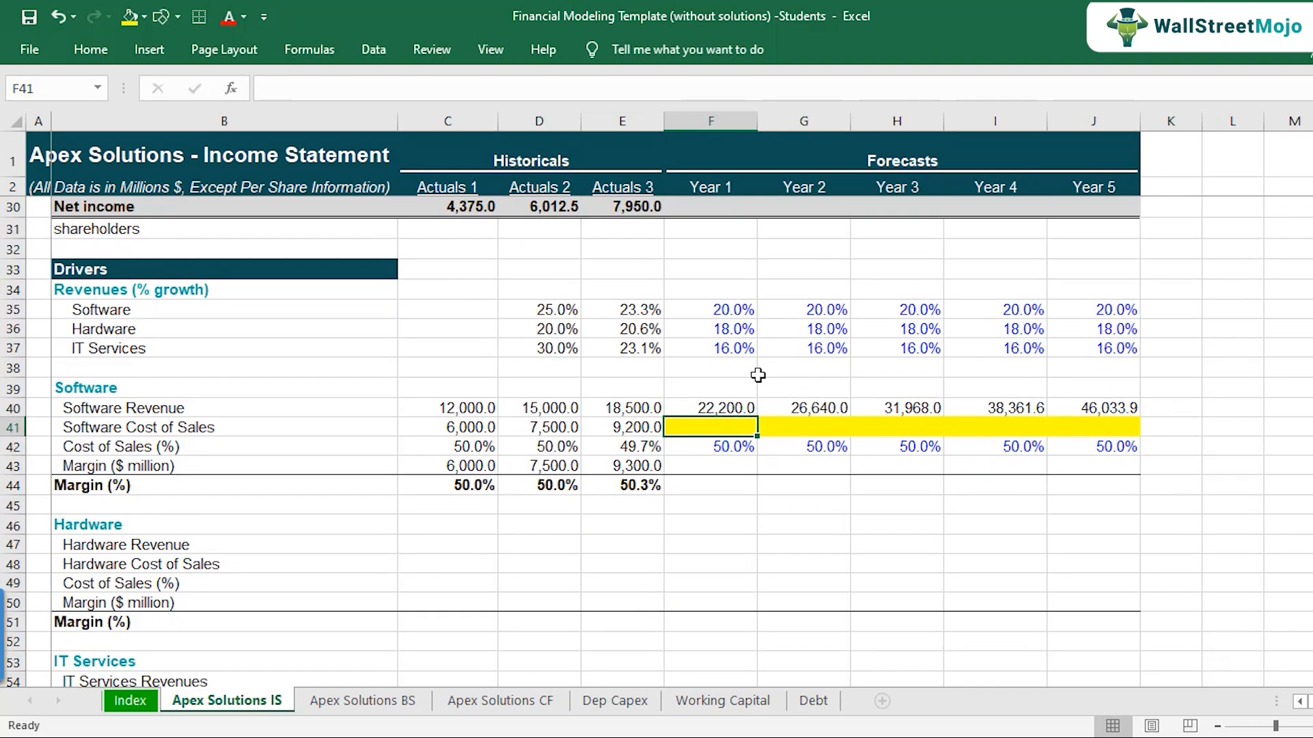
# Calculate the Year 1 Software Cost of Sales in F41 as revenue times cost of sales percentage, =F40*F42
pyautogui.click(728, 445)
pyautogui.click(726, 410)
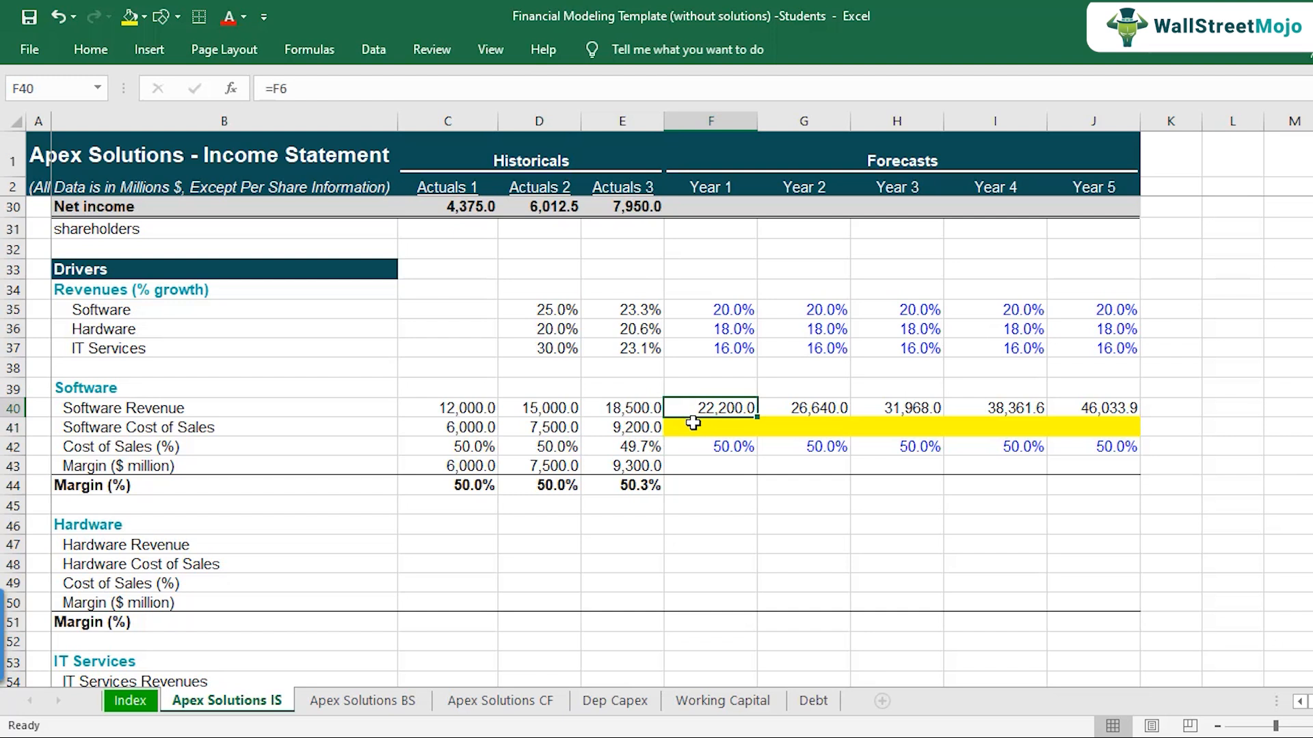
pyautogui.click(723, 450)
pyautogui.click(723, 426)
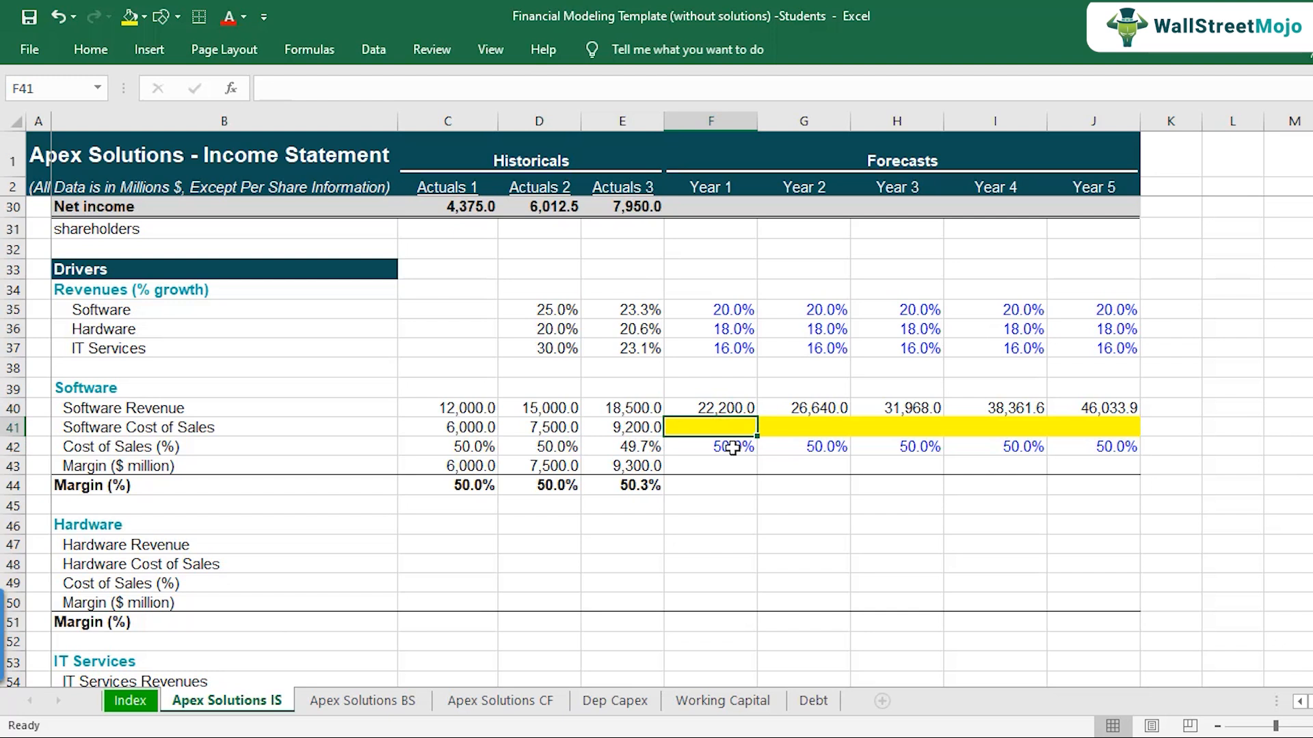
pyautogui.write('=')
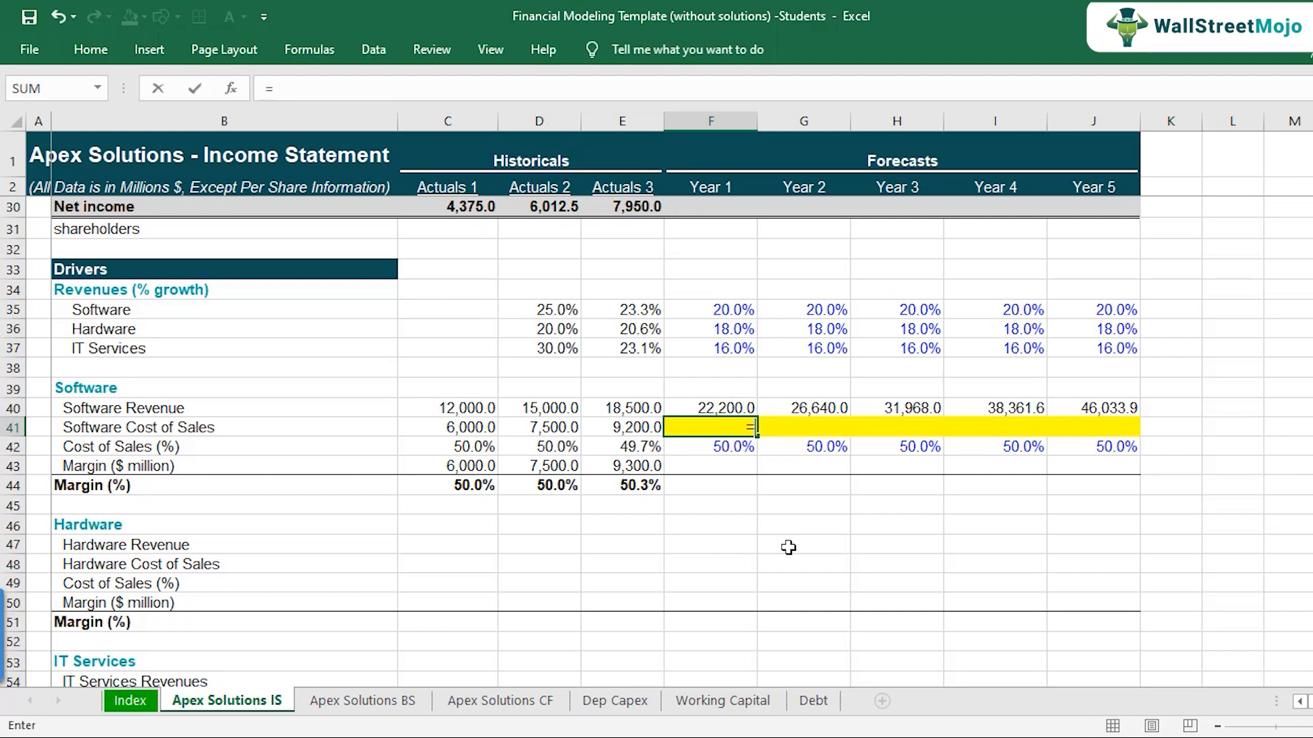
pyautogui.press('Up')
pyautogui.write('*')
pyautogui.press('Down')
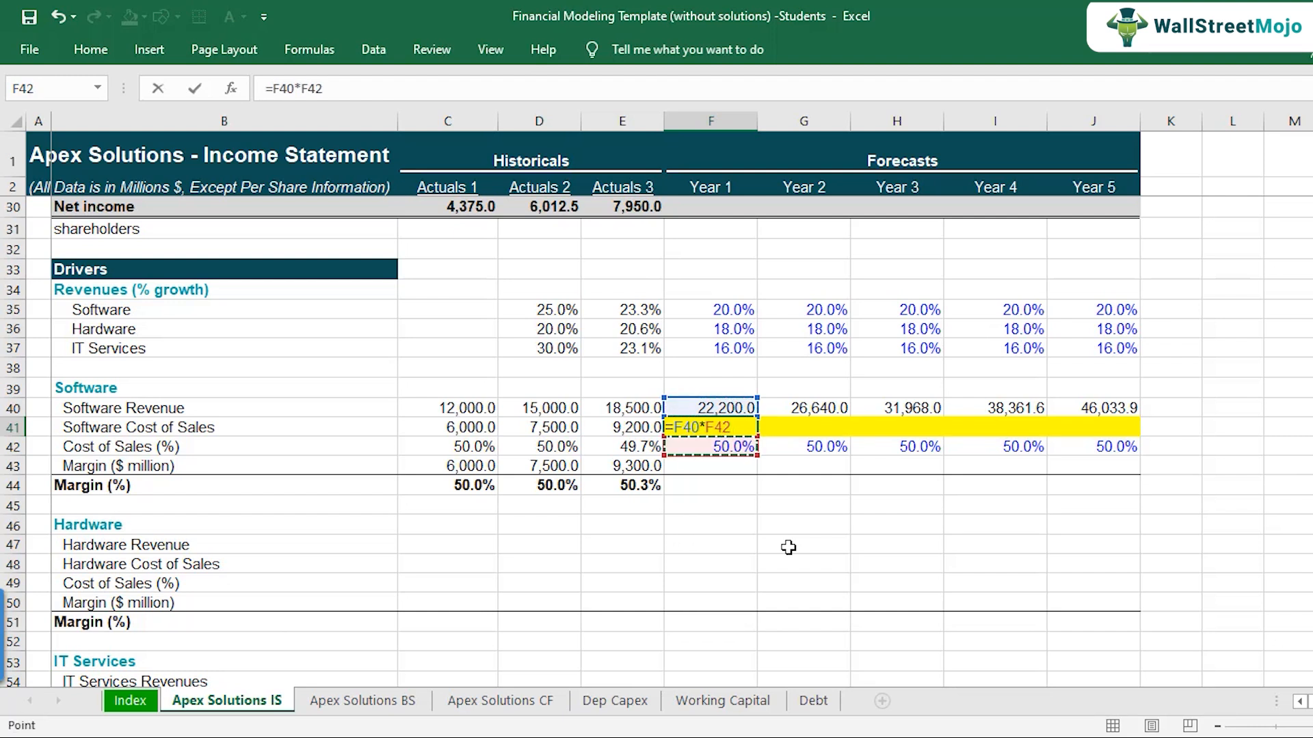
pyautogui.hotkey('ctrl', 'Return')
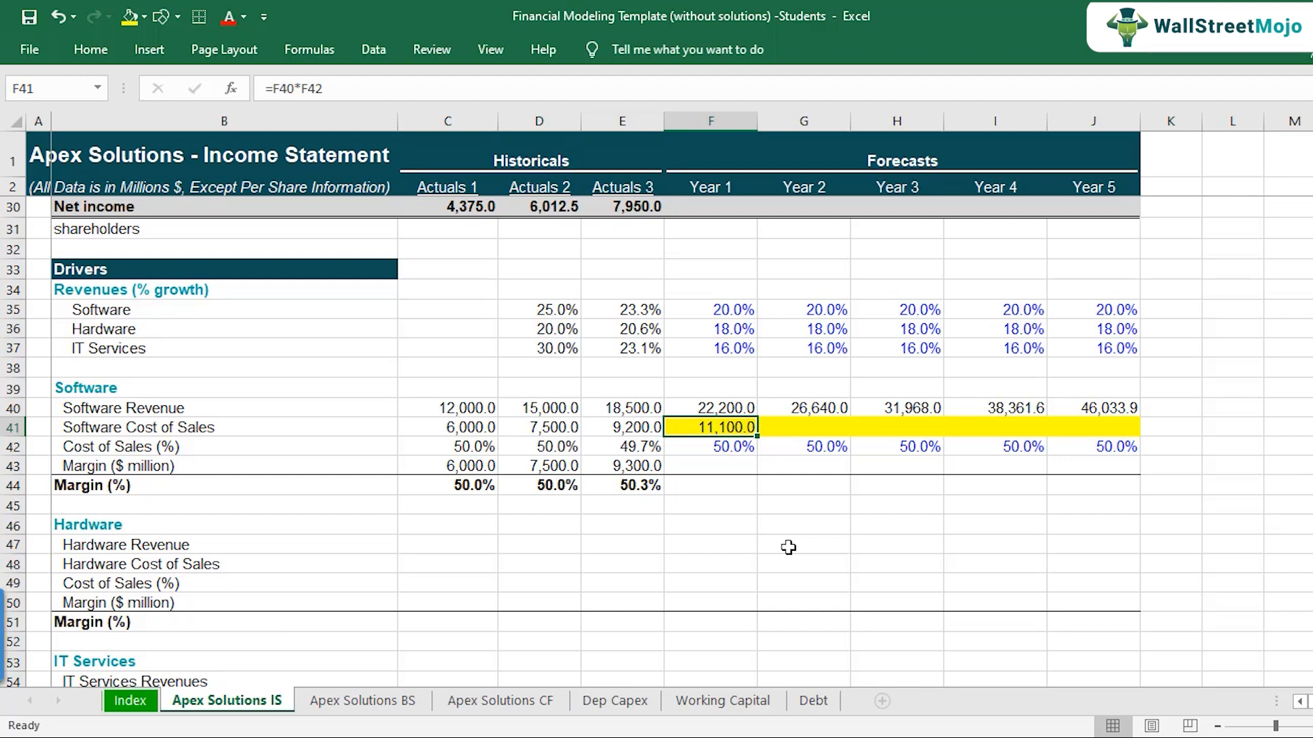
pyautogui.press('F2')
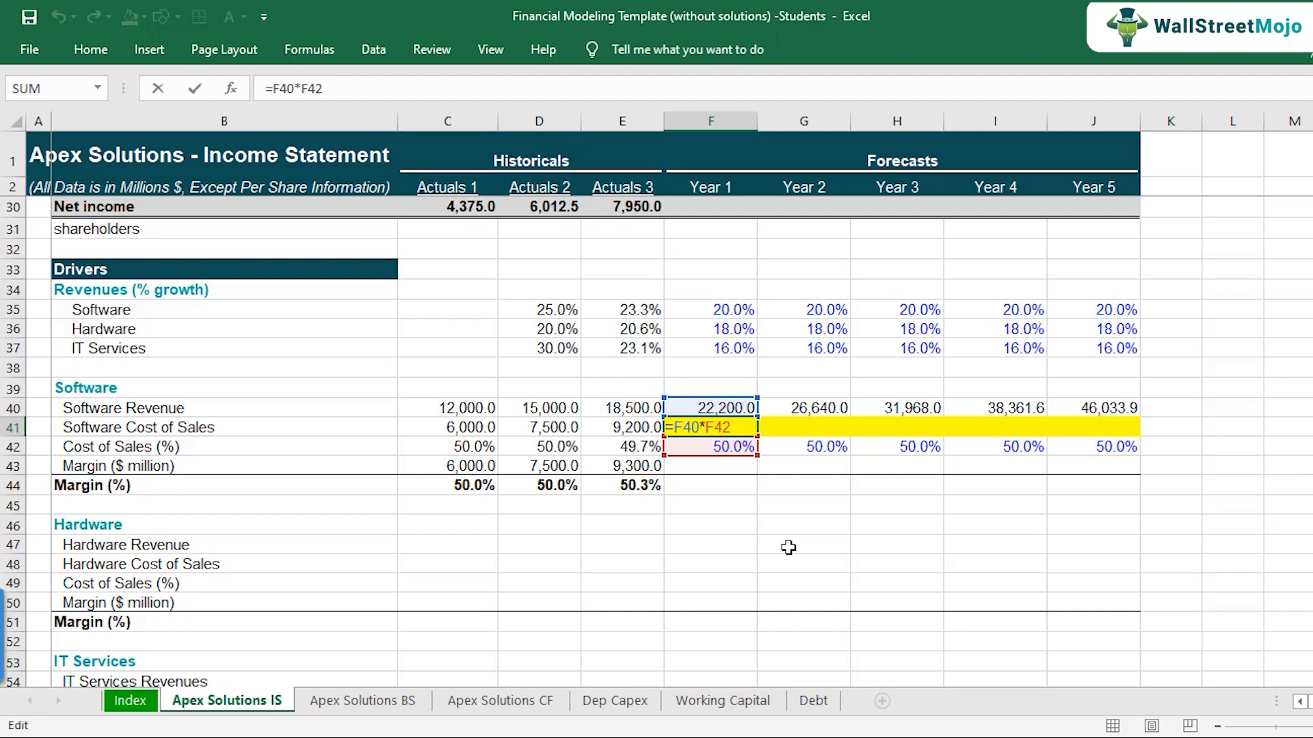
pyautogui.hotkey('ctrl', 'Return')
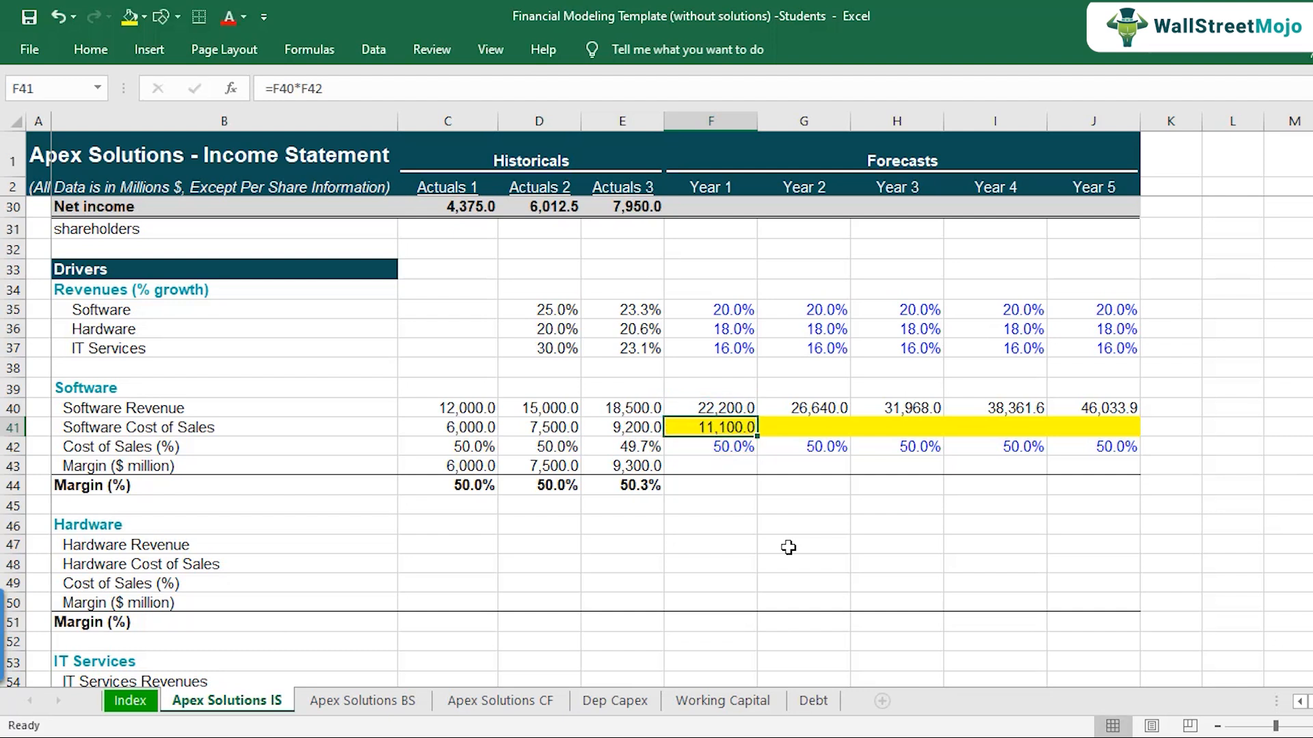
# Copy the Year 1 Software Cost of Sales formula in row 41 across the forecasts through Year 5
pyautogui.hotkey('ctrl', 'c')
pyautogui.hotkey('shift', 'Right')
pyautogui.hotkey('shift', 'Right')
pyautogui.hotkey('shift', 'Right')
pyautogui.hotkey('shift', 'Right')
pyautogui.hotkey('ctrl', 'v')
# Check the copied Software Cost of Sales formulas in row 41 for the forecast years
pyautogui.press('Down')
pyautogui.press('Up')
pyautogui.press('Right')
pyautogui.press('F2')
pyautogui.press('Escape')
pyautogui.press('Right')
pyautogui.press('F2')
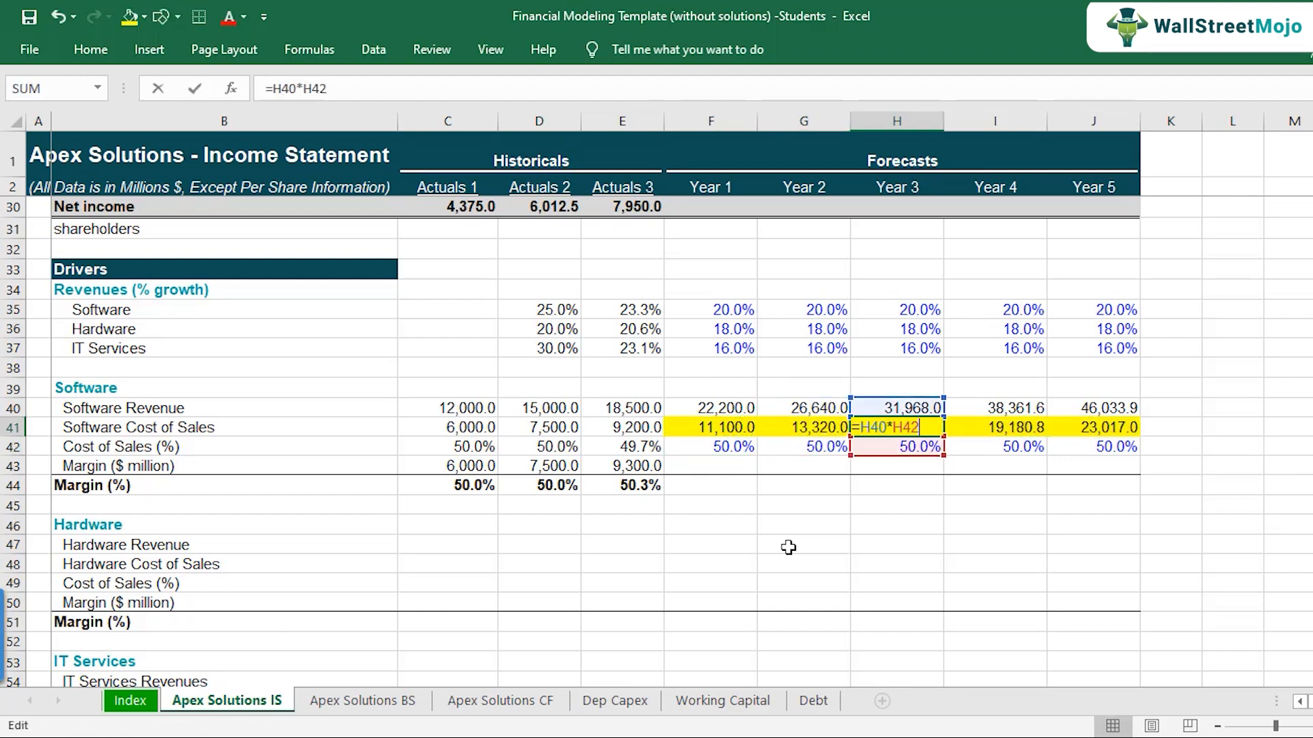
pyautogui.press('Escape')
pyautogui.press('Right')
pyautogui.press('Right')
pyautogui.press('Left')
pyautogui.press('Left')
pyautogui.press('Left')
pyautogui.press('Left')
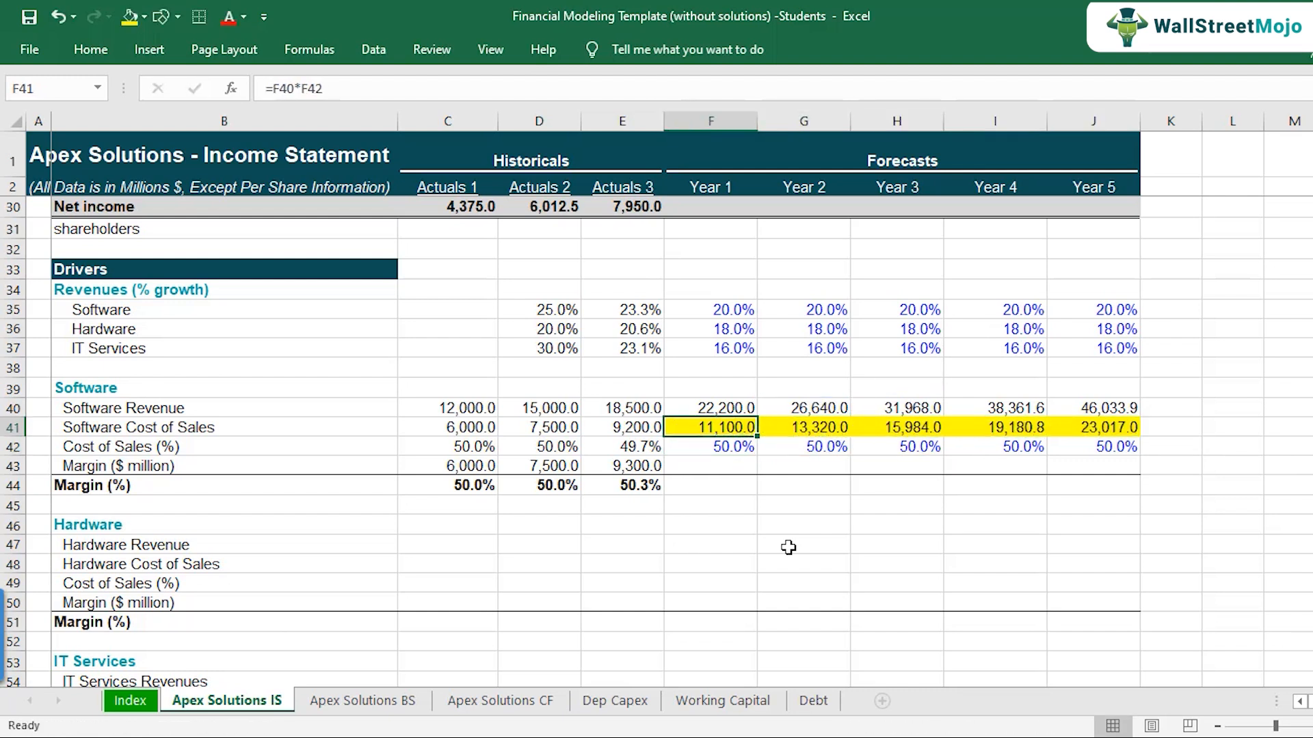
# Copy the Actuals 3 Software Margin ($ million) and Margin (%) formulas in E43:E44 across the forecasts through Year 5
pyautogui.press('Down')
pyautogui.press('Down')
pyautogui.press('Left')
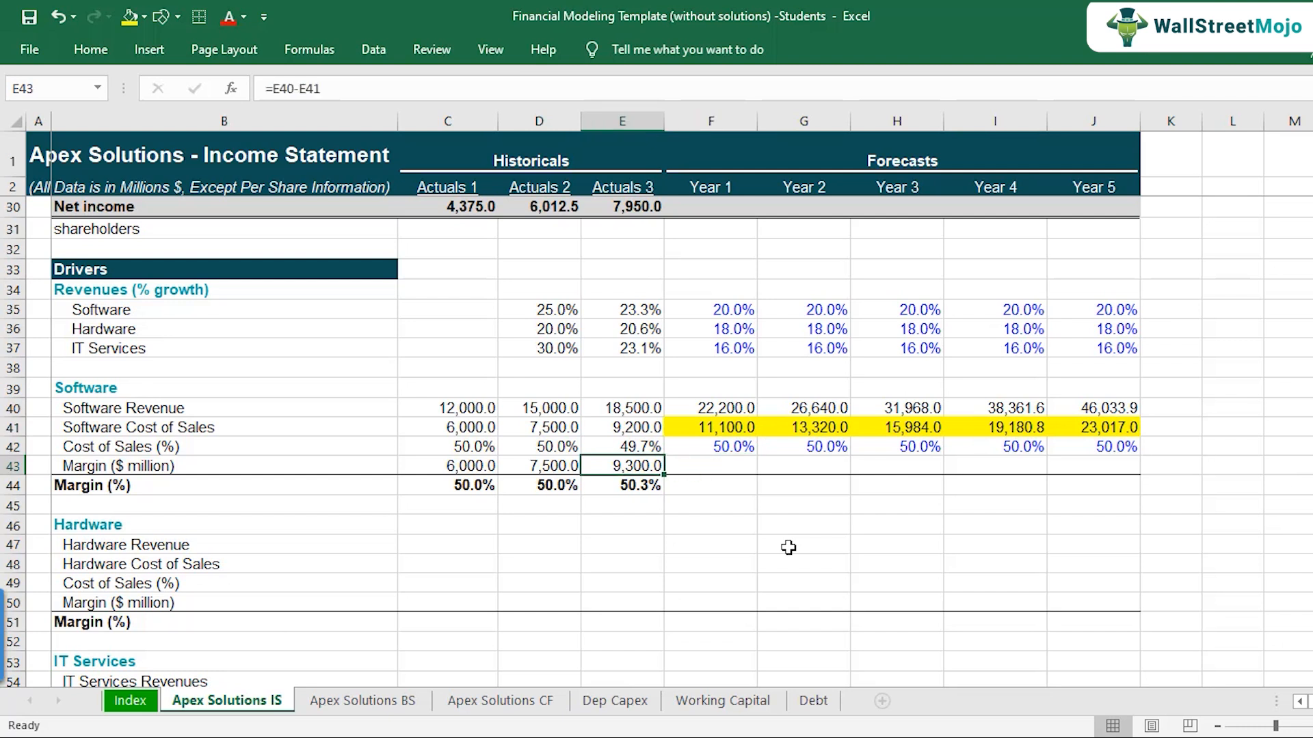
pyautogui.hotkey('shift', 'Down')
pyautogui.hotkey('ctrl', 'c')
pyautogui.hotkey('shift', 'Right')
pyautogui.hotkey('shift', 'Right')
pyautogui.hotkey('shift', 'Right')
pyautogui.hotkey('shift', 'Right')
pyautogui.hotkey('shift', 'Right')
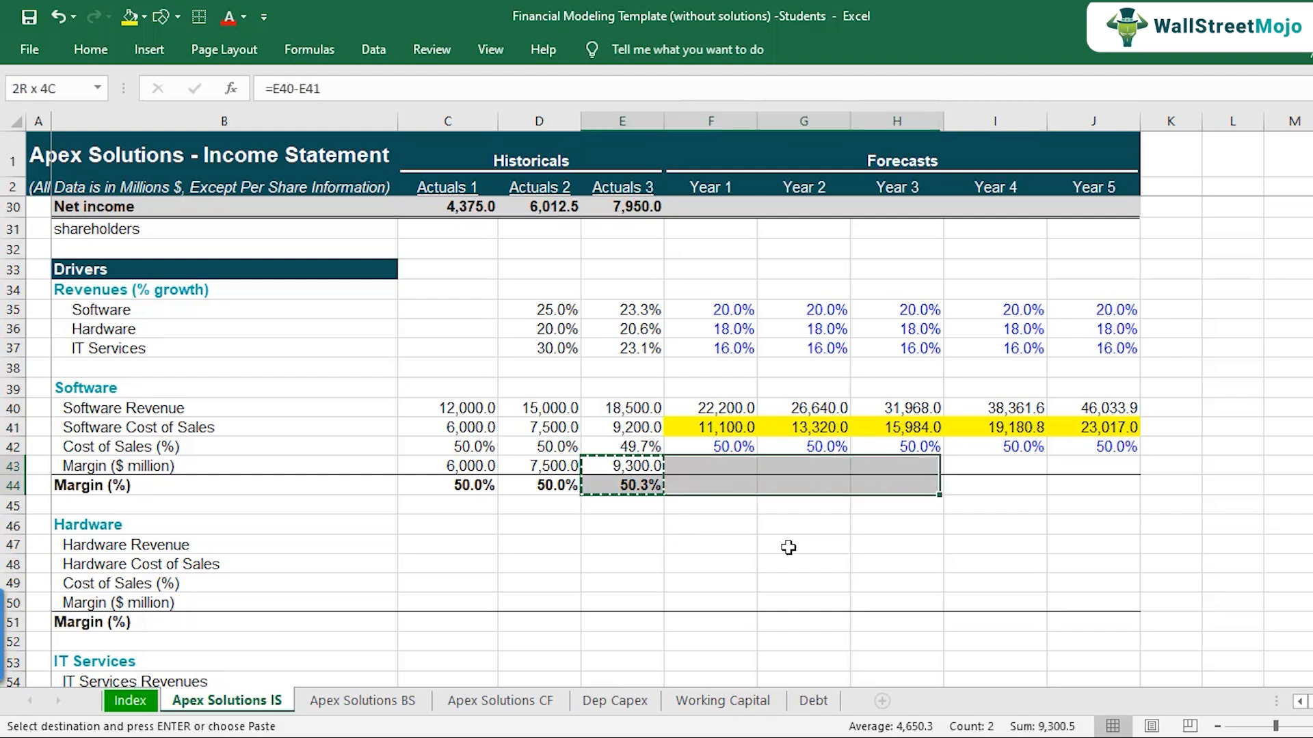
pyautogui.hotkey('ctrl', 'v')
# Check the copied Software margin formulas in rows 43 and 44 for the forecast years
pyautogui.press('Right')
pyautogui.press('F2')
pyautogui.press('Return')
pyautogui.press('F2')
pyautogui.press('Return')
pyautogui.press('Up')
pyautogui.press('Right')
pyautogui.press('Right')
pyautogui.press('Right')
pyautogui.press('Right')
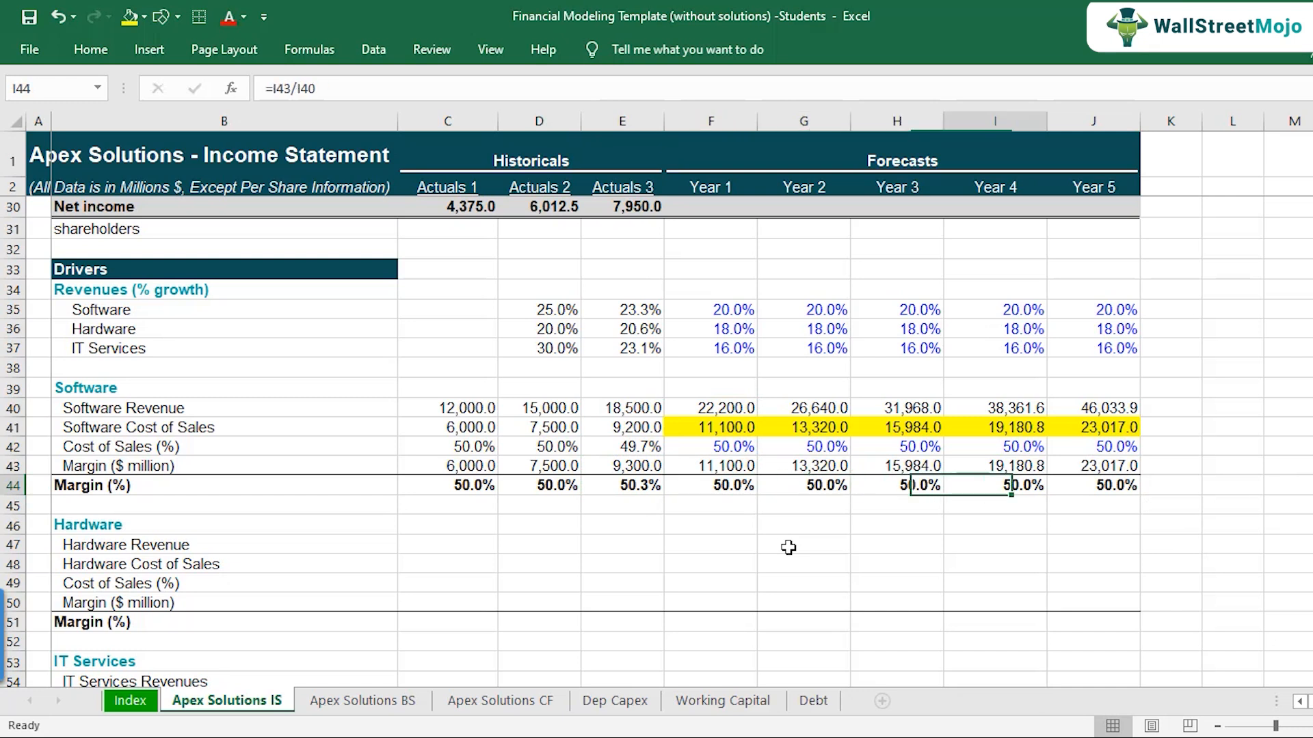
pyautogui.press('Left')
pyautogui.press('Left')
pyautogui.press('Left')
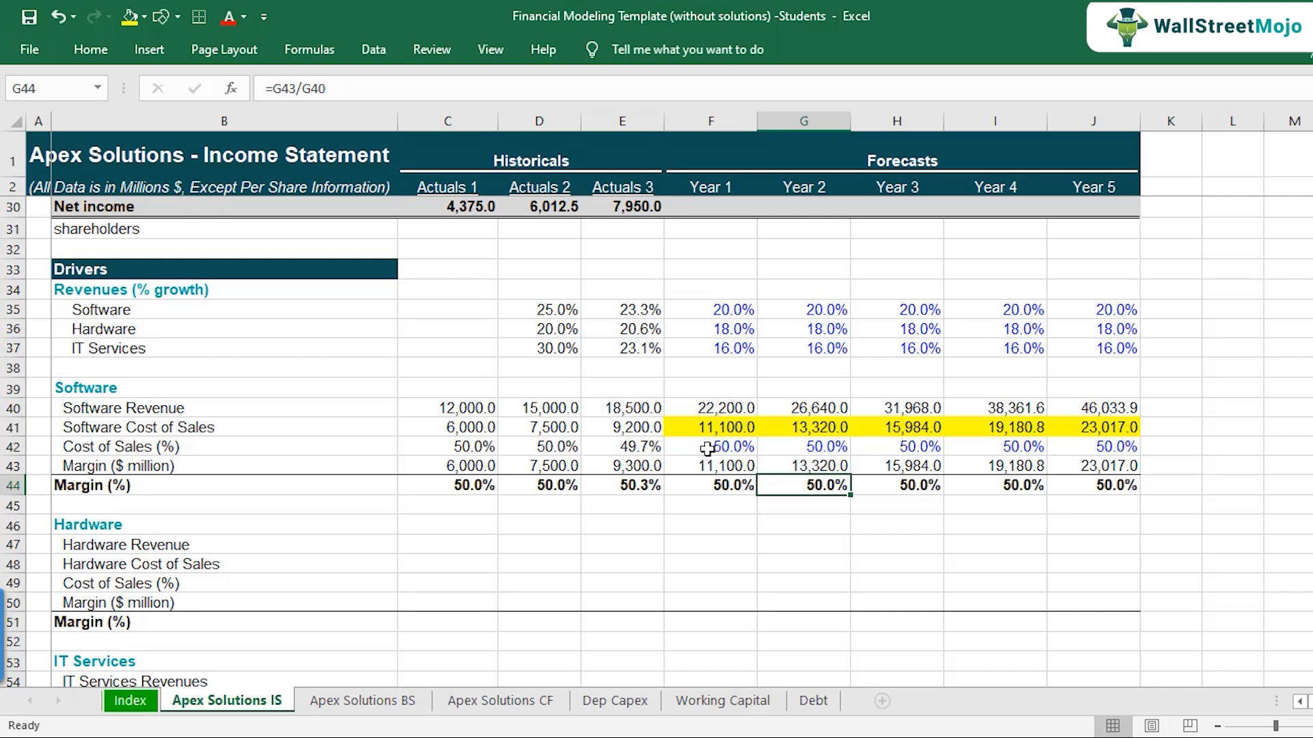
# Link the Actuals 1 Hardware Revenue in driver cell C47 to the income statement's Hardware revenue, =C7
pyautogui.scroll(-2, 447, 509)
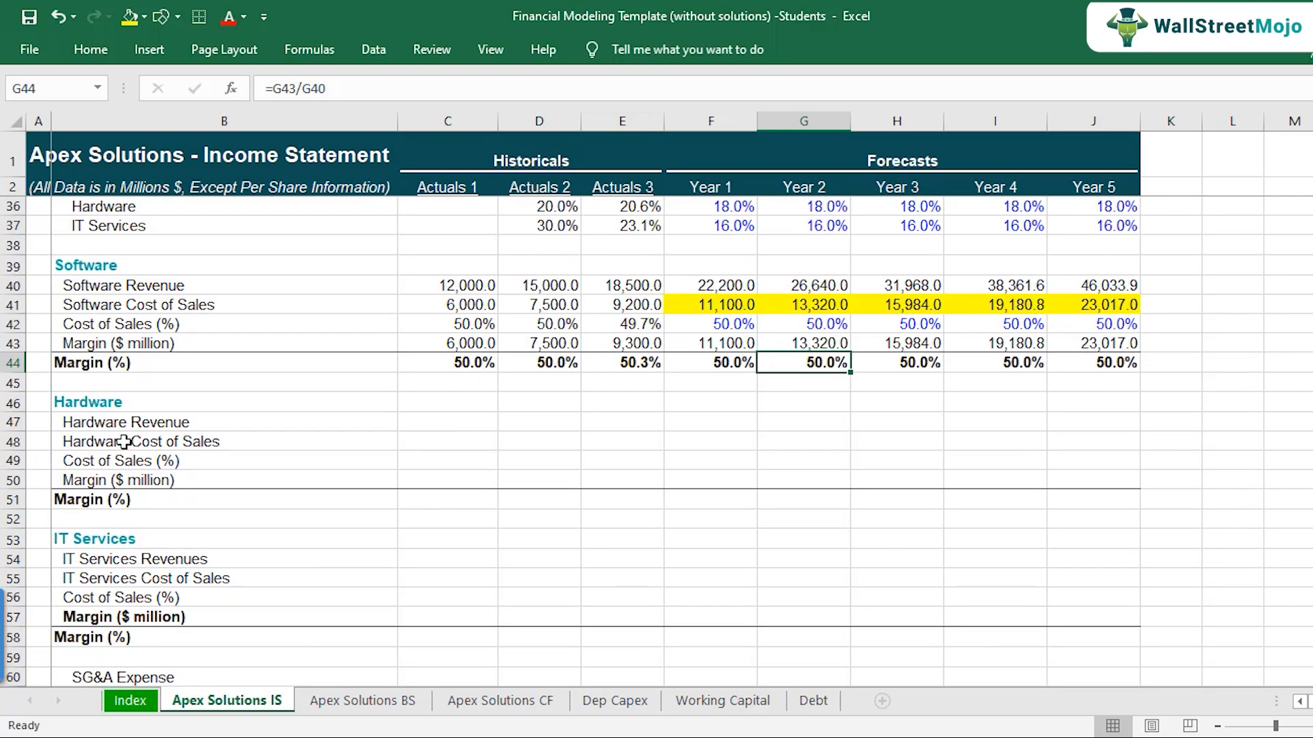
pyautogui.click(126, 403)
pyautogui.click(116, 538)
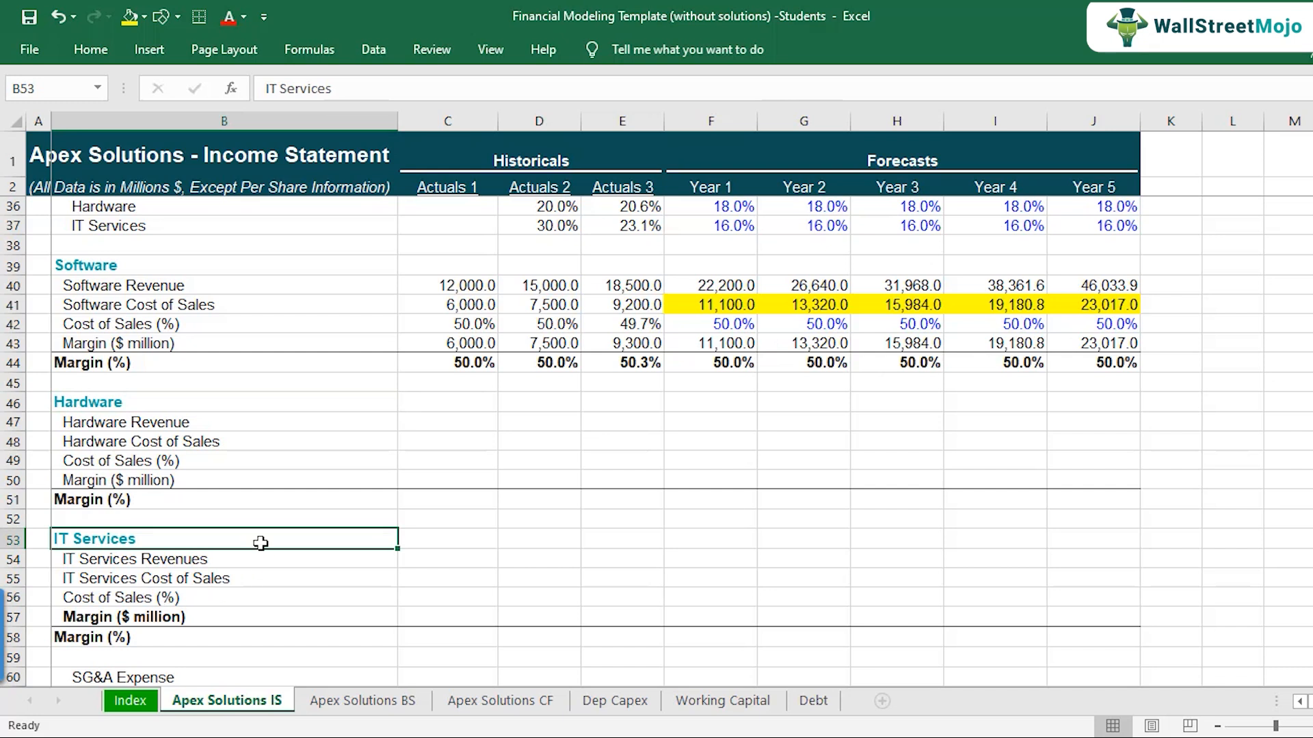
pyautogui.click(240, 428)
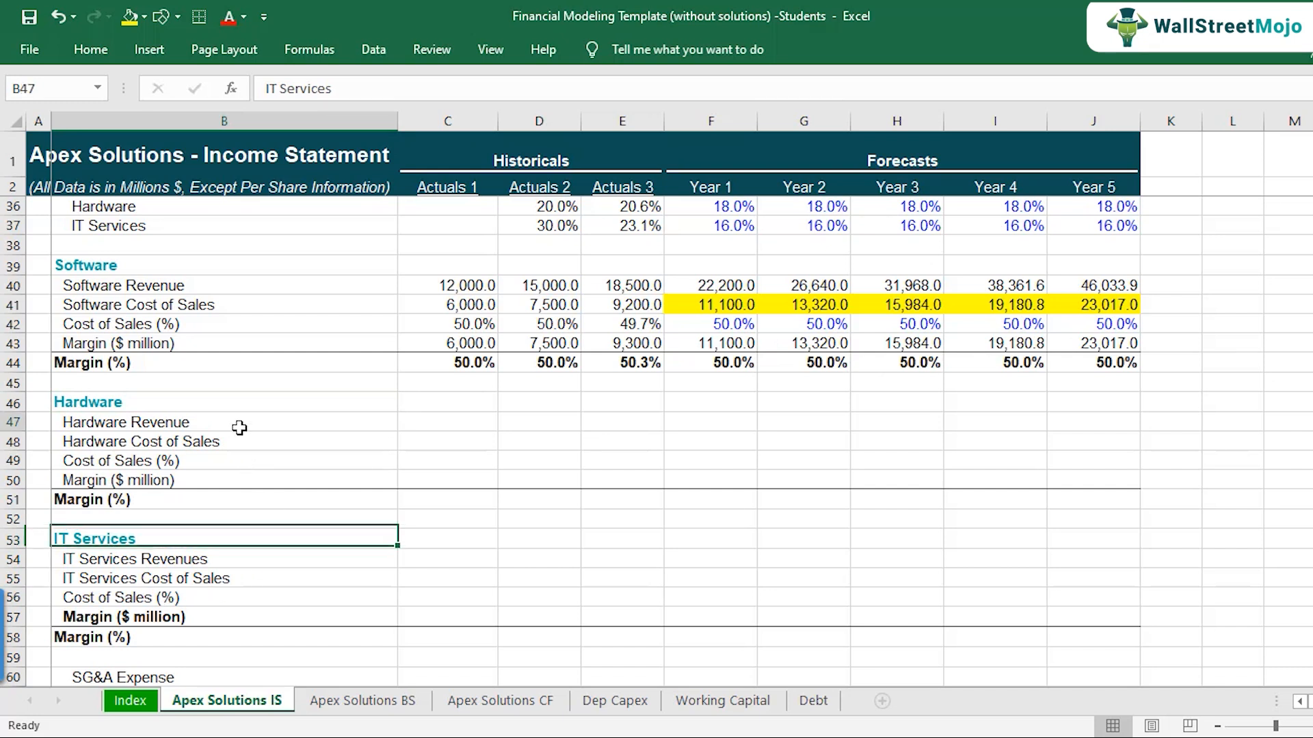
pyautogui.click(454, 424)
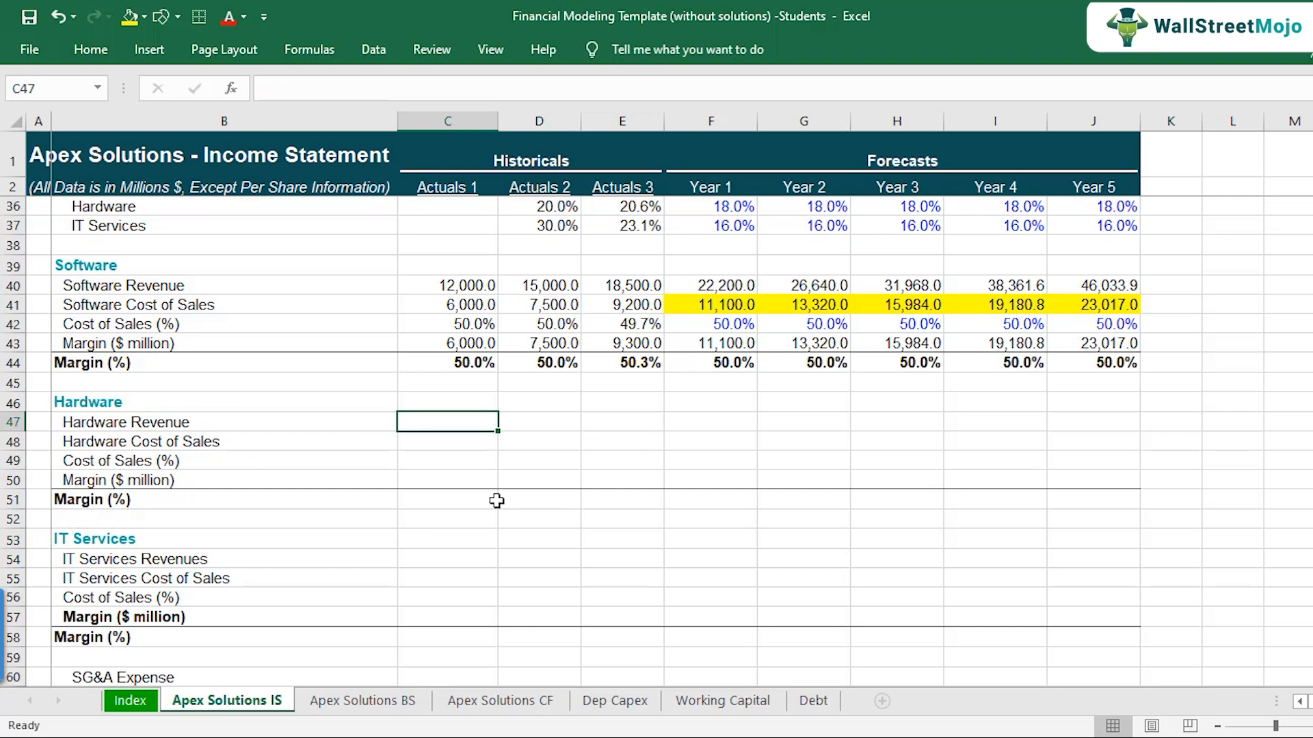
pyautogui.write('=')
pyautogui.scroll(11, 511, 418)
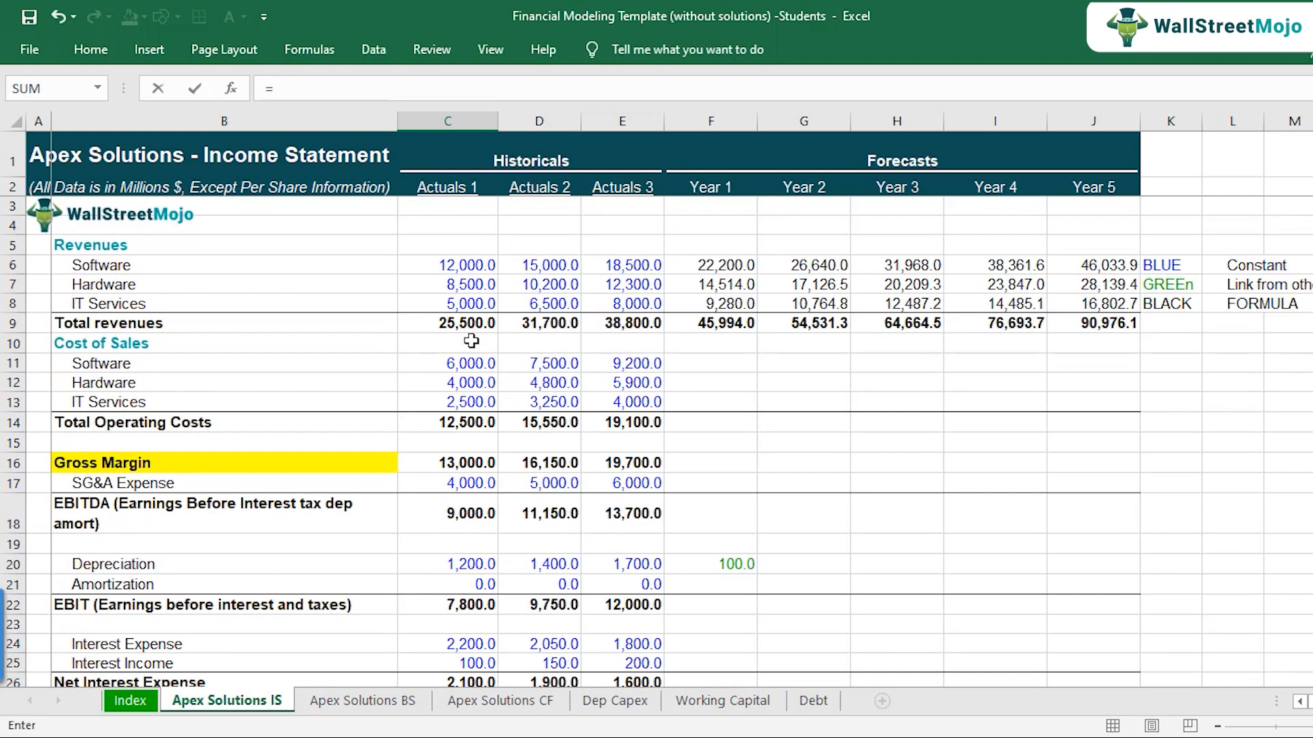
pyautogui.click(464, 282)
pyautogui.press('Return')
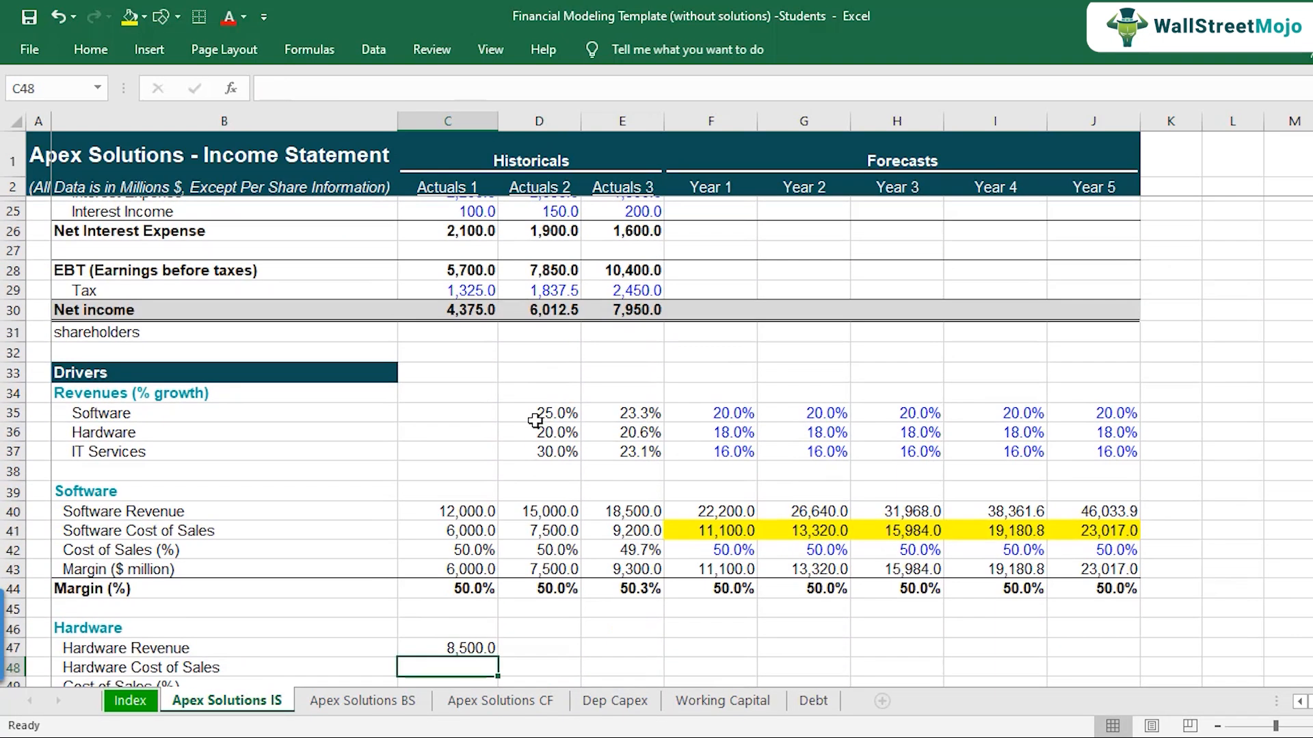
# Copy the Actuals 1 Hardware Revenue link in row 47 across the remaining actuals and the forecasts through Year 5
pyautogui.hotkey('ctrl', 'c')
pyautogui.hotkey('shift', 'Right')
pyautogui.hotkey('shift', 'Right')
pyautogui.hotkey('shift', 'Right')
pyautogui.hotkey('shift', 'Right')
pyautogui.hotkey('shift', 'Right')
pyautogui.hotkey('shift', 'Right')
pyautogui.hotkey('shift', 'Right')
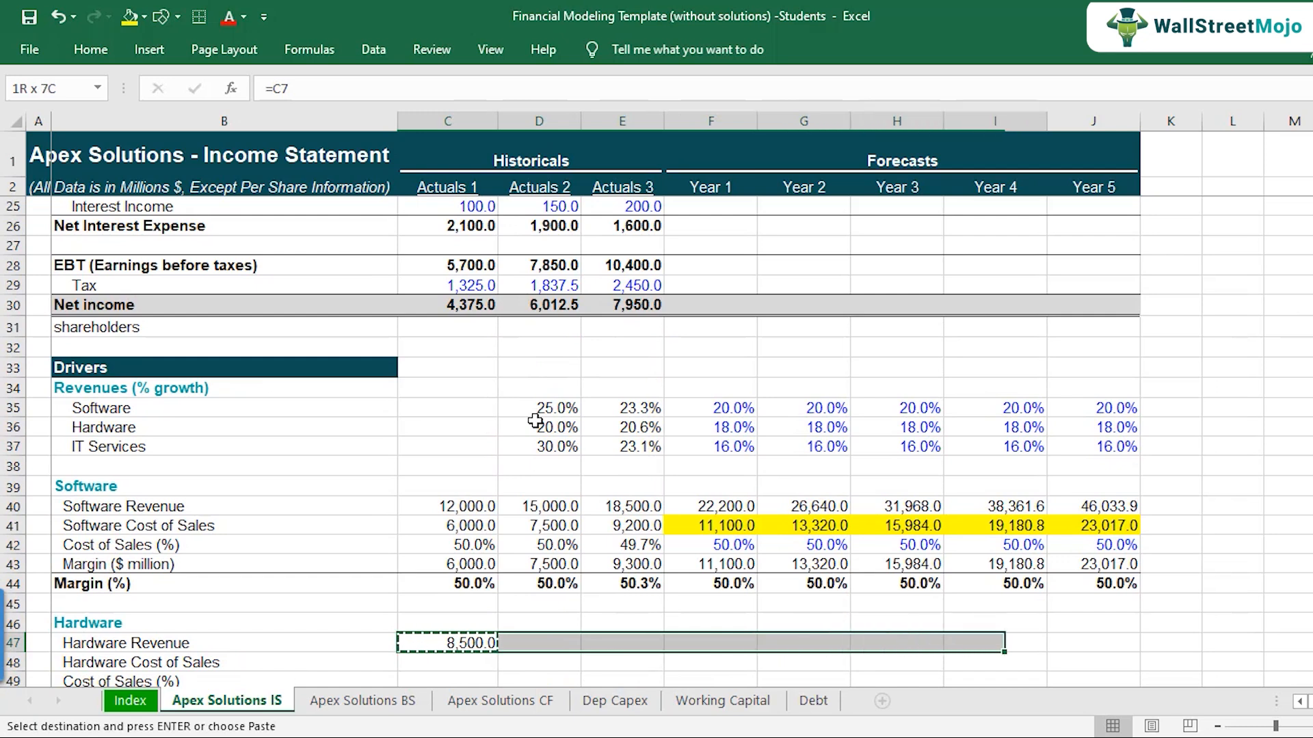
pyautogui.hotkey('ctrl', 'v')
# Link the Actuals 1 Hardware Cost of Sales in driver cell C48 to the income statement's Hardware cost, =C12
pyautogui.scroll(-3, 547, 465)
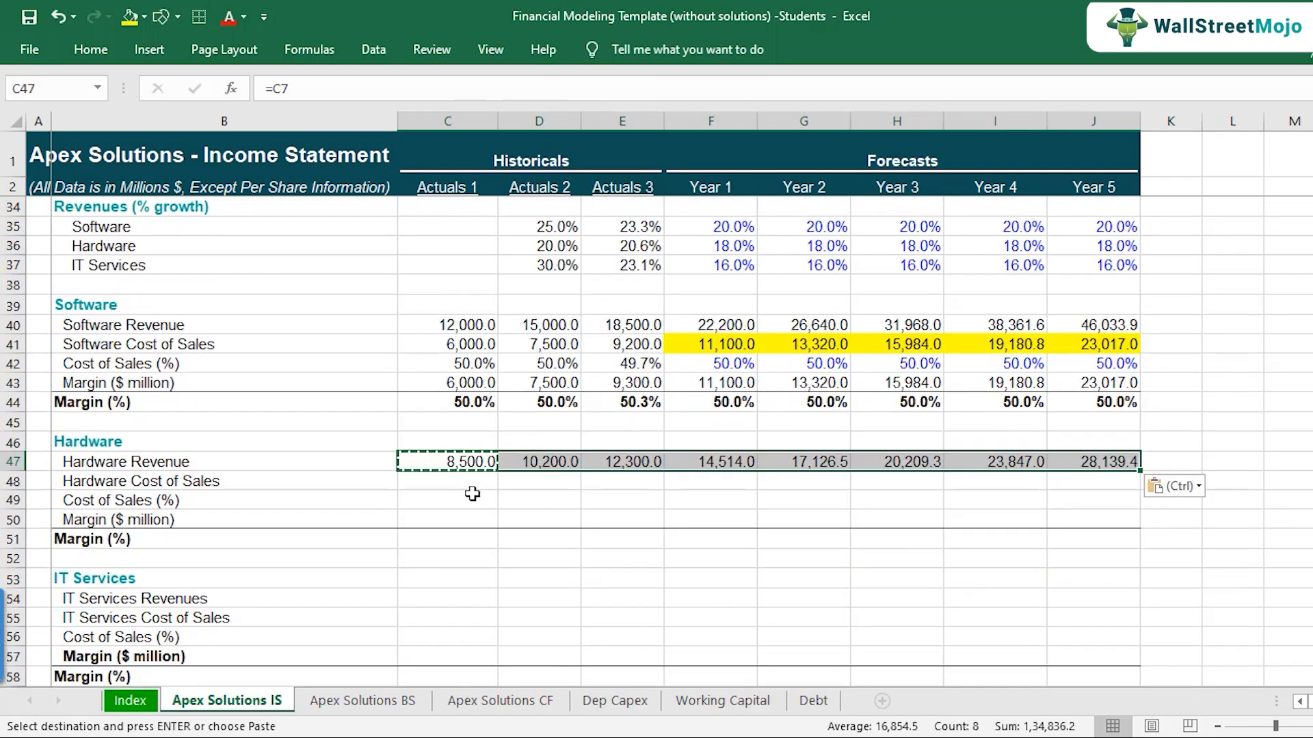
pyautogui.click(446, 488)
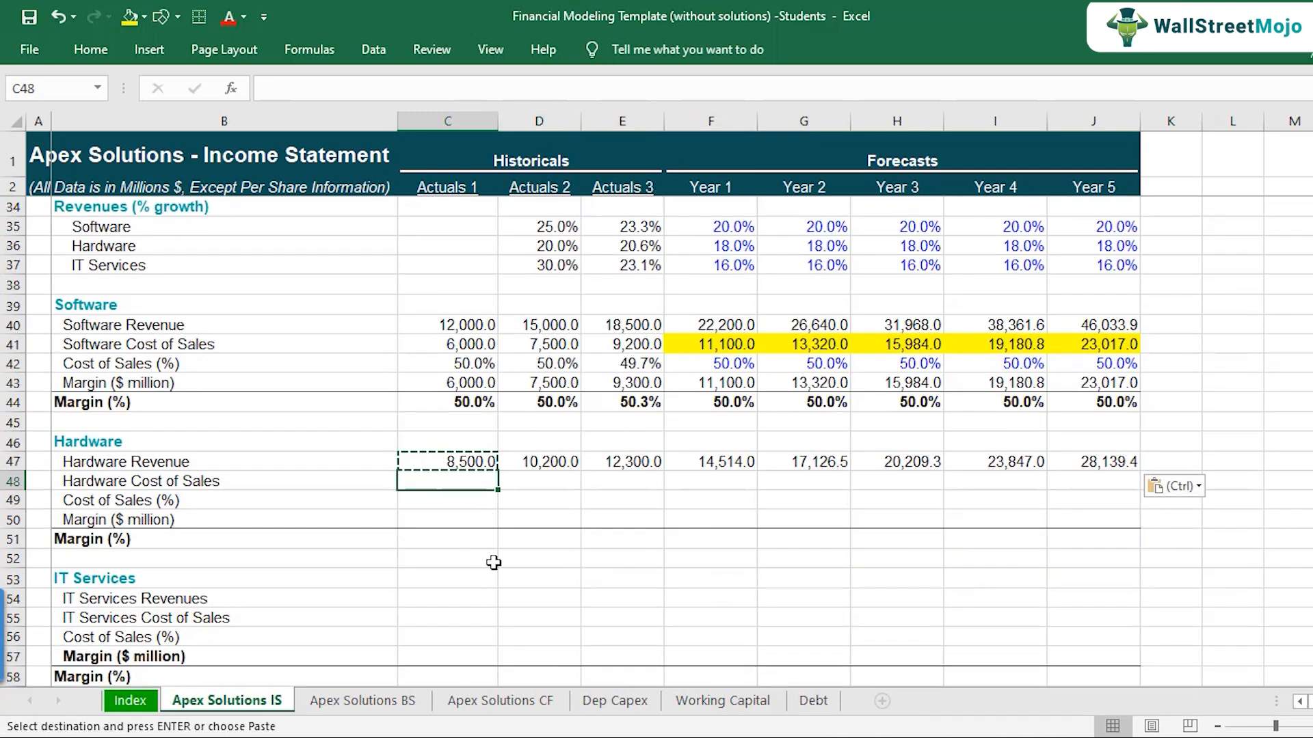
pyautogui.write('=')
pyautogui.scroll(10, 494, 562)
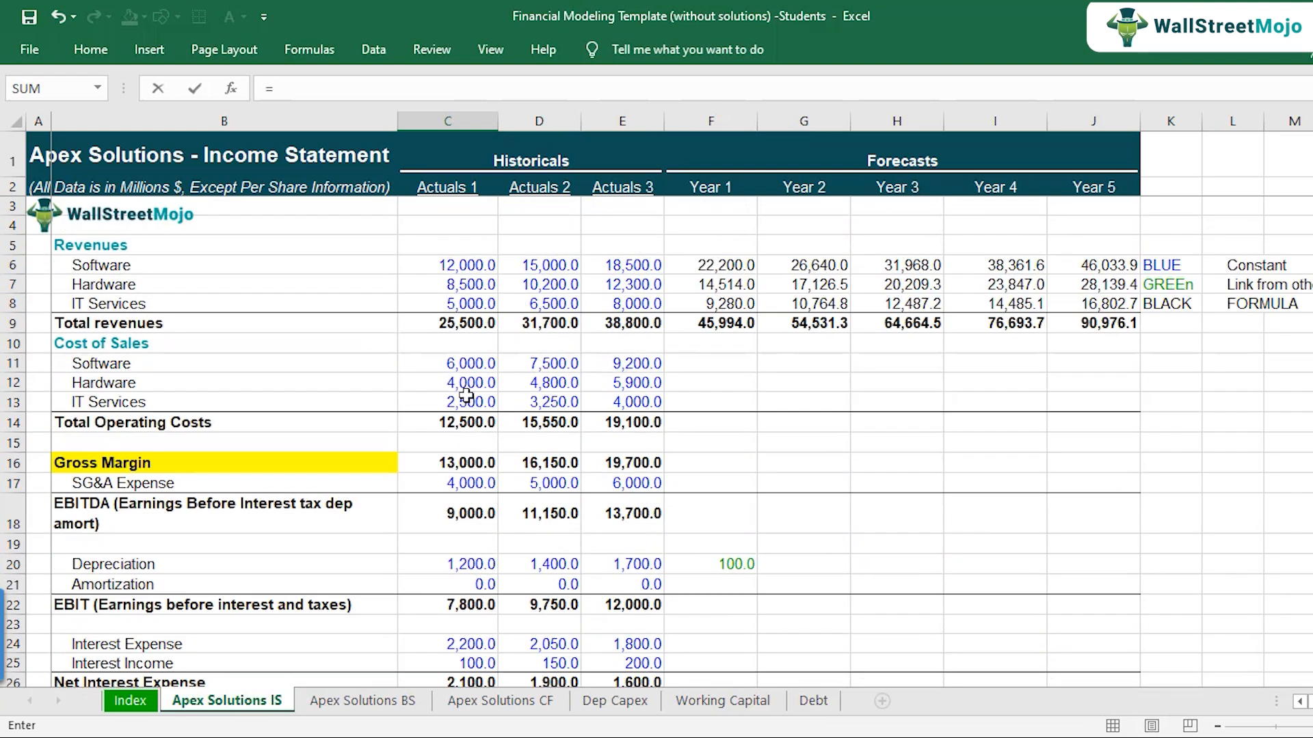
pyautogui.click(462, 382)
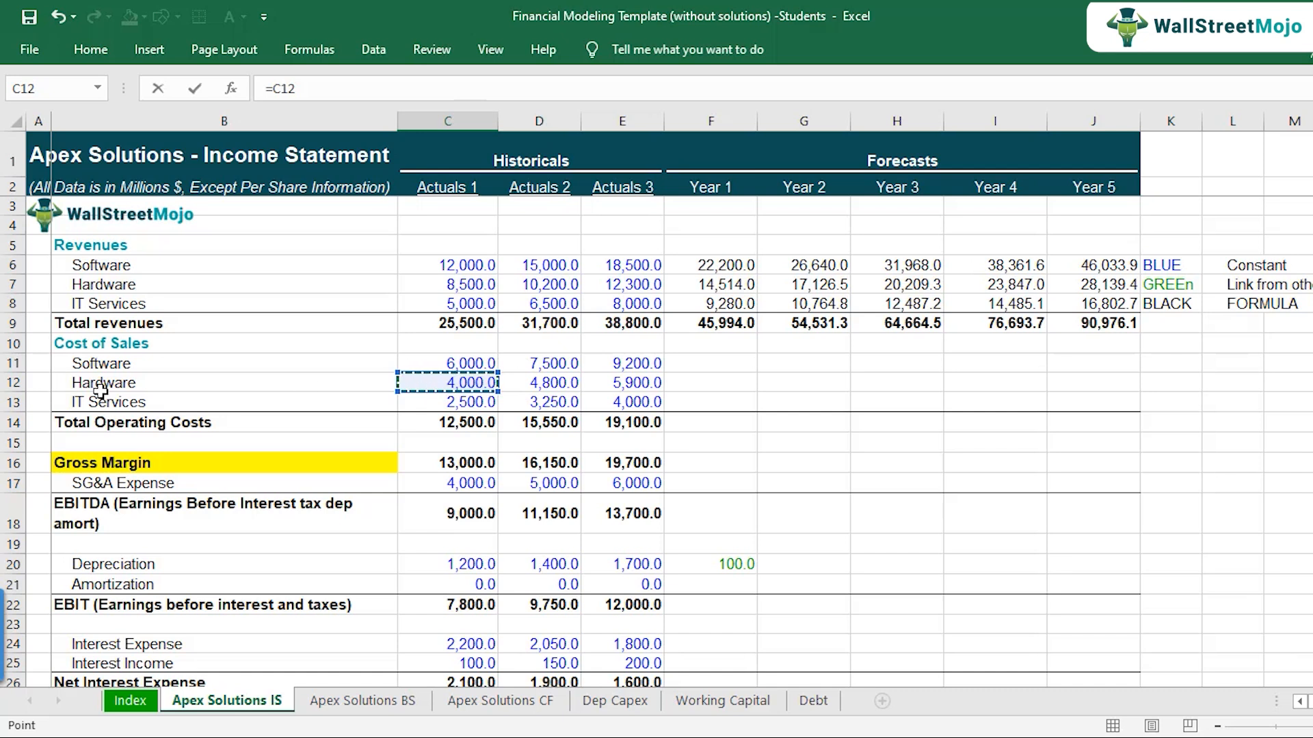
pyautogui.press('Return')
pyautogui.press('Up')
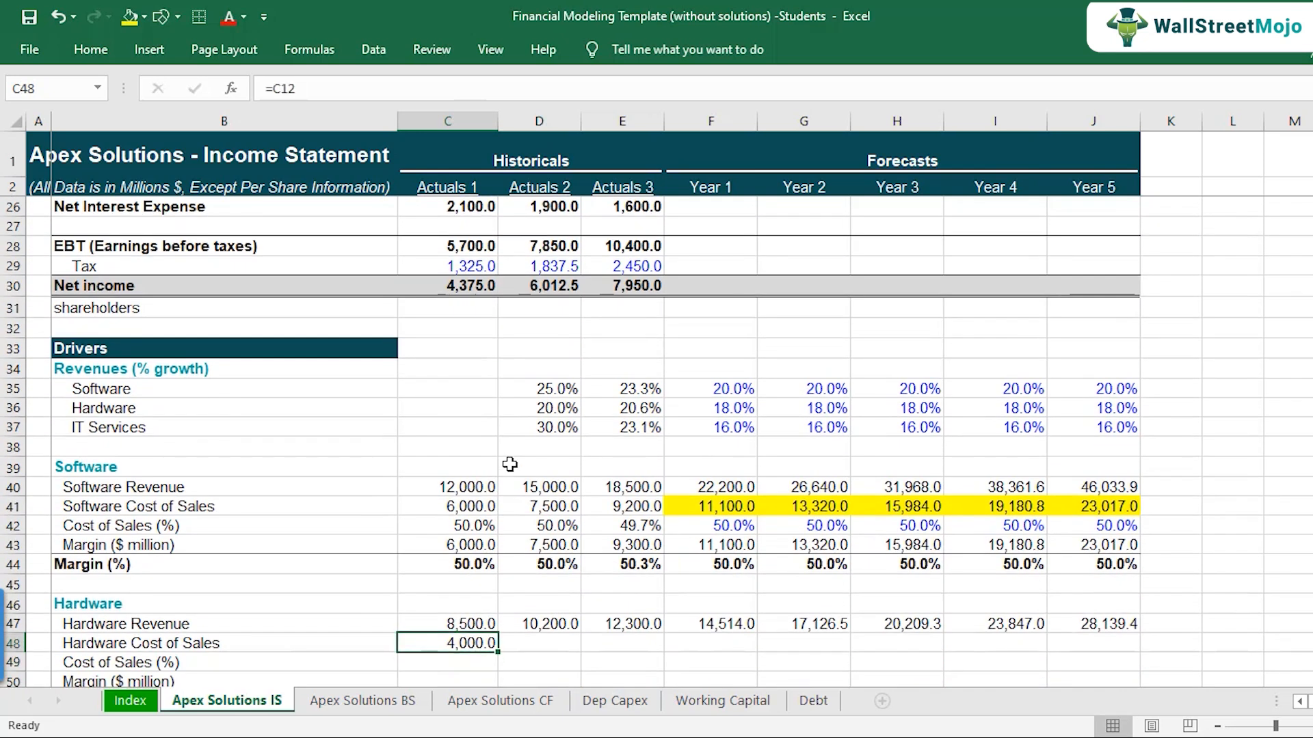
# Copy the Actuals 1 Hardware Cost of Sales link in row 48 to Actuals 2 and Actuals 3
pyautogui.hotkey('ctrl', 'c')
pyautogui.hotkey('shift', 'Right')
pyautogui.hotkey('shift', 'Right')
pyautogui.hotkey('ctrl', 'v')
# Calculate the Actuals 1 Hardware Cost of Sales (%) in C49 as =C48/C47 and check the formula's references
pyautogui.press('Down')
pyautogui.press('Down')
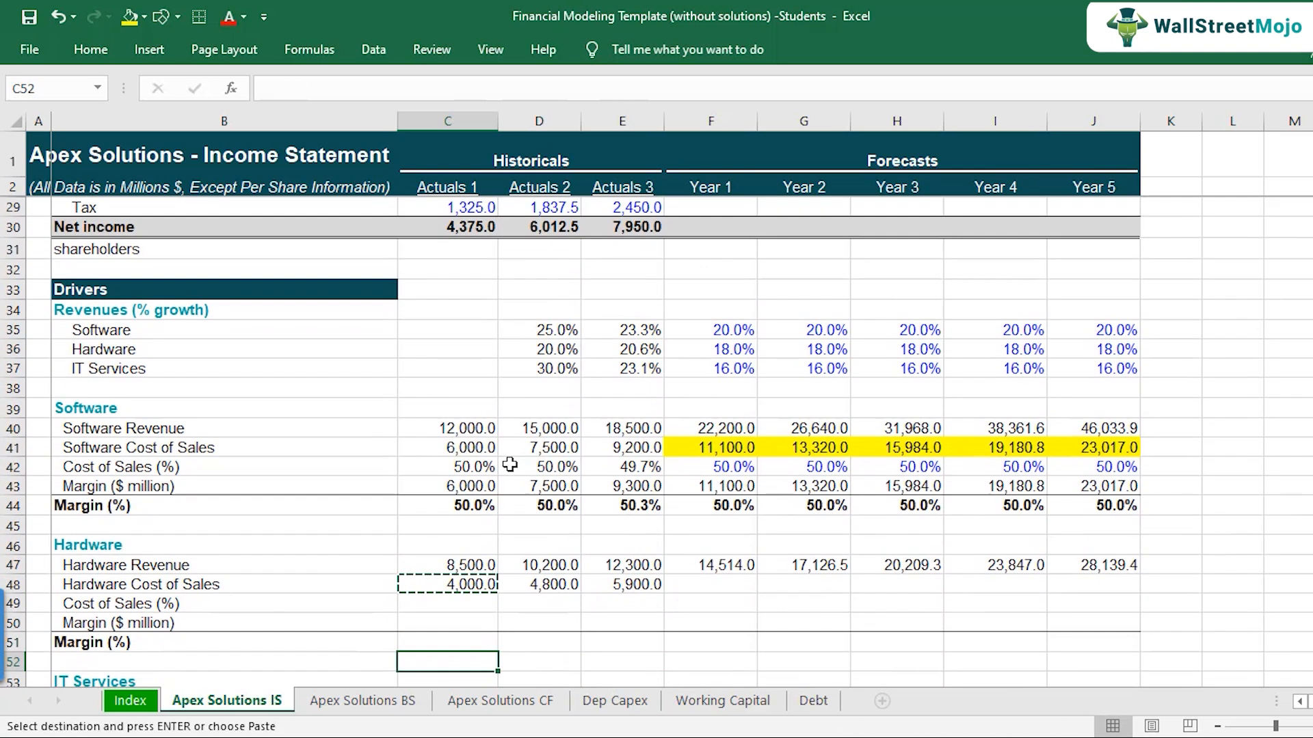
pyautogui.press('Up')
pyautogui.write('=')
pyautogui.press('Up')
pyautogui.write('/')
pyautogui.press('Up')
pyautogui.press('Up')
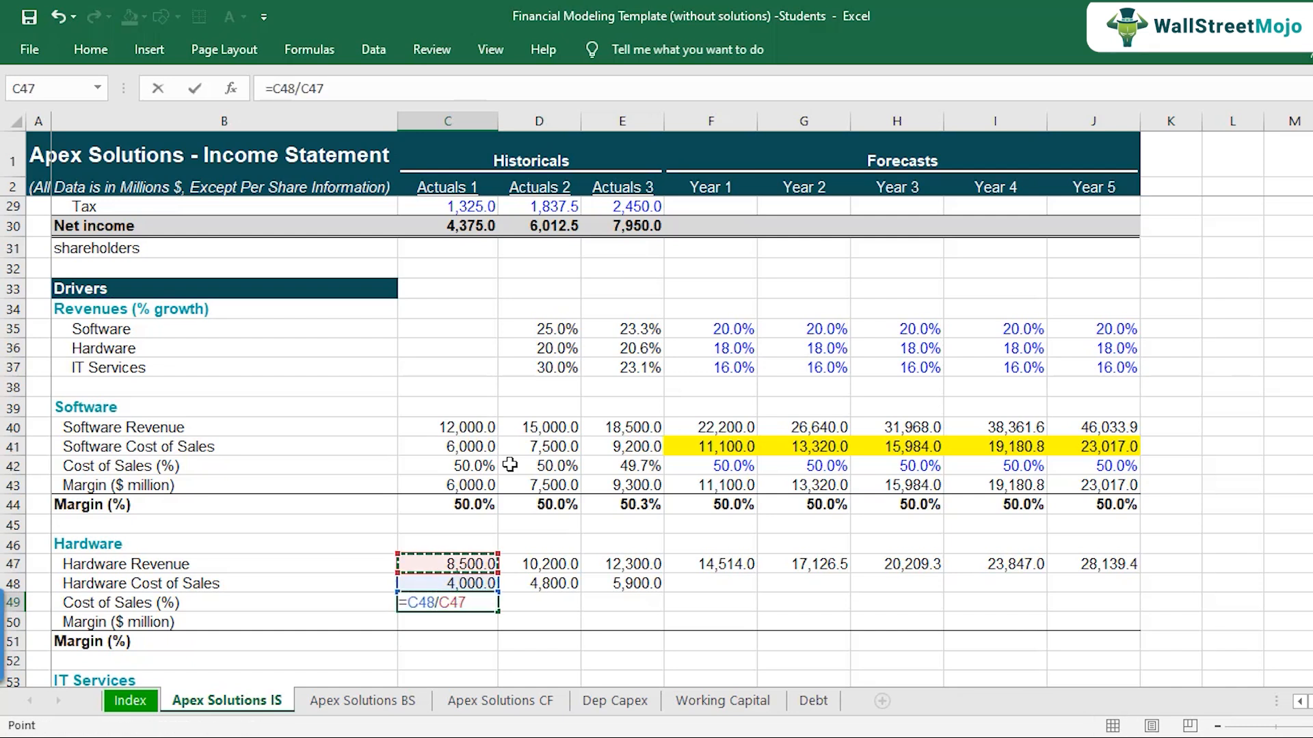
pyautogui.press('Return')
pyautogui.press('Up')
pyautogui.press('F2')
pyautogui.press('Escape')
# Copy the Hardware Cost of Sales (%) formula in C49 to Actuals 2 and Actuals 3, checking each copy
pyautogui.hotkey('ctrl', 'c')
pyautogui.press('Right')
pyautogui.hotkey('ctrl', 'v')
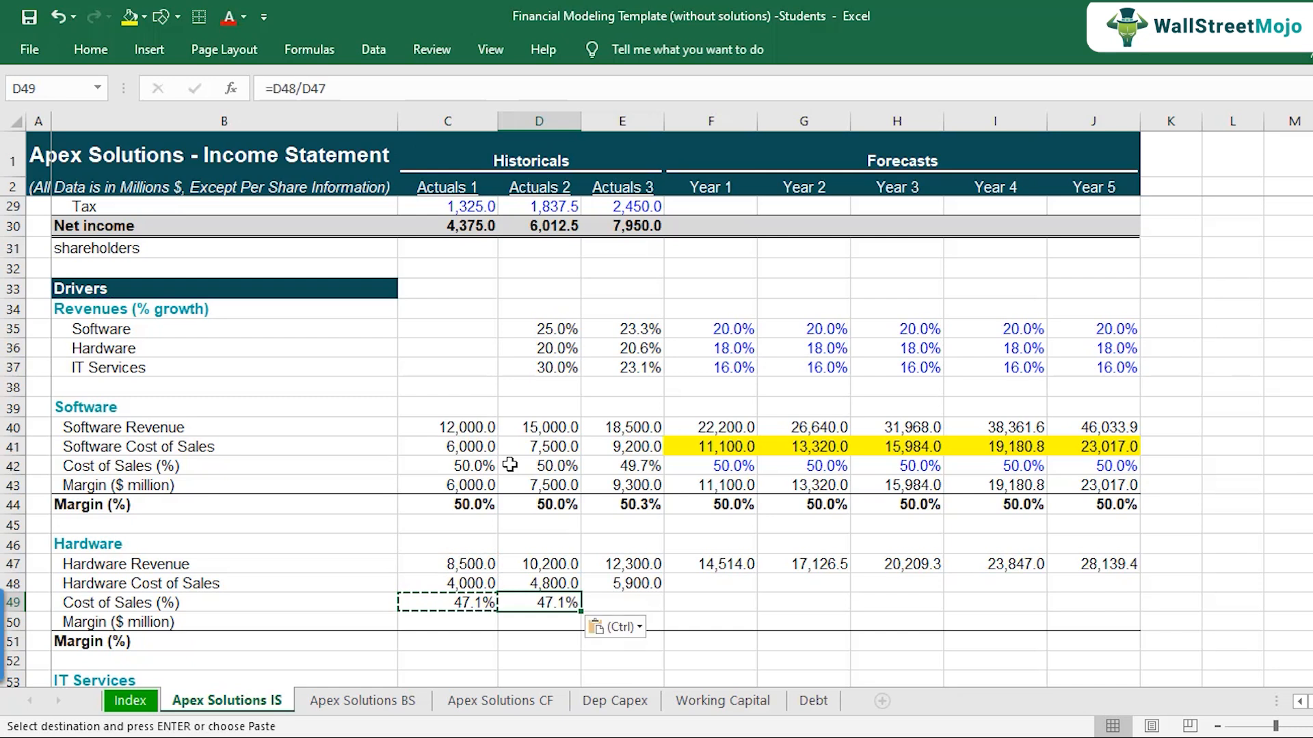
pyautogui.press('F2')
pyautogui.press('Return')
pyautogui.press('Up')
pyautogui.hotkey('ctrl', 'c')
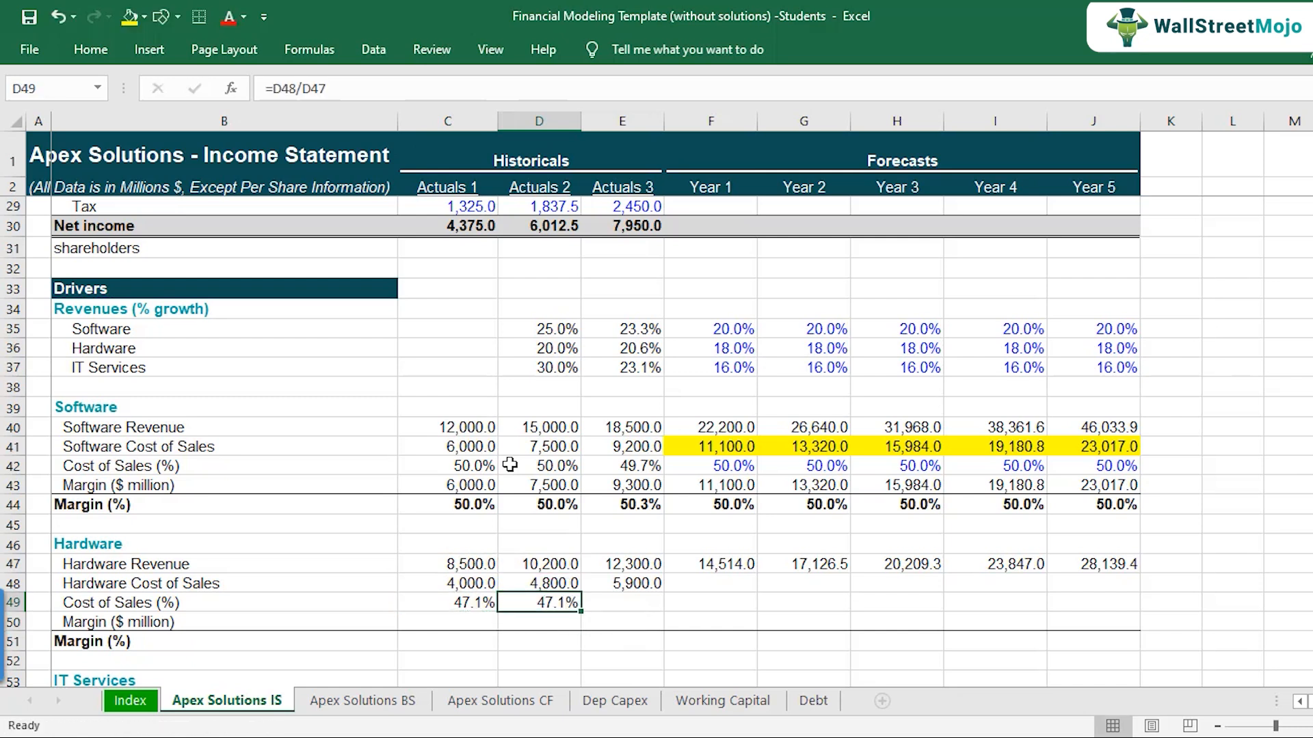
pyautogui.press('Right')
pyautogui.hotkey('ctrl', 'v')
pyautogui.press('F2')
pyautogui.press('Return')
pyautogui.press('Up')
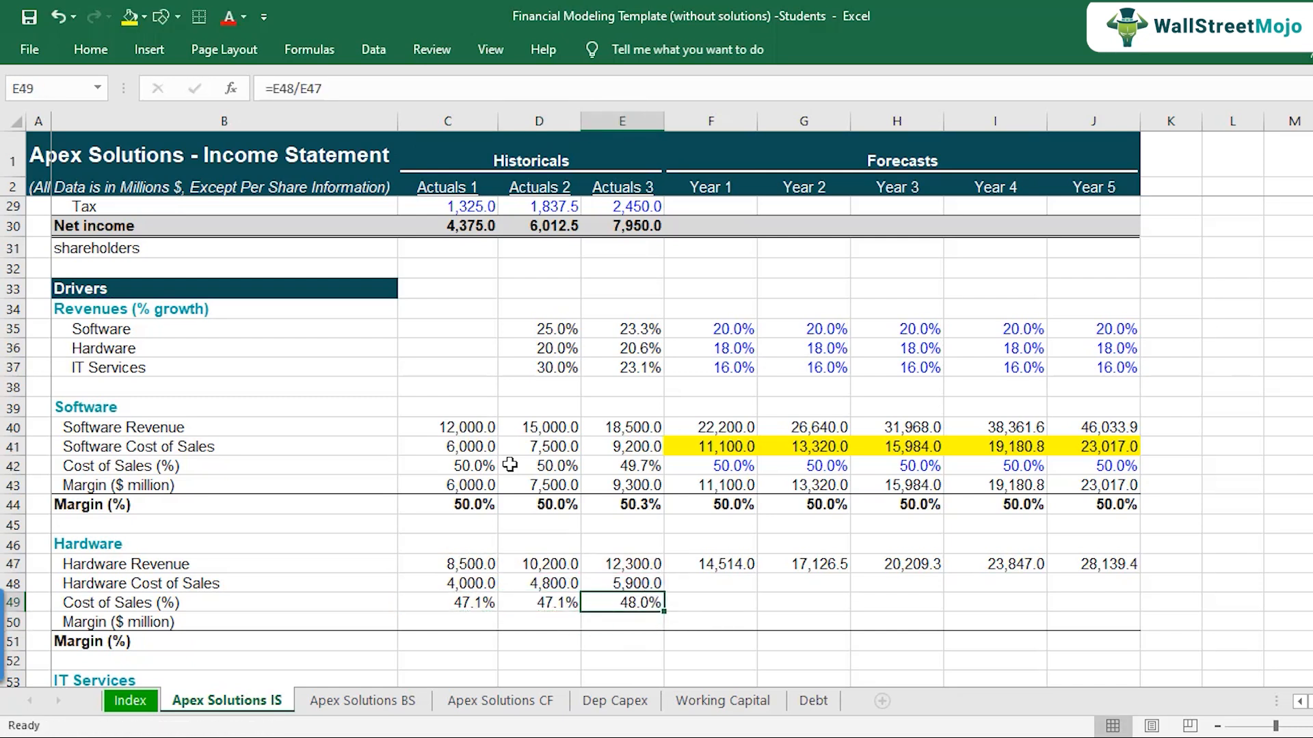
# Set the Year 1 Hardware Cost of Sales (%) assumption in F49 to 48%
pyautogui.press('Right')
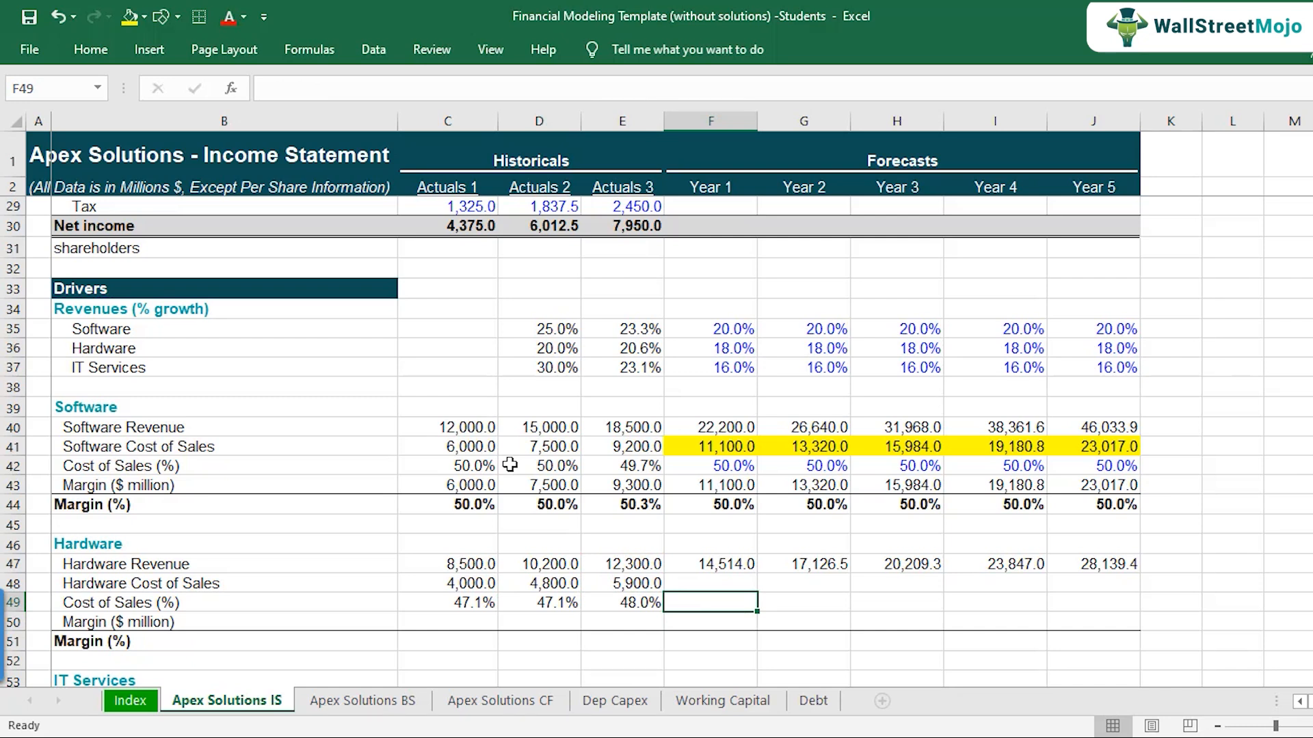
pyautogui.write('4')
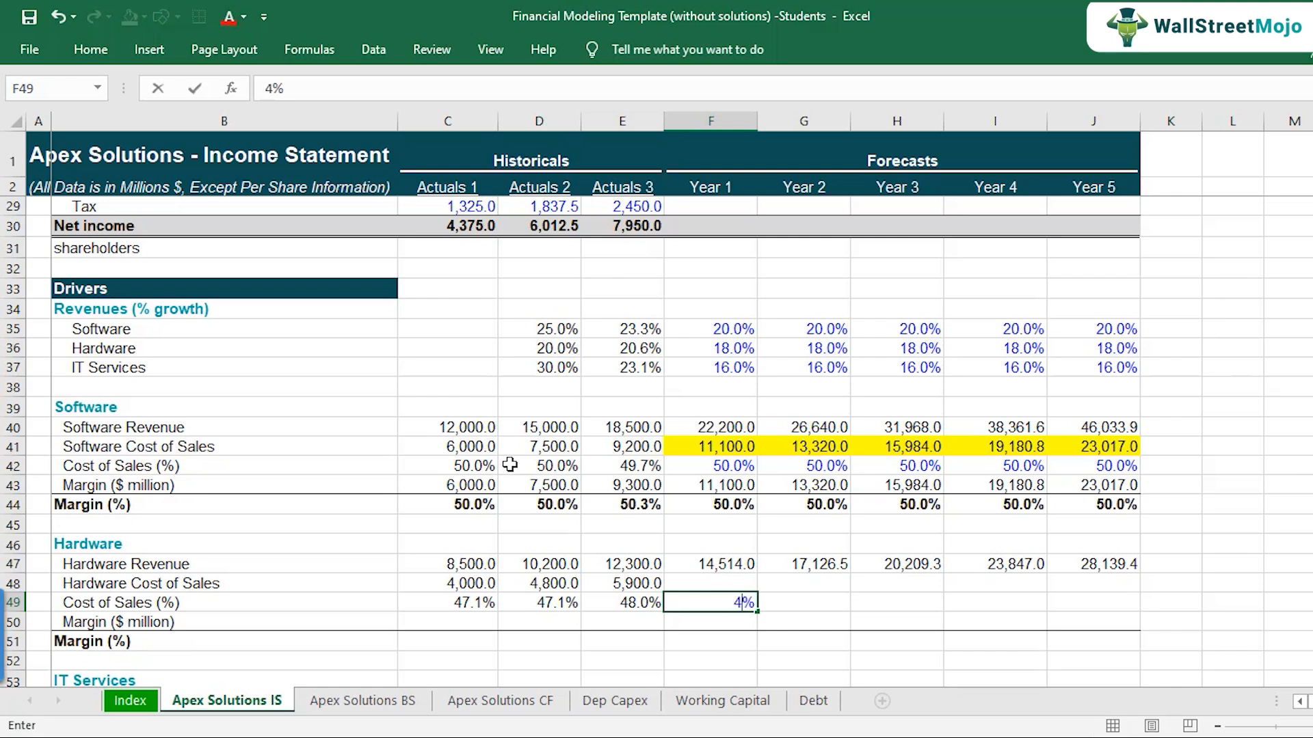
pyautogui.write('8')
pyautogui.press('Return')
pyautogui.press('Up')
# Copy the Year 1 Hardware Cost of Sales (%) assumption in row 49 across the forecasts through Year 5
pyautogui.hotkey('ctrl', 'c')
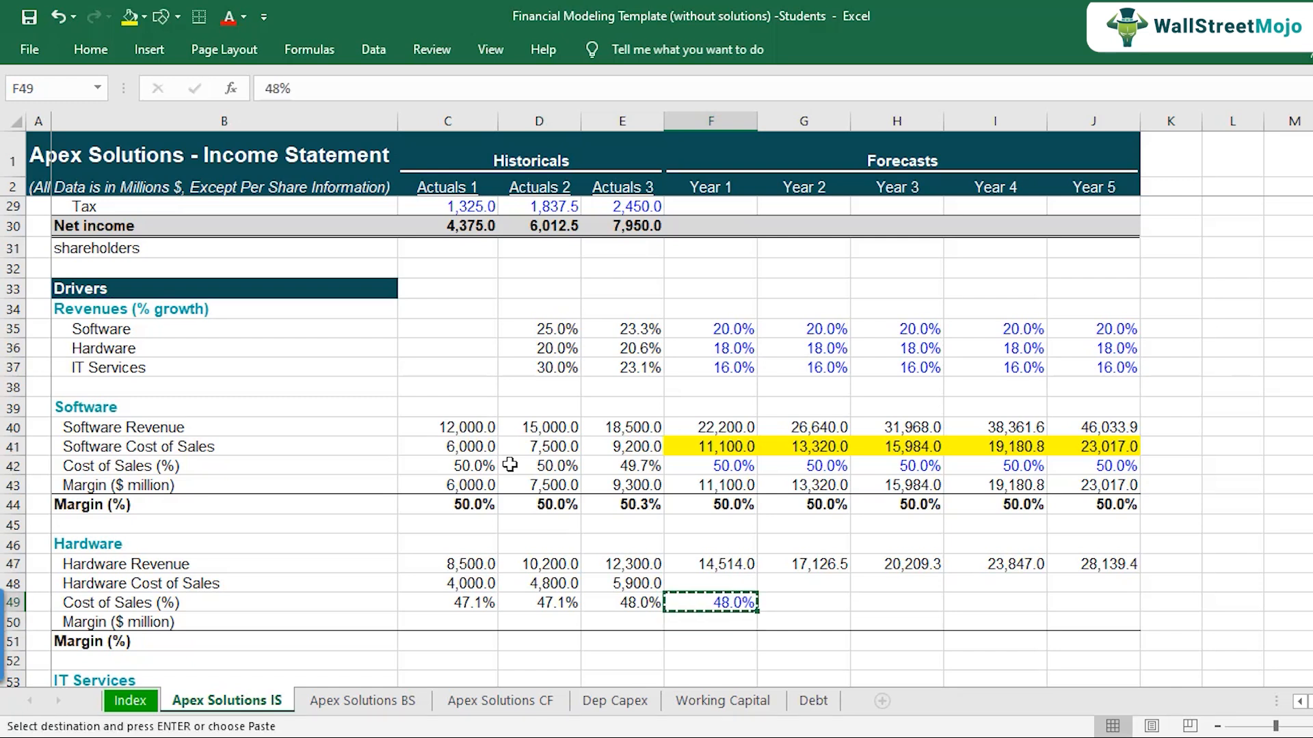
pyautogui.hotkey('shift', 'Right')
pyautogui.hotkey('shift', 'Right')
pyautogui.hotkey('shift', 'Right')
pyautogui.hotkey('shift', 'Right')
pyautogui.hotkey('ctrl', 'v')
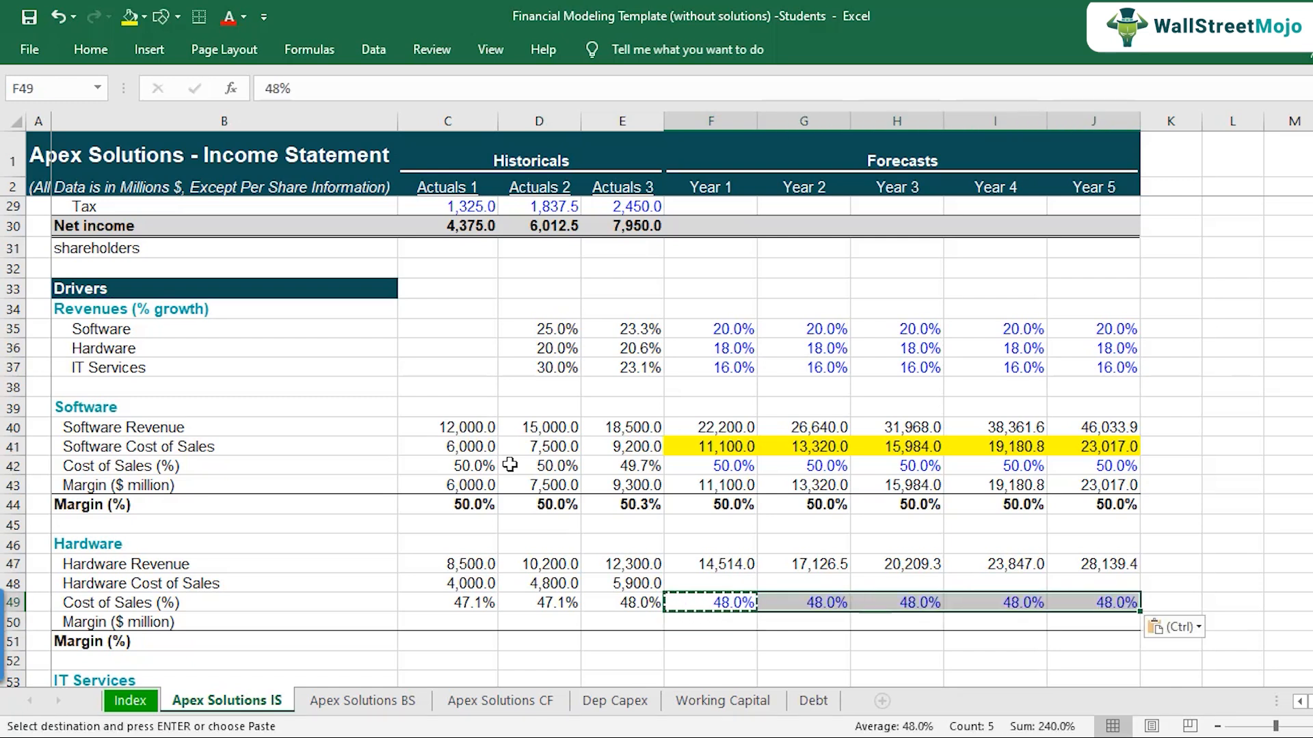
pyautogui.press('Down')
pyautogui.press('Down')
pyautogui.press('Up')
pyautogui.scroll(-2, 510, 465)
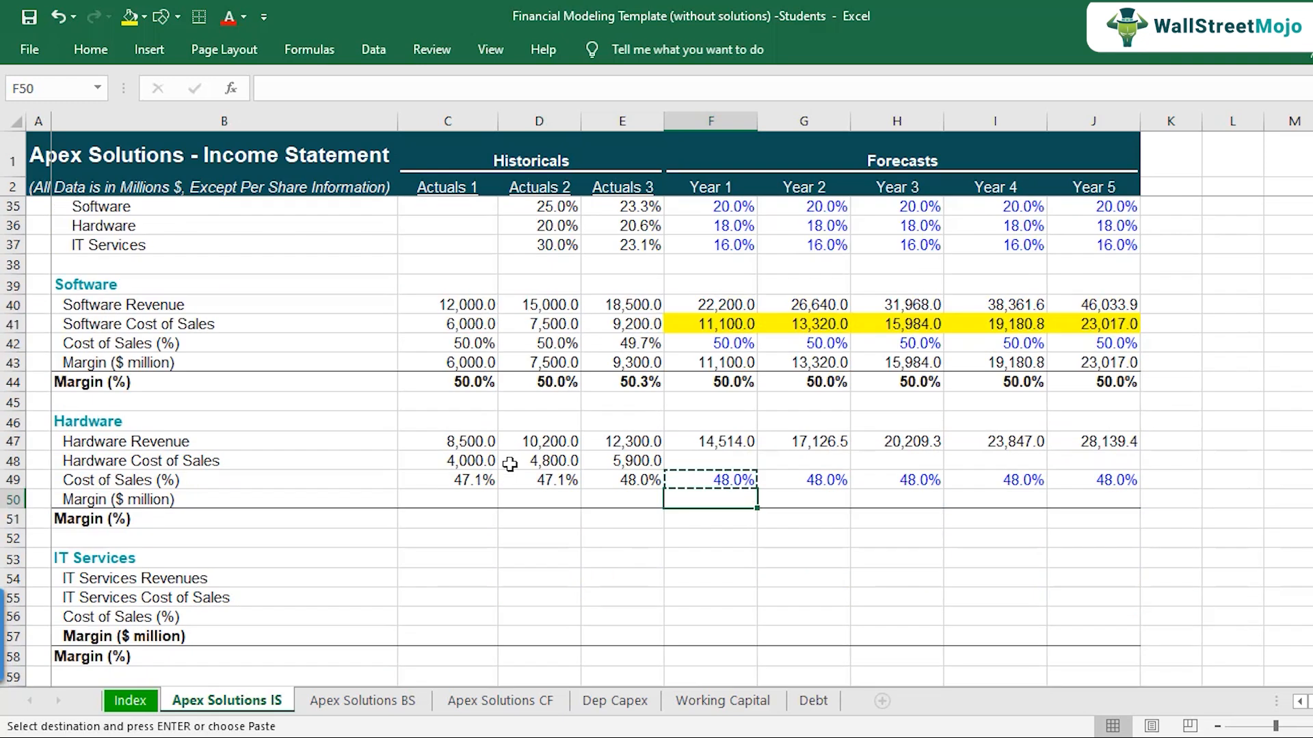
# Review the Hardware Cost of Sales (%) assumptions in row 49 from Year 1 through Year 5
pyautogui.click(735, 480)
pyautogui.click(799, 480)
pyautogui.click(903, 480)
pyautogui.click(1012, 479)
pyautogui.click(1093, 480)
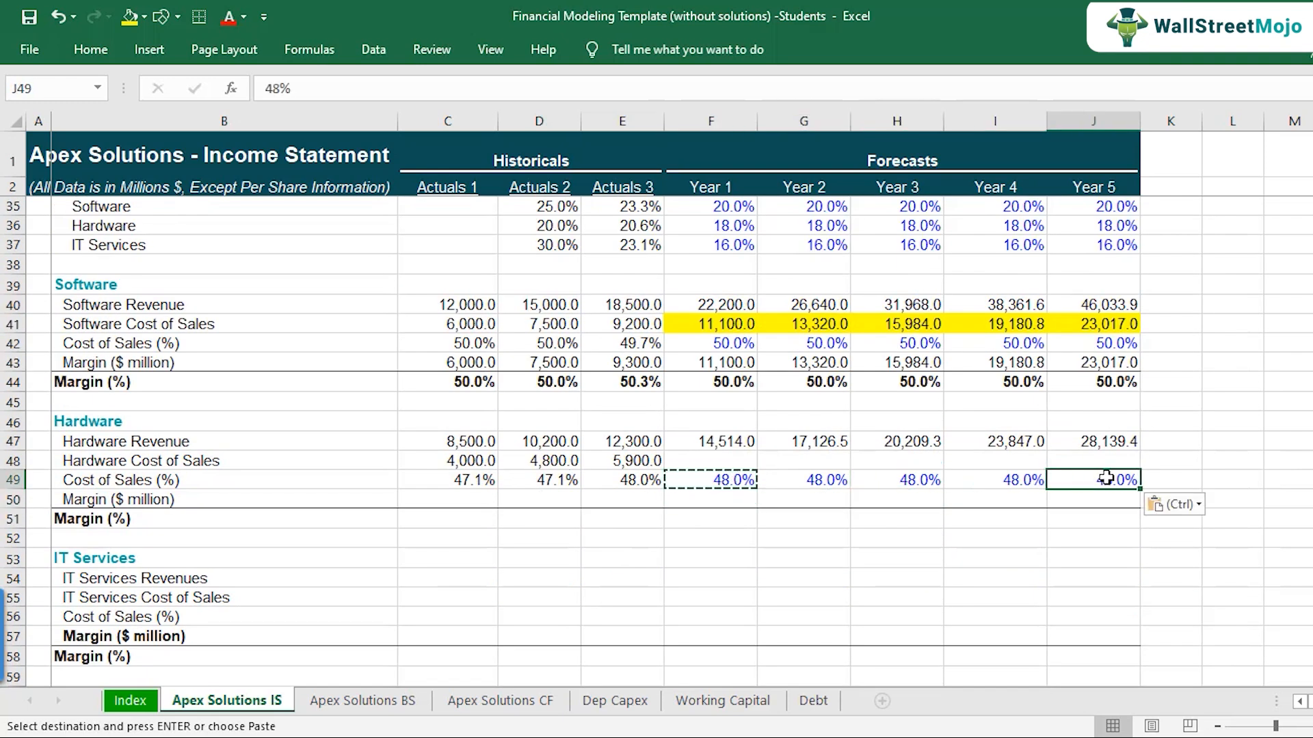
# Calculate the Year 1 Hardware Cost of Sales in F48 as =F47*F49 and check the formula's references
pyautogui.click(691, 461)
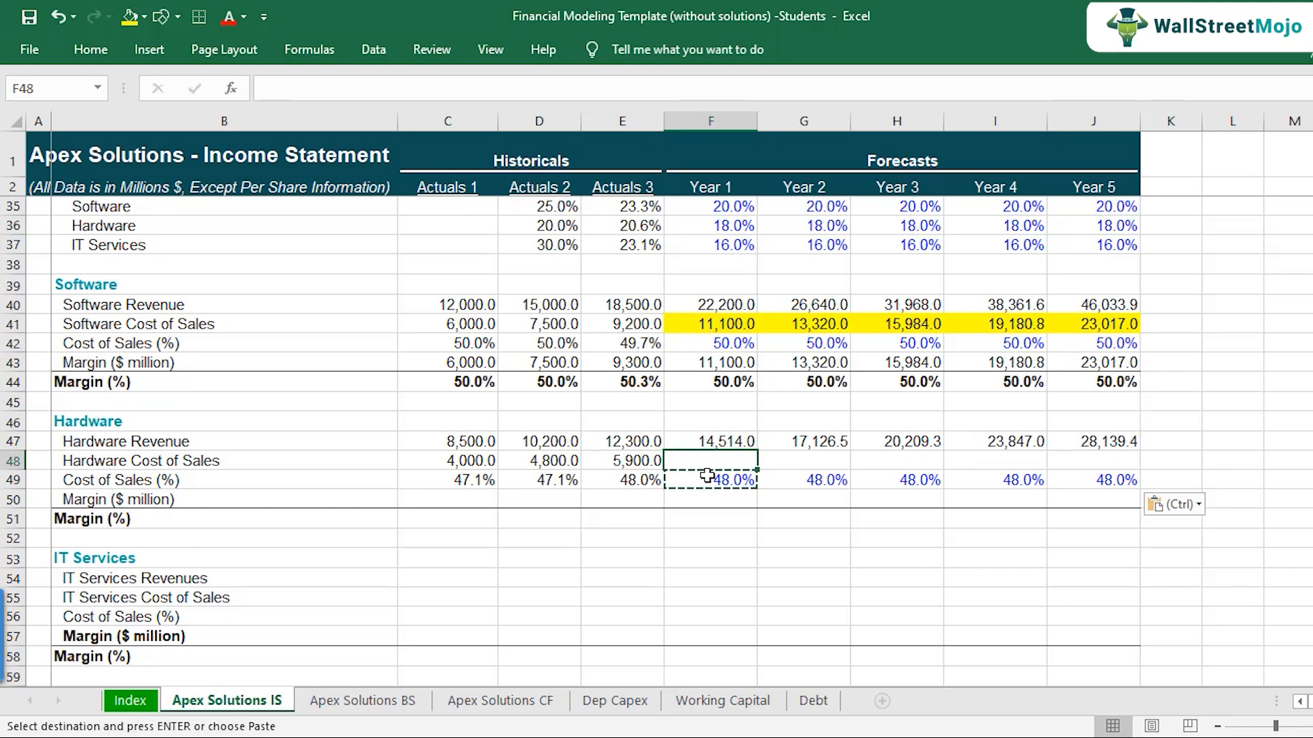
pyautogui.press('Escape')
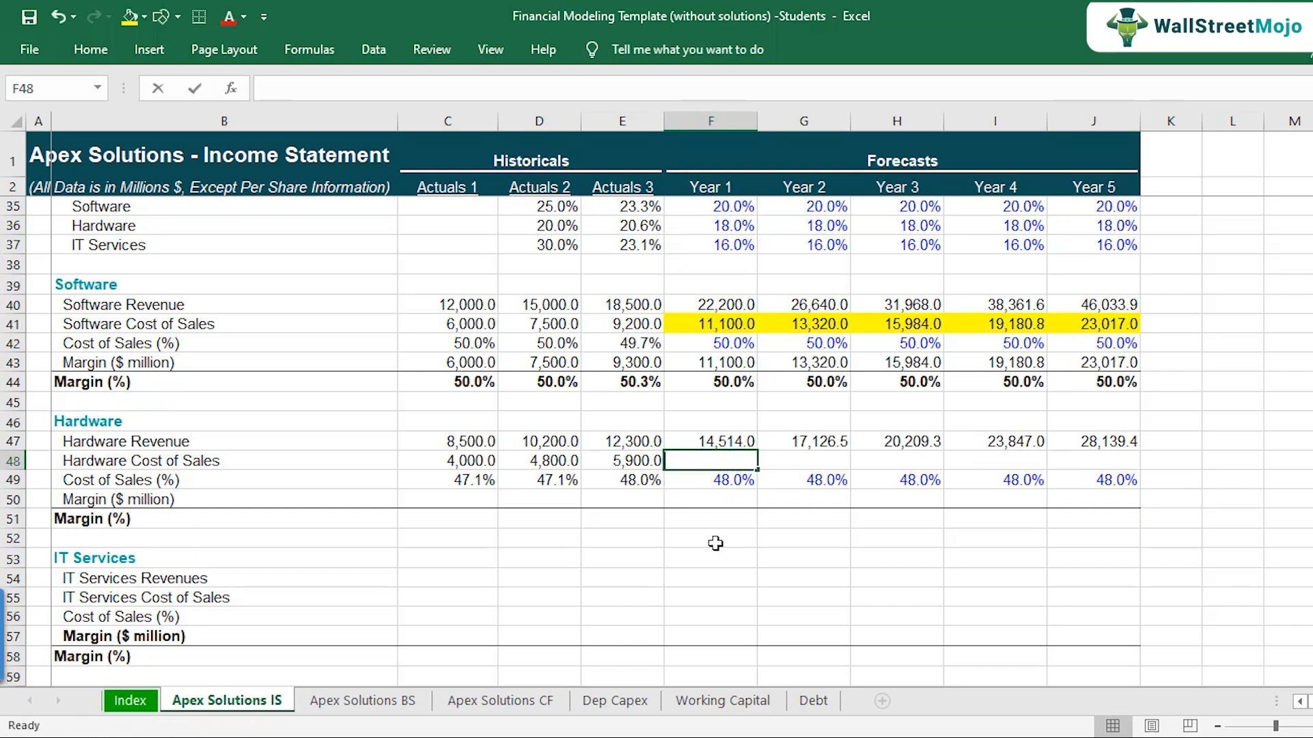
pyautogui.write('=')
pyautogui.press('Up')
pyautogui.write('*')
pyautogui.press('Down')
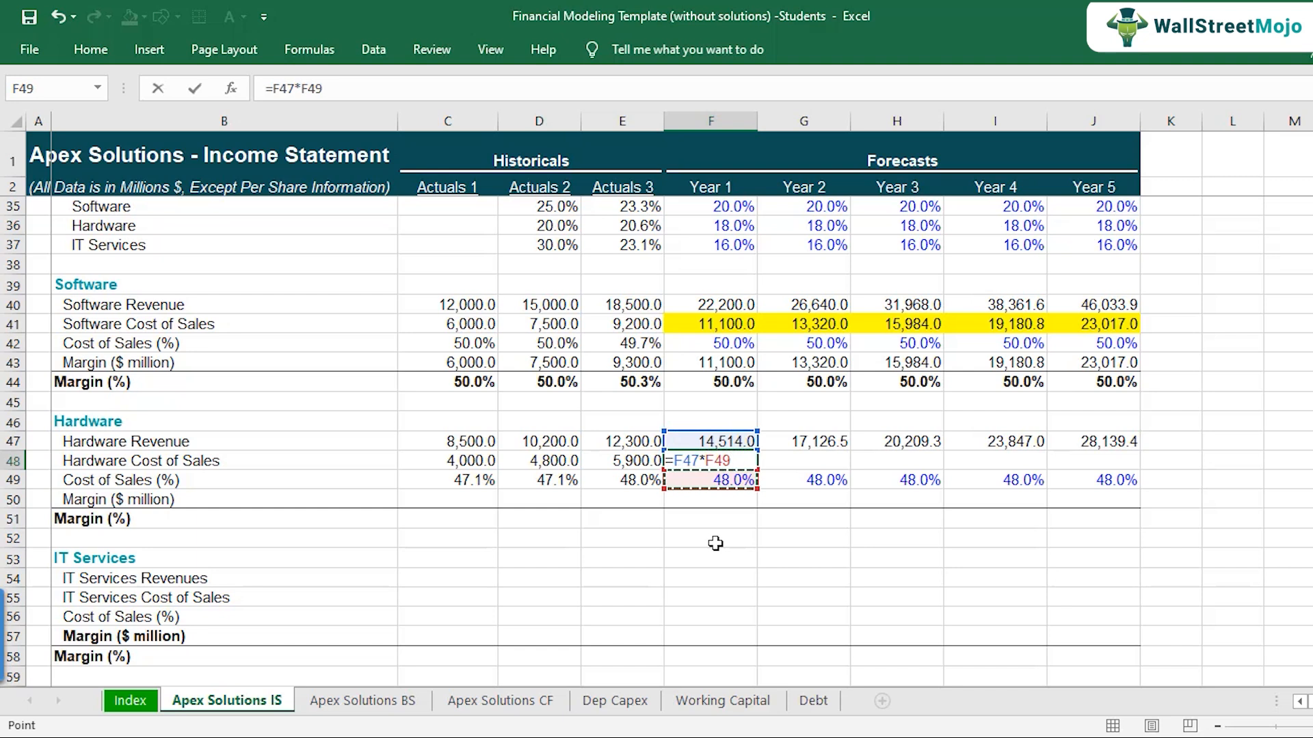
pyautogui.press('Return')
pyautogui.press('Up')
pyautogui.press('F2')
pyautogui.press('Escape')
# Copy the Year 1 Hardware Cost of Sales formula in F48 across the forecasts through Year 5
pyautogui.hotkey('ctrl', 'c')
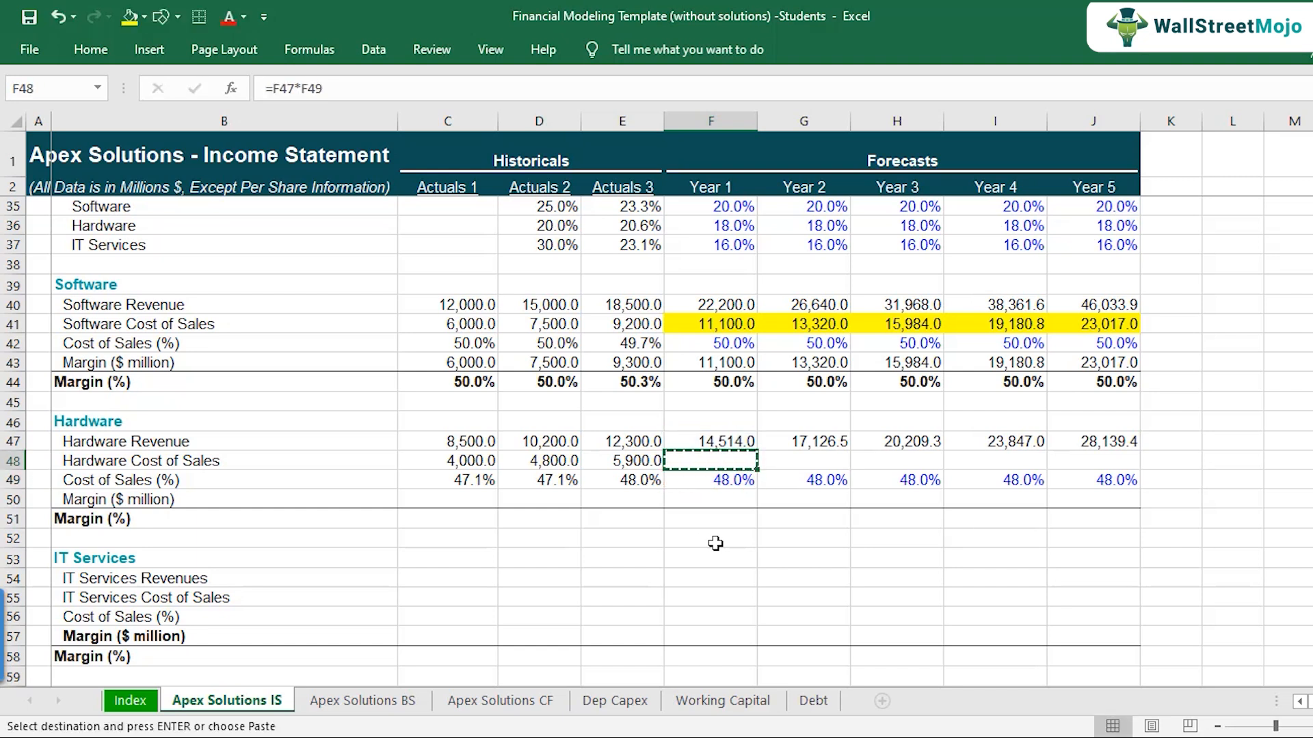
pyautogui.hotkey('shift', 'Right')
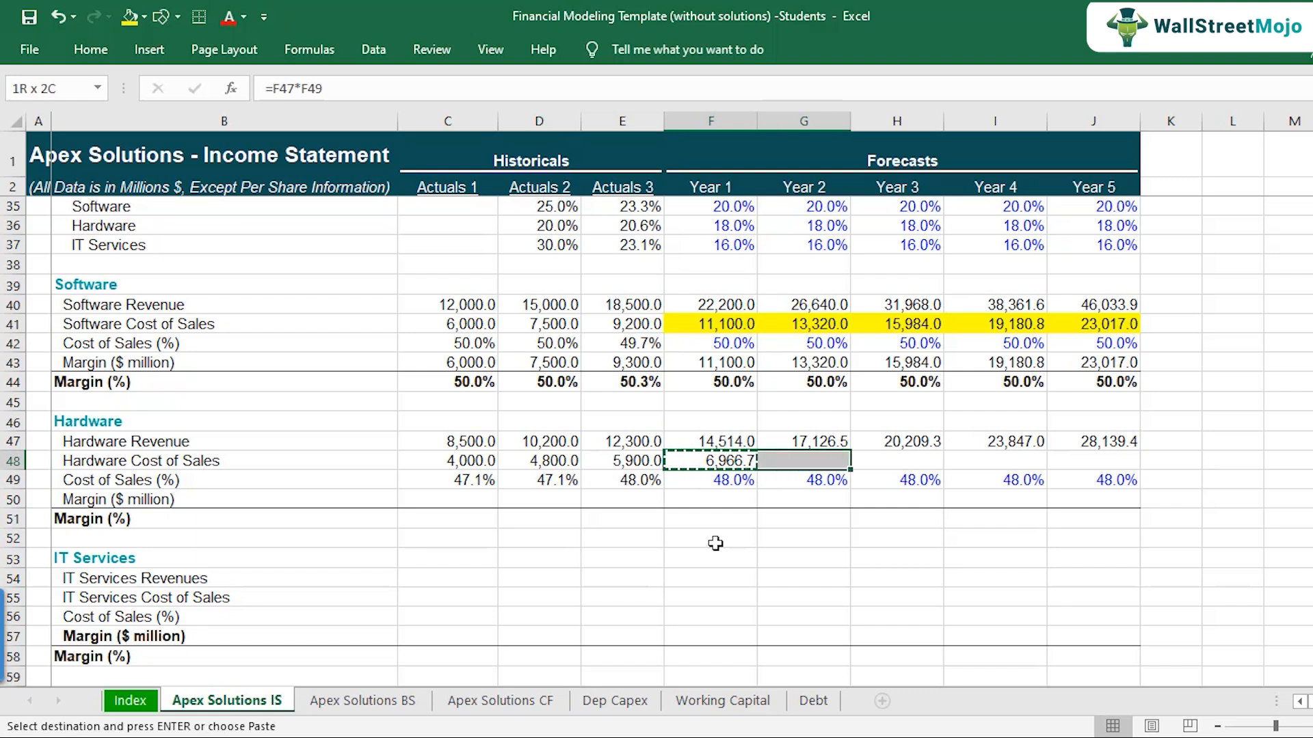
pyautogui.hotkey('shift', 'Right')
pyautogui.hotkey('shift', 'Right')
pyautogui.hotkey('shift', 'Right')
pyautogui.hotkey('ctrl', 'v')
pyautogui.press('F2')
pyautogui.press('Escape')
pyautogui.press('Right')
pyautogui.press('Right')
pyautogui.press('Right')
pyautogui.press('Right')
pyautogui.press('Right')
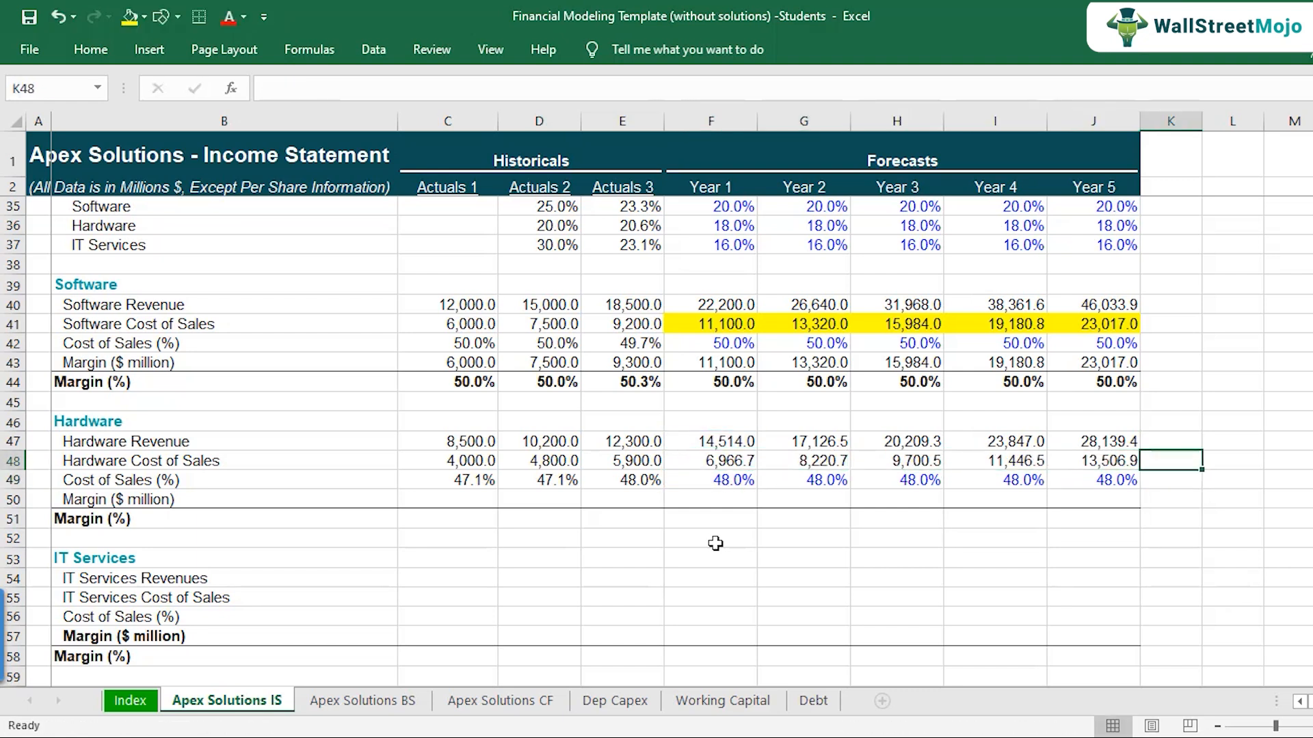
# Calculate the Actuals 1 Hardware Margin ($ million) in C50 as =C47-C48
pyautogui.press('Left')
pyautogui.press('Left')
pyautogui.press('Left')
pyautogui.press('Left')
pyautogui.press('Left')
pyautogui.press('Left')
pyautogui.press('Left')
pyautogui.press('Left')
pyautogui.press('Down')
pyautogui.press('Down')
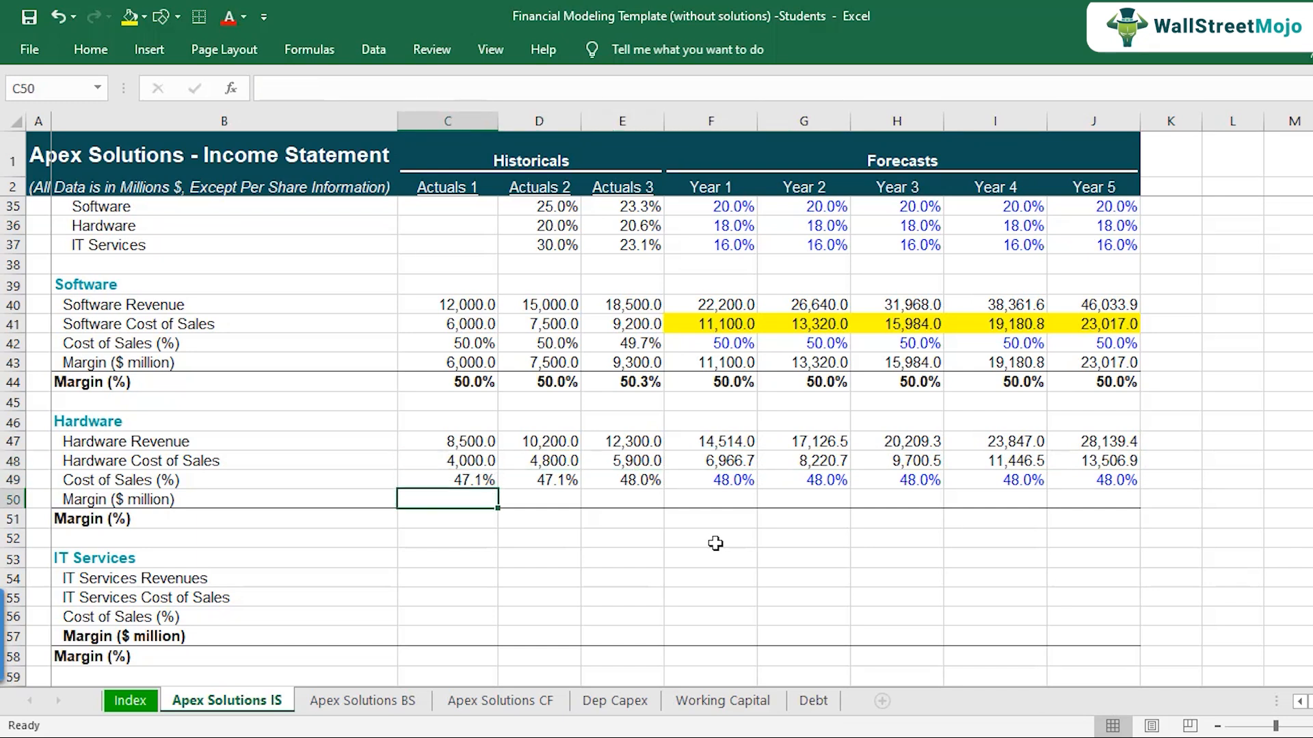
pyautogui.write('=')
pyautogui.press('Up')
pyautogui.press('Up')
pyautogui.press('Up')
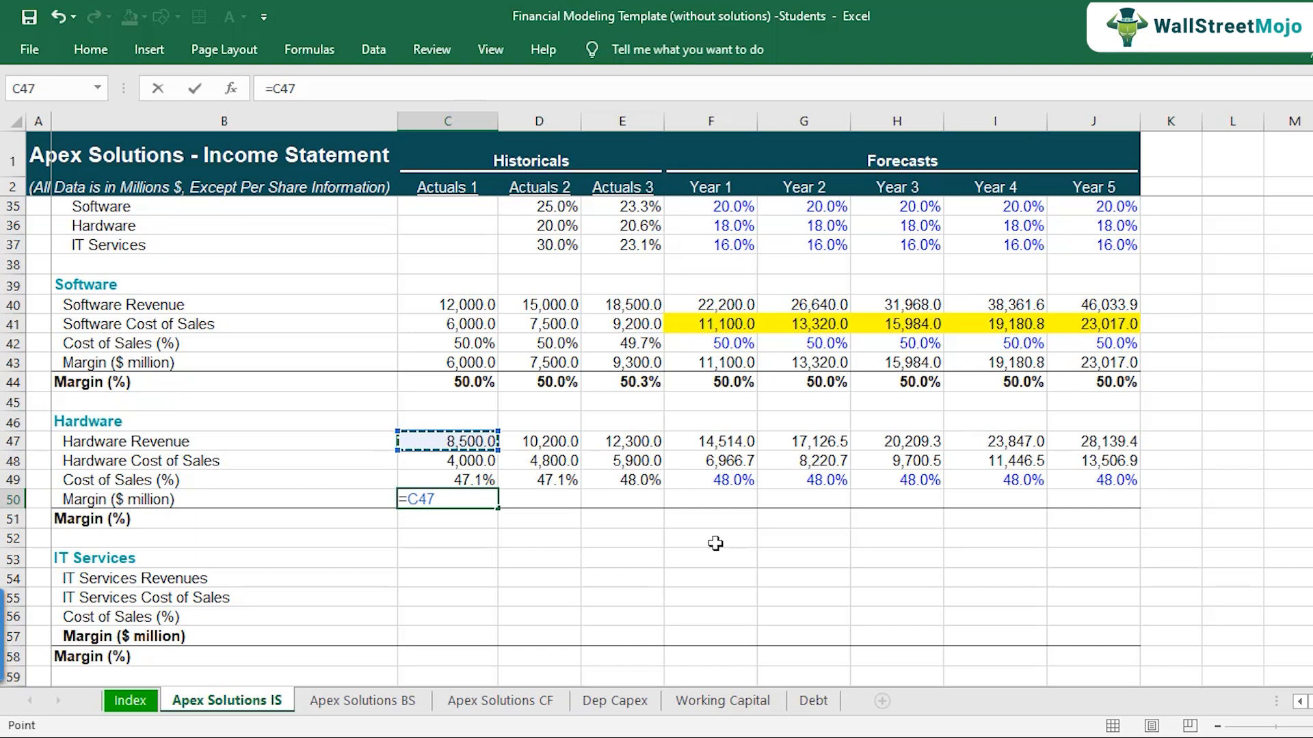
pyautogui.write('-')
pyautogui.press('Down')
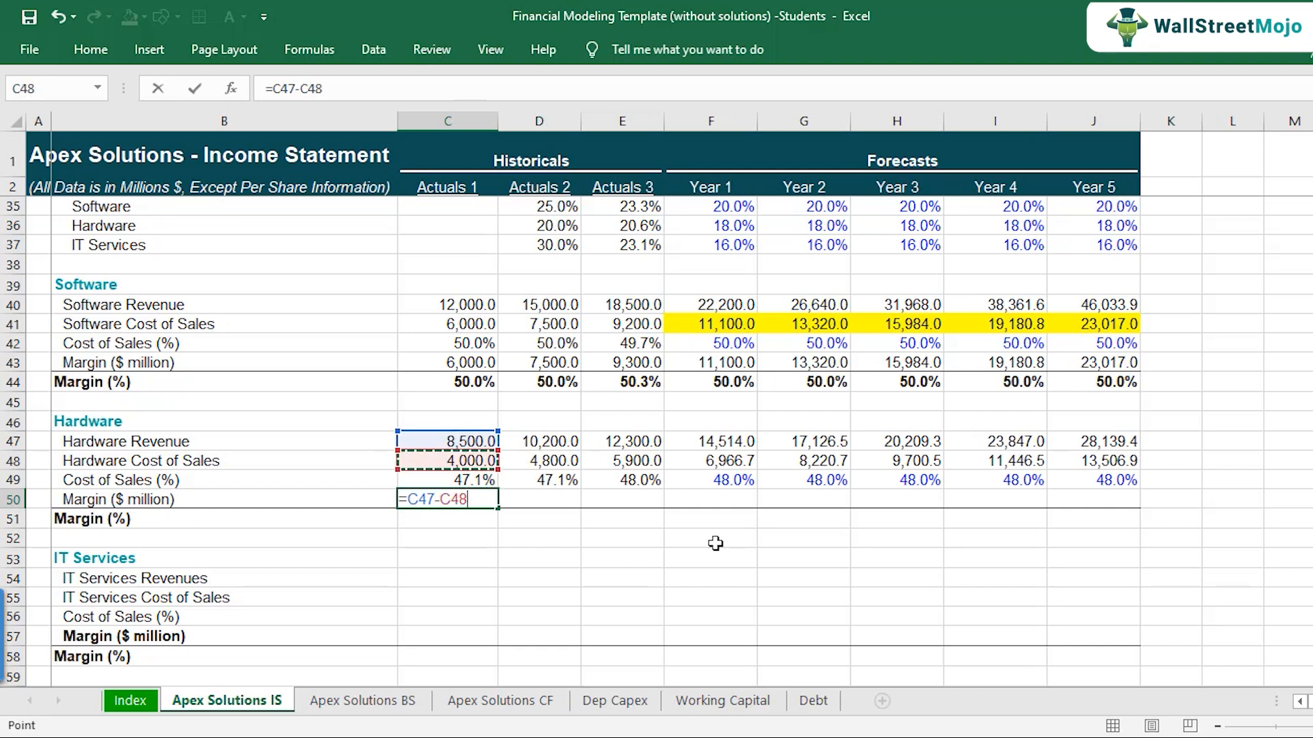
pyautogui.press('Return')
# Copy the Hardware Margin ($ million) formula in C50 across all historical and forecast columns through Year 5
pyautogui.press('Up')
pyautogui.hotkey('ctrl', 'c')
pyautogui.hotkey('shift', 'Right')
pyautogui.hotkey('shift', 'Right')
pyautogui.hotkey('shift', 'Right')
pyautogui.hotkey('shift', 'Right')
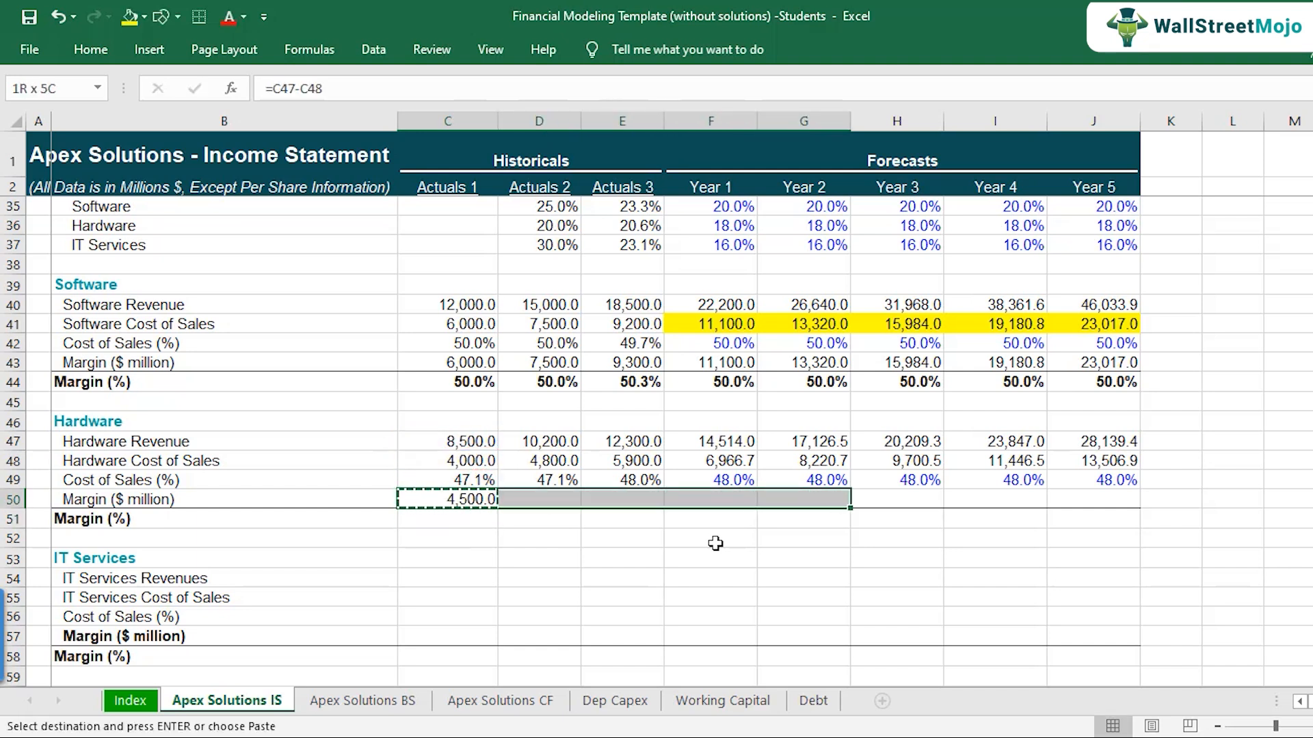
pyautogui.hotkey('shift', 'Right')
pyautogui.hotkey('shift', 'Right')
pyautogui.hotkey('shift', 'Right')
pyautogui.hotkey('ctrl', 'v')
# Calculate the Actuals 1 Hardware Margin (%) in C51 as =C50/C47
pyautogui.press('Down')
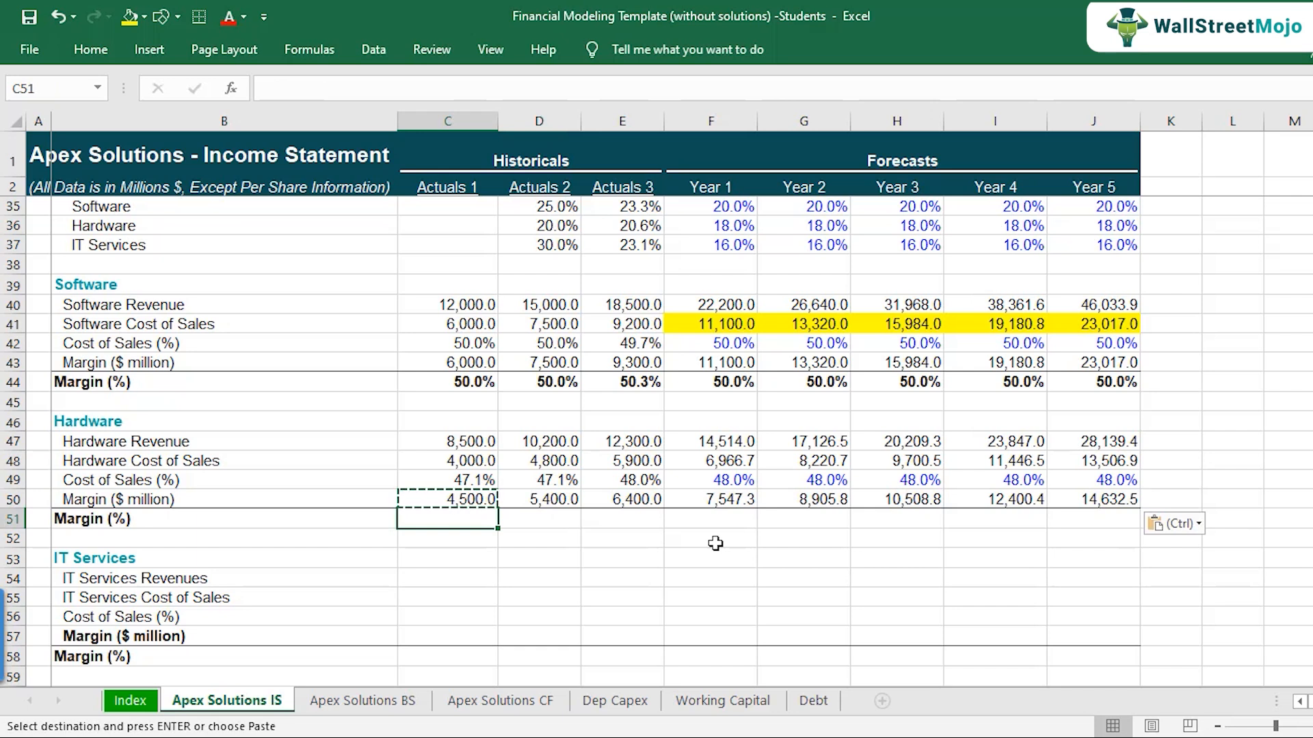
pyautogui.write('=')
pyautogui.press('Up')
pyautogui.write('/')
pyautogui.press('Up')
pyautogui.press('Up')
pyautogui.press('Up')
pyautogui.press('Up')
pyautogui.hotkey('ctrl', 'Return')
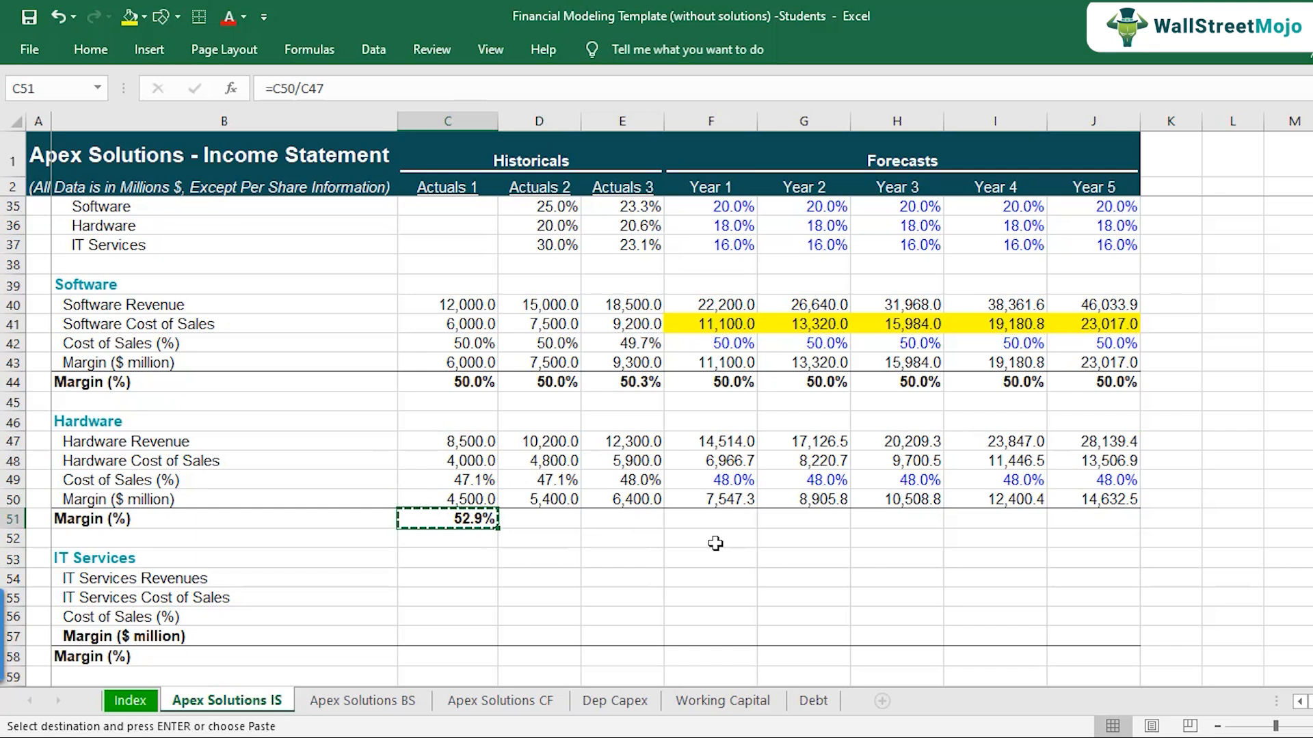
# Copy the Hardware Margin (%) formula in C51 across the remaining columns of the row through Year 5
pyautogui.hotkey('shift', 'Right')
pyautogui.hotkey('shift', 'Right')
pyautogui.hotkey('shift', 'Right')
pyautogui.hotkey('shift', 'Right')
pyautogui.hotkey('shift', 'Right')
pyautogui.hotkey('shift', 'Right')
pyautogui.hotkey('shift', 'Right')
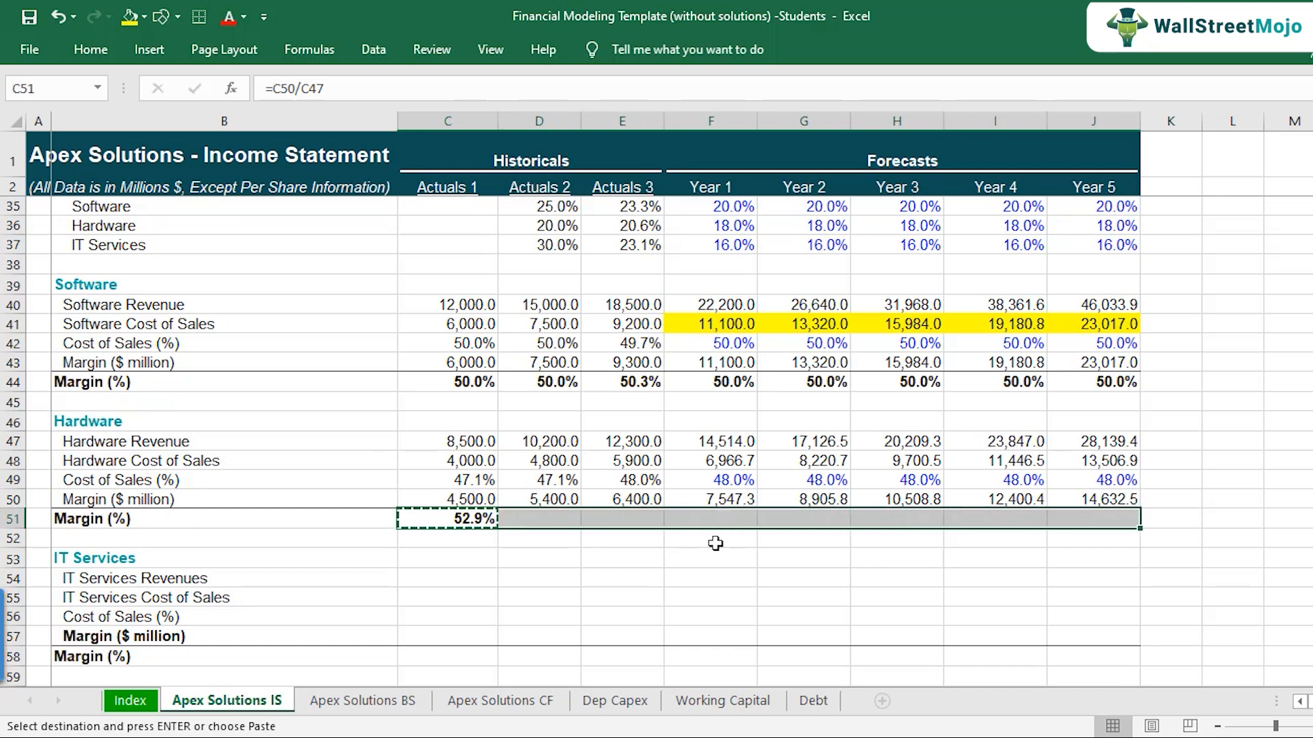
pyautogui.hotkey('ctrl', 'v')
pyautogui.hotkey('shift', 'BackSpace')
# Check the references of the forecast Hardware Margin (%) formulas in row 51, from Year 1 through Year 5
pyautogui.press('Right')
pyautogui.press('Right')
pyautogui.press('Right')
pyautogui.press('F2')
pyautogui.press('Tab')
pyautogui.press('F2')
pyautogui.press('Tab')
pyautogui.press('F2')
pyautogui.press('Tab')
pyautogui.press('F2')
pyautogui.press('Tab')
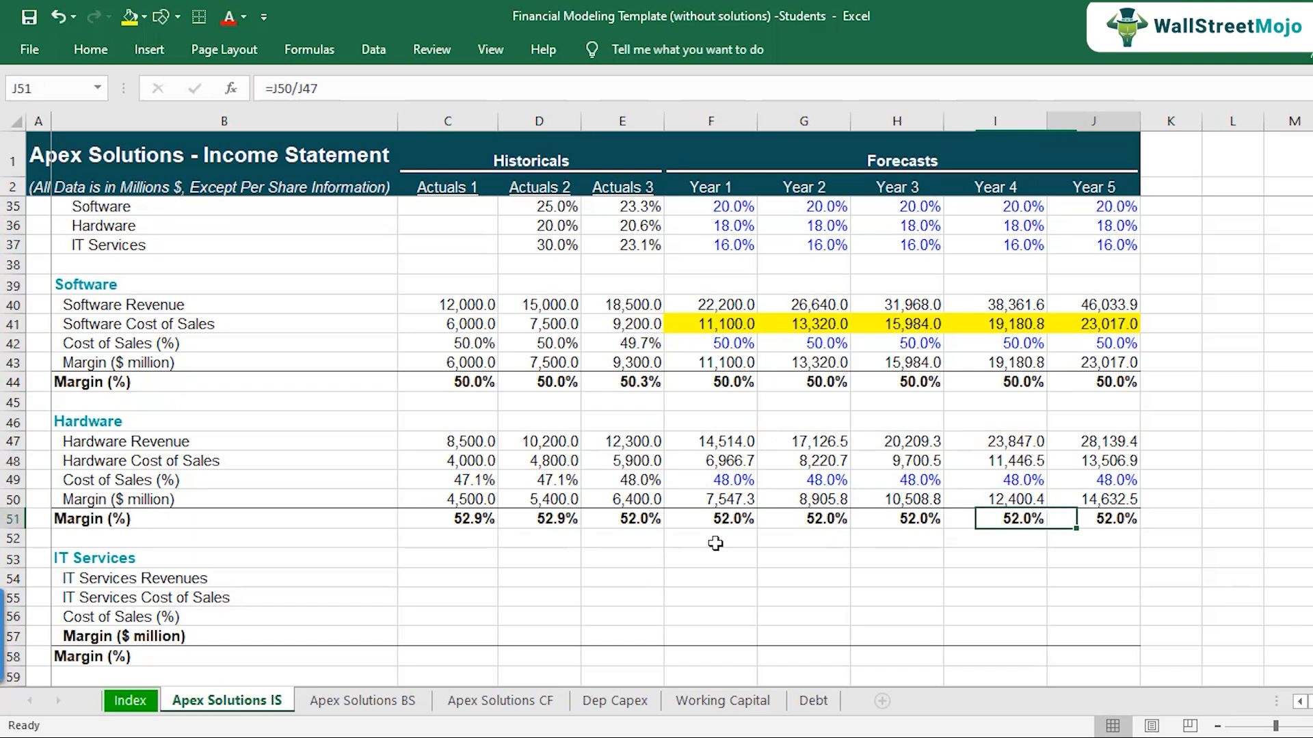
pyautogui.press('F2')
pyautogui.press('Escape')
pyautogui.press('Escape')
pyautogui.press('Left')
pyautogui.press('Left')
pyautogui.press('Left')
pyautogui.press('Left')
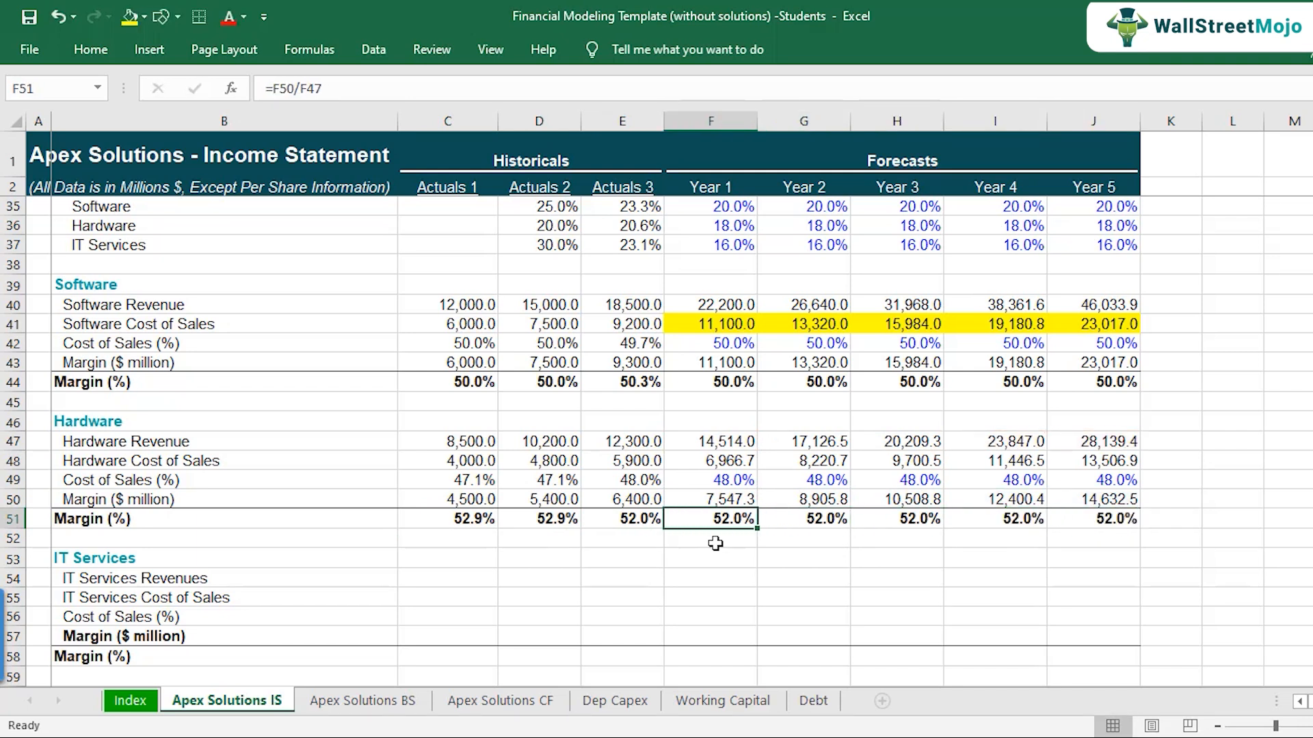
# Link the Actuals 1 IT Services Revenues in C54 to the IT Services revenue in C8
pyautogui.scroll(-2, 528, 530)
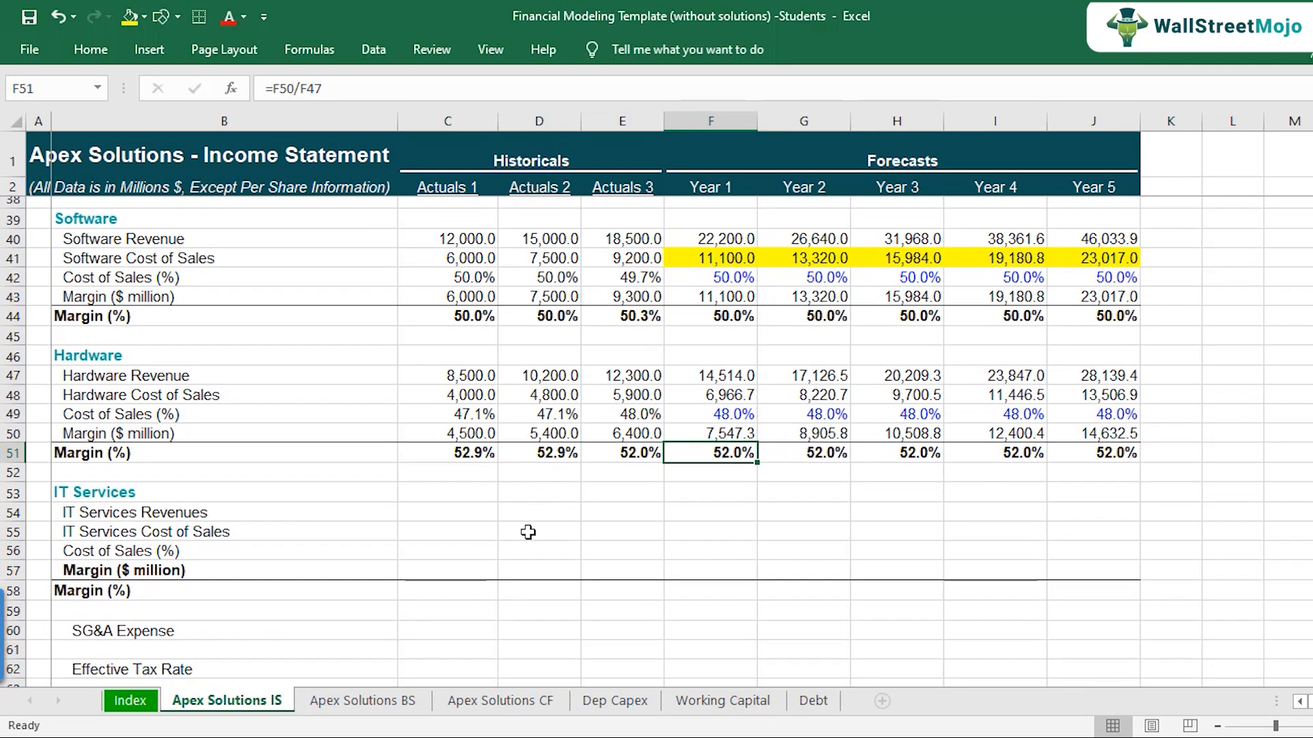
pyautogui.click(186, 447)
pyautogui.click(235, 460)
pyautogui.click(455, 461)
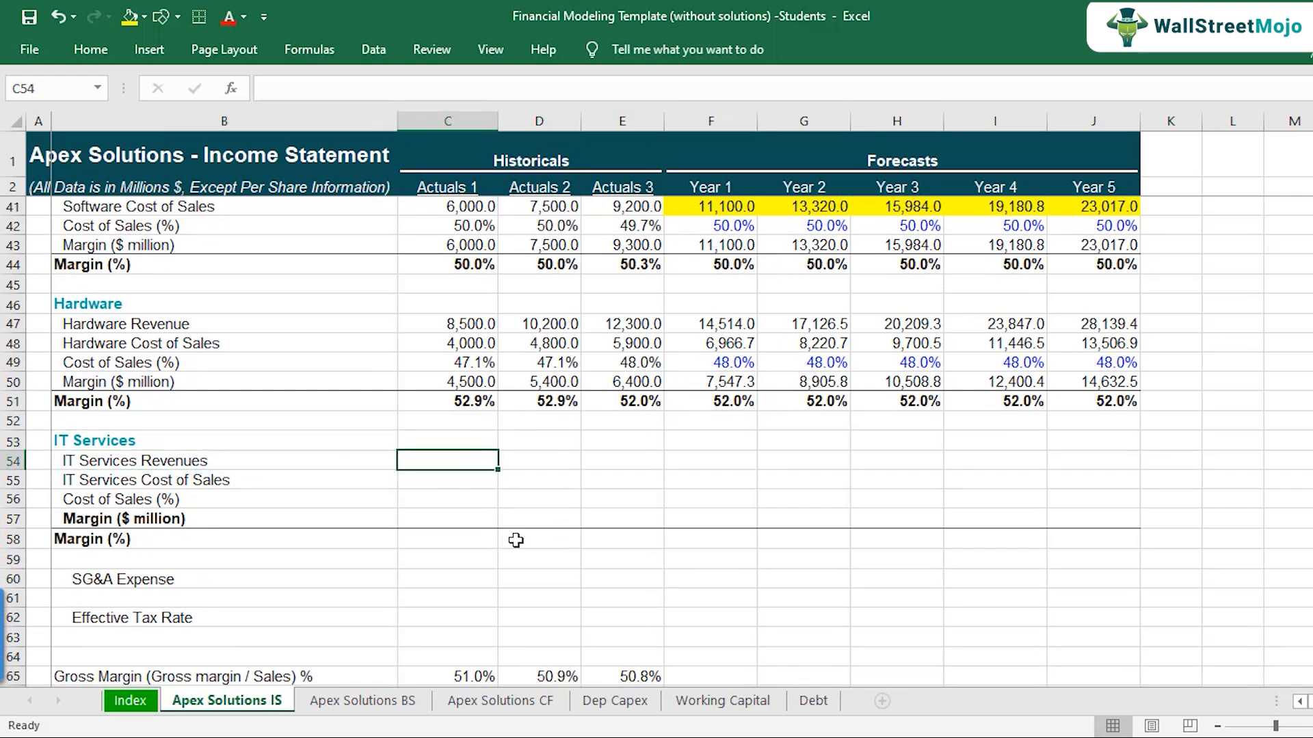
pyautogui.write('=')
pyautogui.scroll(13, 478, 497)
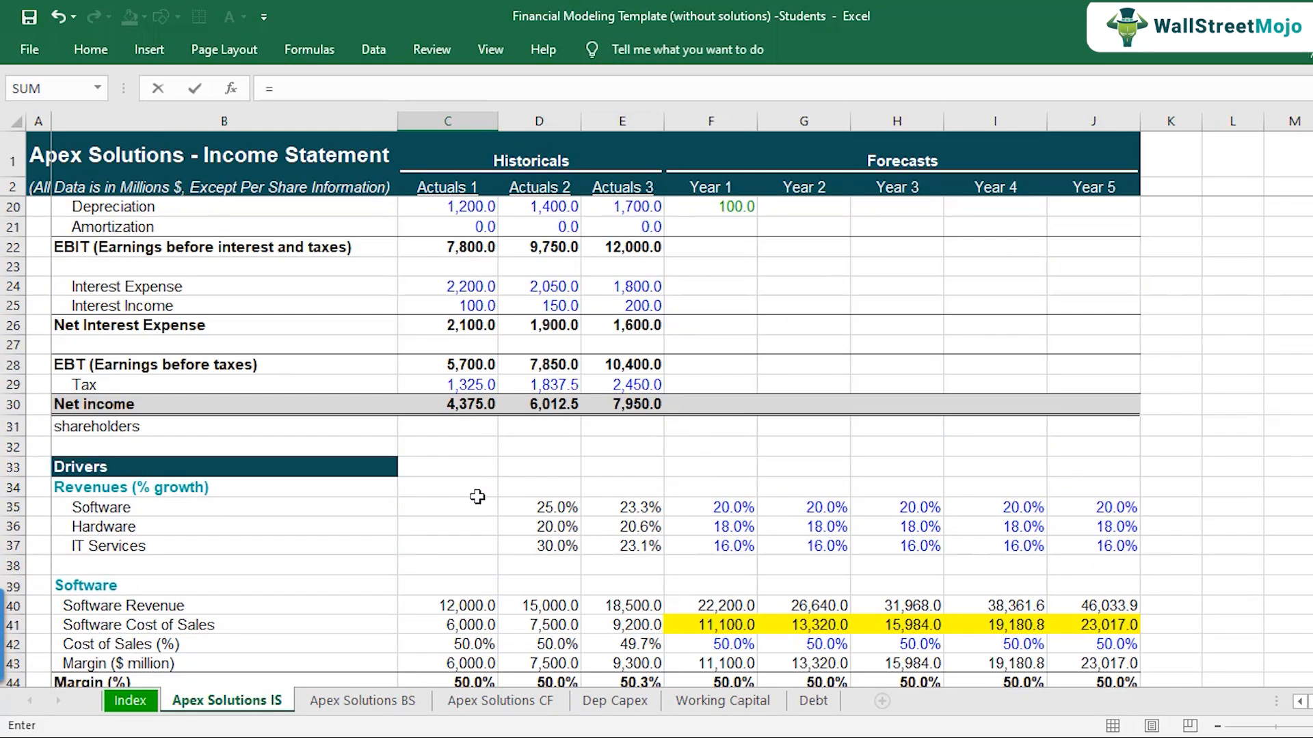
pyautogui.click(466, 311)
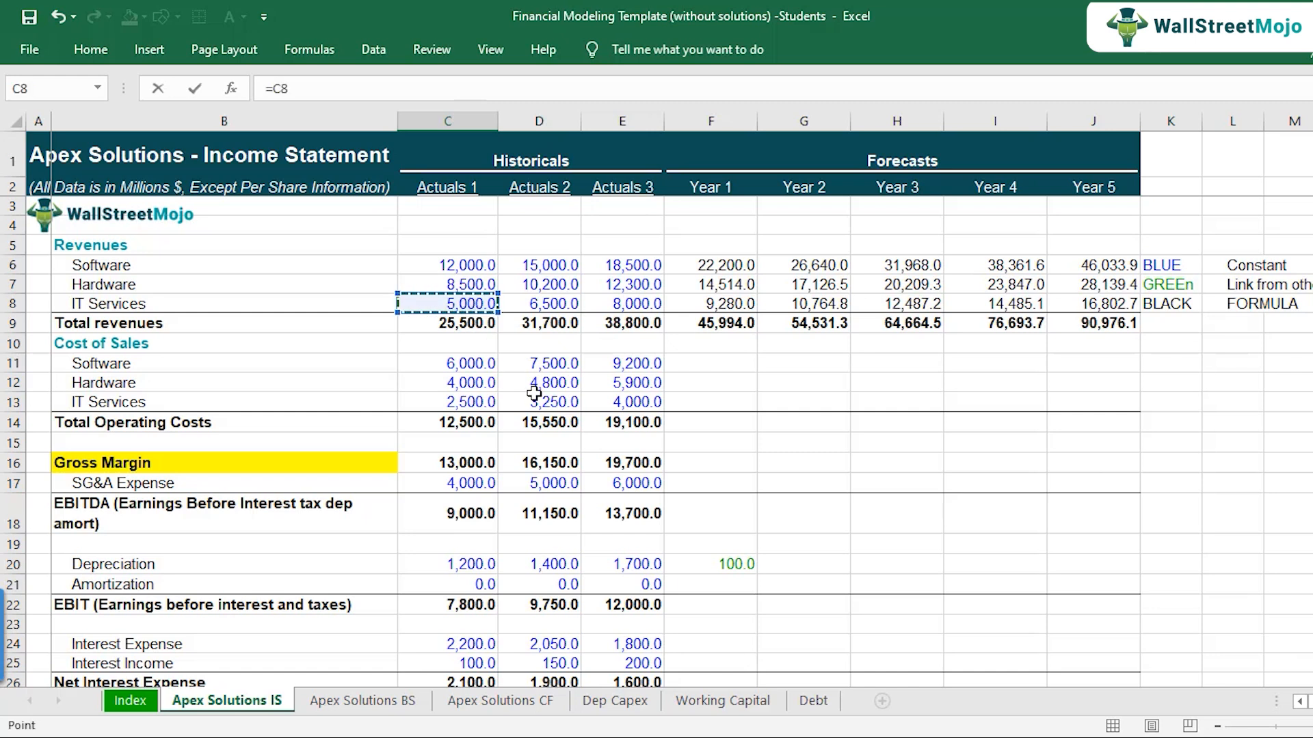
pyautogui.press('Return')
# Copy the IT Services Revenues link in C54 to Actuals 2 and Actuals 3
pyautogui.press('Up')
pyautogui.hotkey('ctrl', 'c')
pyautogui.press('Right')
pyautogui.hotkey('ctrl', 'v')
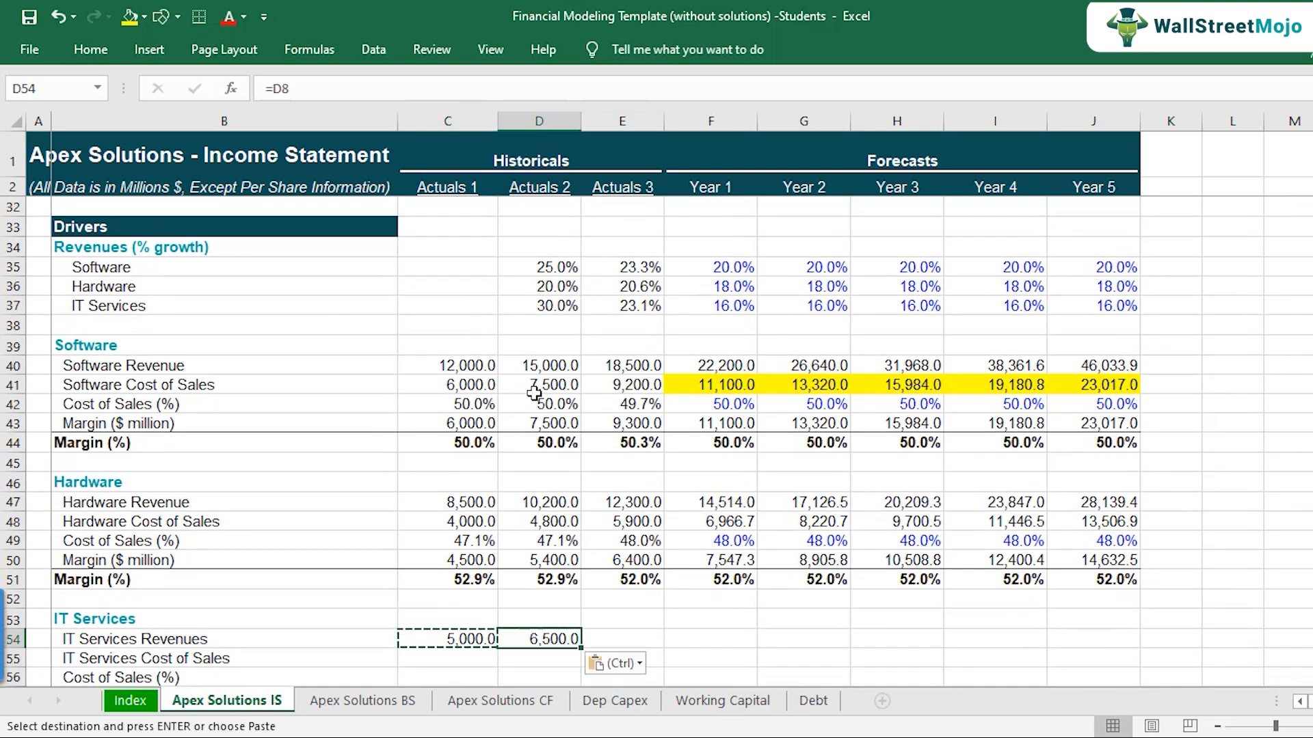
pyautogui.press('Right')
pyautogui.hotkey('ctrl', 'v')
# Paste the copied IT Services Revenues link into the Year 1 through Year 5 forecasts in row 54
pyautogui.press('Right')
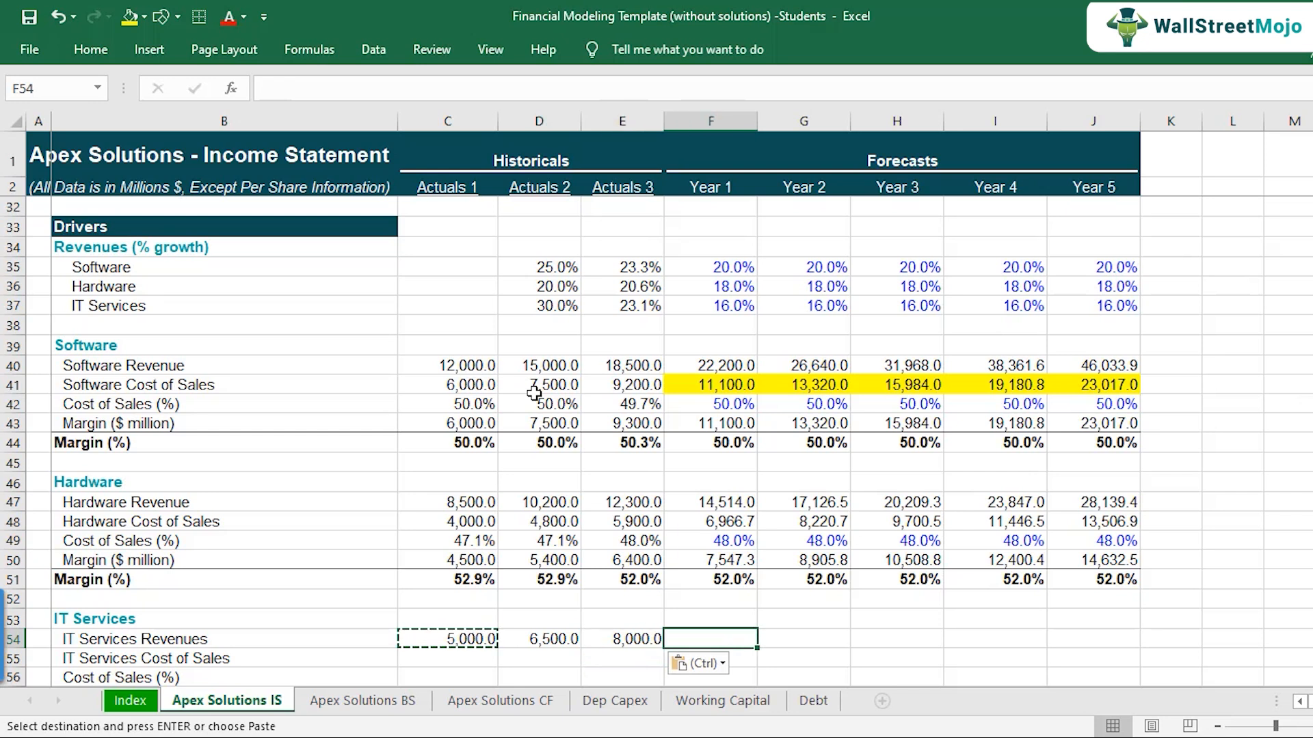
pyautogui.hotkey('shift', 'Right')
pyautogui.hotkey('shift', 'Right')
pyautogui.hotkey('shift', 'Right')
pyautogui.hotkey('shift', 'Right')
pyautogui.hotkey('ctrl', 'v')
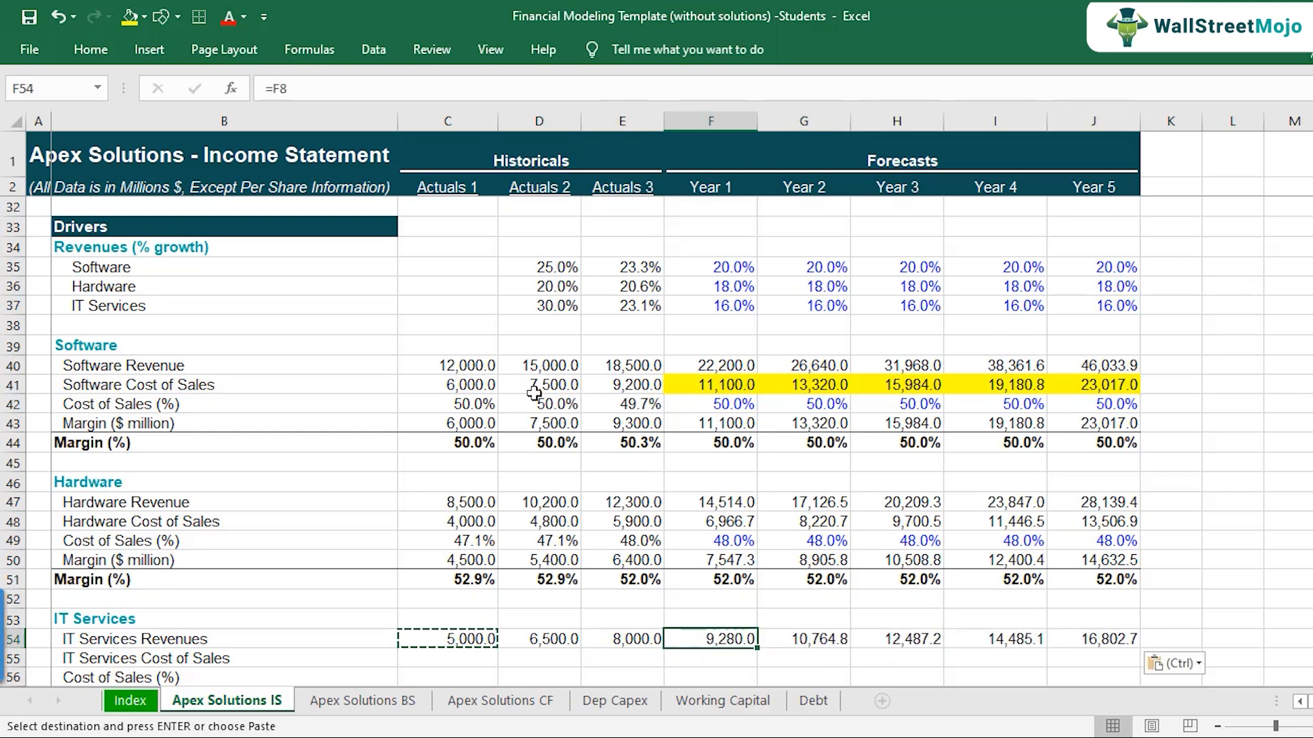
pyautogui.press('Escape')
# Link the Actuals 1 IT Services Cost of Sales in C55 to the IT Services cost in C13
pyautogui.press('Left')
pyautogui.press('Left')
pyautogui.press('Left')
pyautogui.press('Down')
pyautogui.press('Down')
pyautogui.press('Down')
pyautogui.press('Down')
pyautogui.press('Down')
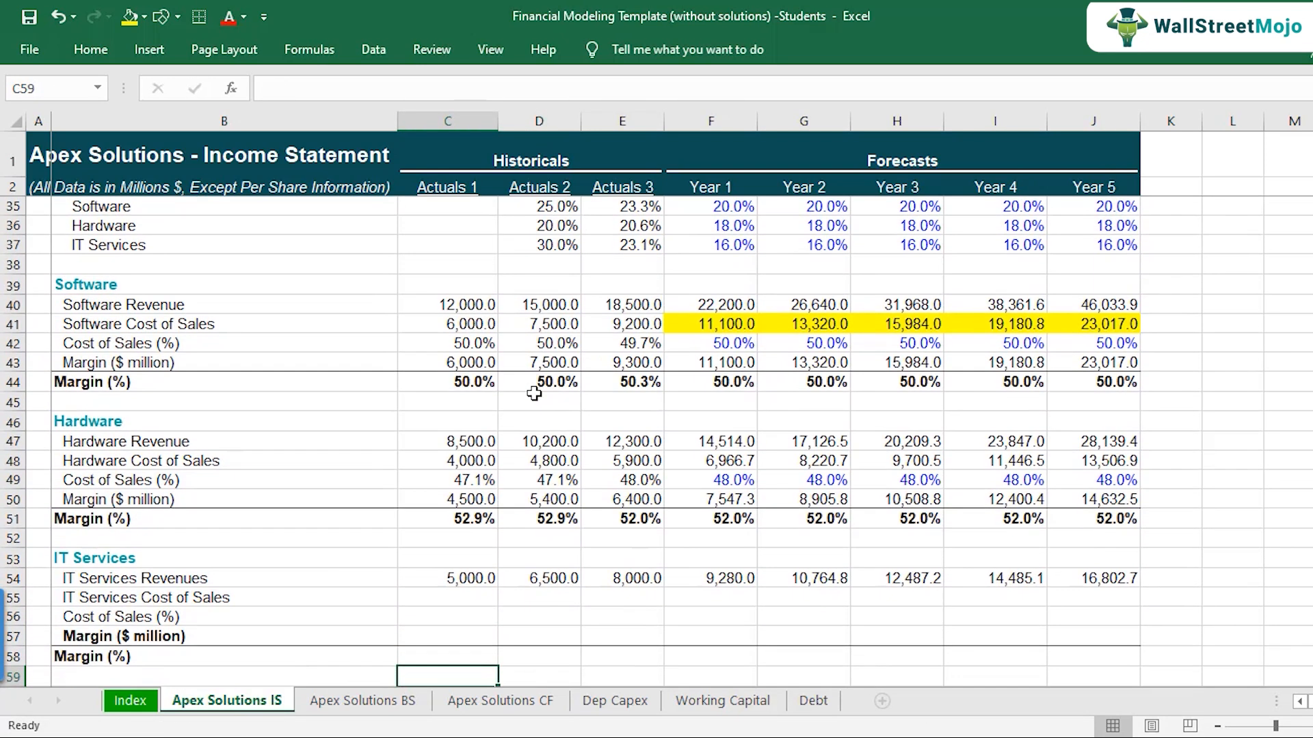
pyautogui.press('Down')
pyautogui.press('Down')
pyautogui.press('Down')
pyautogui.press('Up')
pyautogui.press('Up')
pyautogui.press('Up')
pyautogui.press('Up')
pyautogui.press('Up')
pyautogui.press('Up')
pyautogui.press('Up')
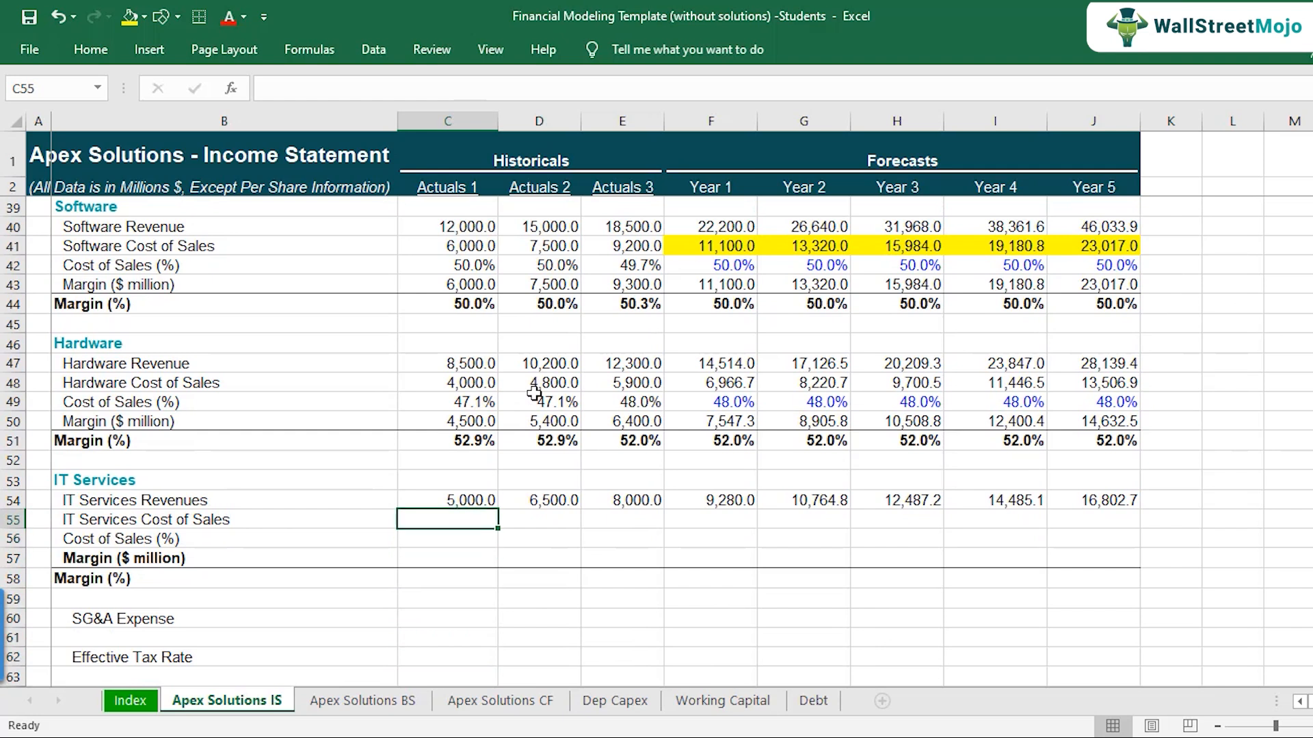
pyautogui.write('=')
pyautogui.scroll(12, 506, 383)
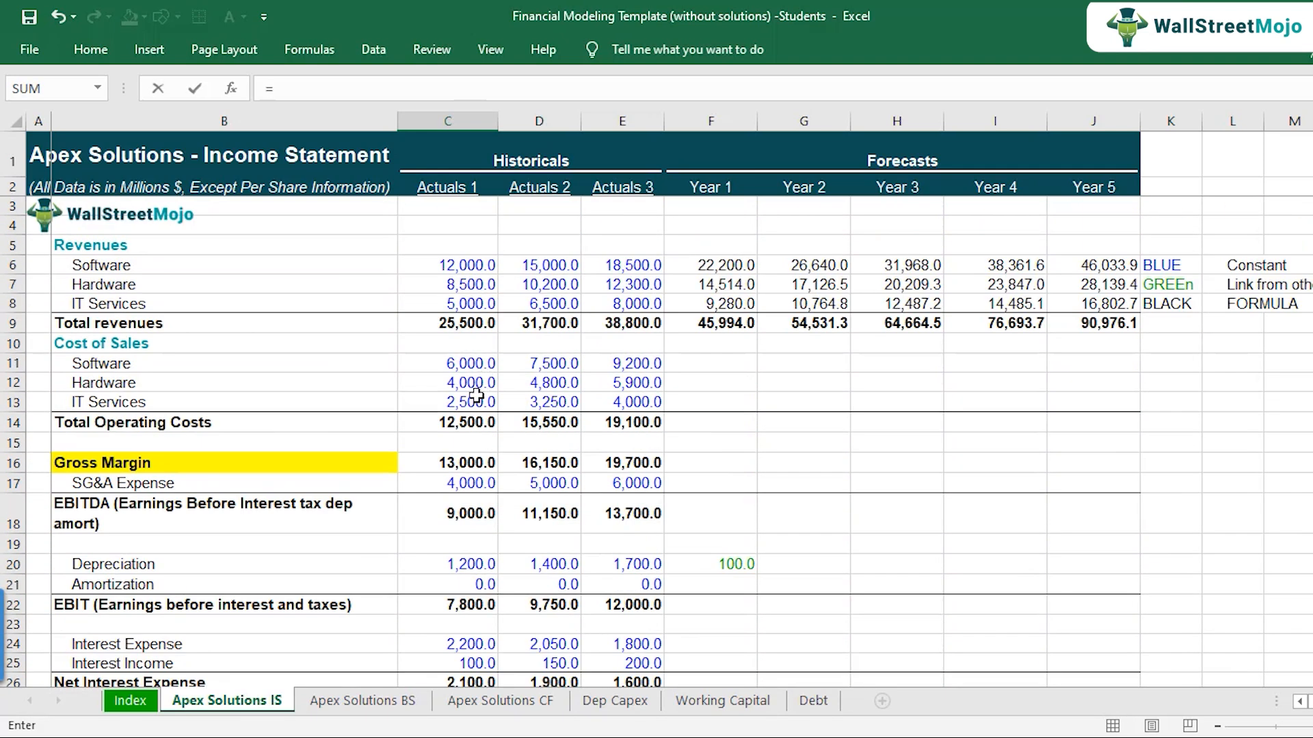
pyautogui.click(477, 395)
pyautogui.hotkey('ctrl', 'Return')
# Copy the IT Services Cost of Sales link in C55 to Actuals 2 and Actuals 3
pyautogui.hotkey('ctrl', 'c')
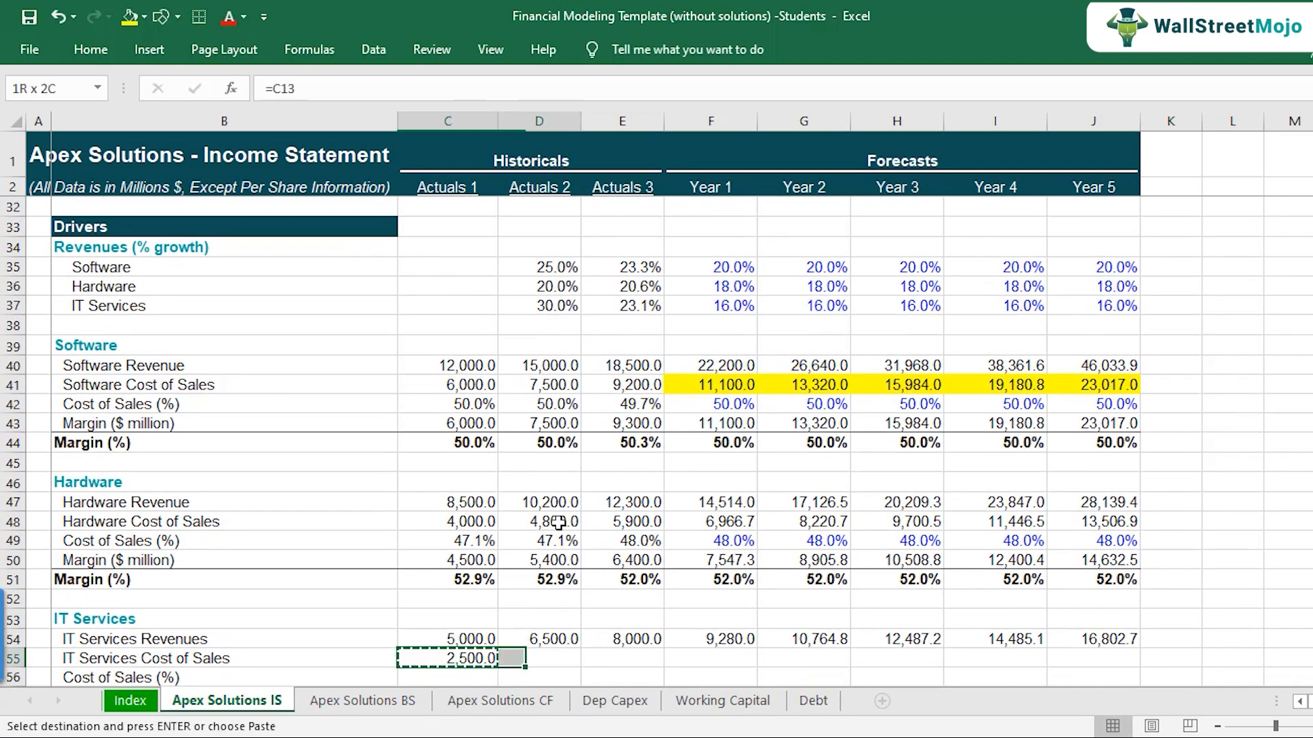
pyautogui.press('Down')
pyautogui.press('Down')
pyautogui.press('Up')
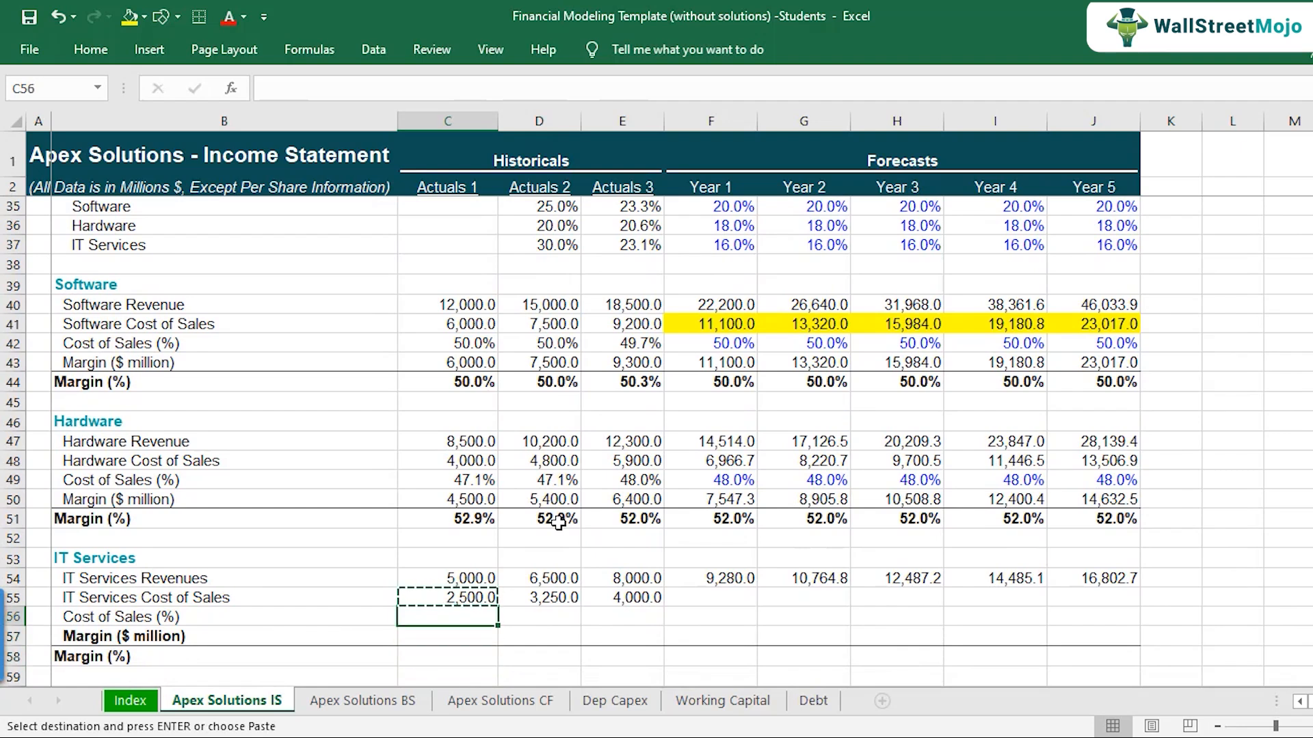
pyautogui.press('Escape')
# Calculate the Actuals 1 IT Services Cost of Sales (%) in C56 as =C55/C54 and check the formula's references
pyautogui.write('=')
pyautogui.press('Up')
pyautogui.write('/')
pyautogui.press('Up')
pyautogui.press('Up')
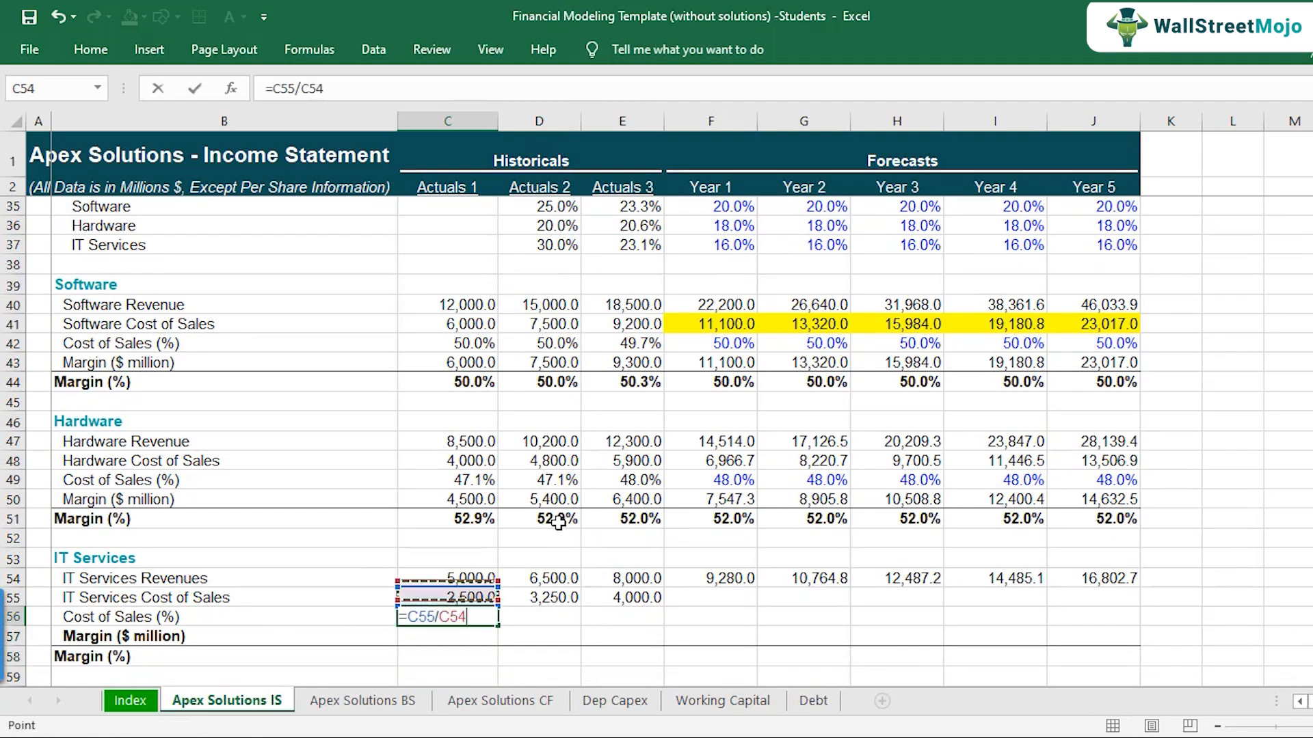
pyautogui.hotkey('ctrl', 'Return')
pyautogui.press('F2')
pyautogui.press('Escape')
# Copy the IT Services Cost of Sales (%) formula in C56 to Actuals 2 and Actuals 3, checking the Actuals 3 copy
pyautogui.hotkey('ctrl', 'c')
pyautogui.press('Right')
pyautogui.hotkey('ctrl', 'v')
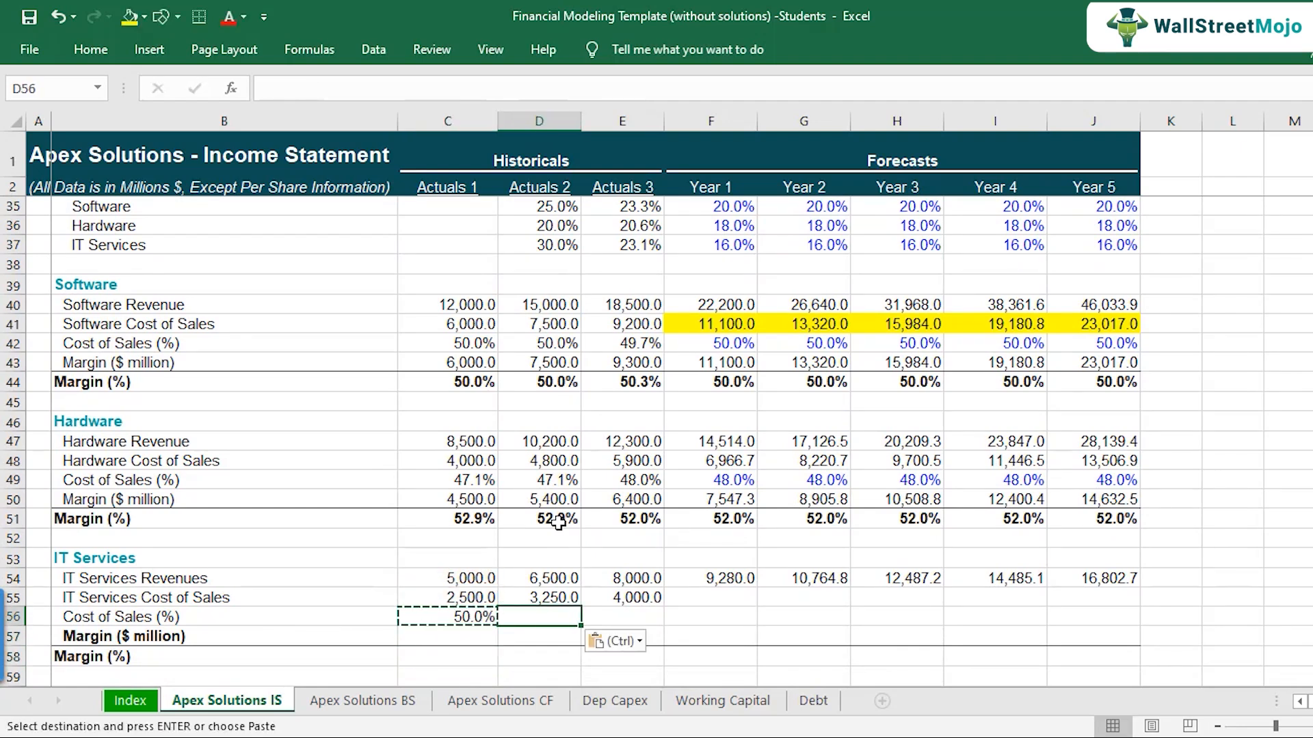
pyautogui.press('Right')
pyautogui.hotkey('ctrl', 'v')
pyautogui.press('F2')
pyautogui.press('Escape')
pyautogui.press('Left')
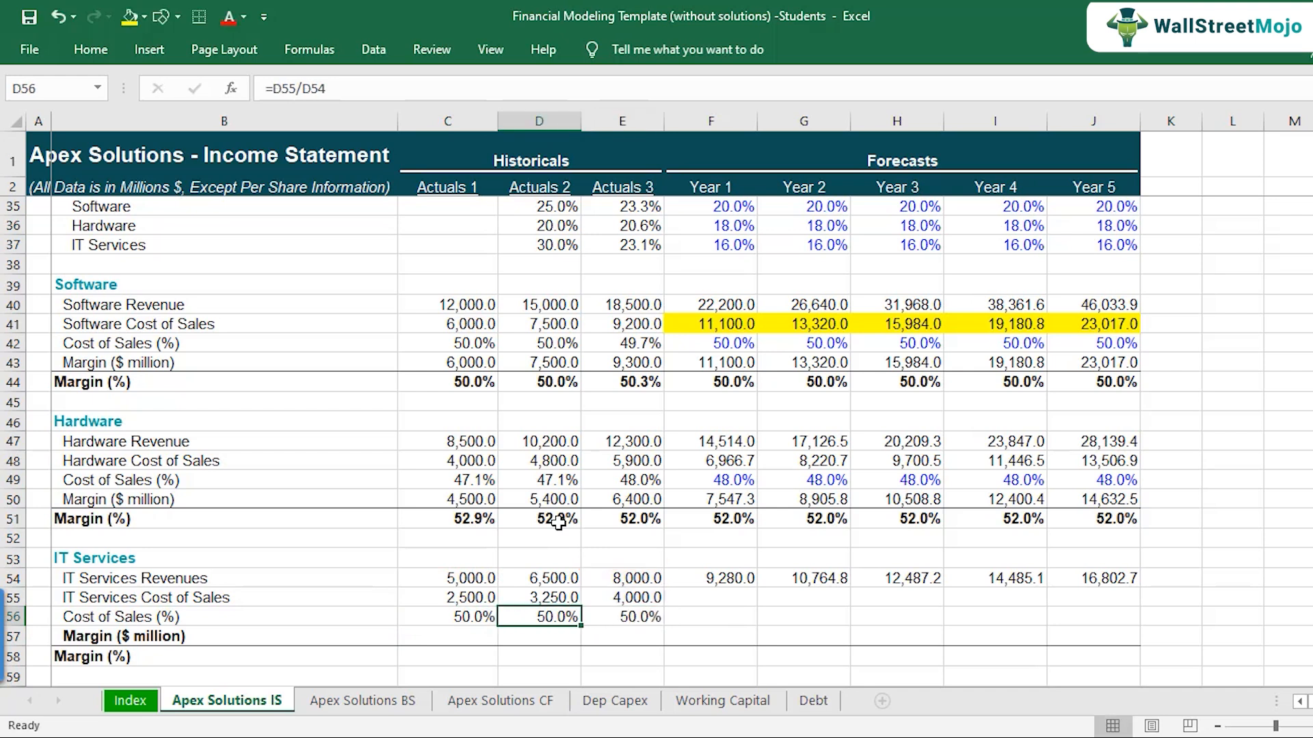
# Set the Year 1 IT Services Cost of Sales (%) in F56 to 50%
pyautogui.press('Right')
pyautogui.press('Right')
pyautogui.write('50%')
pyautogui.hotkey('ctrl', 'Return')
# Copy the Year 1 IT Services Cost of Sales (%) to Year 2 through Year 5 and review the forecast percentages
pyautogui.hotkey('ctrl', 'c')
pyautogui.hotkey('shift', 'Right')
pyautogui.hotkey('shift', 'Right')
pyautogui.hotkey('shift', 'Right')
pyautogui.hotkey('shift', 'Right')
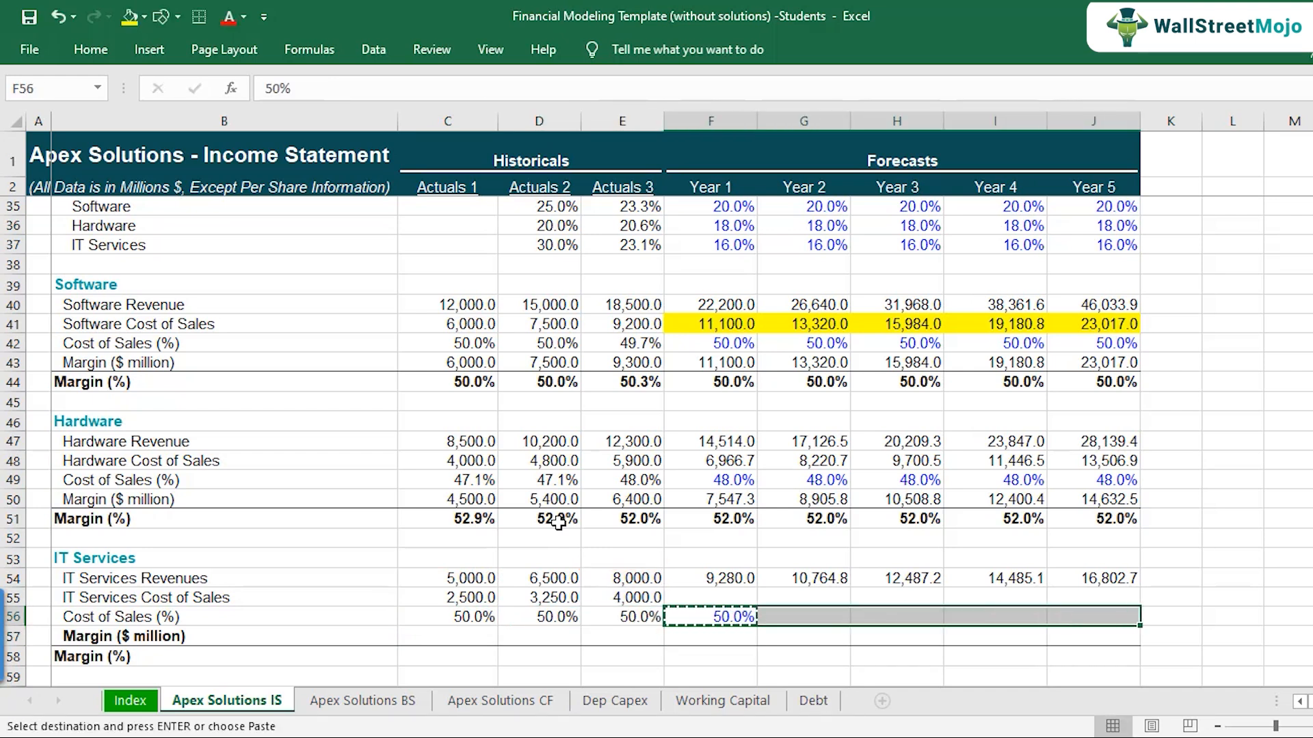
pyautogui.hotkey('ctrl', 'v')
pyautogui.scroll(-2, 735, 496)
pyautogui.doubleClick(735, 495)
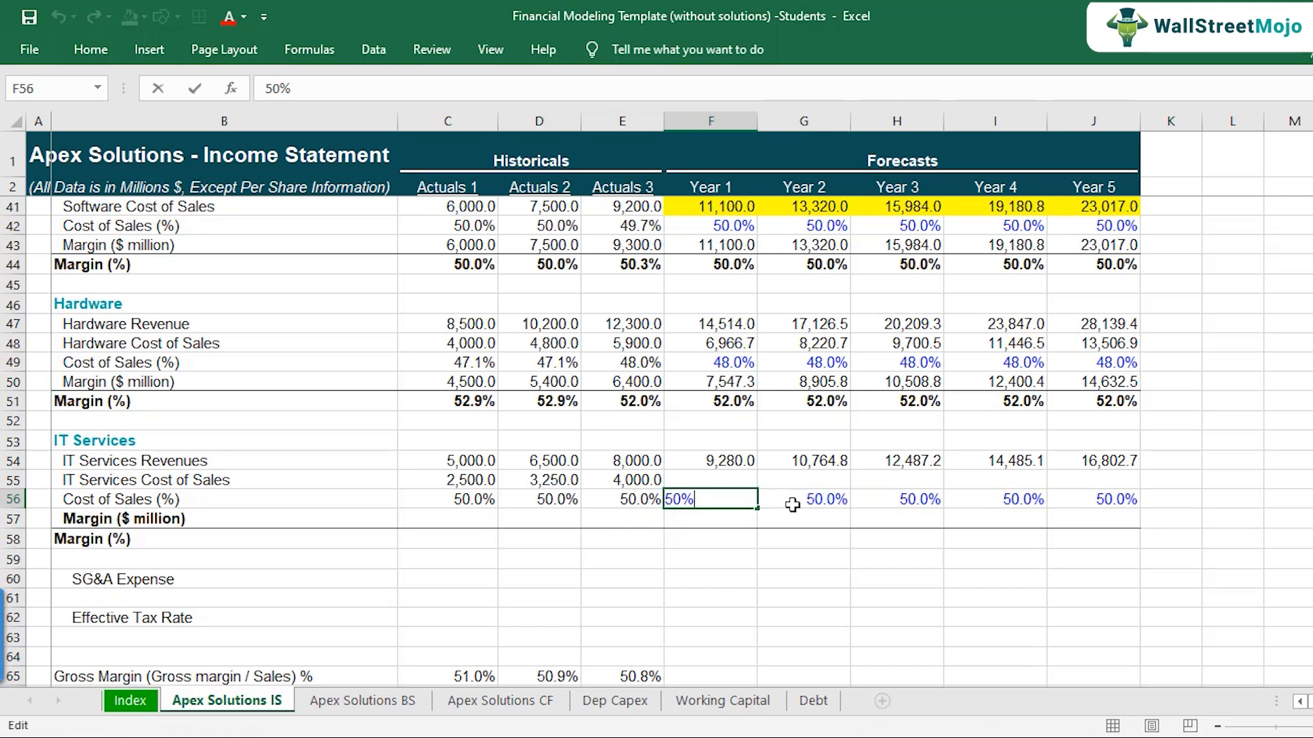
pyautogui.click(797, 503)
pyautogui.click(971, 503)
pyautogui.click(1114, 495)
pyautogui.moveTo(1114, 496); pyautogui.dragTo(742, 494)
# Calculate the Year 1 IT Services Cost of Sales in F55 as =F54*F56
pyautogui.click(738, 478)
pyautogui.write('=')
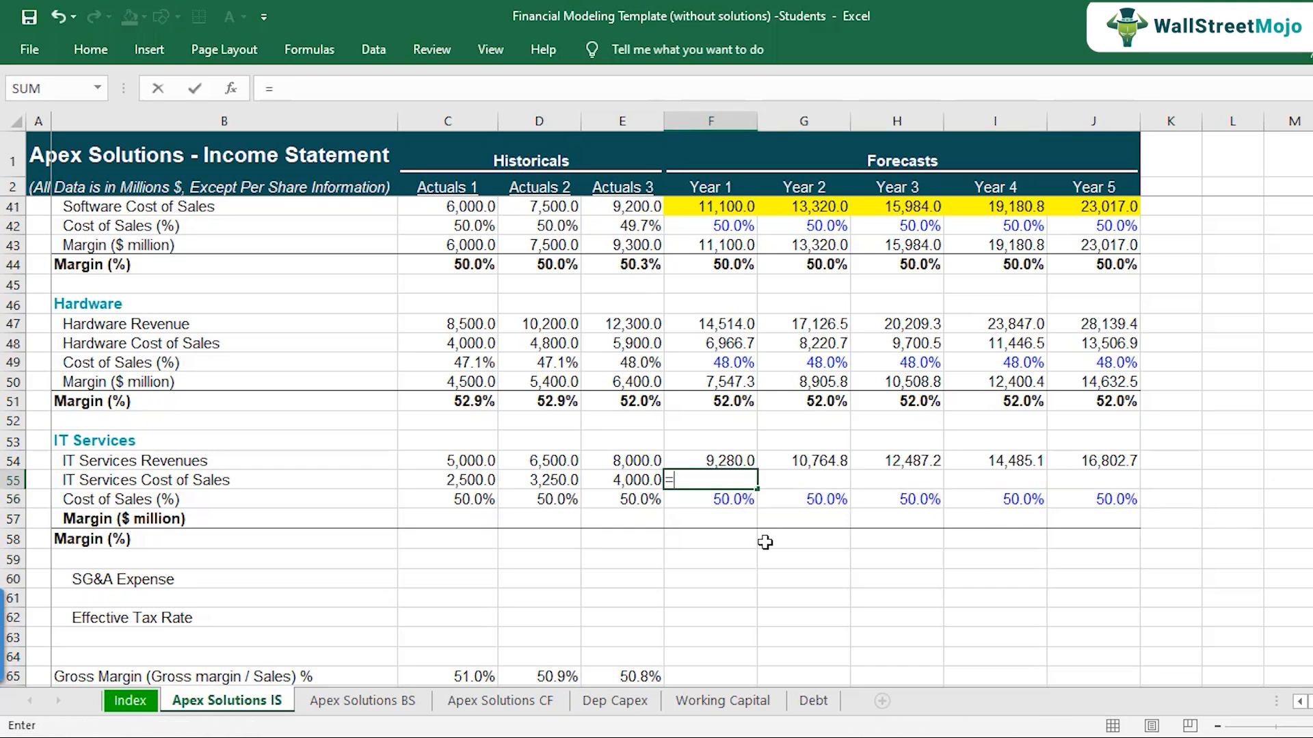
pyautogui.press('Up')
pyautogui.write('*')
pyautogui.press('Down')
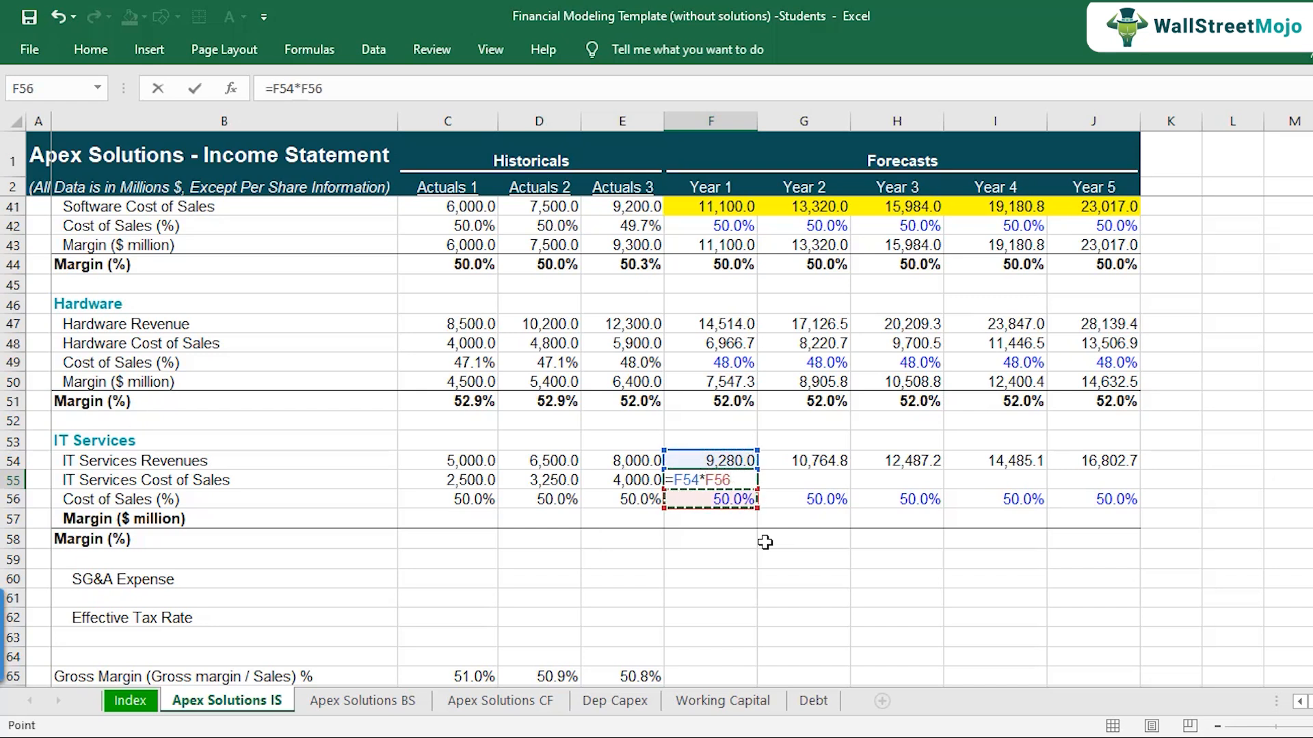
pyautogui.hotkey('ctrl', 'Return')
# Copy the IT Services Cost of Sales formula in F55 to Year 2 through Year 5 and check the copies
pyautogui.hotkey('ctrl', 'c')
pyautogui.hotkey('shift', 'Right')
pyautogui.hotkey('shift', 'Right')
pyautogui.hotkey('shift', 'Right')
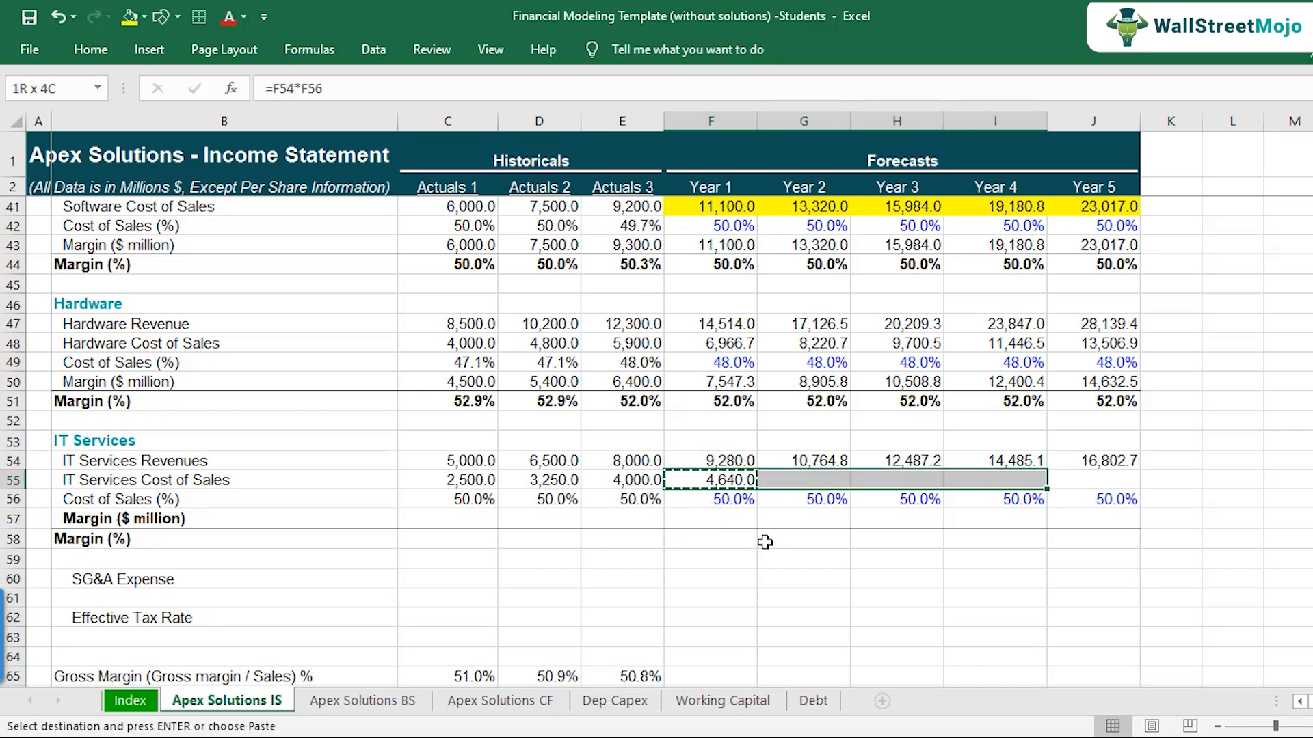
pyautogui.hotkey('shift', 'Right')
pyautogui.hotkey('ctrl', 'v')
pyautogui.hotkey('shift', 'BackSpace')
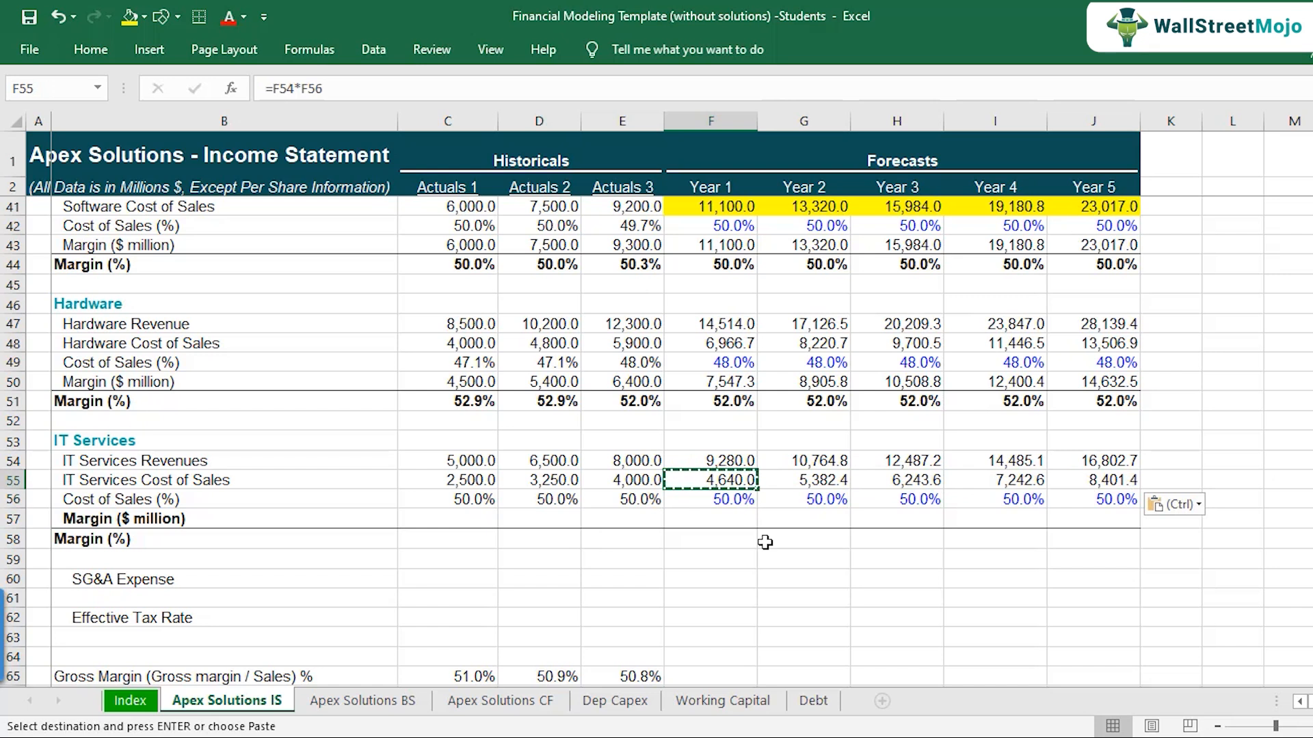
pyautogui.press('Escape')
pyautogui.press('Right')
pyautogui.press('Right')
pyautogui.press('Right')
pyautogui.press('Right')
pyautogui.press('Left')
pyautogui.press('Left')
pyautogui.press('Left')
pyautogui.press('Left')
# Calculate the Actuals 1 IT Services Margin ($ million) in C57 as =C54-C55
pyautogui.press('Left')
pyautogui.press('Left')
pyautogui.press('Left')
pyautogui.press('Down')
pyautogui.press('Down')
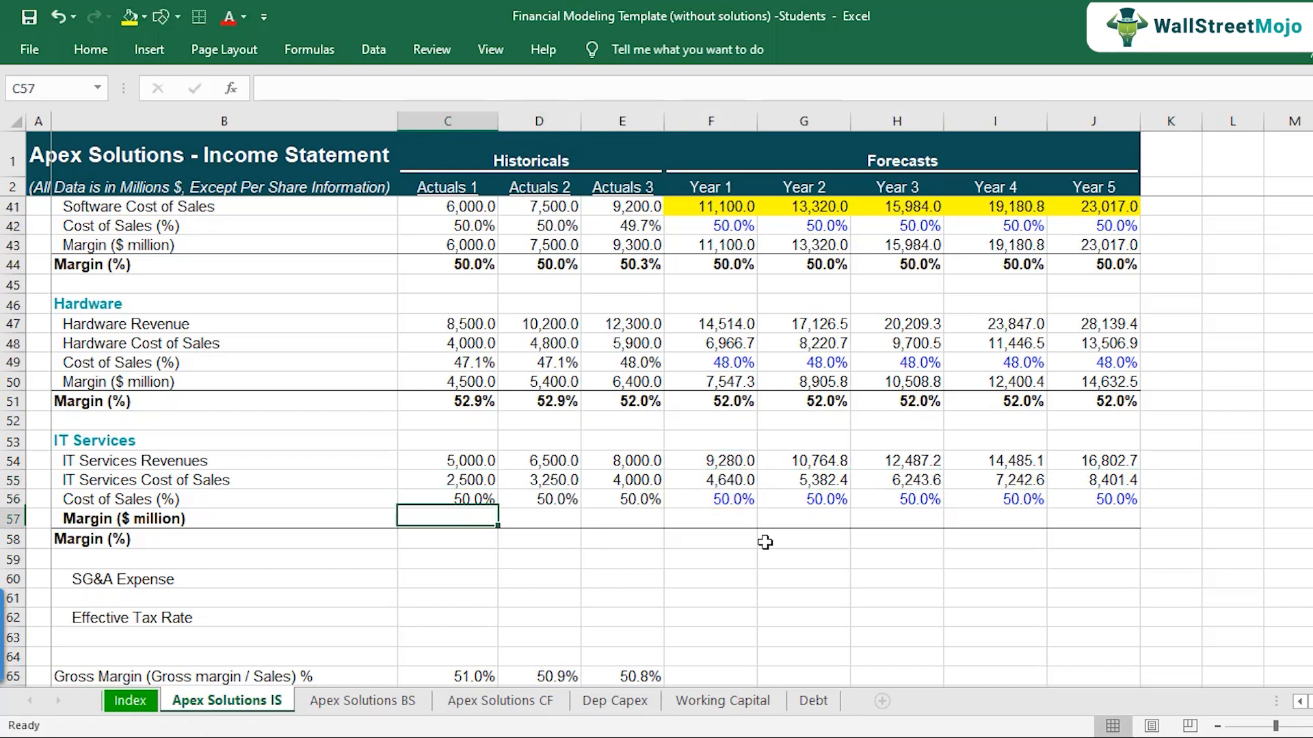
pyautogui.write('=')
pyautogui.press('Up')
pyautogui.press('Up')
pyautogui.press('Up')
pyautogui.write('-')
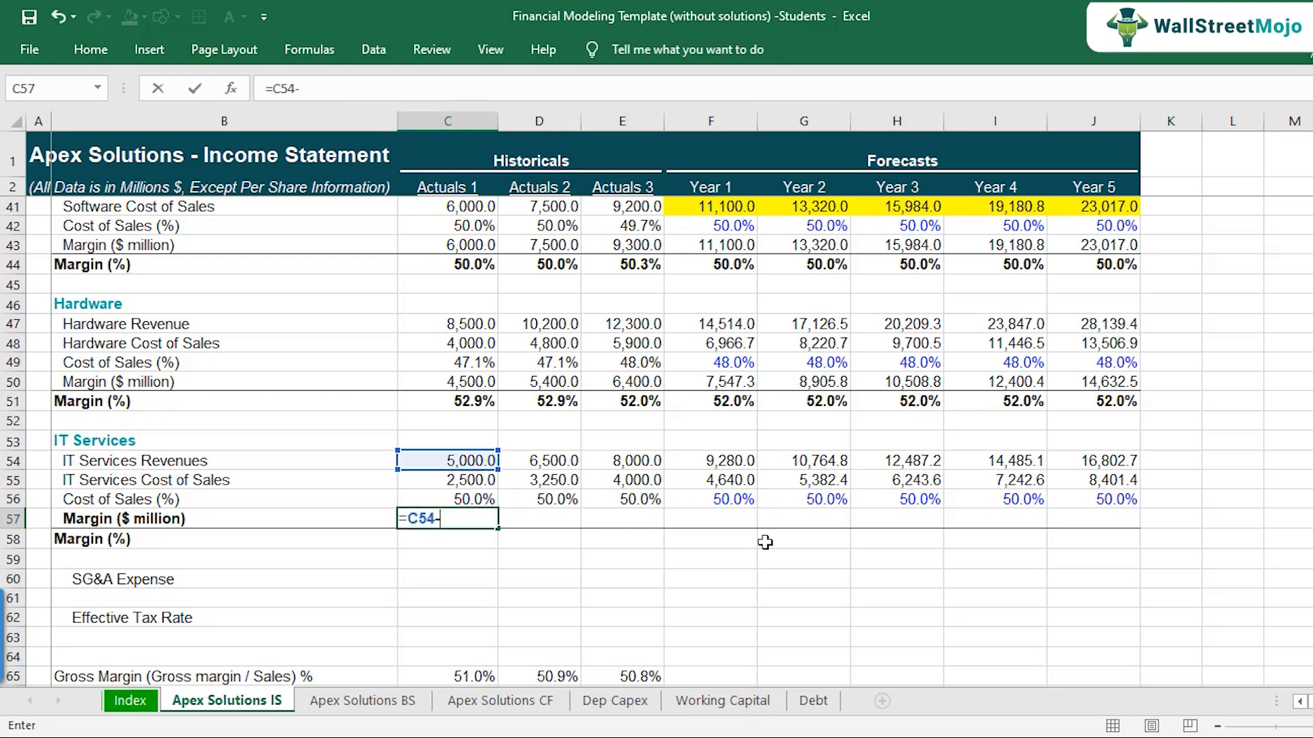
pyautogui.press('Up')
pyautogui.press('Up')
pyautogui.press('Return')
pyautogui.press('Up')
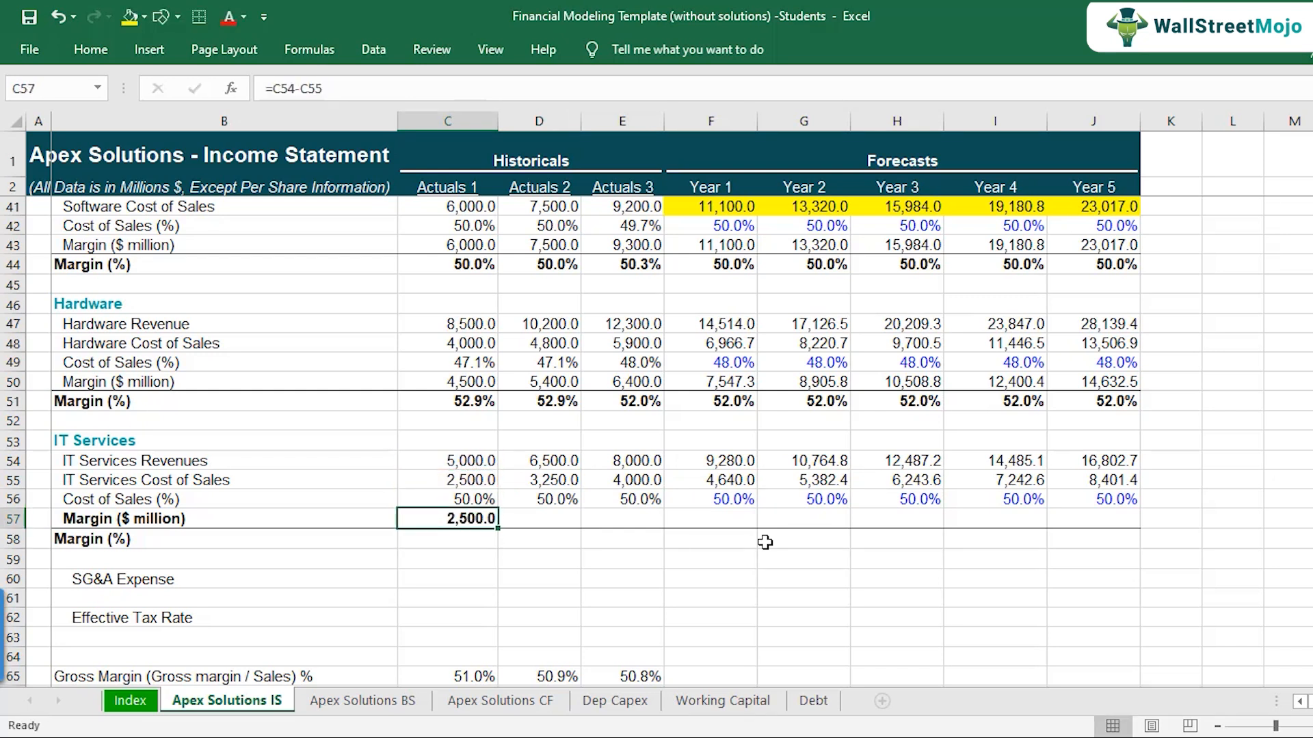
# Copy the IT Services Margin ($ million) formula in C57 across Actuals 2 through Year 5
pyautogui.hotkey('ctrl', 'c')
pyautogui.hotkey('shift', 'Right')
pyautogui.hotkey('shift', 'Right')
pyautogui.hotkey('shift', 'Right')
pyautogui.hotkey('shift', 'Right')
pyautogui.hotkey('shift', 'Right')
pyautogui.hotkey('shift', 'Right')
pyautogui.hotkey('shift', 'Right')
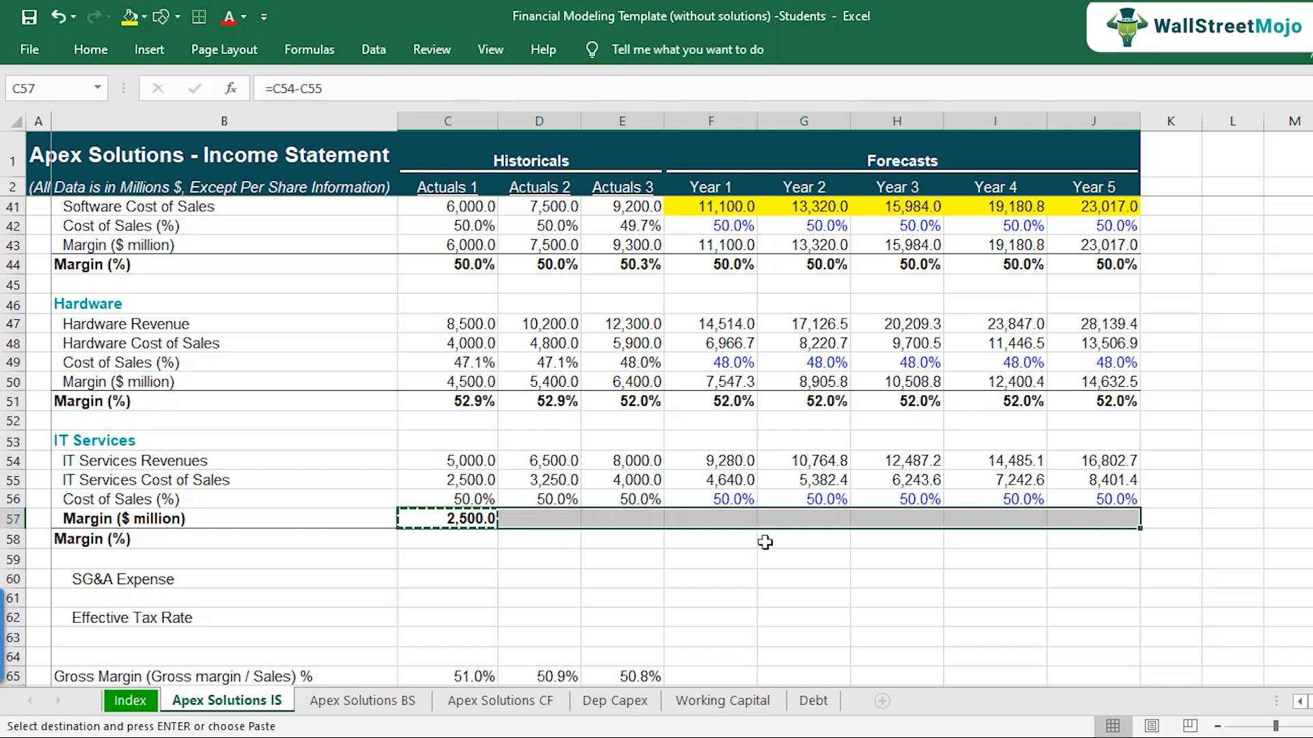
pyautogui.hotkey('ctrl', 'v')
# Calculate the Actuals 1 IT Services Margin (%) in C58 as =C57/C54
pyautogui.press('Down')
pyautogui.write('=')
pyautogui.press('Up')
pyautogui.write('/')
pyautogui.press('Up')
pyautogui.press('Up')
pyautogui.press('Up')
pyautogui.press('Up')
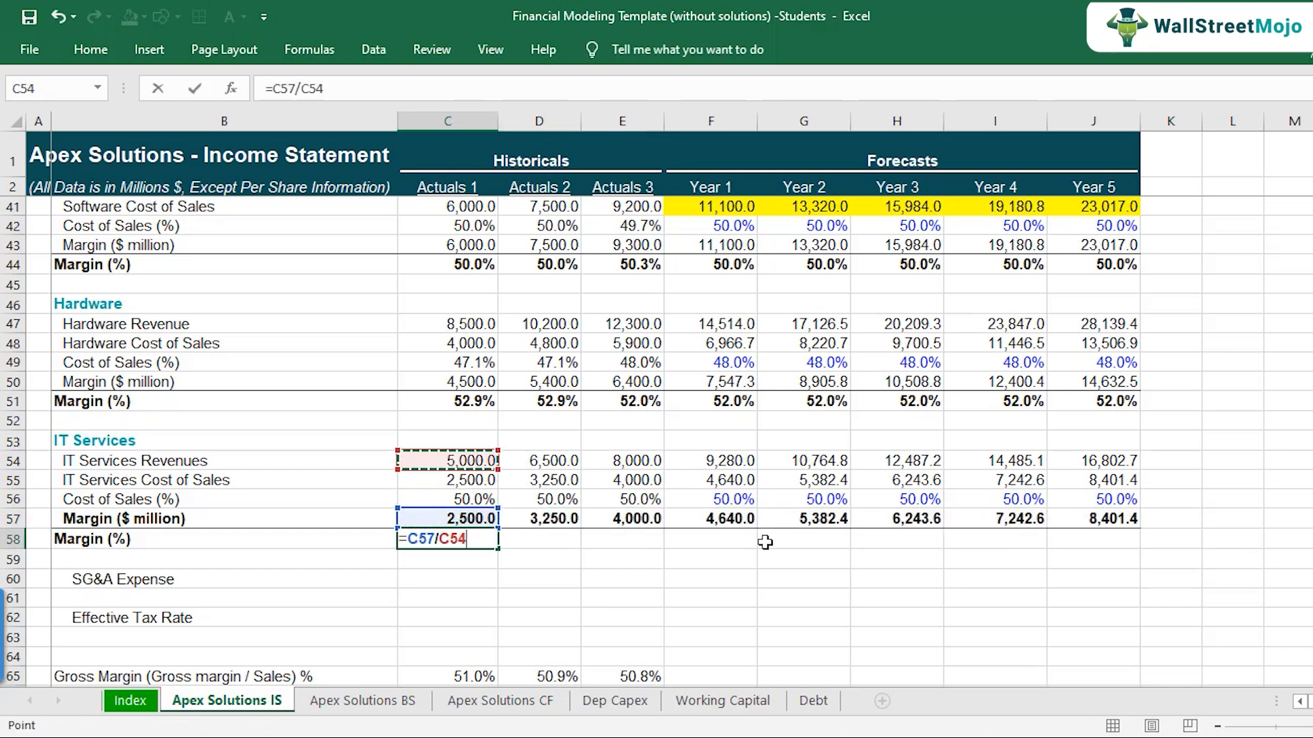
pyautogui.press('Return')
pyautogui.press('Up')
# Copy the IT Services Margin (%) formula in C58 across Actuals 2 through Year 5
pyautogui.hotkey('ctrl', 'c')
pyautogui.hotkey('shift', 'Right')
pyautogui.hotkey('shift', 'Right')
pyautogui.hotkey('shift', 'Right')
pyautogui.hotkey('shift', 'Right')
pyautogui.hotkey('shift', 'Right')
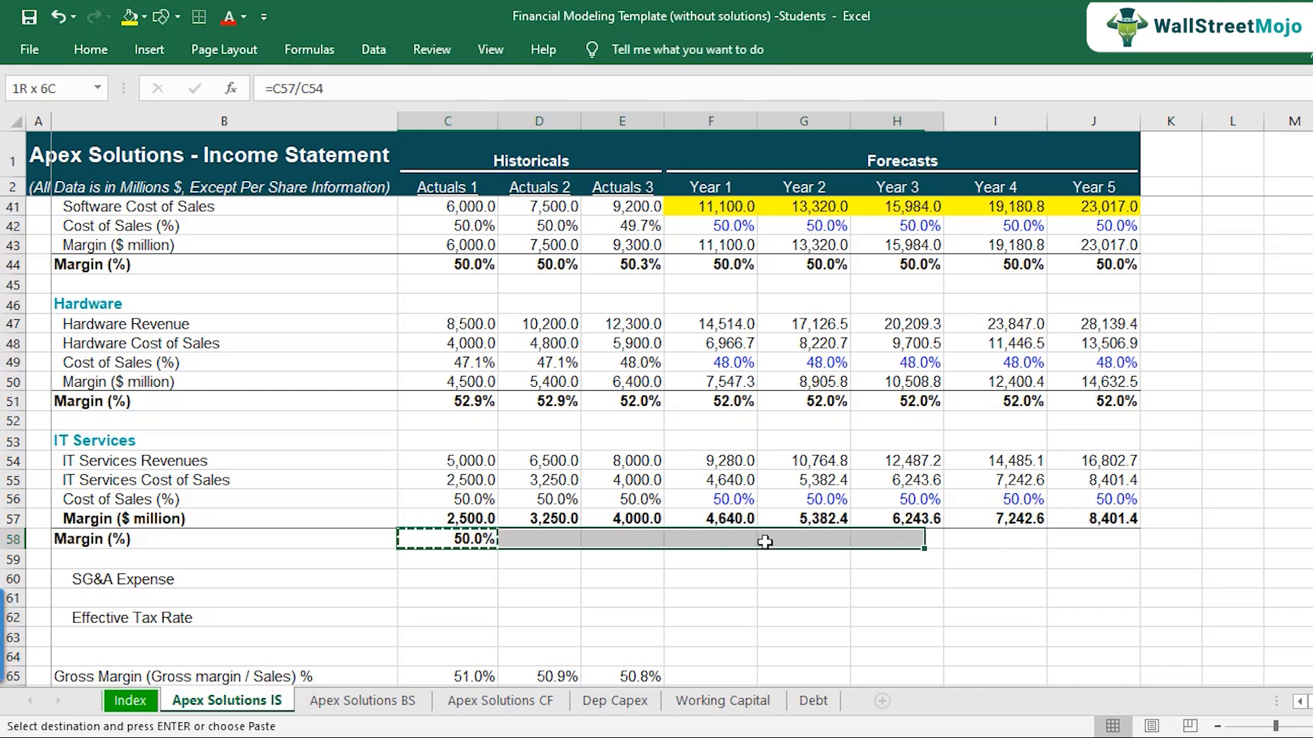
pyautogui.hotkey('shift', 'Right')
pyautogui.hotkey('shift', 'Right')
pyautogui.hotkey('ctrl', 'v')
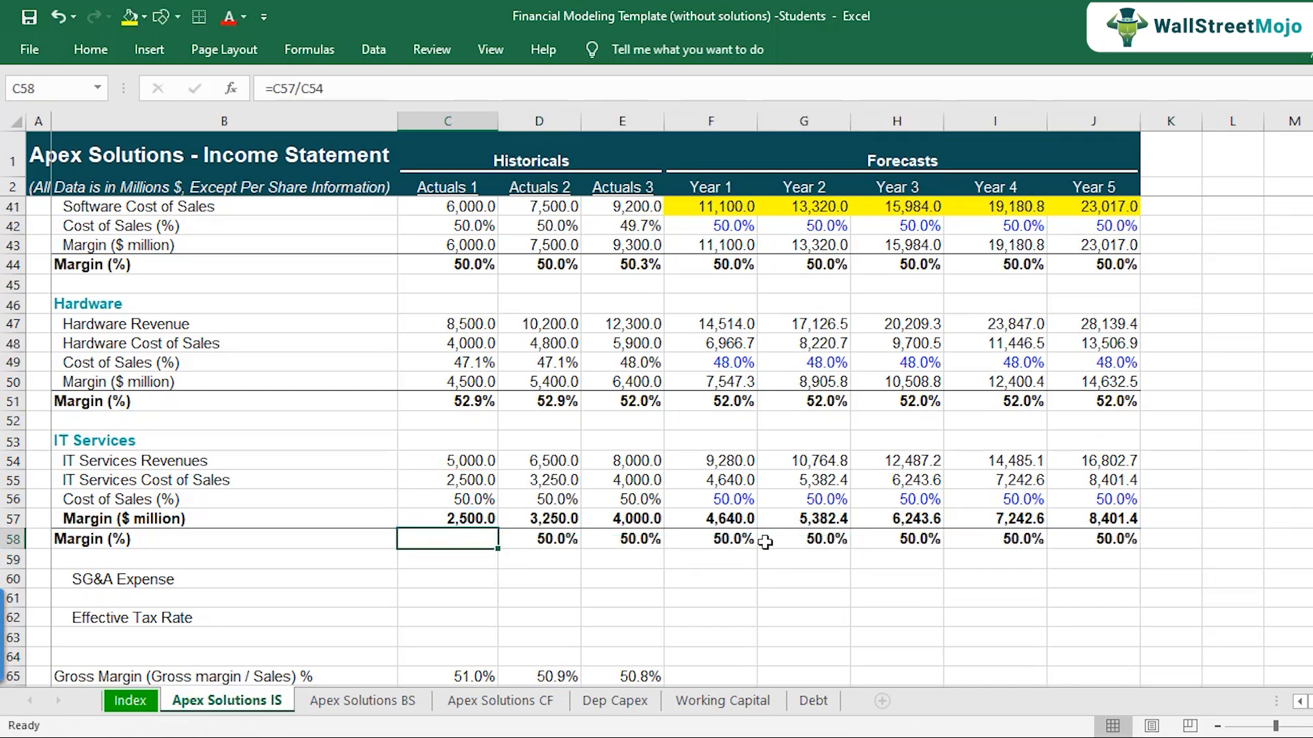
# Highlight the Software, Hardware and IT Services Cost of Sales labels in yellow
pyautogui.scroll(2, 765, 542)
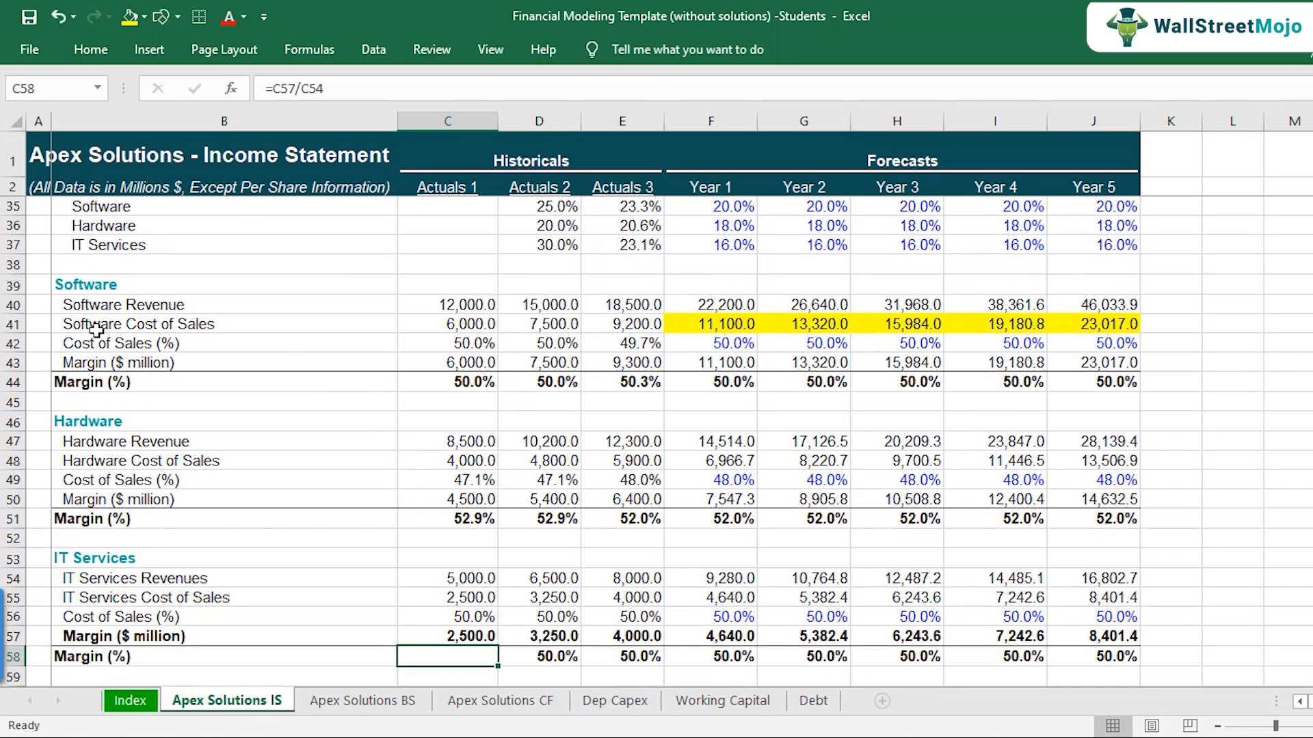
pyautogui.click(96, 326)
pyautogui.keyDown('ctrl'); pyautogui.click(133, 463); pyautogui.keyUp('ctrl')
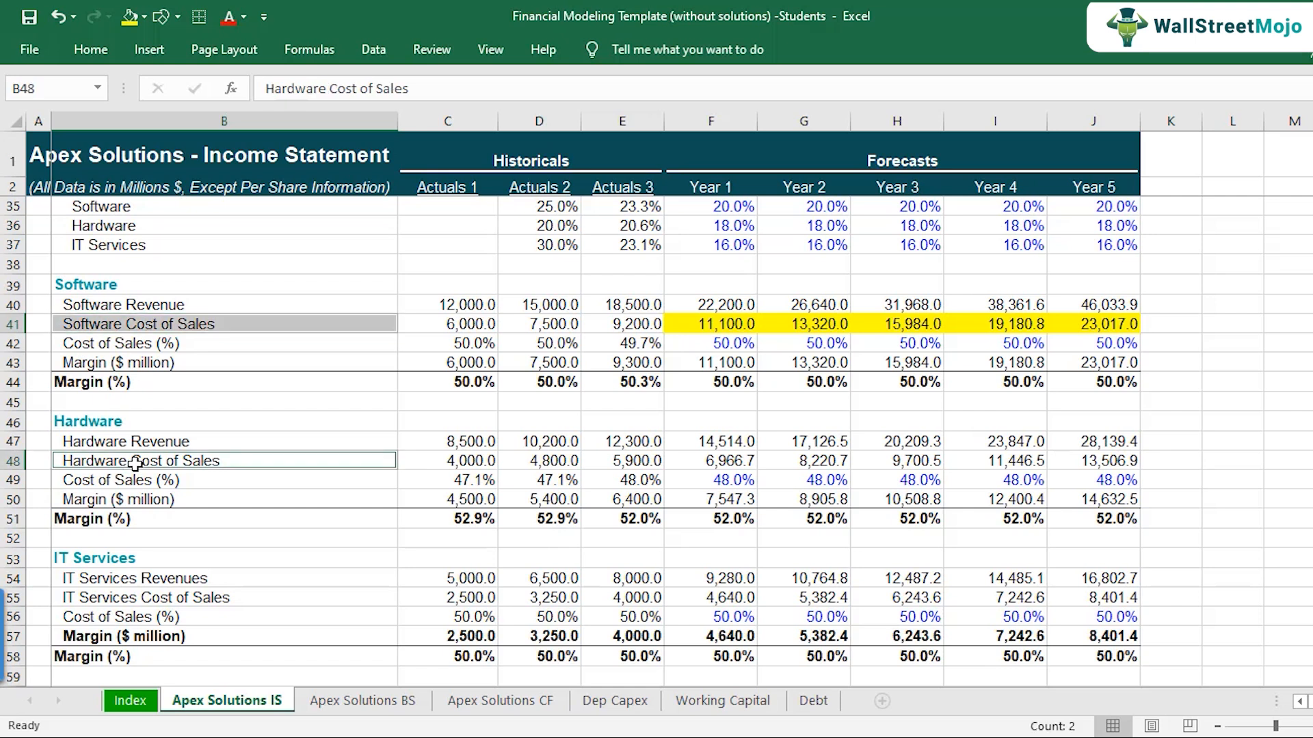
pyautogui.keyDown('ctrl'); pyautogui.click(144, 597); pyautogui.keyUp('ctrl')
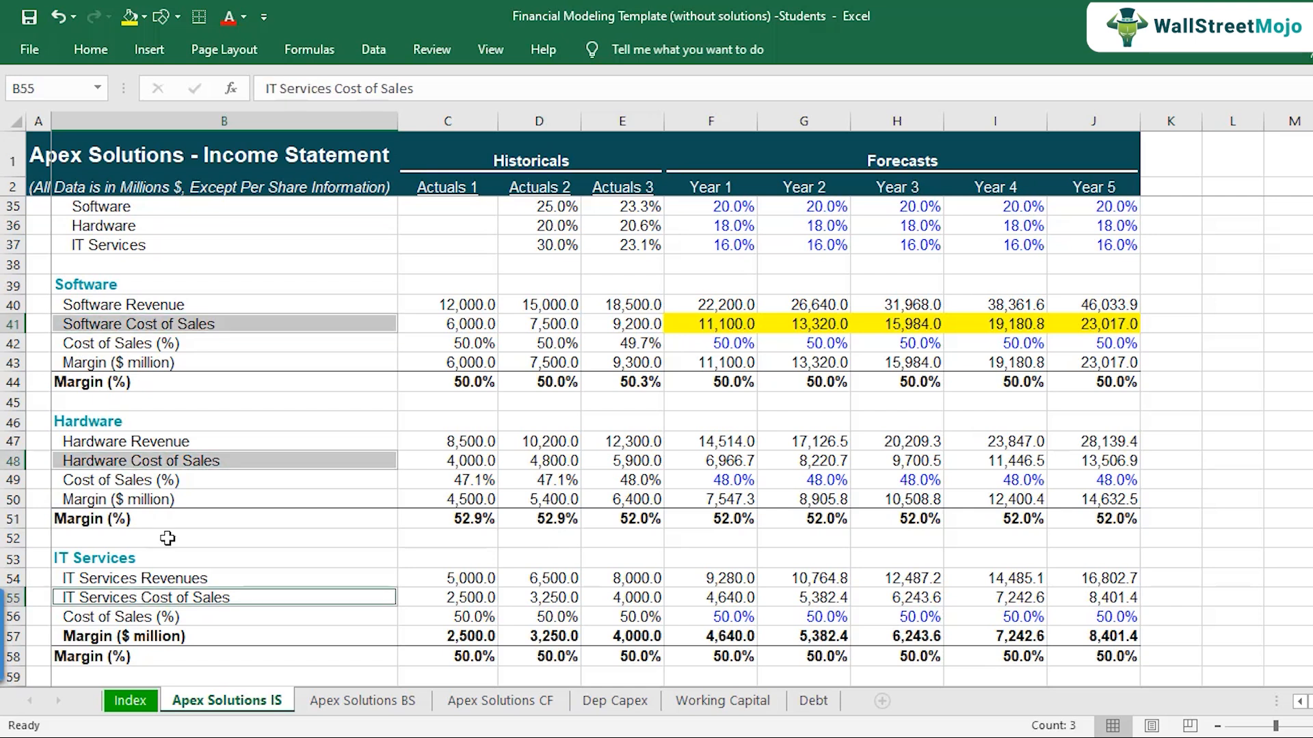
pyautogui.click(129, 18)
# Highlight the Year 1 to Year 5 Hardware and IT Services Cost of Sales forecasts in yellow
pyautogui.moveTo(731, 466); pyautogui.dragTo(1094, 463)
pyautogui.moveTo(744, 599); pyautogui.dragTo(1095, 599)
pyautogui.press('F4')
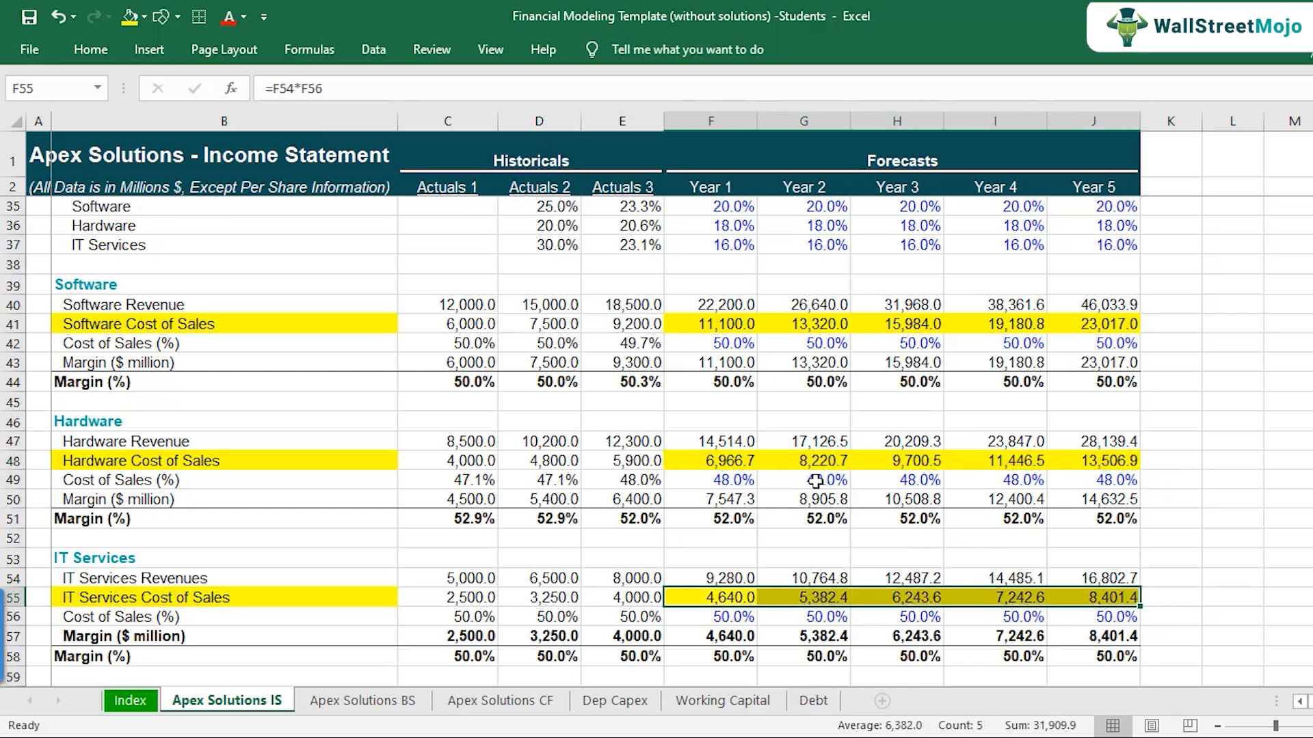
# Link the Year 1 Software cost in F11 under Cost of Sales to the Software Cost of Sales driver in F41
pyautogui.scroll(11, 814, 481)
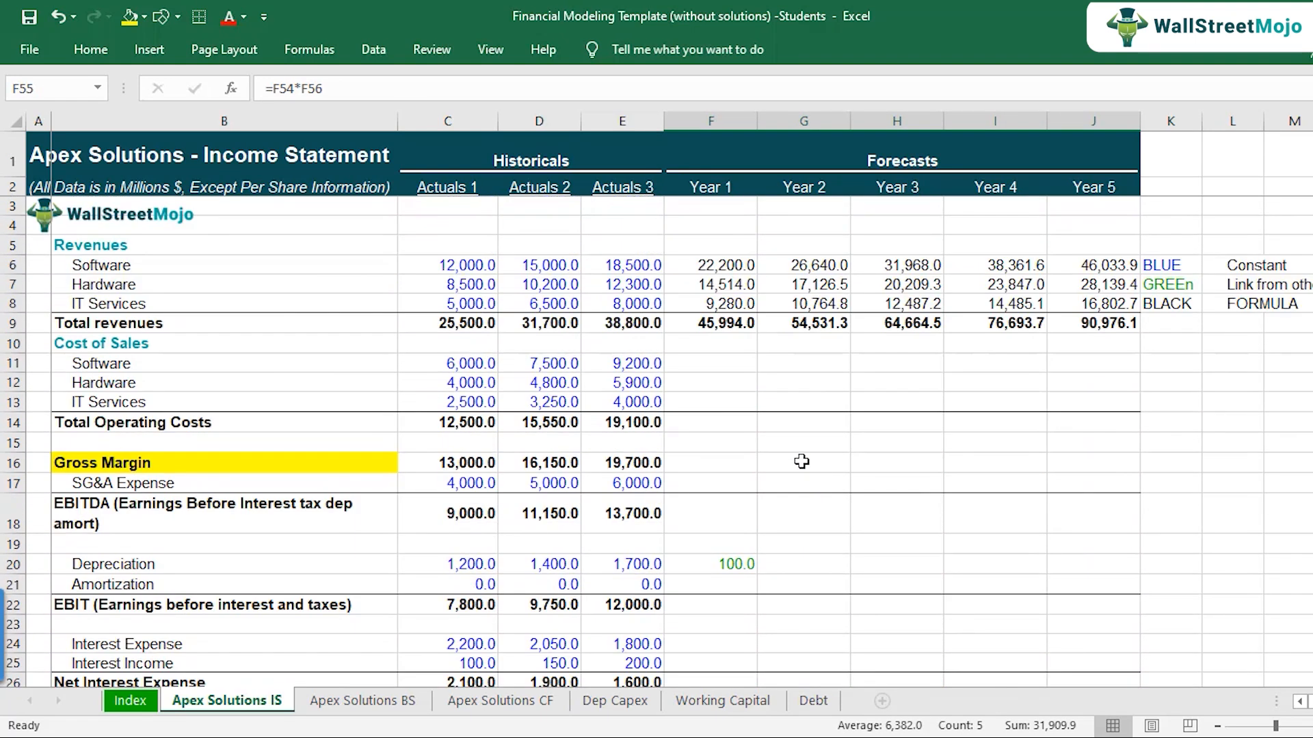
pyautogui.moveTo(718, 369); pyautogui.dragTo(1090, 407)
pyautogui.click(720, 372)
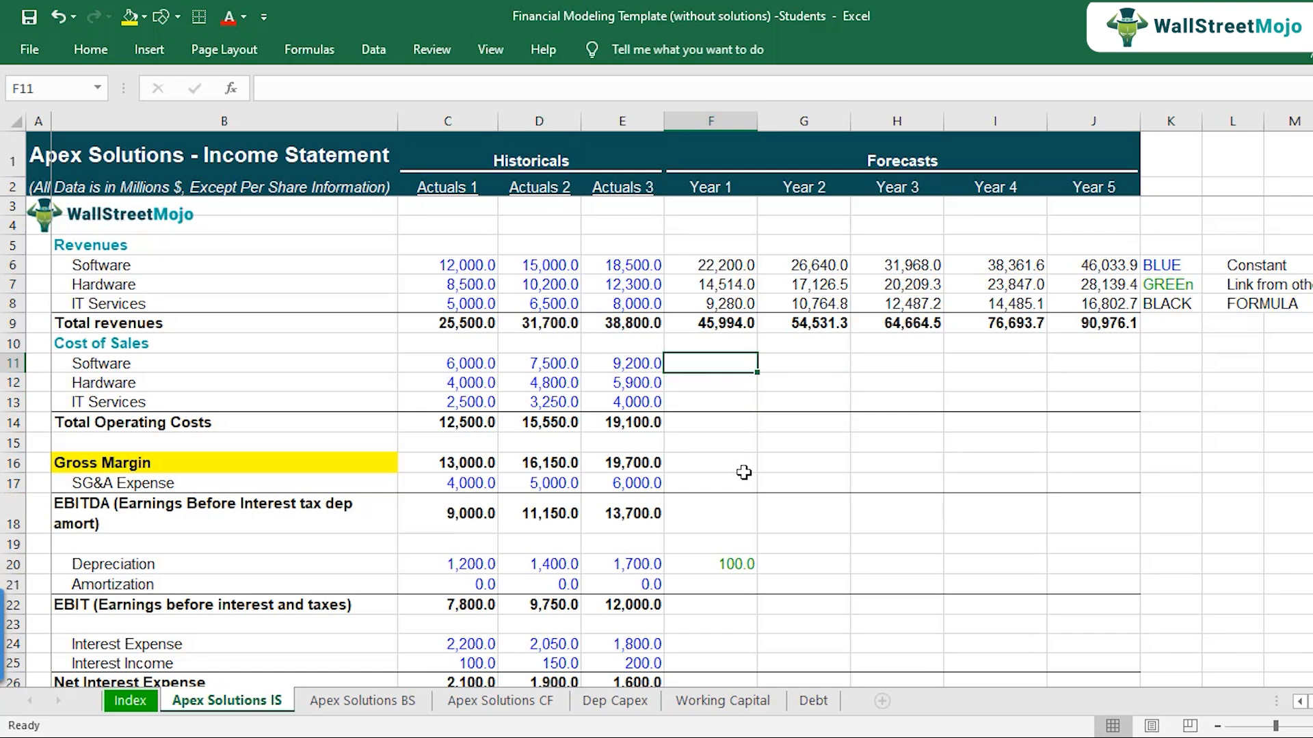
pyautogui.write('=')
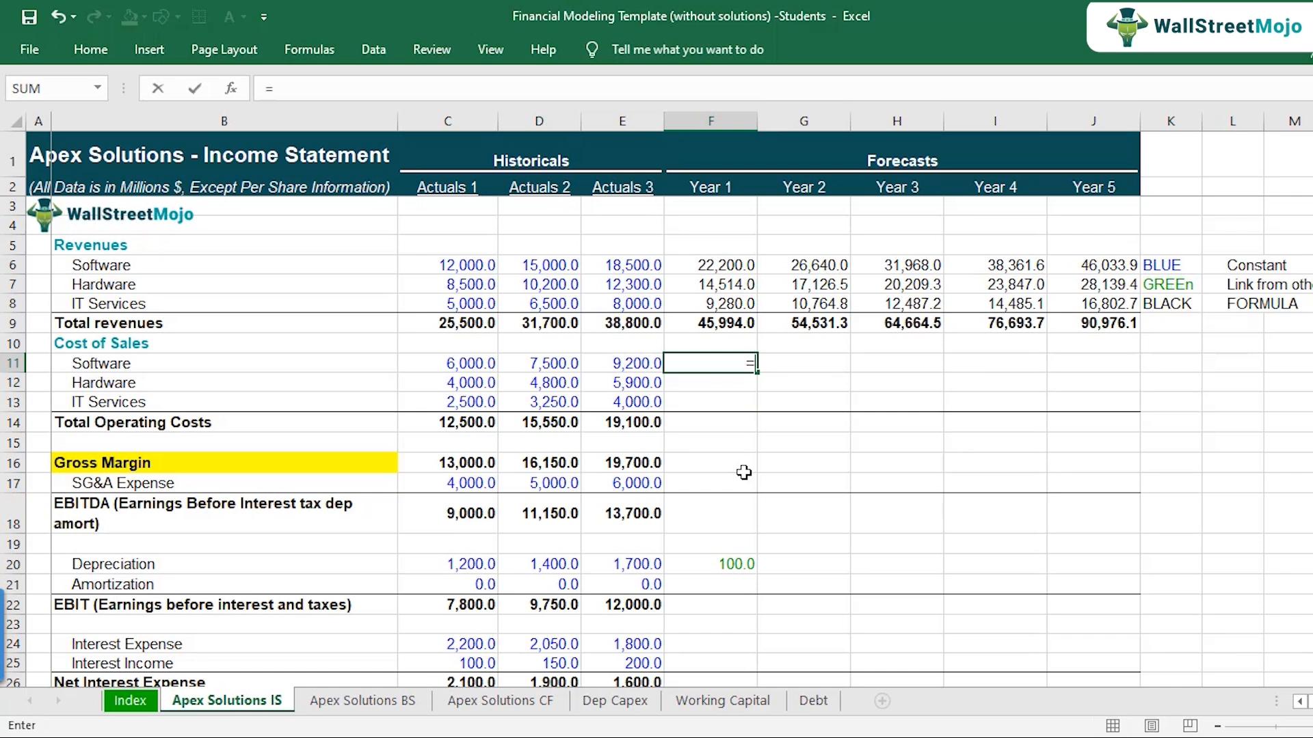
pyautogui.scroll(-8, 743, 472)
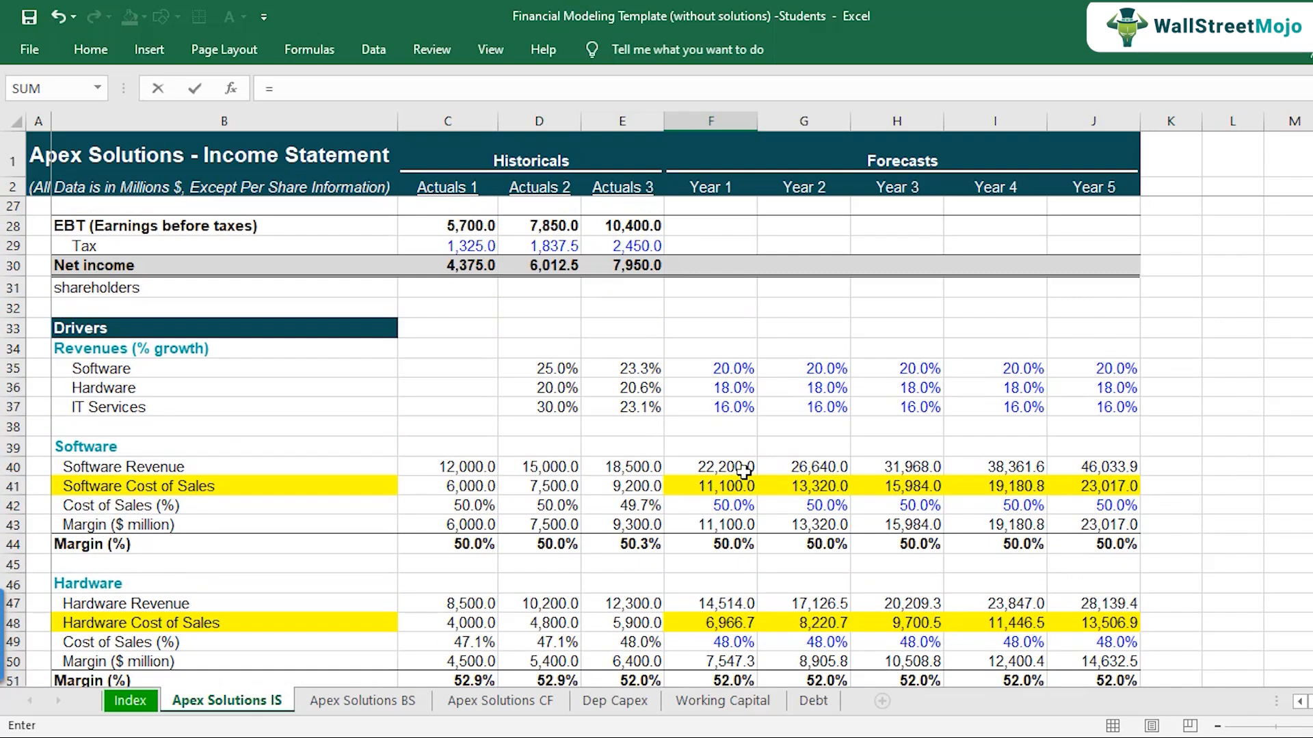
pyautogui.scroll(-2, 723, 498)
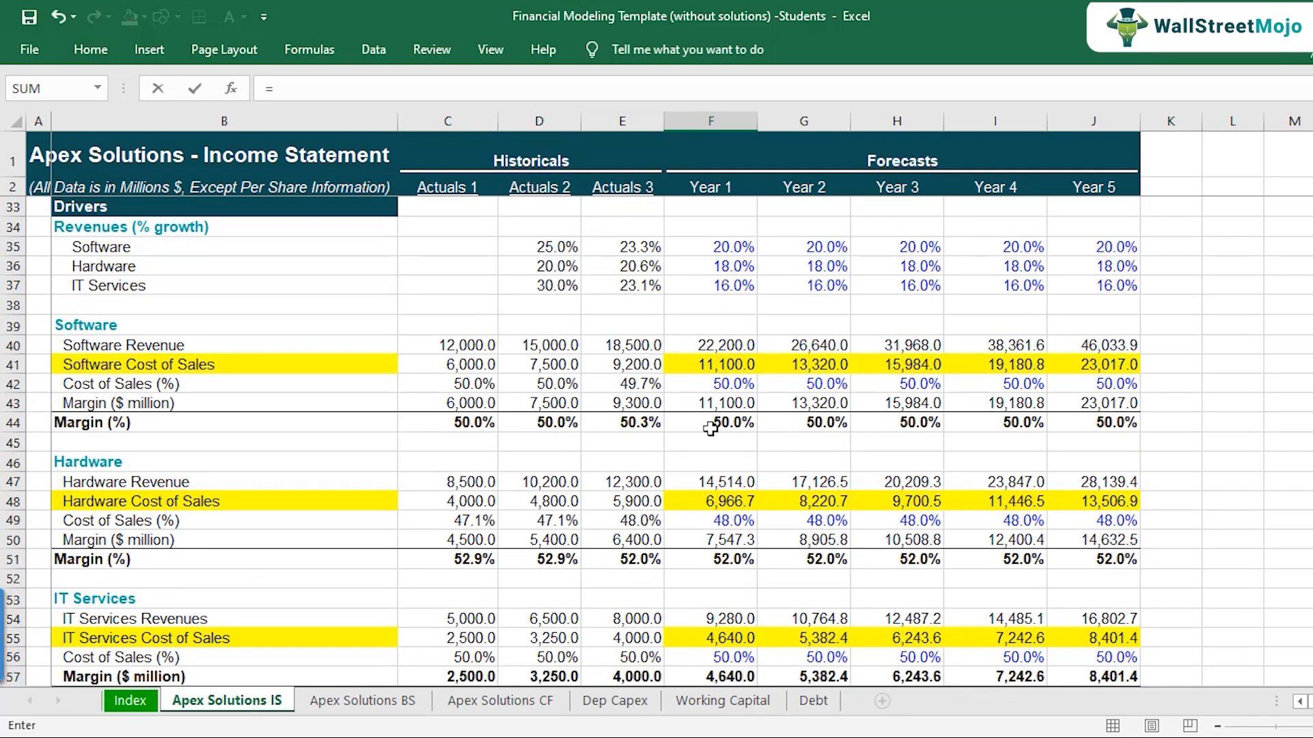
pyautogui.click(721, 365)
pyautogui.press('Return')
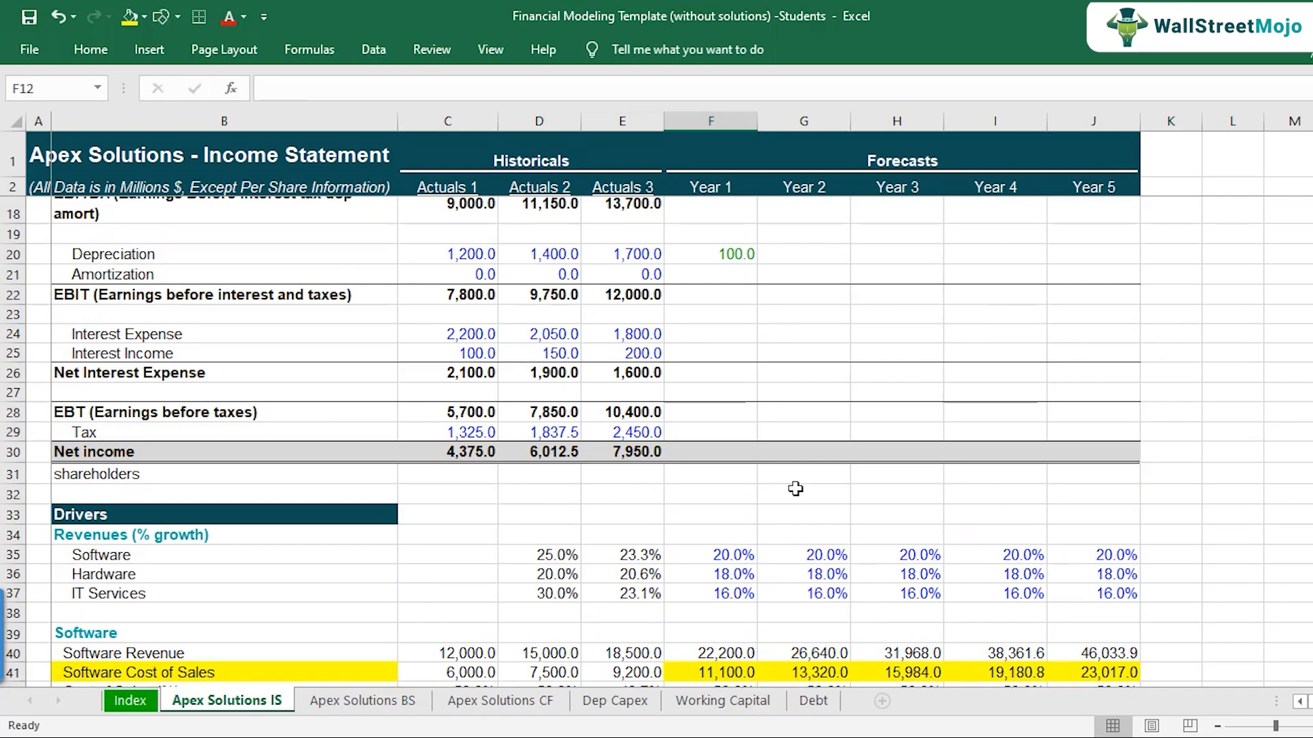
# Copy the Software cost link in F11 to Year 2 through Year 5
pyautogui.press('Up')
pyautogui.hotkey('ctrl', 'c')
pyautogui.hotkey('shift', 'Right')
pyautogui.hotkey('shift', 'Right')
pyautogui.hotkey('shift', 'Right')
pyautogui.hotkey('shift', 'Right')
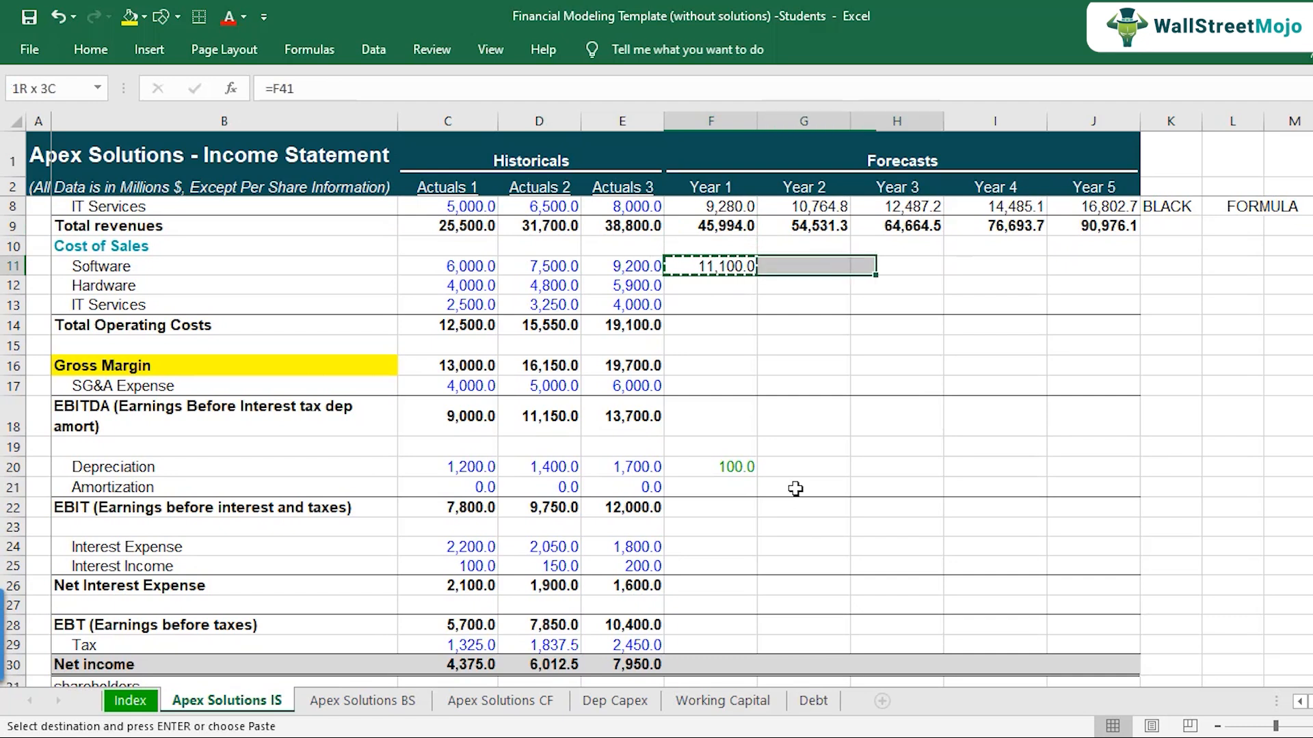
pyautogui.hotkey('ctrl', 'v')
pyautogui.press('Left')
pyautogui.press('Escape')
# Link the Year 1 Hardware cost in F12 to the Hardware Cost of Sales driver in F48
pyautogui.press('Down')
pyautogui.write('=')
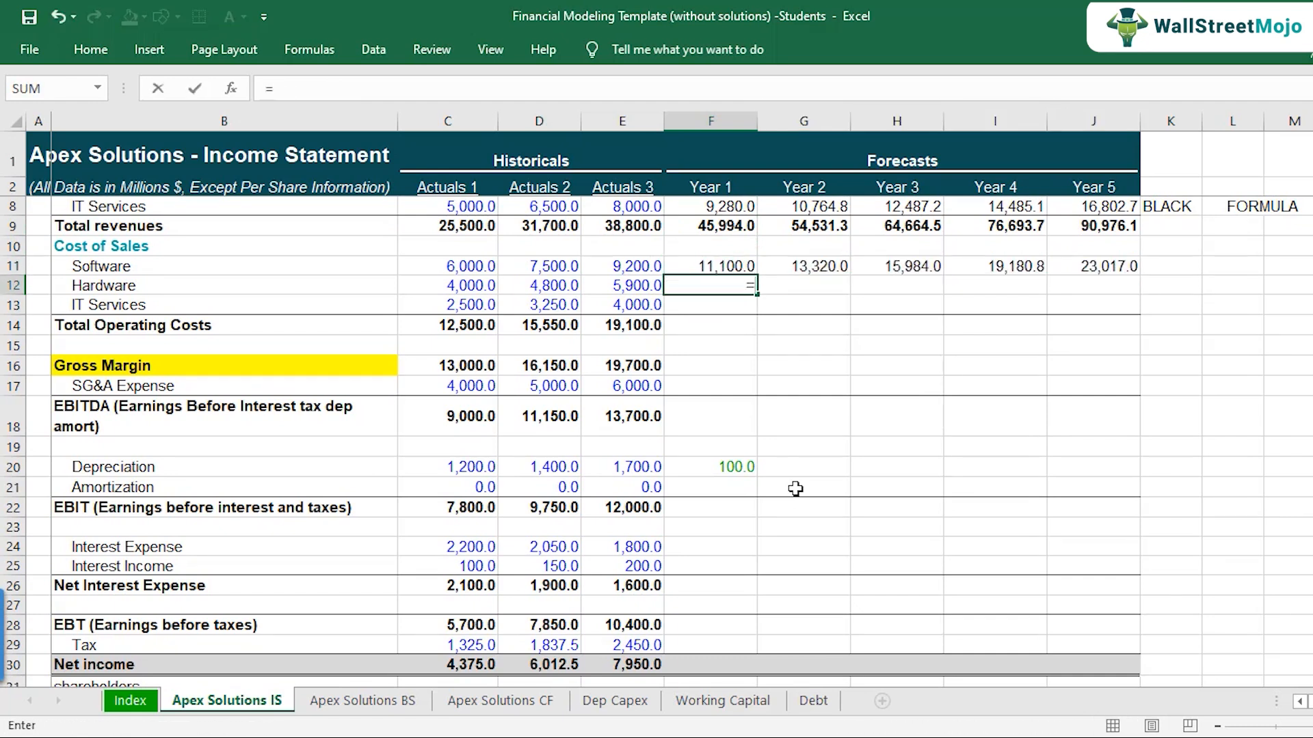
pyautogui.scroll(-8, 718, 515)
pyautogui.click(732, 527)
pyautogui.press('Return')
pyautogui.press('Up')
pyautogui.press('Up')
pyautogui.press('Up')
pyautogui.press('Down')
pyautogui.press('Down')
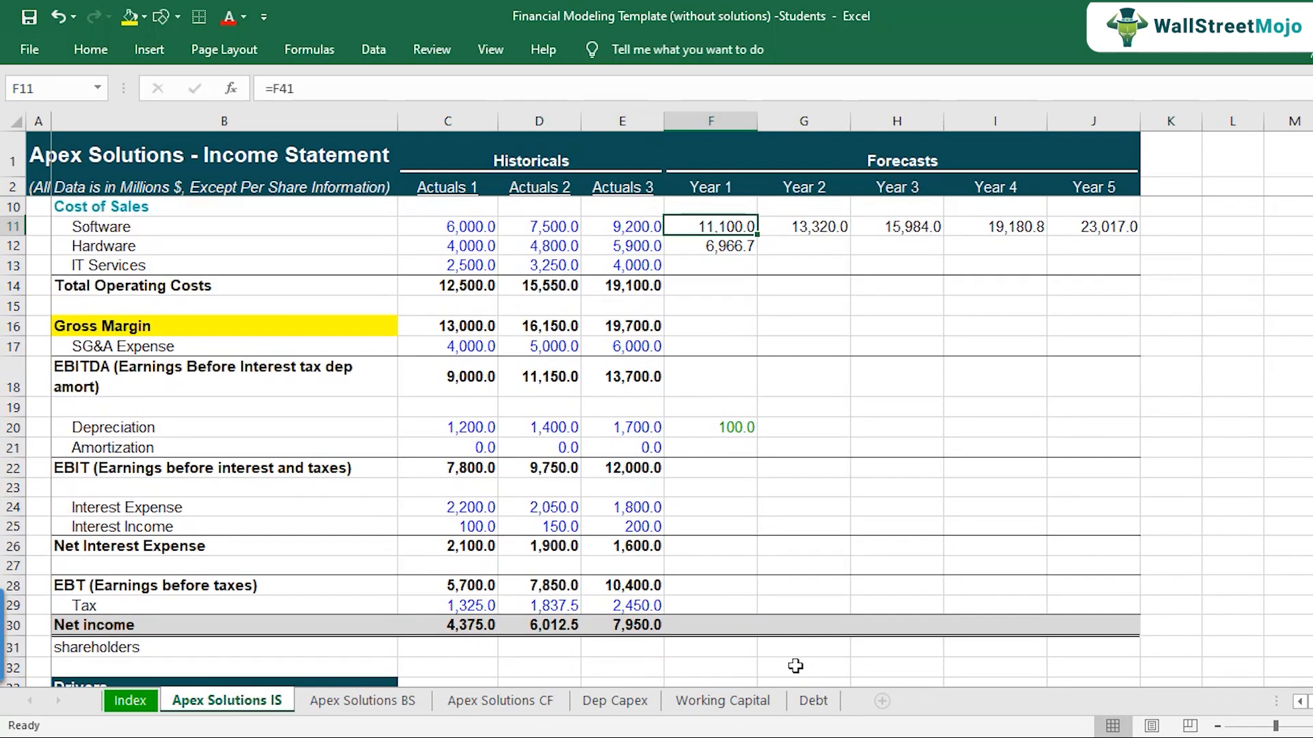
# Copy the Hardware cost link in F12 to Year 2 through Year 5
pyautogui.hotkey('ctrl', 'c')
pyautogui.hotkey('shift', 'Right')
pyautogui.hotkey('shift', 'Right')
pyautogui.hotkey('shift', 'Right')
pyautogui.hotkey('shift', 'Right')
pyautogui.hotkey('ctrl', 'v')
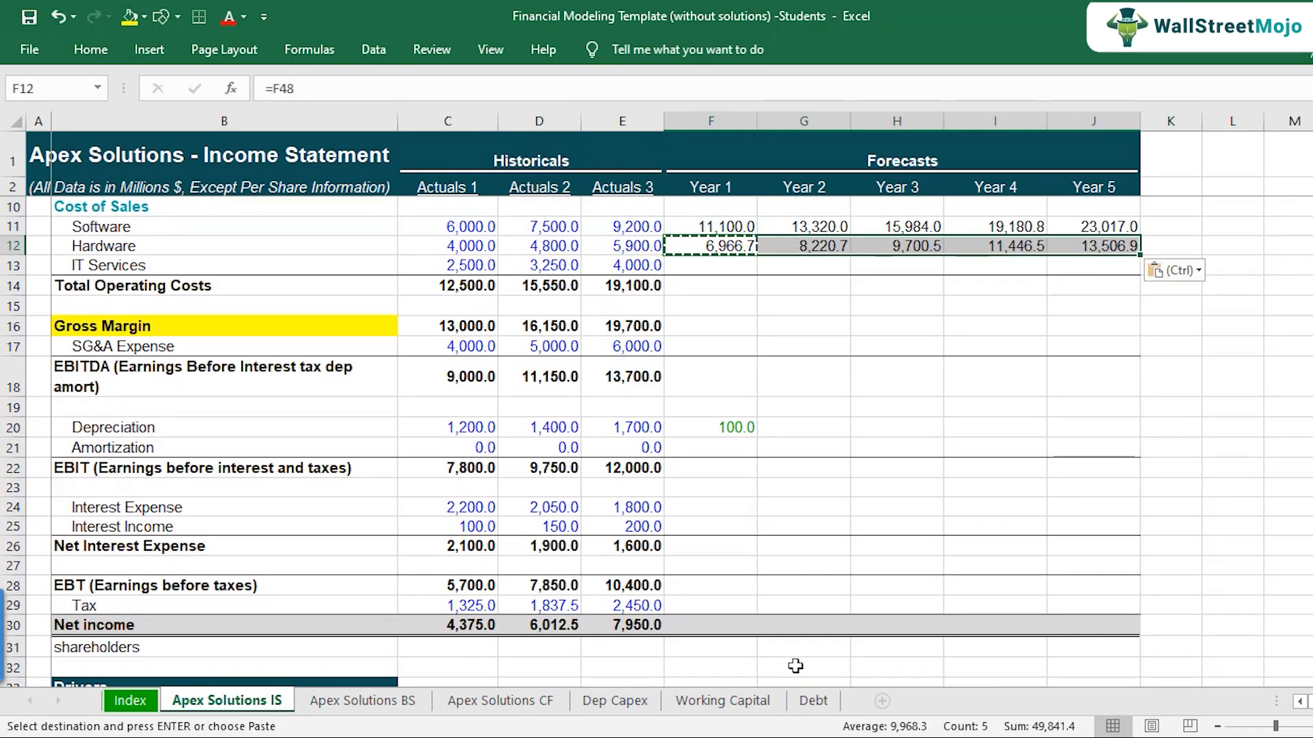
# Link the Year 1 IT Services cost in F13 to the IT Services Cost of Sales driver in F55
pyautogui.scroll(-6, 793, 670)
pyautogui.scroll(8, 791, 678)
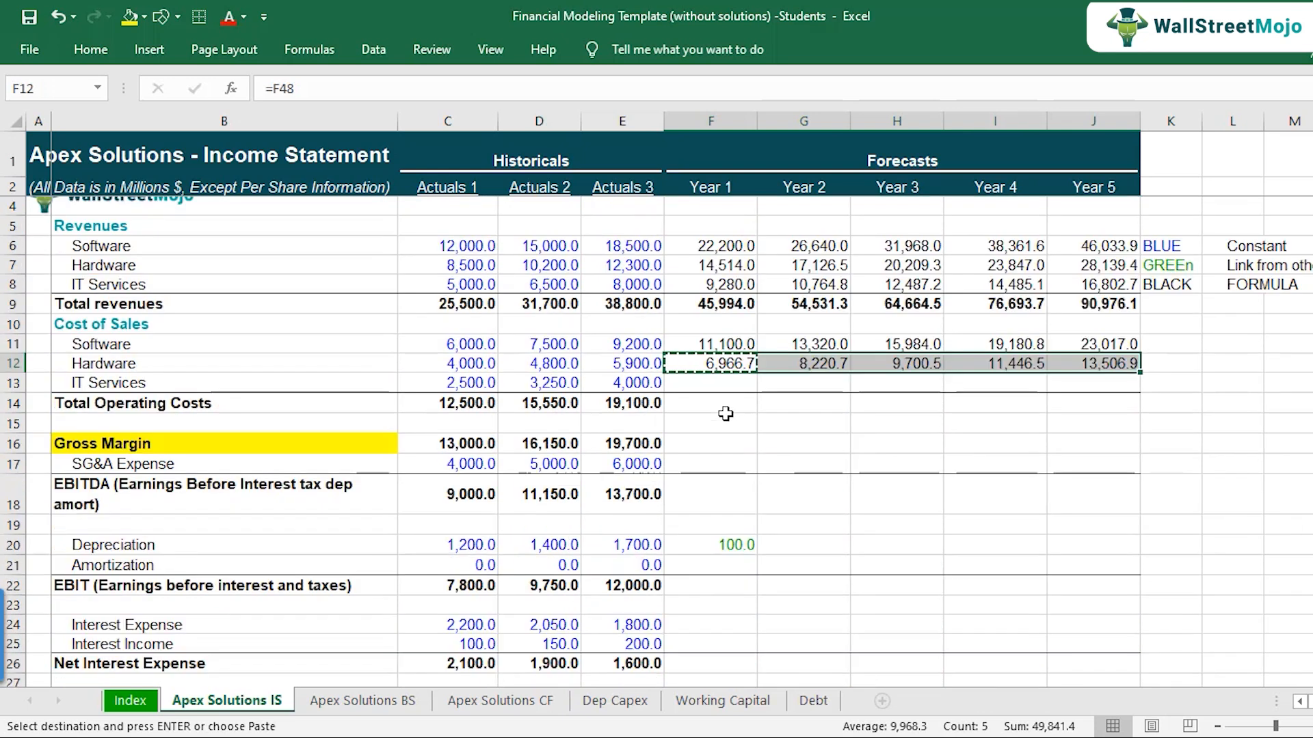
pyautogui.press('Down')
pyautogui.write('=')
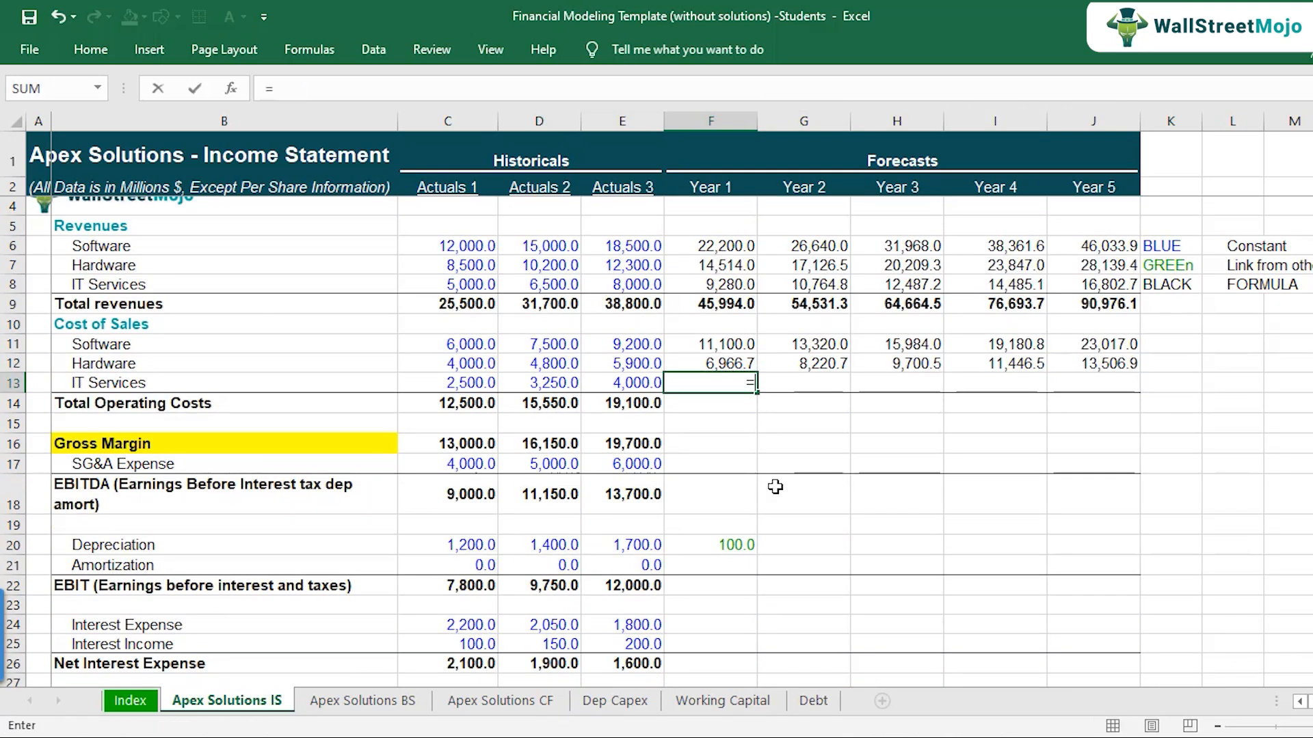
pyautogui.scroll(-11, 756, 506)
pyautogui.click(710, 559)
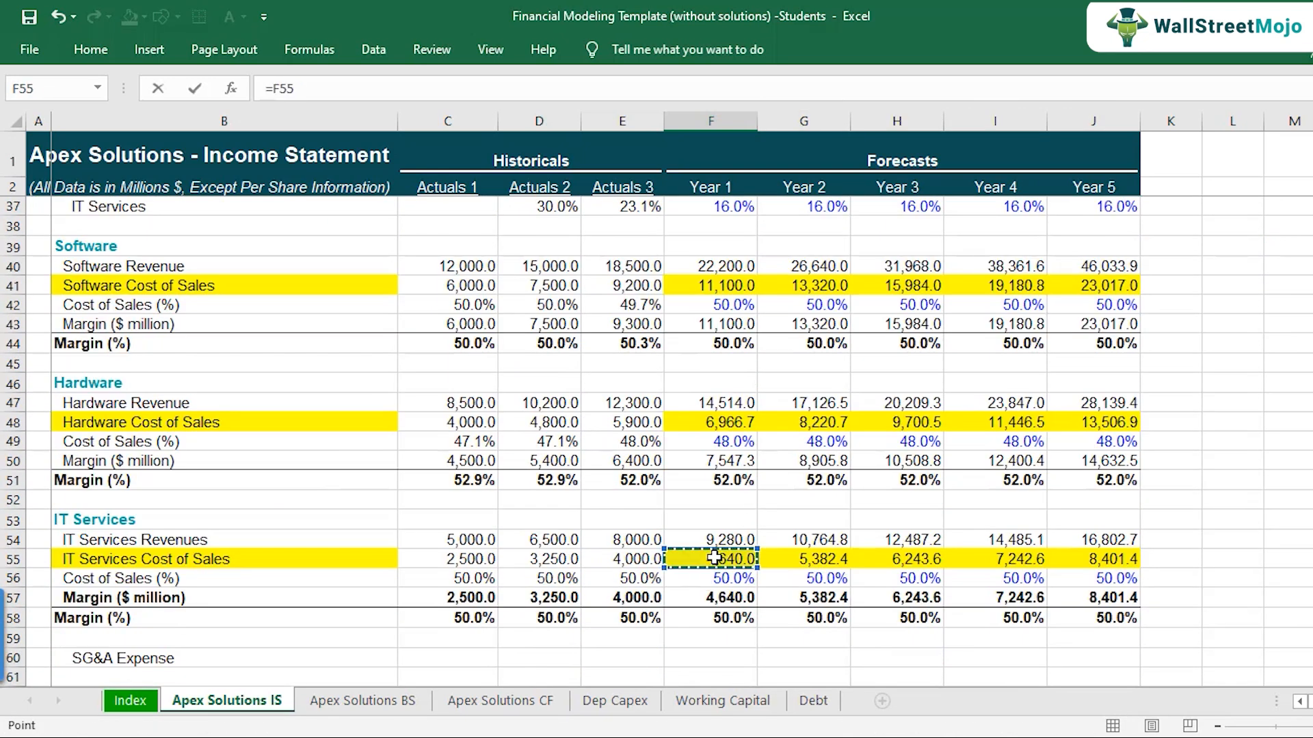
pyautogui.hotkey('ctrl', 'Return')
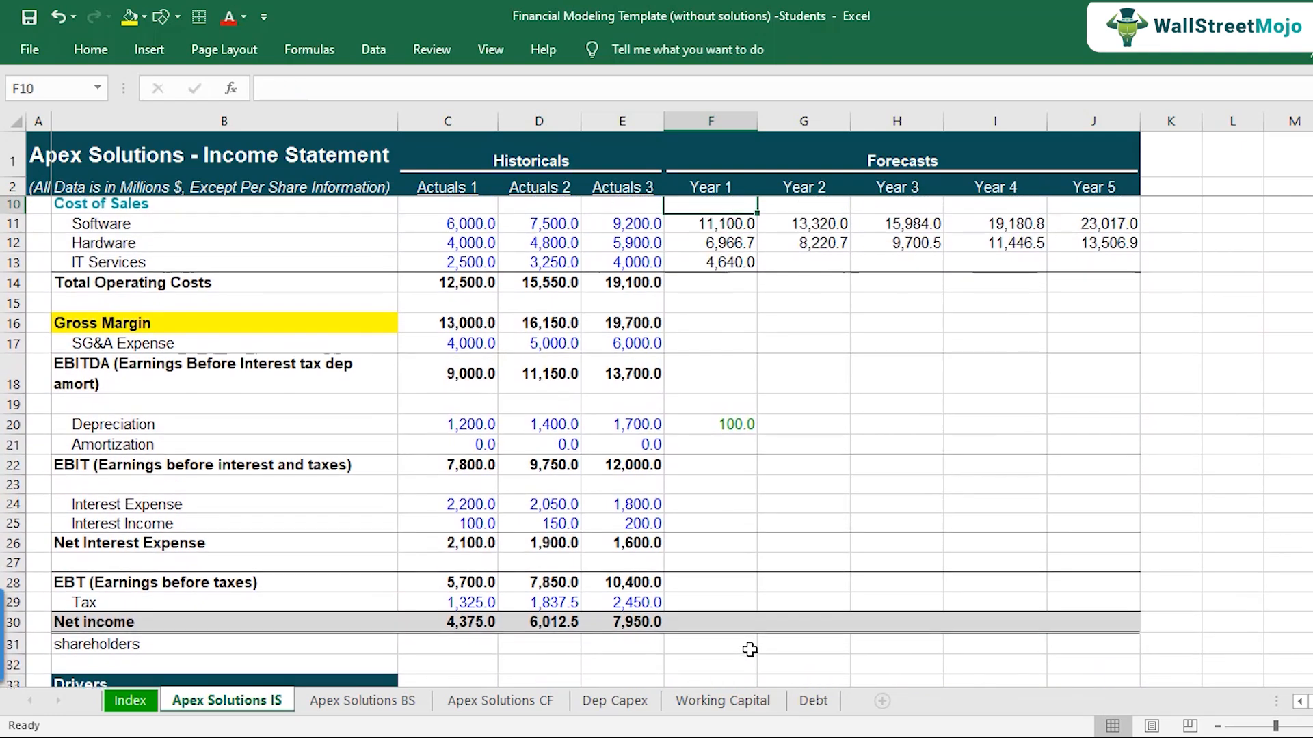
# Copy the IT Services cost link in F13 to Year 2 through Year 5
pyautogui.hotkey('ctrl', 'c')
pyautogui.hotkey('shift', 'Right')
pyautogui.hotkey('shift', 'Right')
pyautogui.hotkey('shift', 'Right')
pyautogui.hotkey('shift', 'Right')
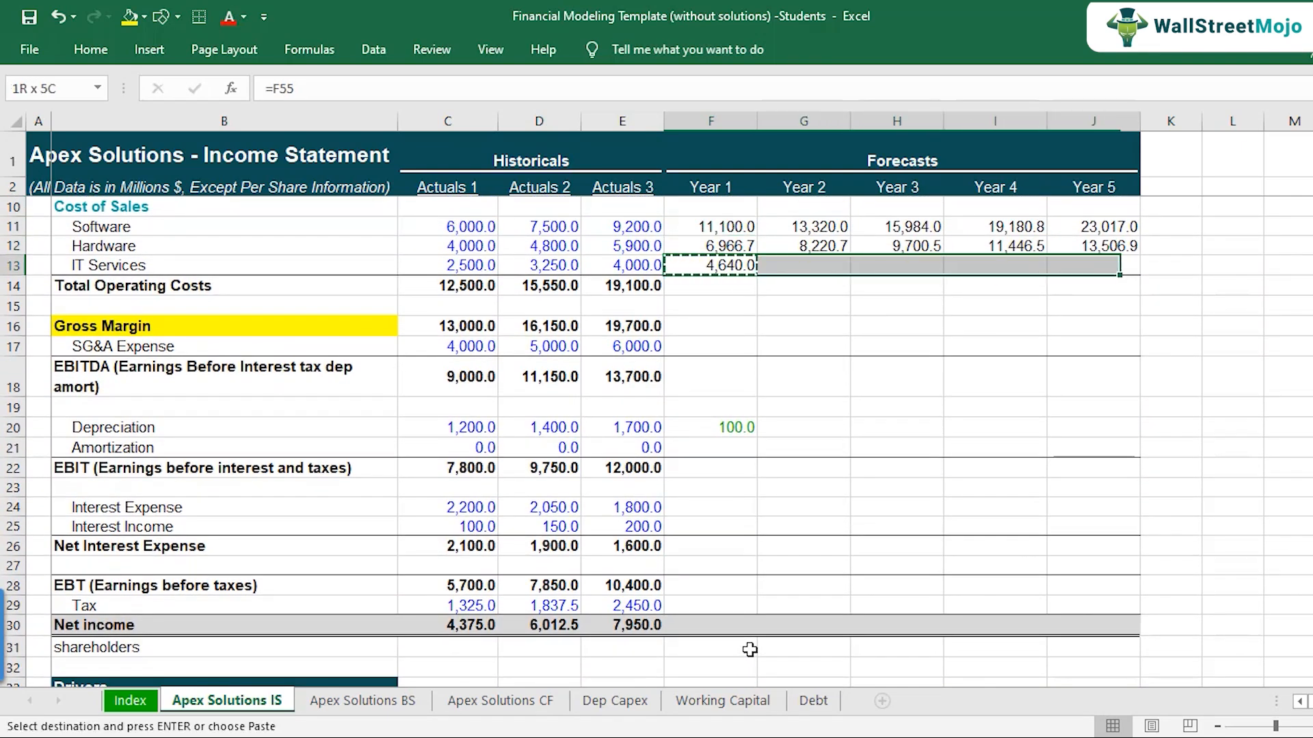
pyautogui.hotkey('ctrl', 'v')
pyautogui.scroll(2, 749, 650)
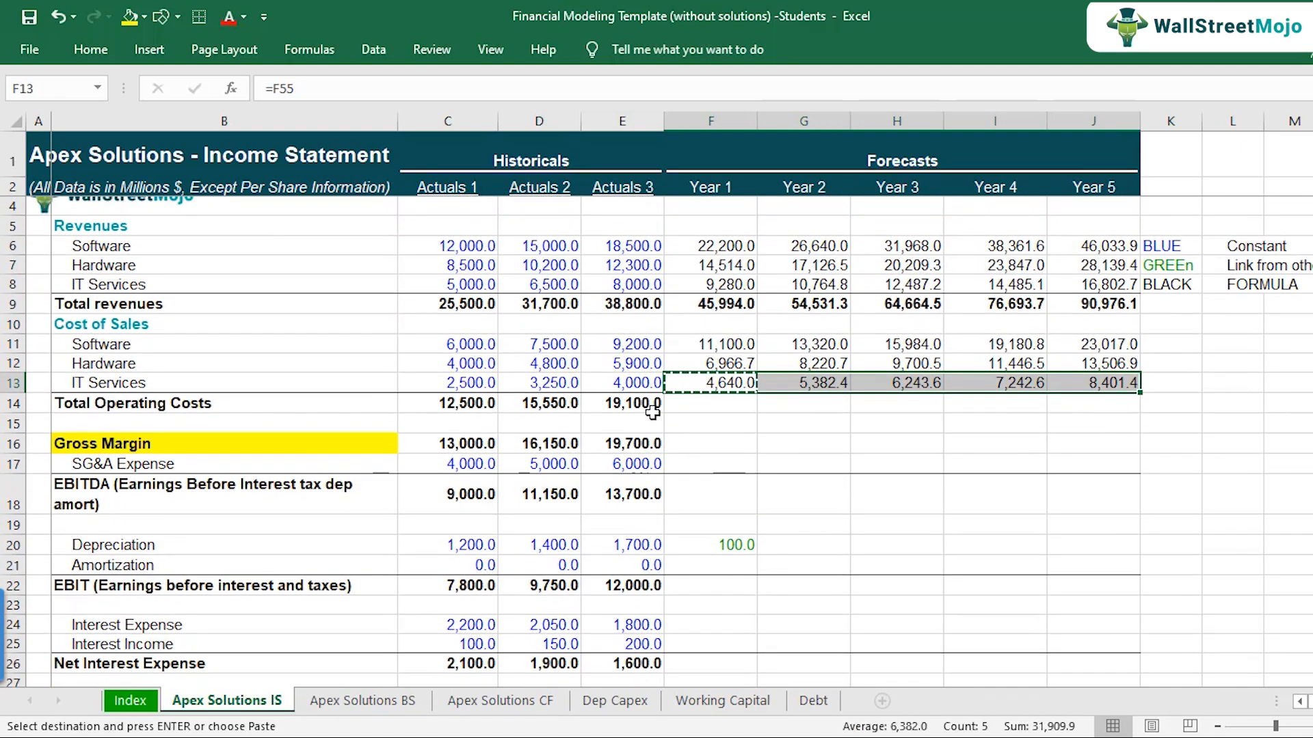
# Check the Actuals 3 Total Operating Costs formula in E14 and copy it to Year 1 through Year 5
pyautogui.click(649, 409)
pyautogui.press('F2')
pyautogui.press('Escape')
pyautogui.hotkey('ctrl', 'c')
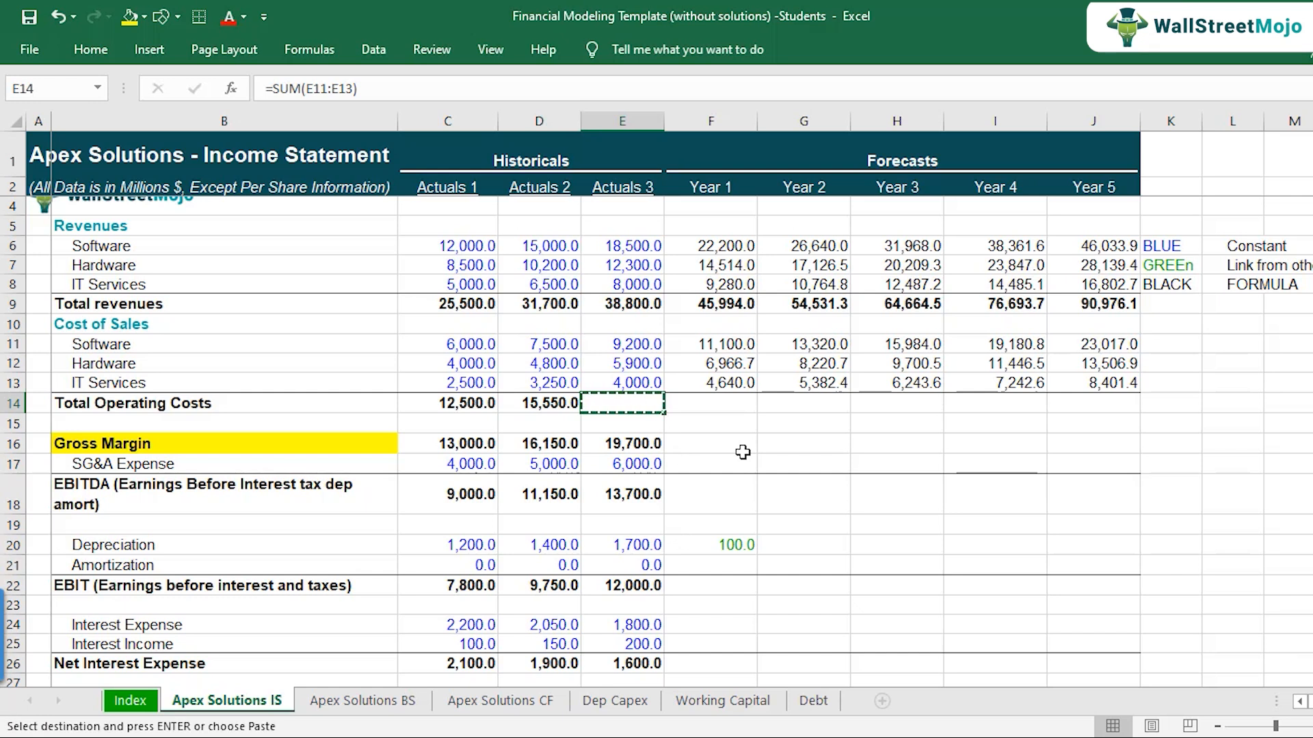
pyautogui.press('Right')
pyautogui.hotkey('shift', 'Right')
pyautogui.hotkey('shift', 'Right')
pyautogui.hotkey('shift', 'Right')
pyautogui.hotkey('shift', 'Right')
pyautogui.hotkey('shift', 'Right')
pyautogui.hotkey('shift', 'Left')
pyautogui.hotkey('ctrl', 'v')
# Compare the Total Operating Costs formulas in F14 and E14, and check the Year 1 cost cells they add up
pyautogui.press('Left')
pyautogui.press('Right')
pyautogui.press('F2')
pyautogui.press('Escape')
pyautogui.press('Left')
pyautogui.press('F2')
pyautogui.press('Escape')
pyautogui.press('Right')
pyautogui.press('Up')
pyautogui.hotkey('shift', 'Up')
pyautogui.hotkey('shift', 'Up')
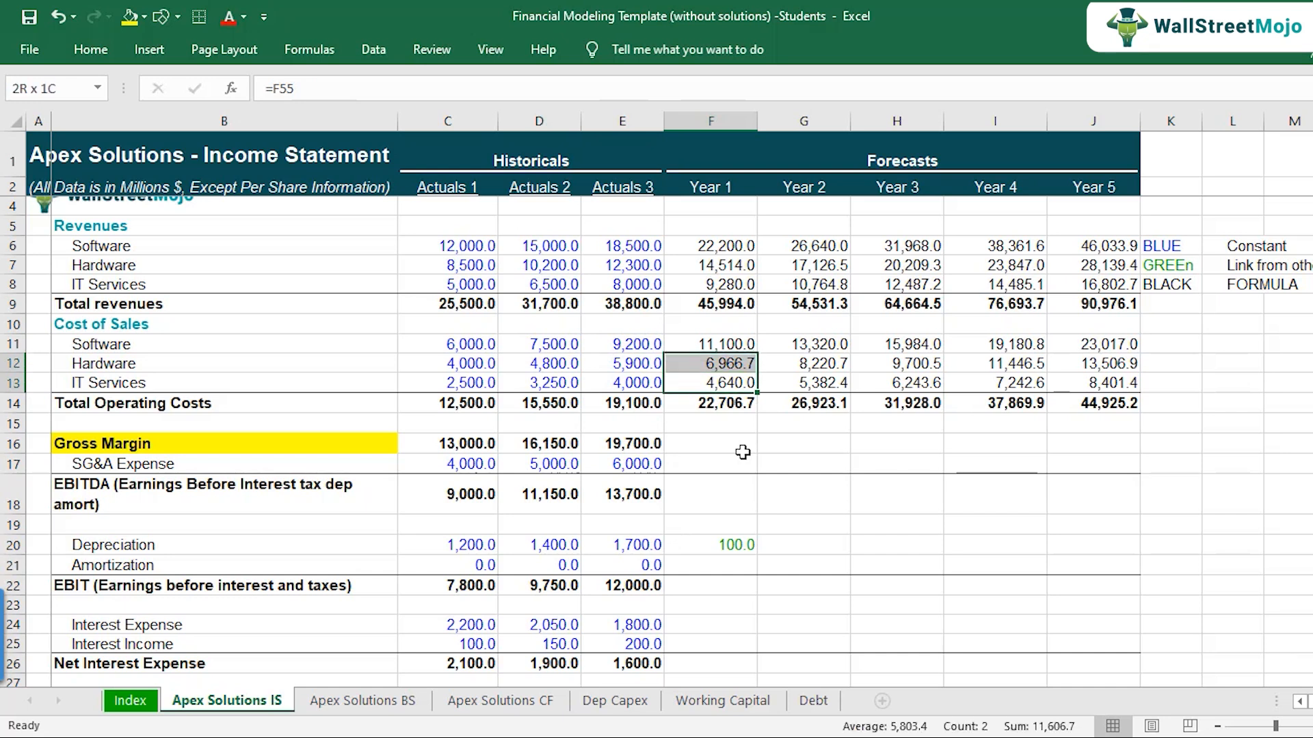
# Calculate the Year 1 Gross Margin in F16 as Total revenues minus Total Operating Costs (=F9-F14)
pyautogui.press('Down')
pyautogui.press('Down')
pyautogui.press('Up')
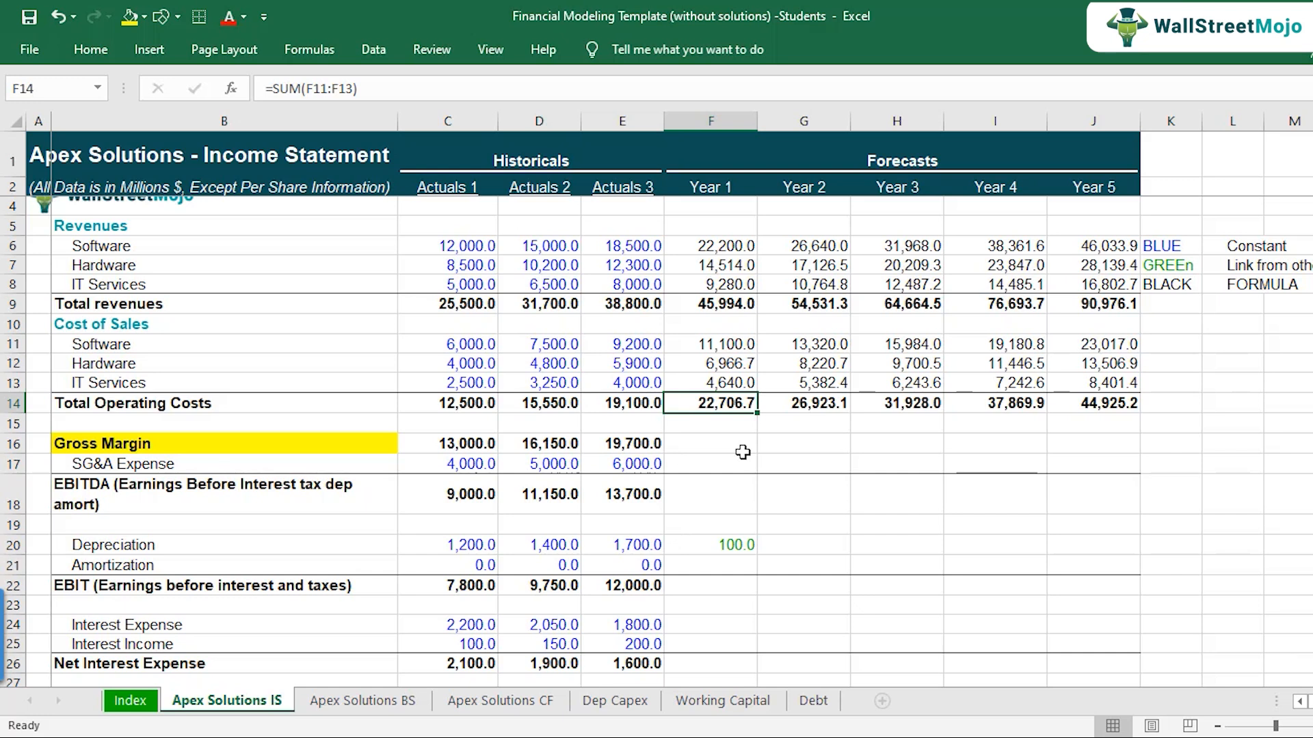
pyautogui.press('Down')
pyautogui.press('Down')
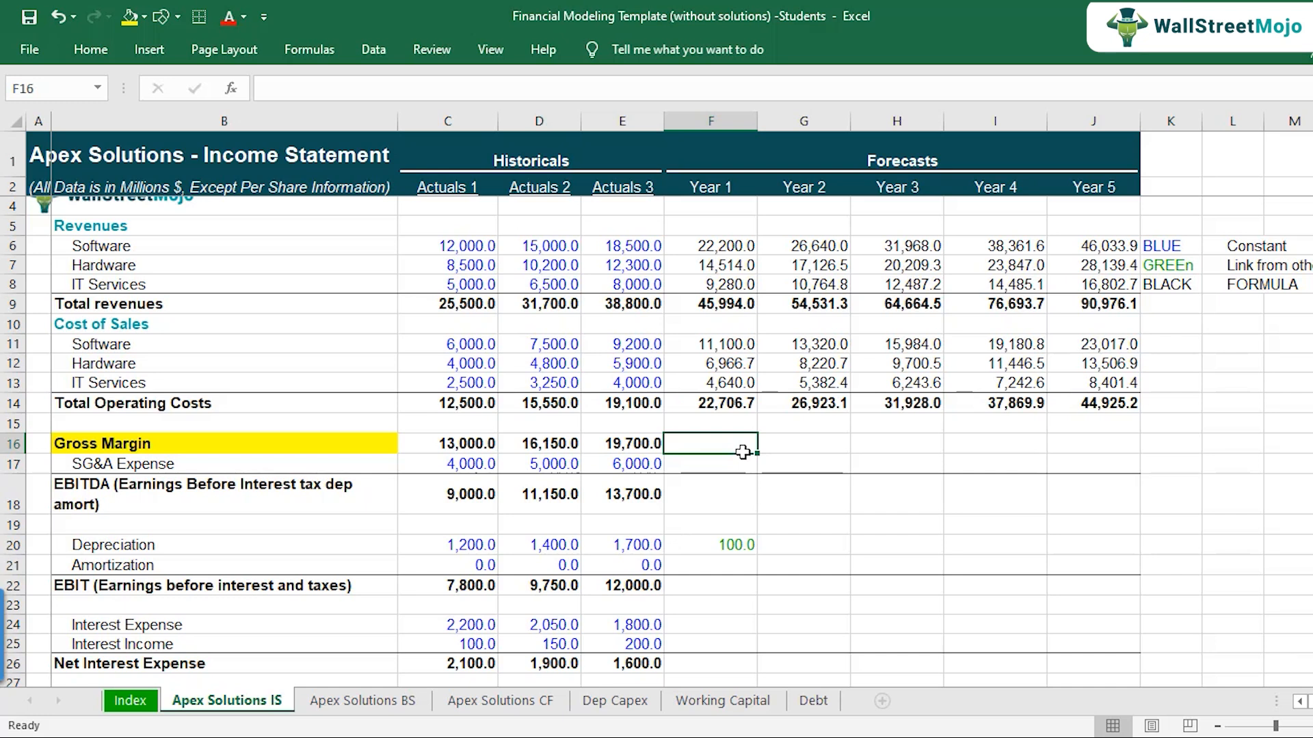
pyautogui.write('=')
pyautogui.click(720, 309)
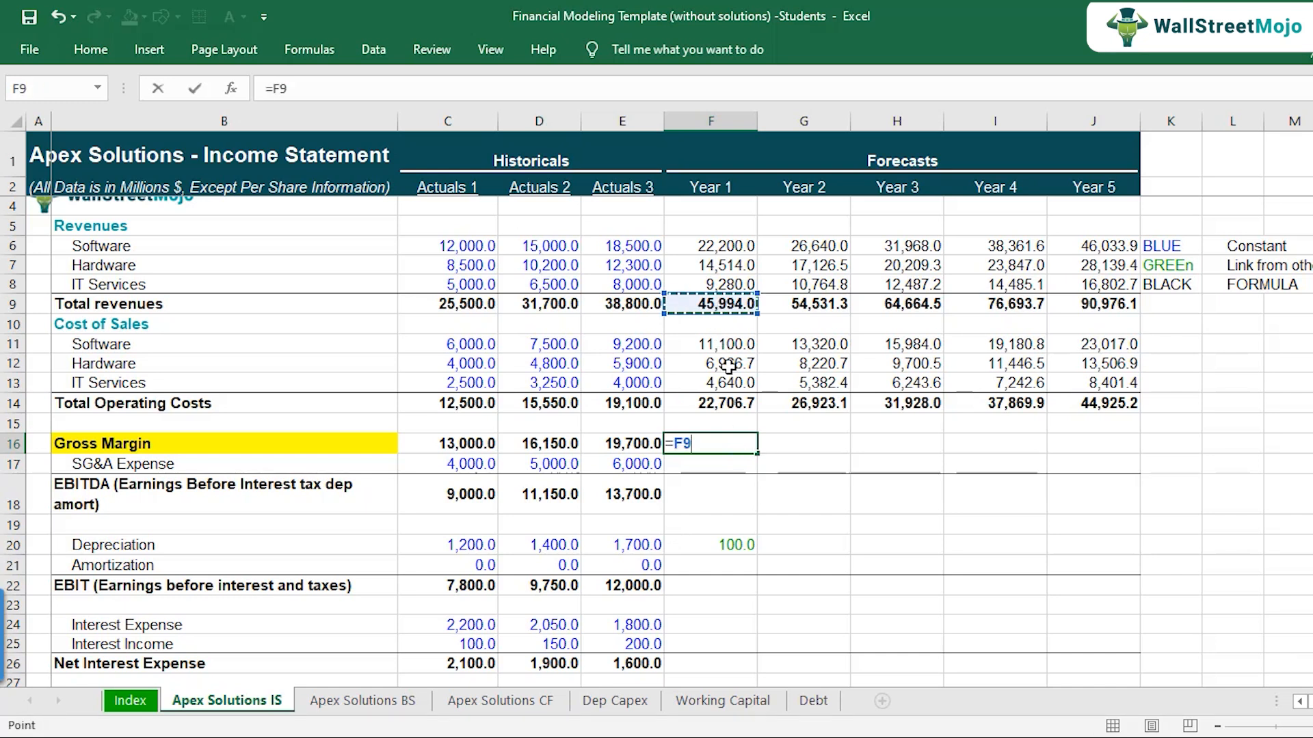
pyautogui.write('-')
pyautogui.click(732, 401)
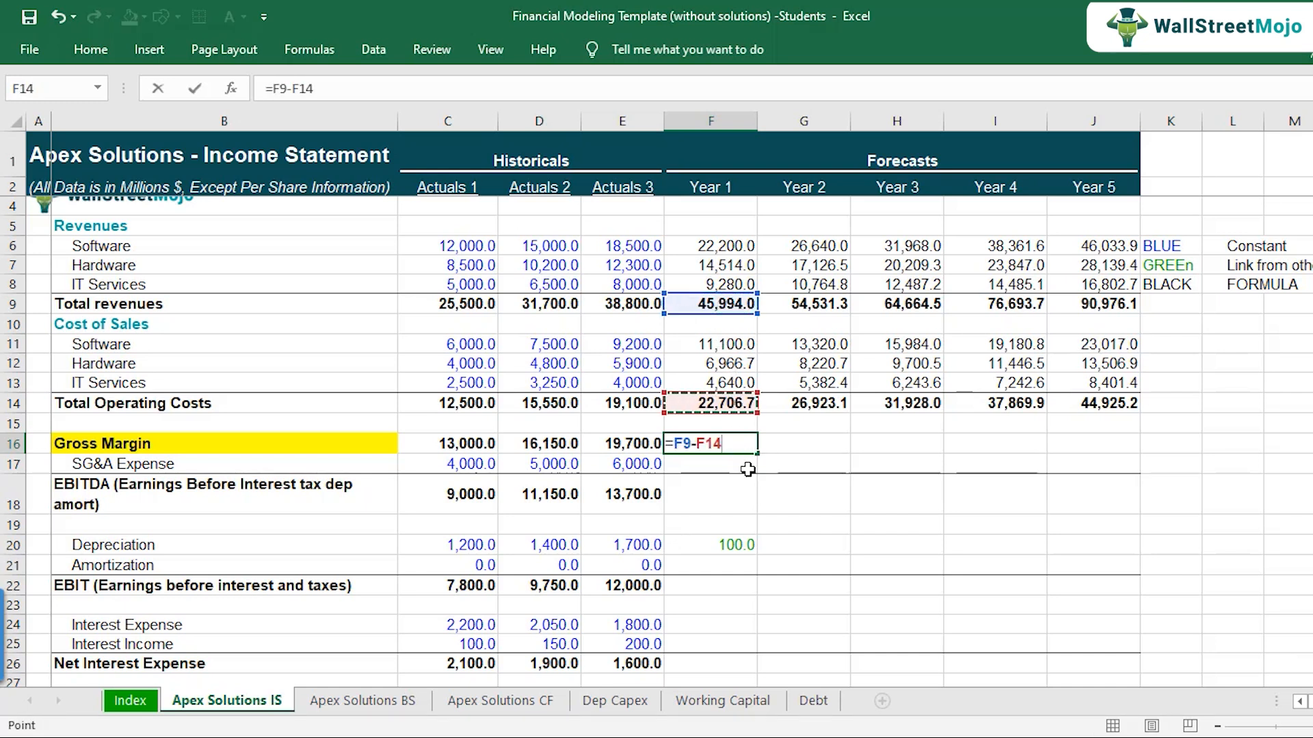
pyautogui.press('Return')
pyautogui.press('Up')
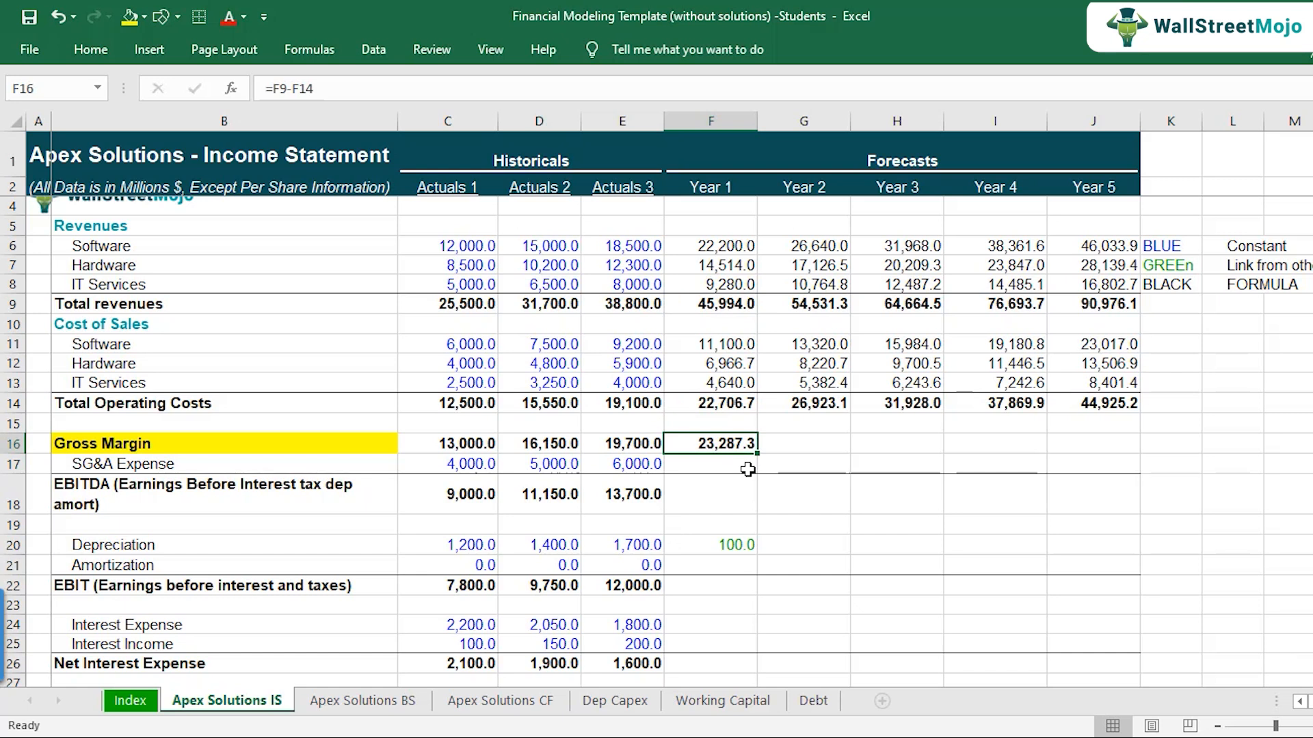
# Check the Year 1 Gross Margin formula in F16 and copy it across to Year 2 through Year 5
pyautogui.press('F2')
pyautogui.press('Escape')
pyautogui.hotkey('ctrl', 'c')
pyautogui.hotkey('shift', 'Right')
pyautogui.hotkey('shift', 'Right')
pyautogui.hotkey('shift', 'Right')
pyautogui.hotkey('shift', 'Right')
pyautogui.hotkey('ctrl', 'v')
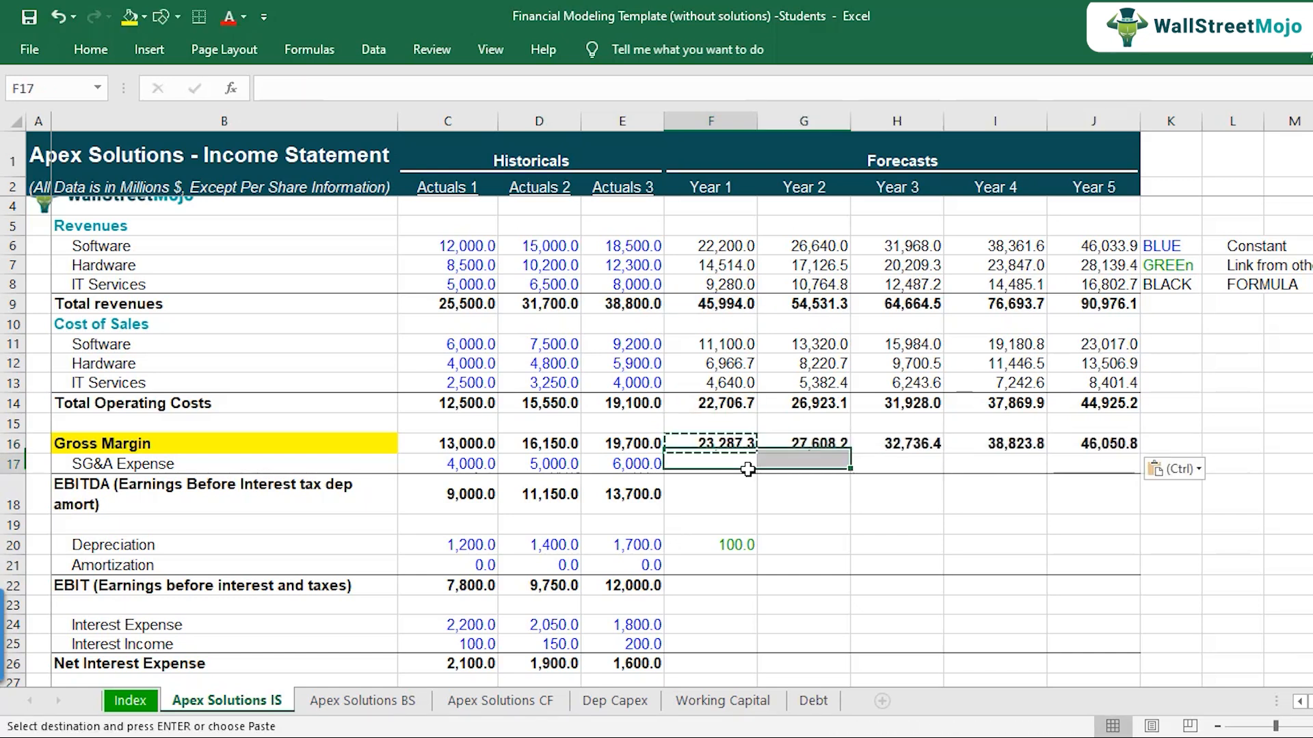
pyautogui.hotkey('shift', 'Left')
pyautogui.hotkey('shift', 'Left')
pyautogui.hotkey('shift', 'Left')
pyautogui.hotkey('shift', 'Left')
pyautogui.press('F2')
pyautogui.press('Escape')
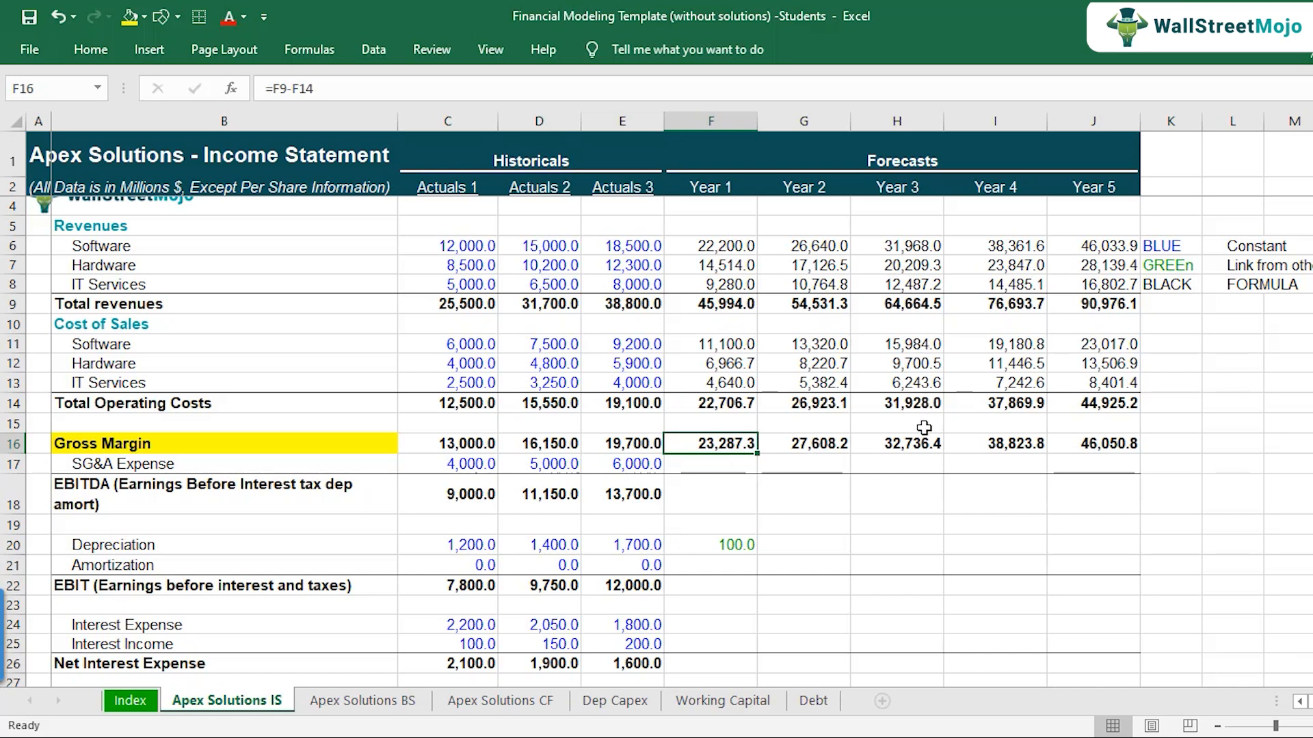
# Look up the SG&A expense assumption under Operating Expenses in the modeling PDF, and return to the Excel income statement
pyautogui.scroll(-2, 923, 427)
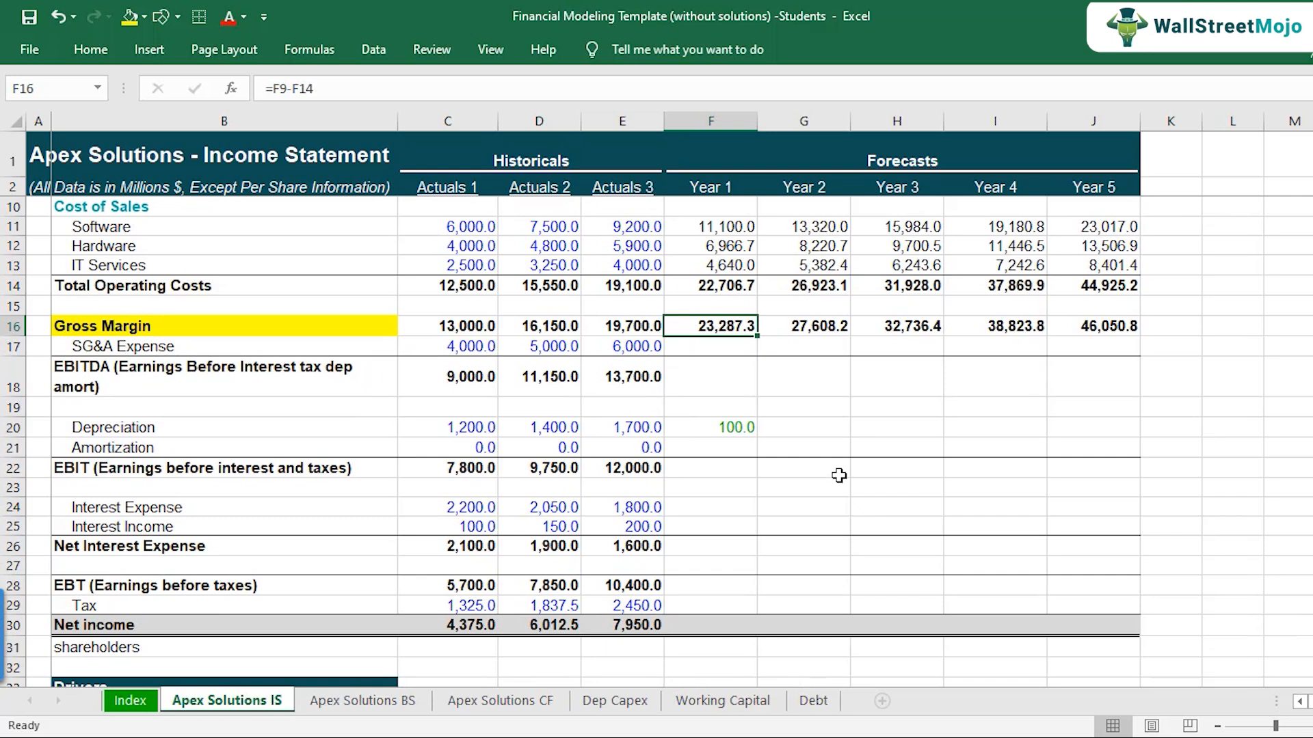
pyautogui.scroll(1, 703, 430)
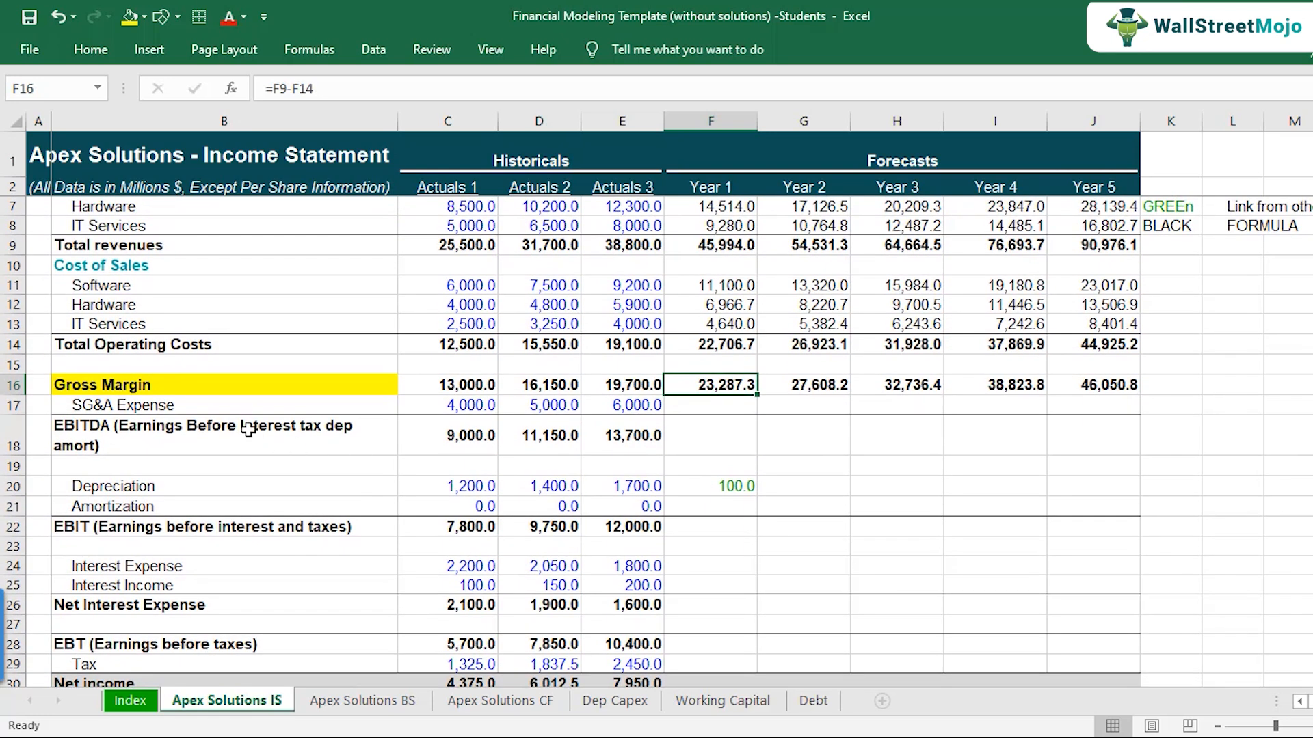
pyautogui.click(238, 413)
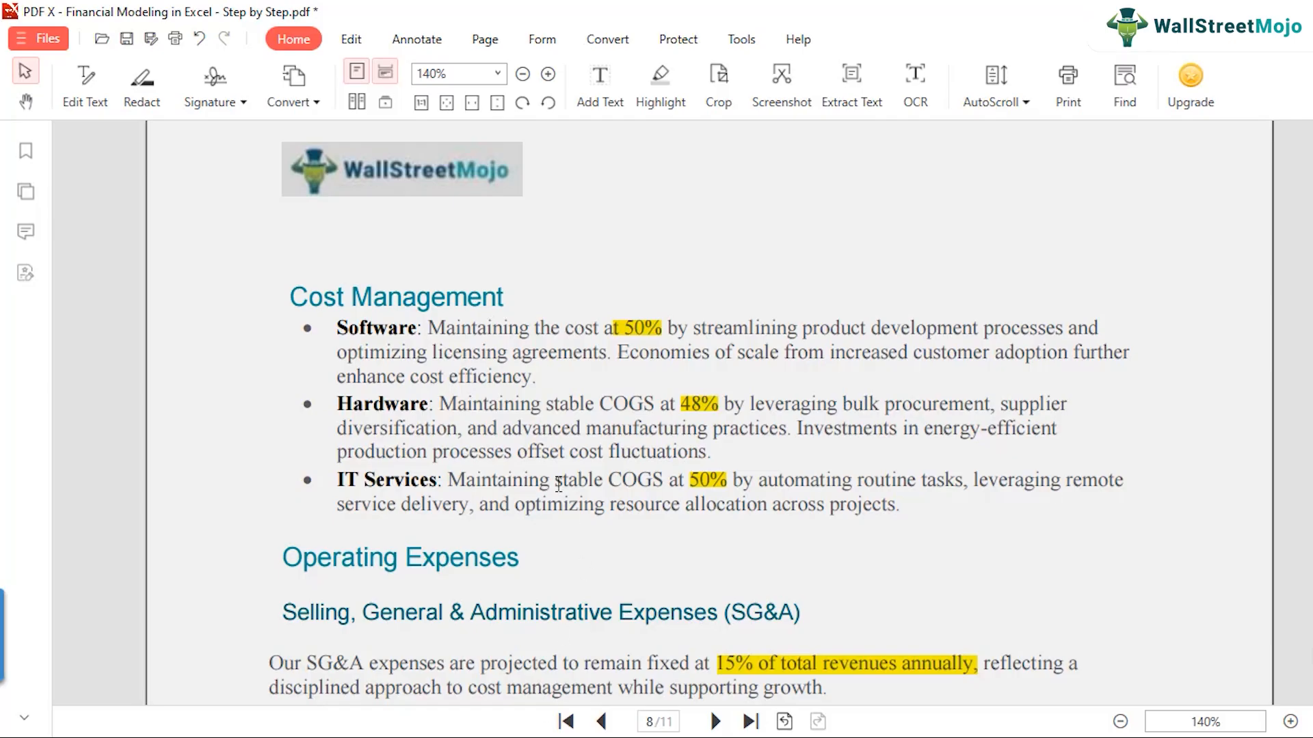
pyautogui.scroll(-2, 271, 484)
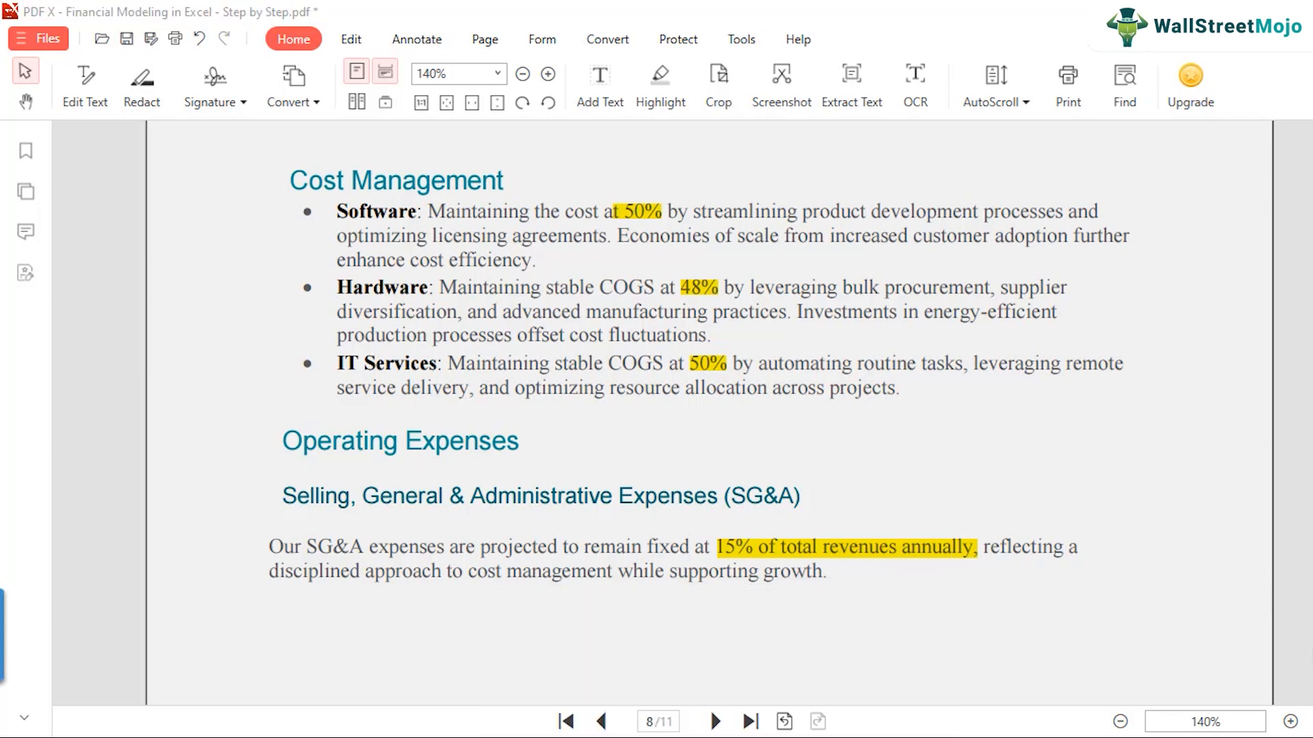
pyautogui.hotkey('alt', 'Tab')
pyautogui.click(653, 316)
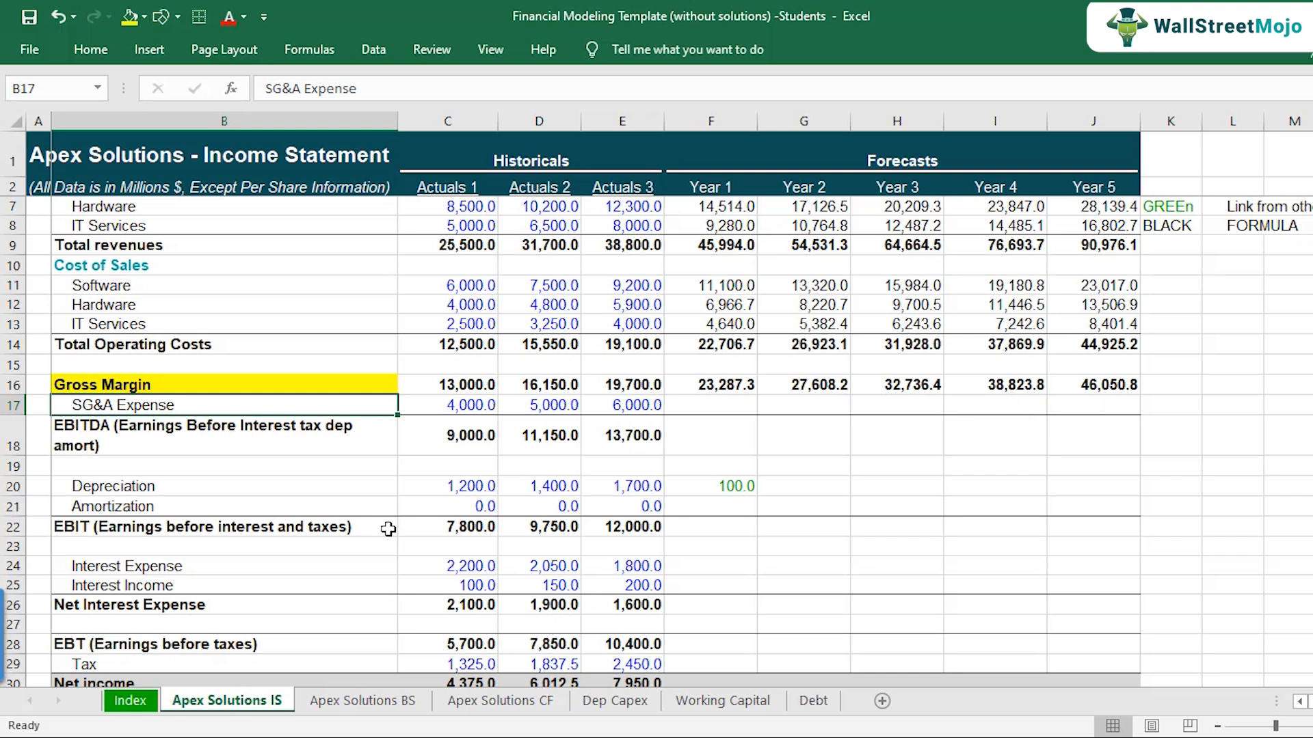
# Examine the historical SG&A Expense values in row 17 and the forecast Total revenues in row 9
pyautogui.click(469, 414)
pyautogui.scroll(2, 501, 501)
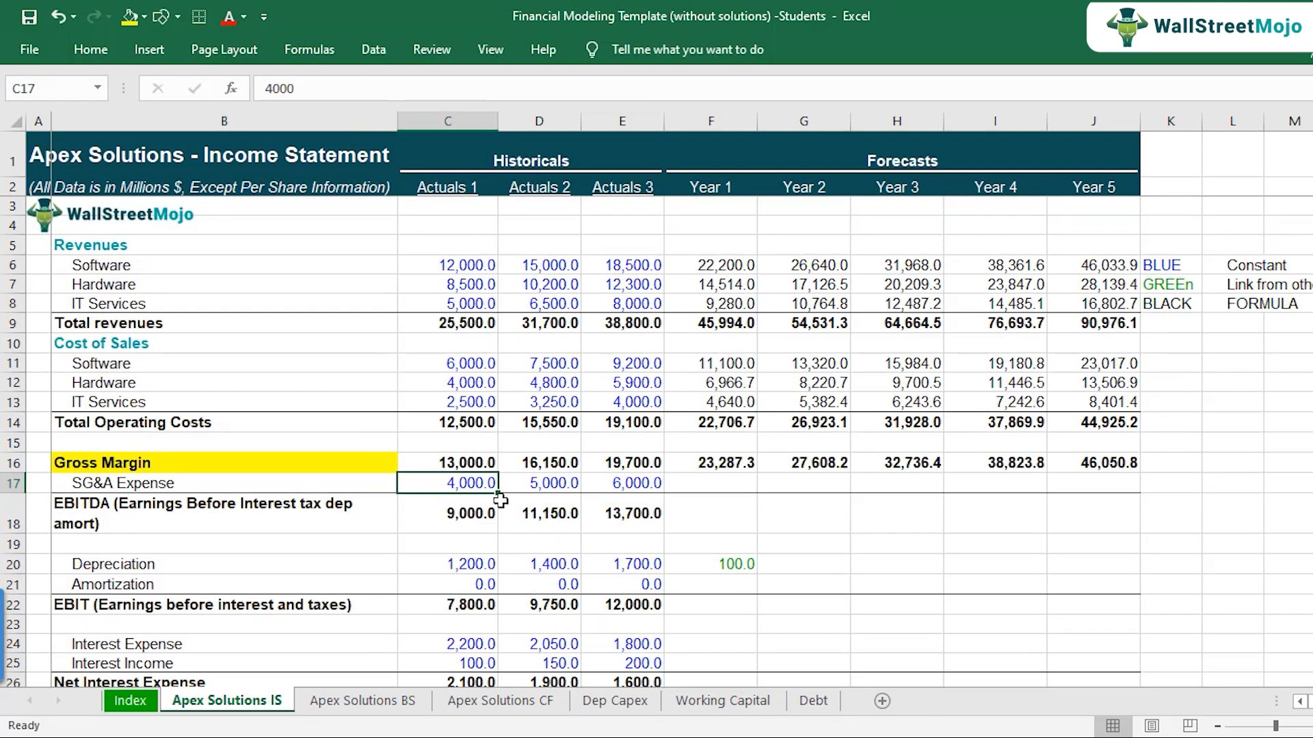
pyautogui.click(553, 486)
pyautogui.click(628, 485)
pyautogui.click(517, 483)
pyautogui.click(475, 484)
pyautogui.moveTo(626, 485); pyautogui.dragTo(456, 482)
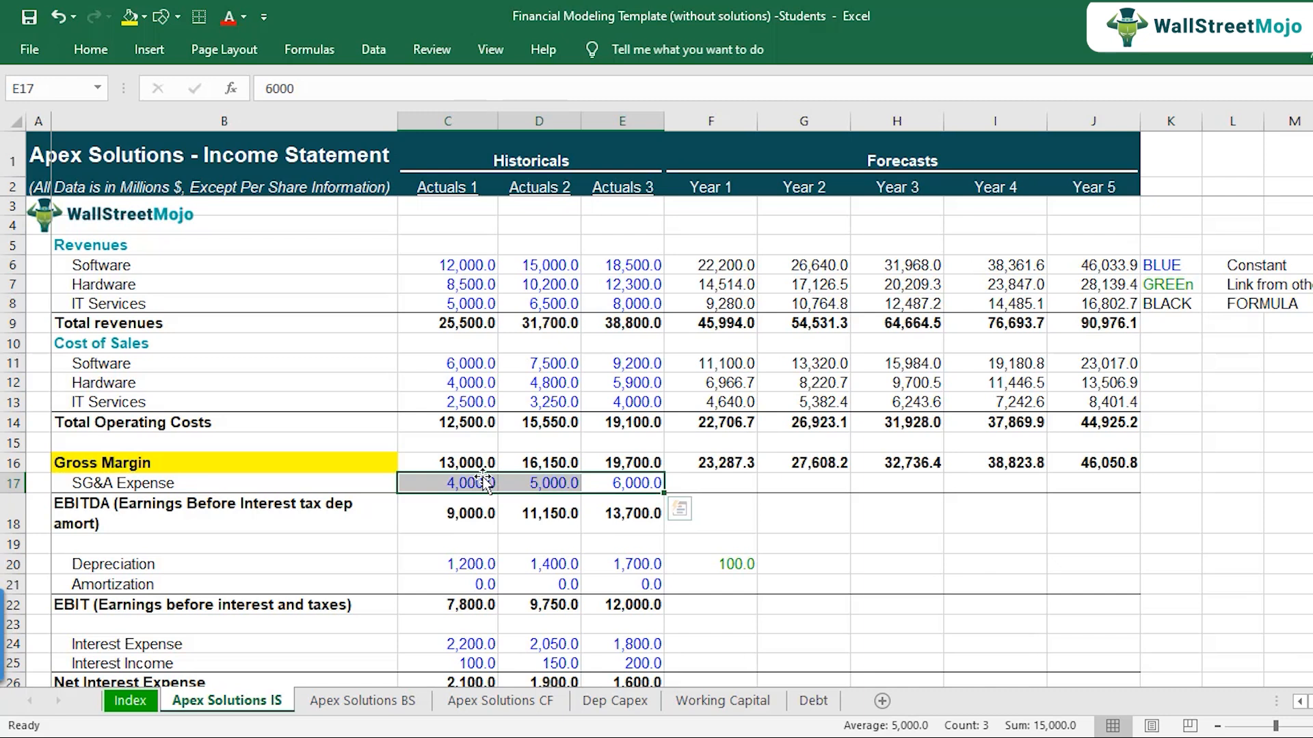
pyautogui.moveTo(708, 322); pyautogui.dragTo(1087, 321)
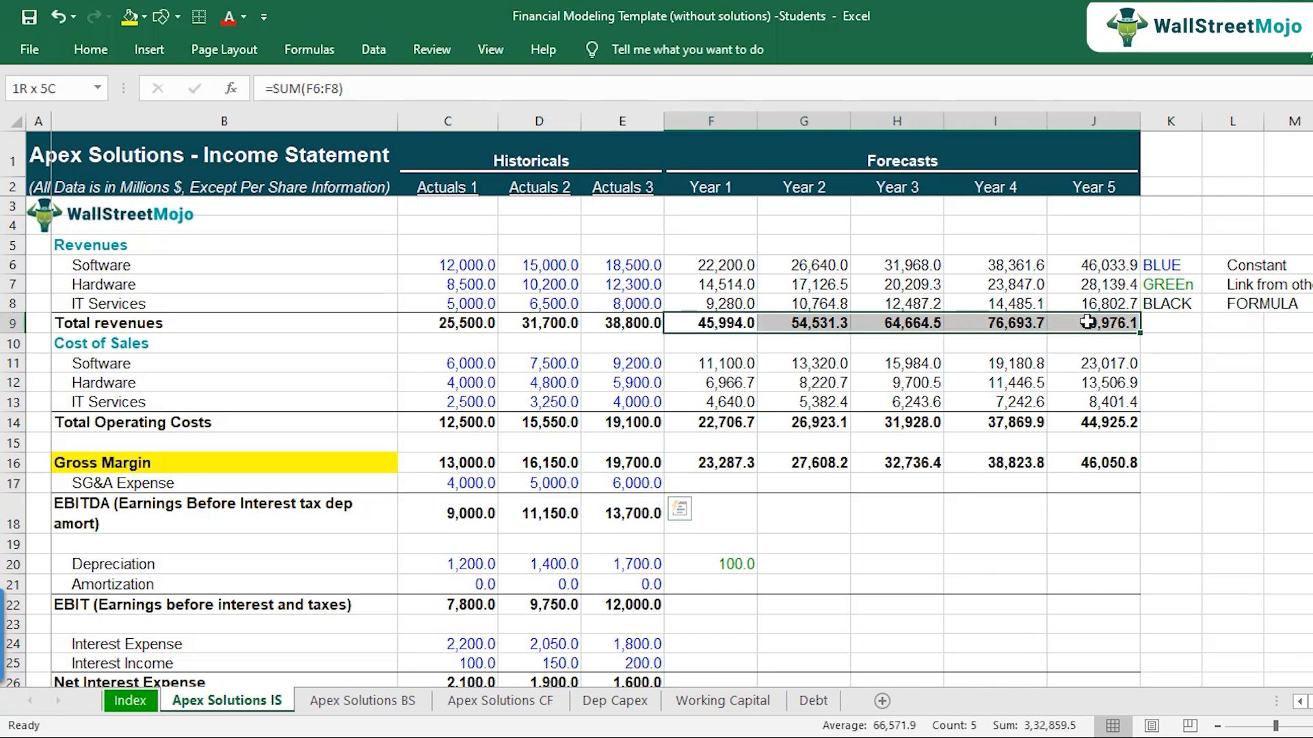
# Locate the empty SG&A Expense row below the IT Services block in the Drivers section
pyautogui.scroll(-11, 536, 525)
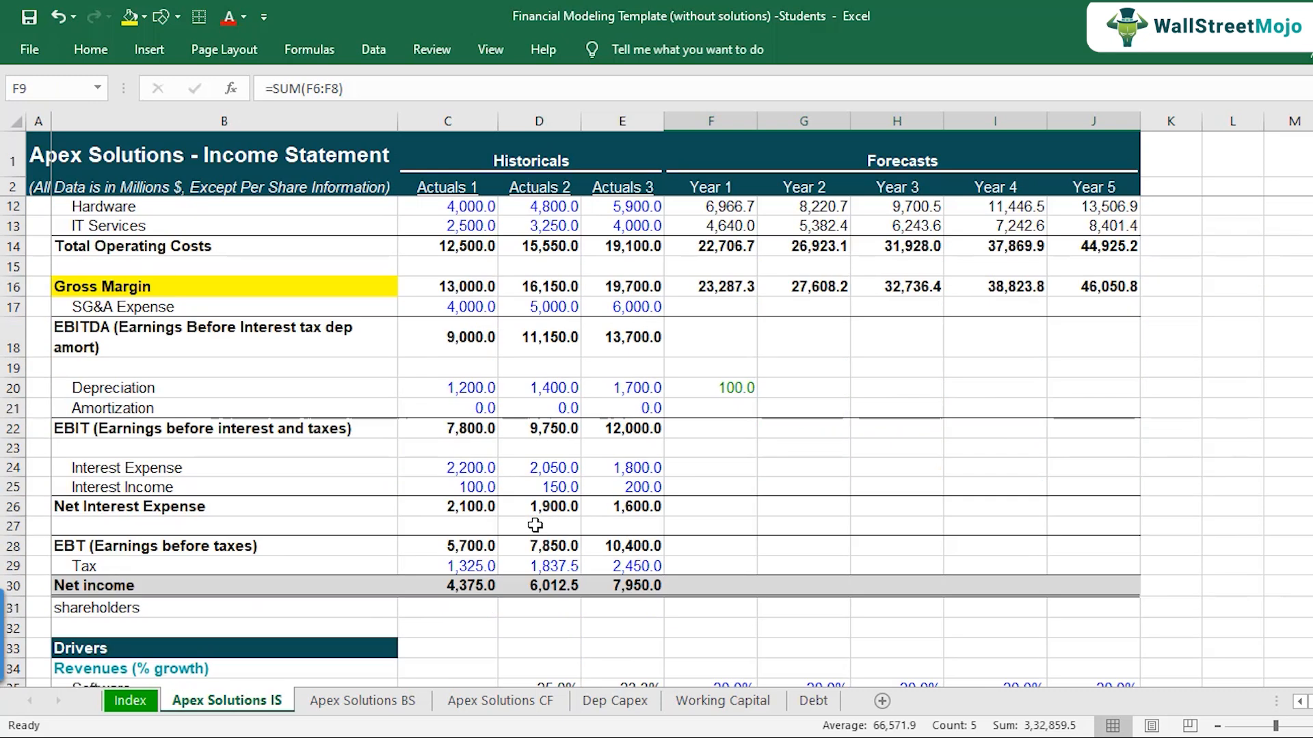
pyautogui.scroll(-4, 535, 524)
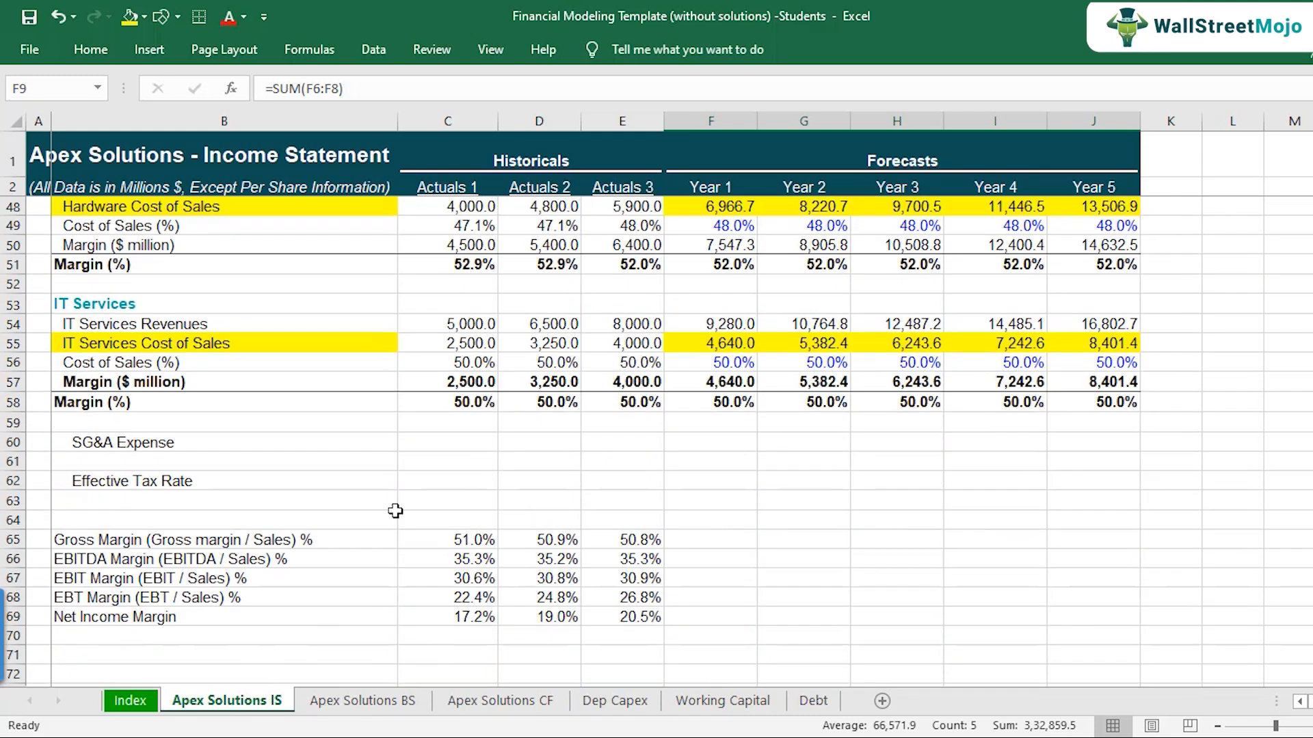
pyautogui.click(108, 443)
pyautogui.click(10, 443)
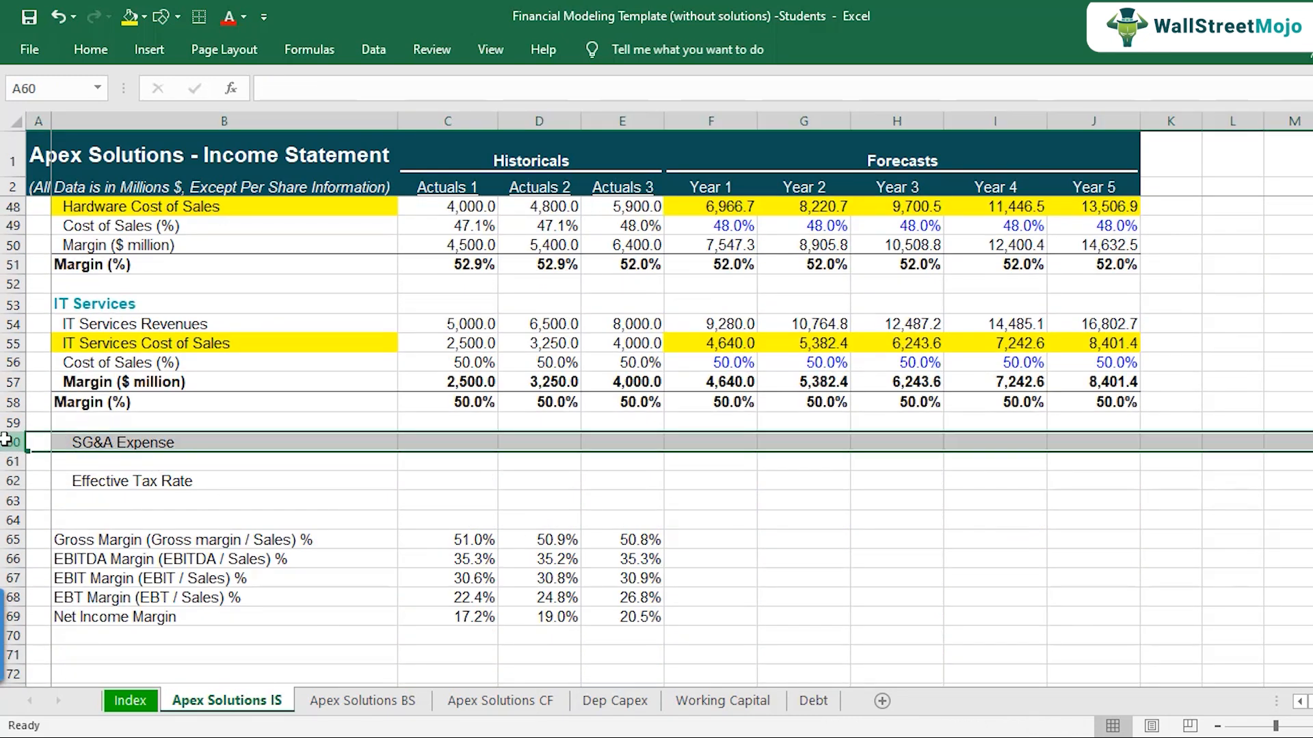
pyautogui.click(156, 443)
pyautogui.click(486, 443)
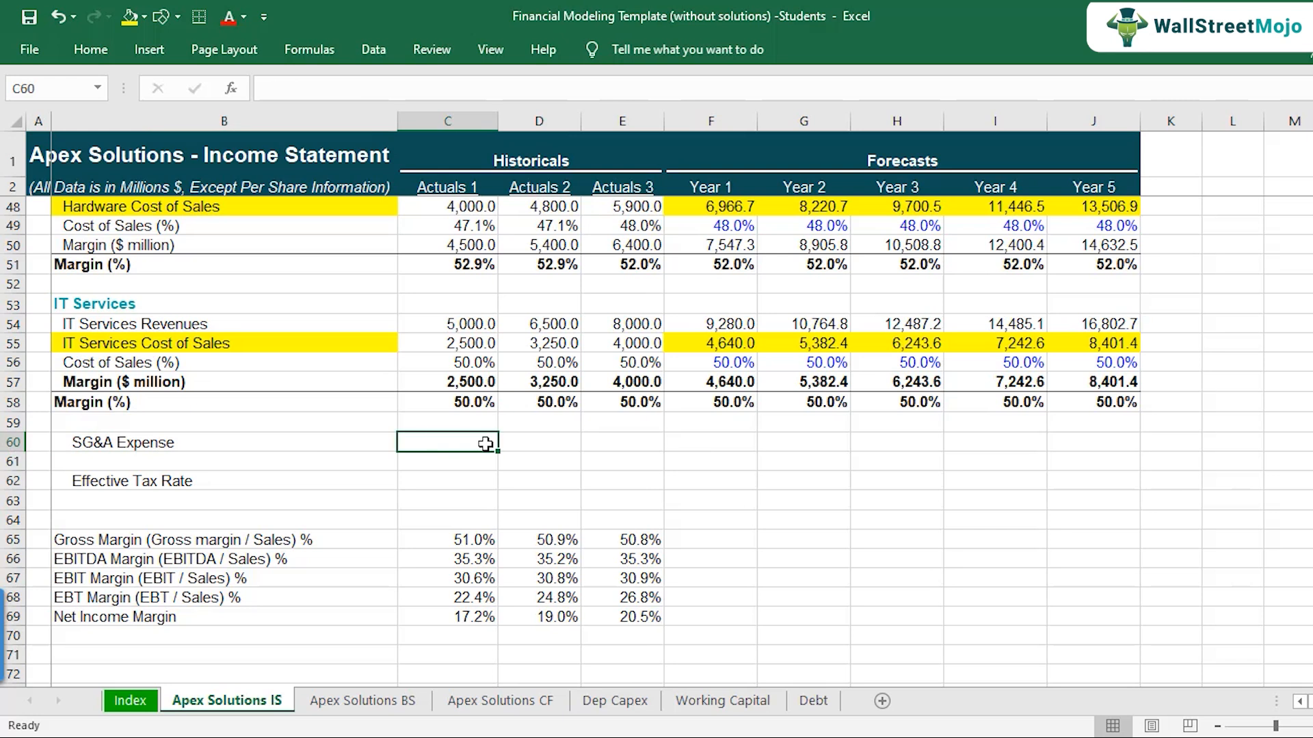
pyautogui.click(212, 443)
pyautogui.scroll(7, 263, 464)
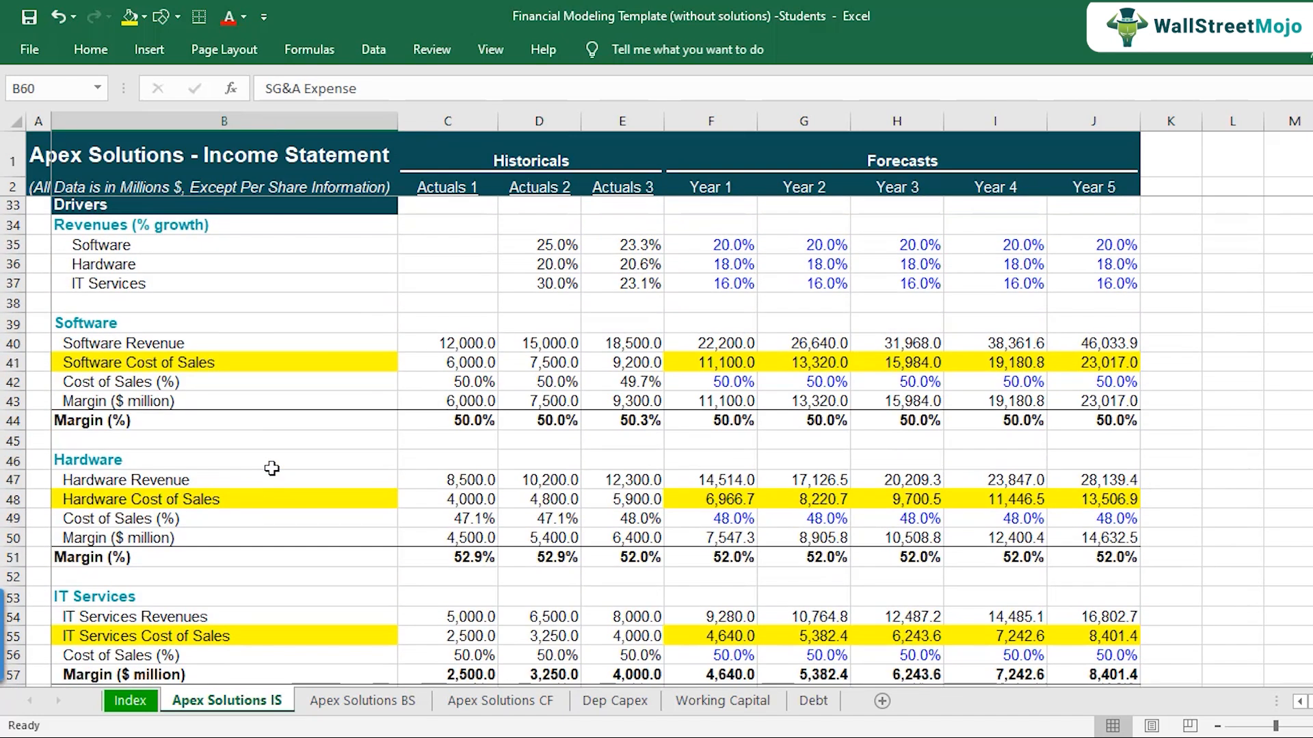
# Review the Drivers section's revenue growth rows and the Software Cost of Sales (%) formula in C42
pyautogui.click(138, 332)
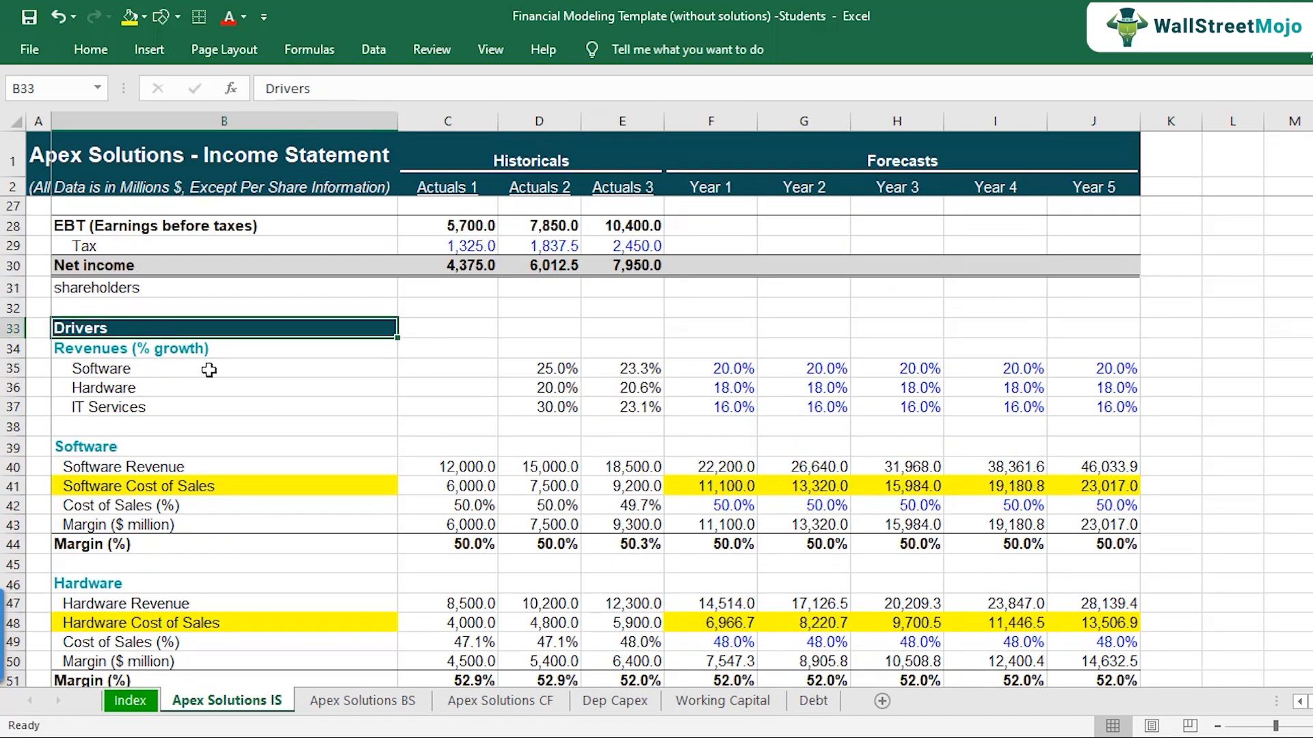
pyautogui.click(183, 368)
pyautogui.moveTo(552, 369); pyautogui.dragTo(1076, 406)
pyautogui.scroll(-3, 270, 443)
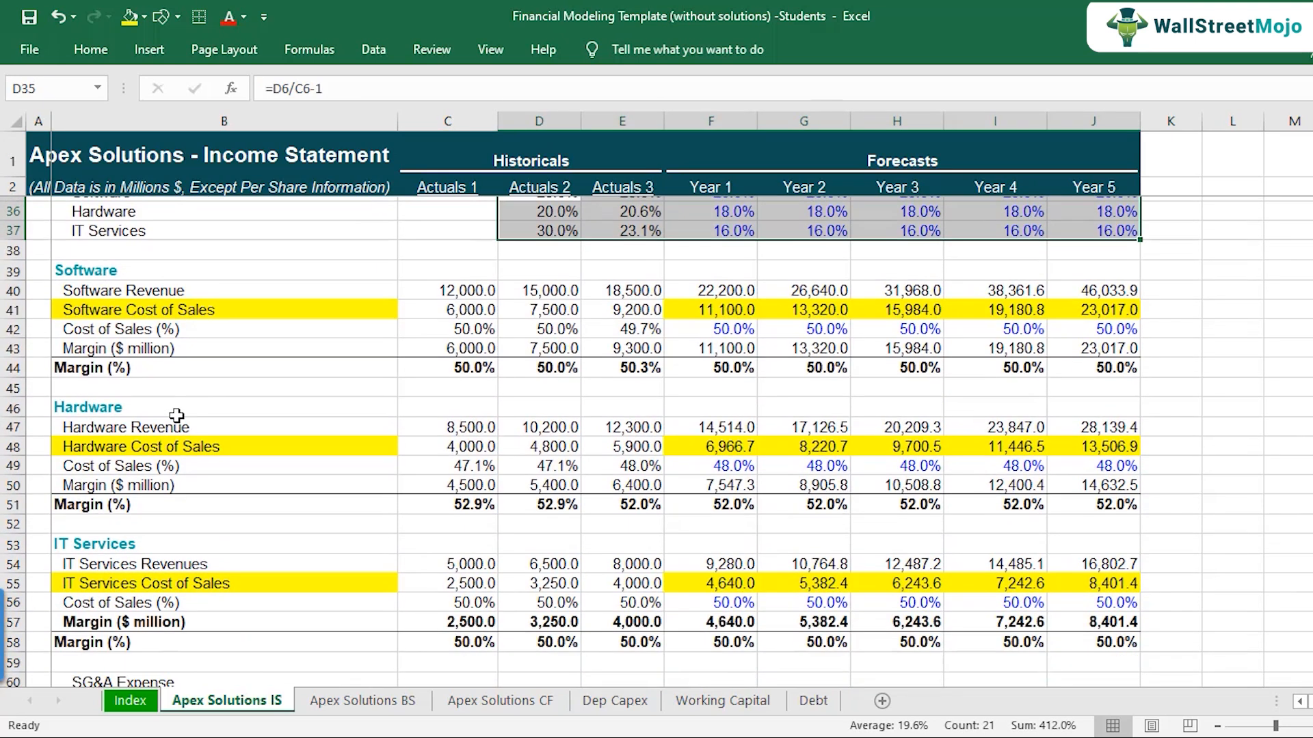
pyautogui.click(158, 343)
pyautogui.click(177, 324)
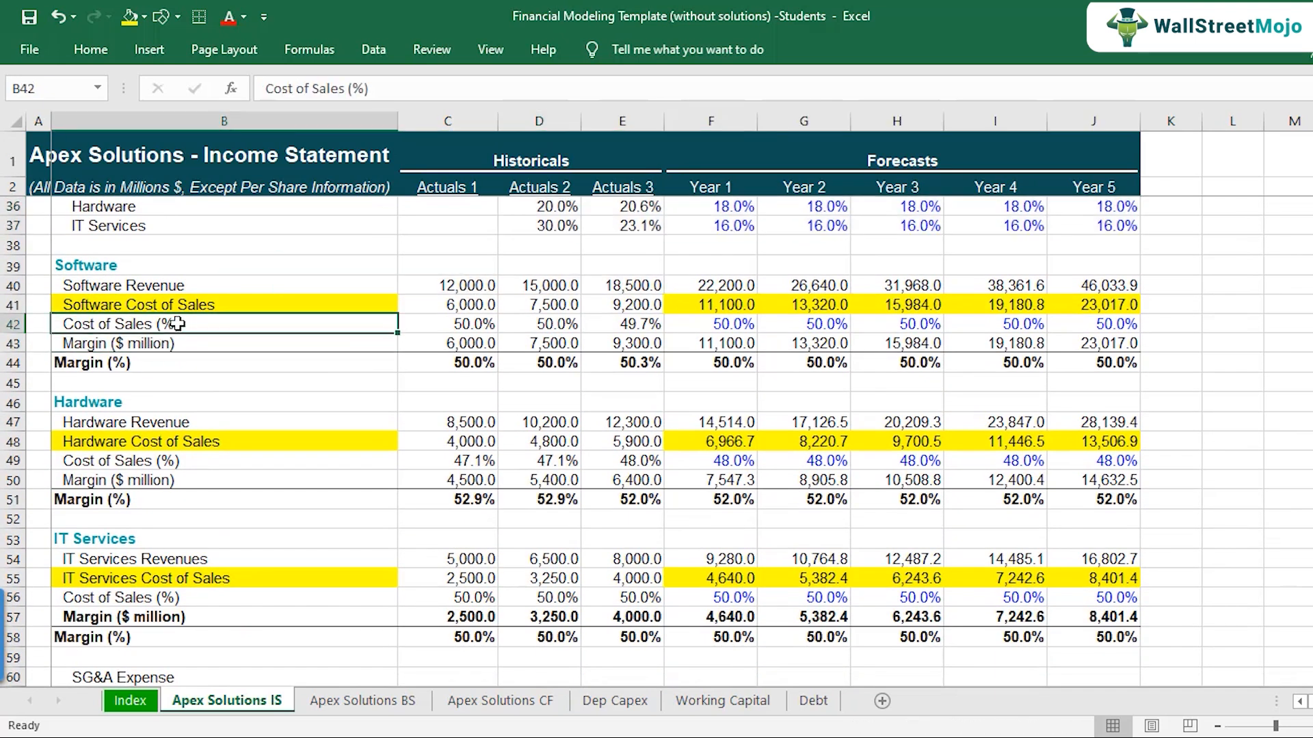
pyautogui.click(275, 342)
pyautogui.click(451, 321)
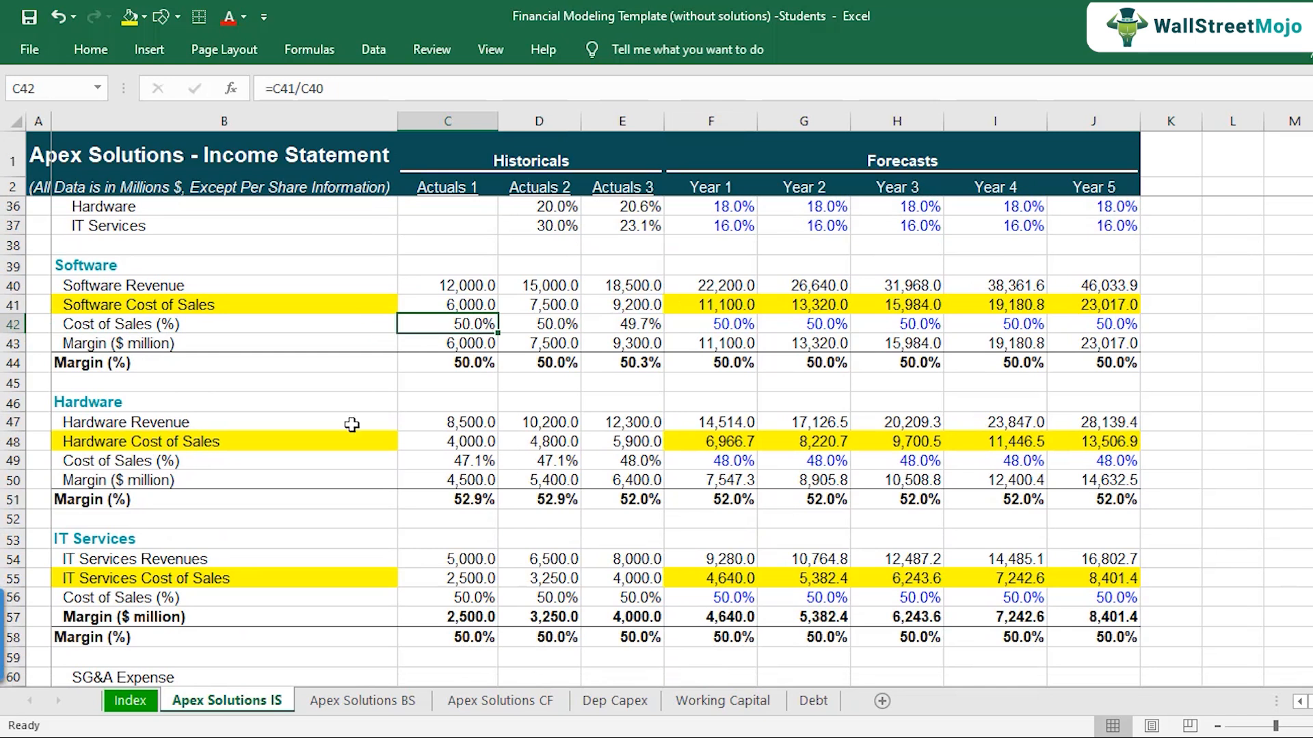
# Extend the SG&A Expense driver label in B60 to read "SG&A Expense (% of Total Revenue)"
pyautogui.scroll(-2, 273, 479)
pyautogui.click(137, 559)
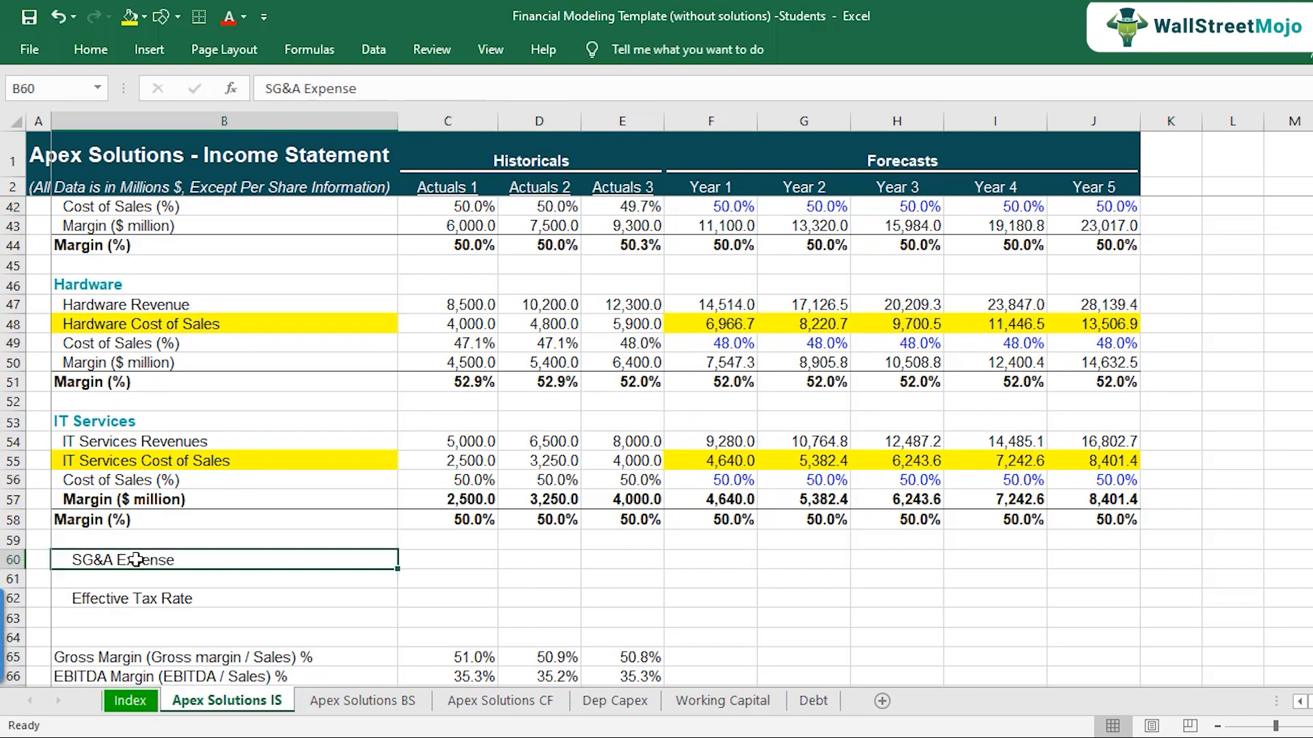
pyautogui.doubleClick(321, 563)
pyautogui.write('(% of Tot')
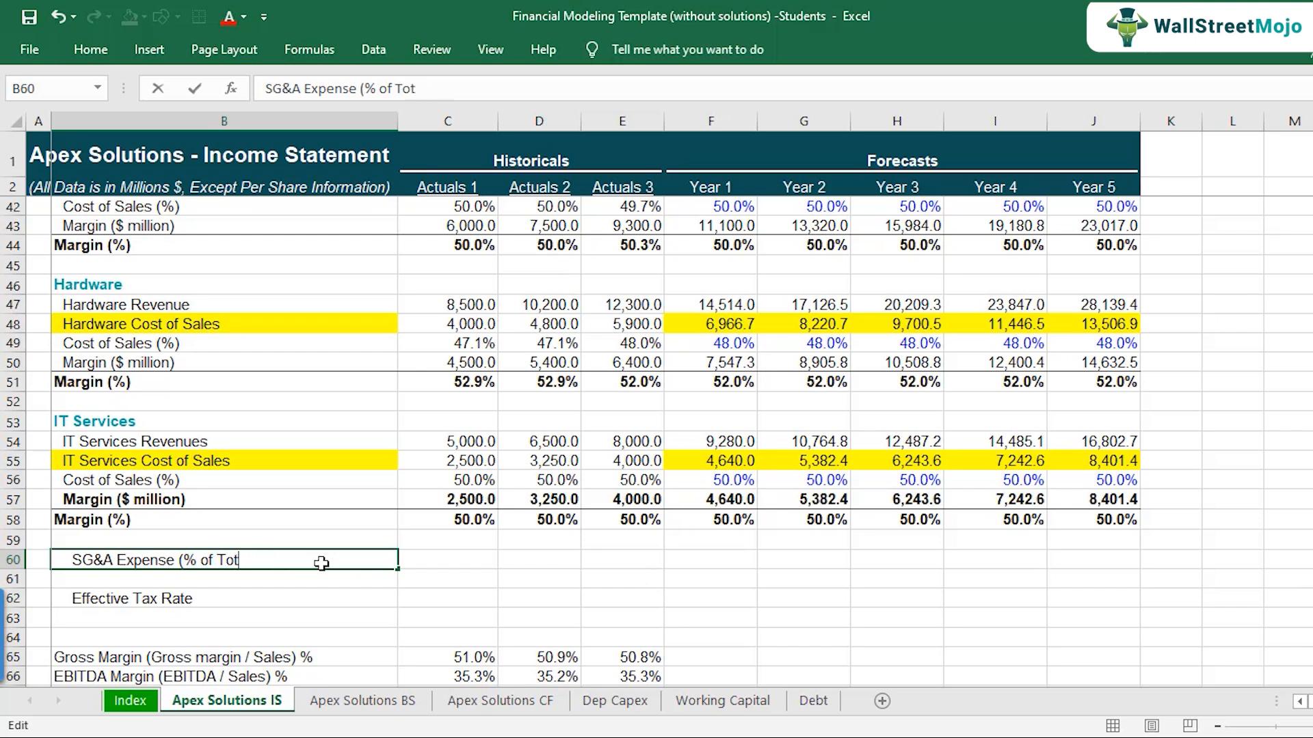
pyautogui.write('al Revenue)')
pyautogui.press('Return')
# Calculate the Actuals 1 SG&A percentage in C60 as SG&A Expense divided by Total revenues (=C17/C9)
pyautogui.press('Up')
pyautogui.press('Right')
pyautogui.write('=')
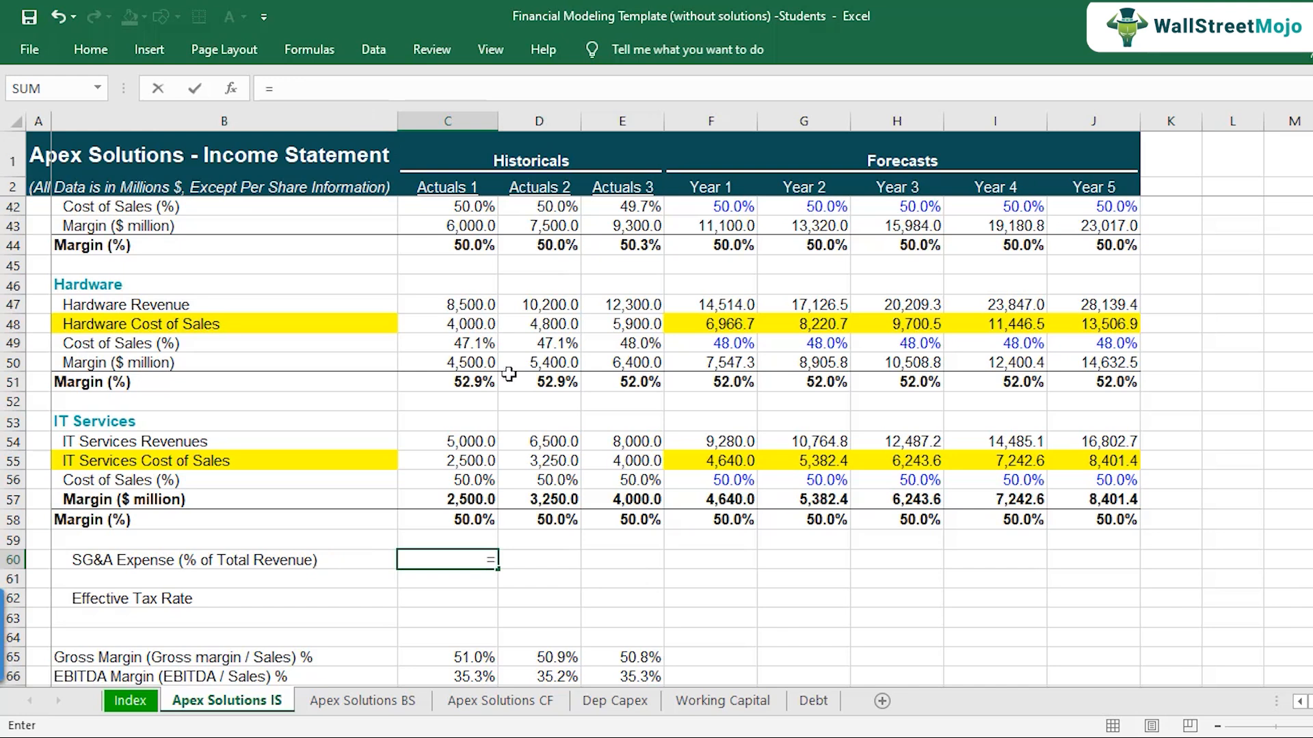
pyautogui.scroll(11, 509, 373)
pyautogui.click(471, 372)
pyautogui.write('/')
pyautogui.scroll(2, 466, 362)
pyautogui.click(467, 324)
pyautogui.press('Return')
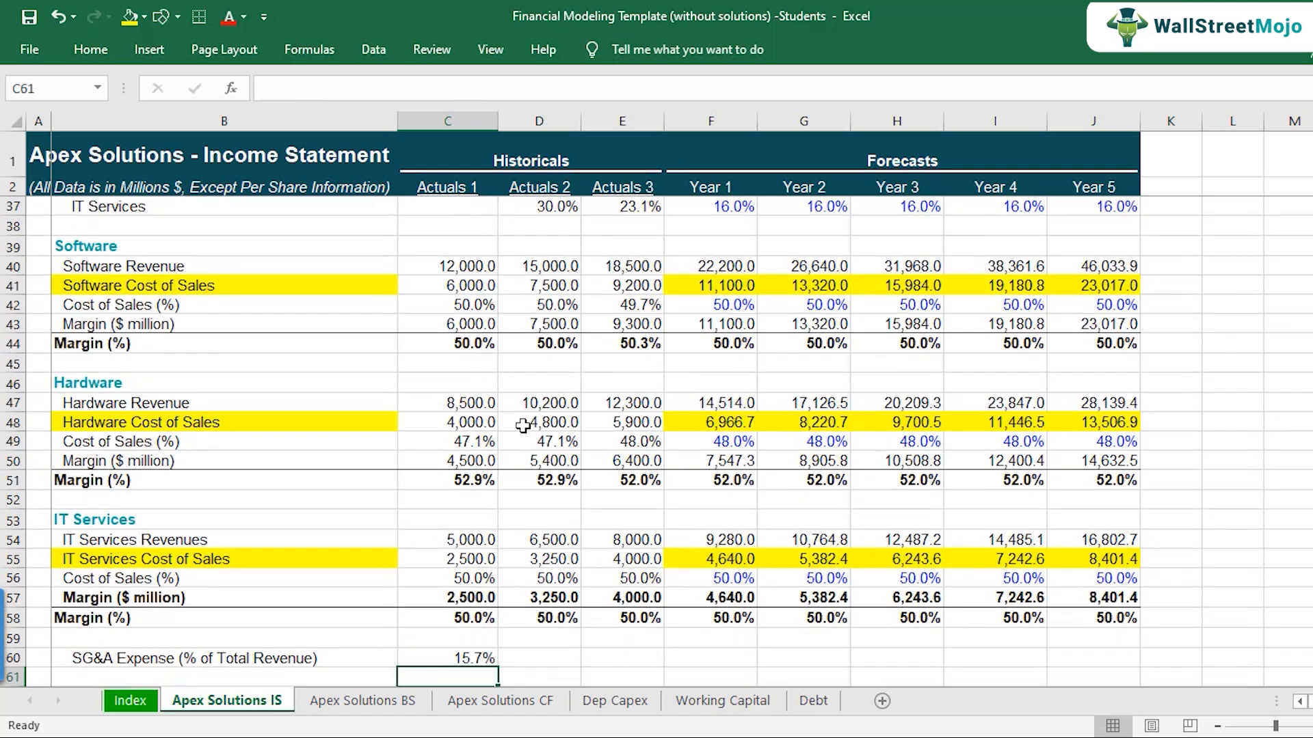
# Check the SG&A percentage formula in C60, copy it to Actuals 2 and Actuals 3, and verify E60
pyautogui.scroll(-1, 523, 426)
pyautogui.press('Up')
pyautogui.press('F2')
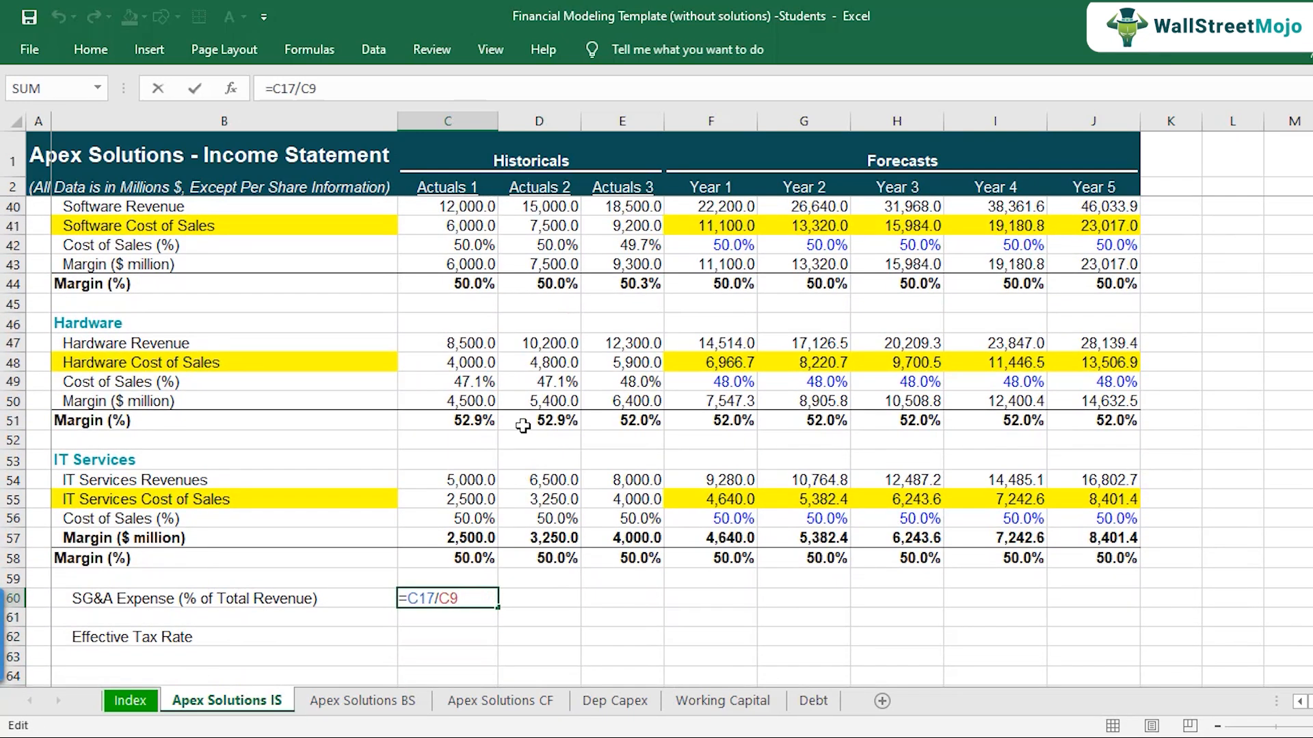
pyautogui.press('Escape')
pyautogui.hotkey('ctrl', 'c')
pyautogui.press('Right')
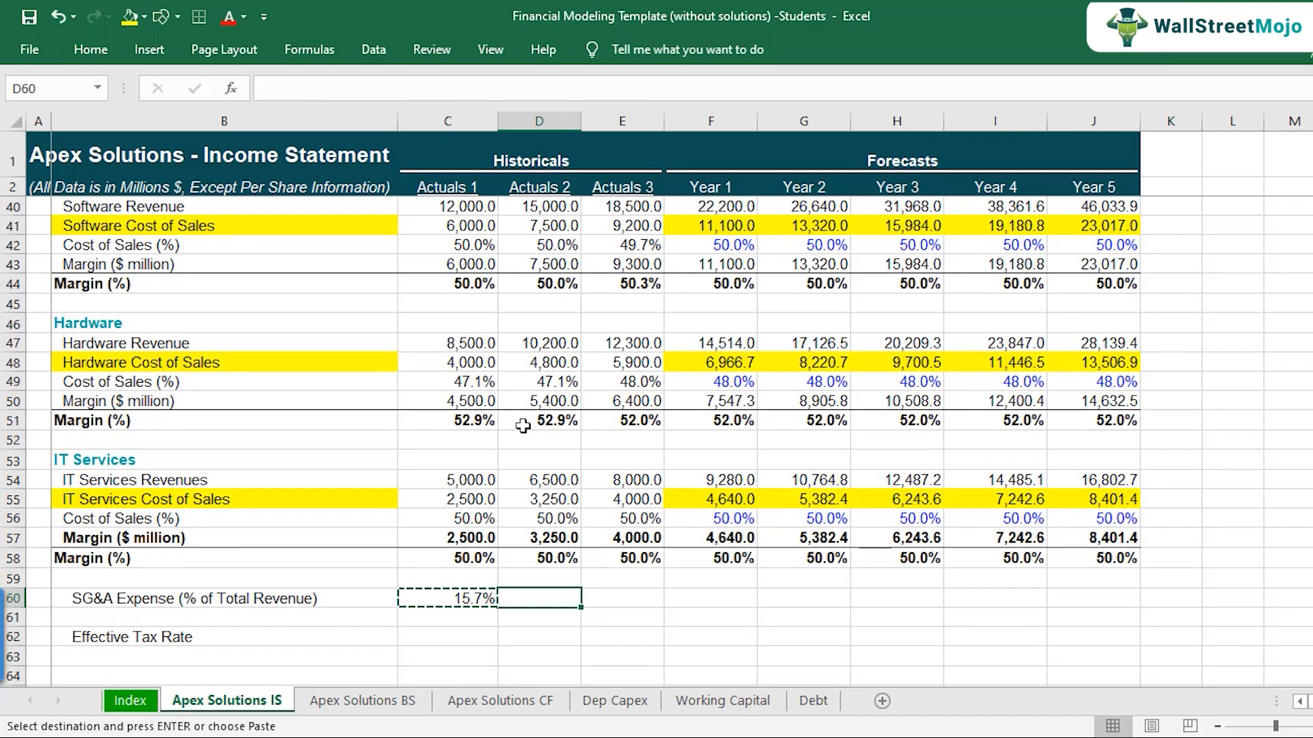
pyautogui.hotkey('ctrl', 'v')
pyautogui.press('Right')
pyautogui.hotkey('ctrl', 'v')
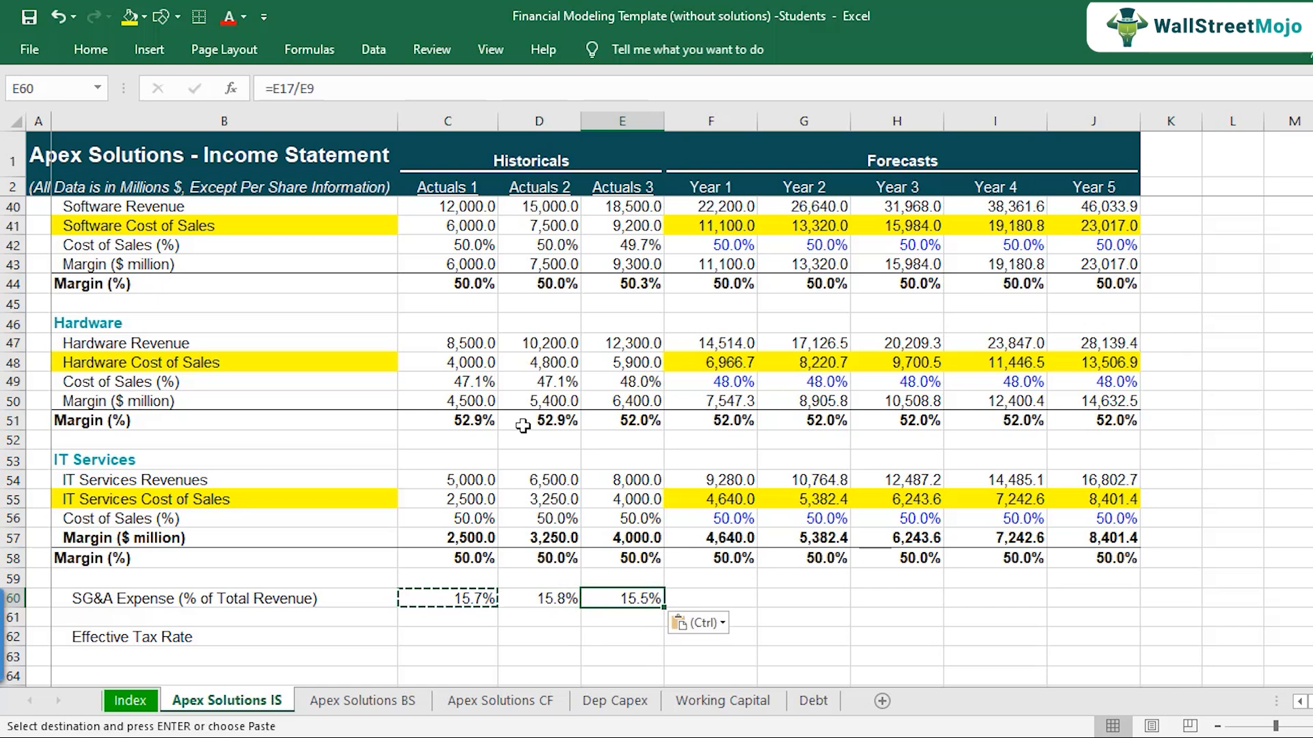
pyautogui.press('F2')
pyautogui.press('Escape')
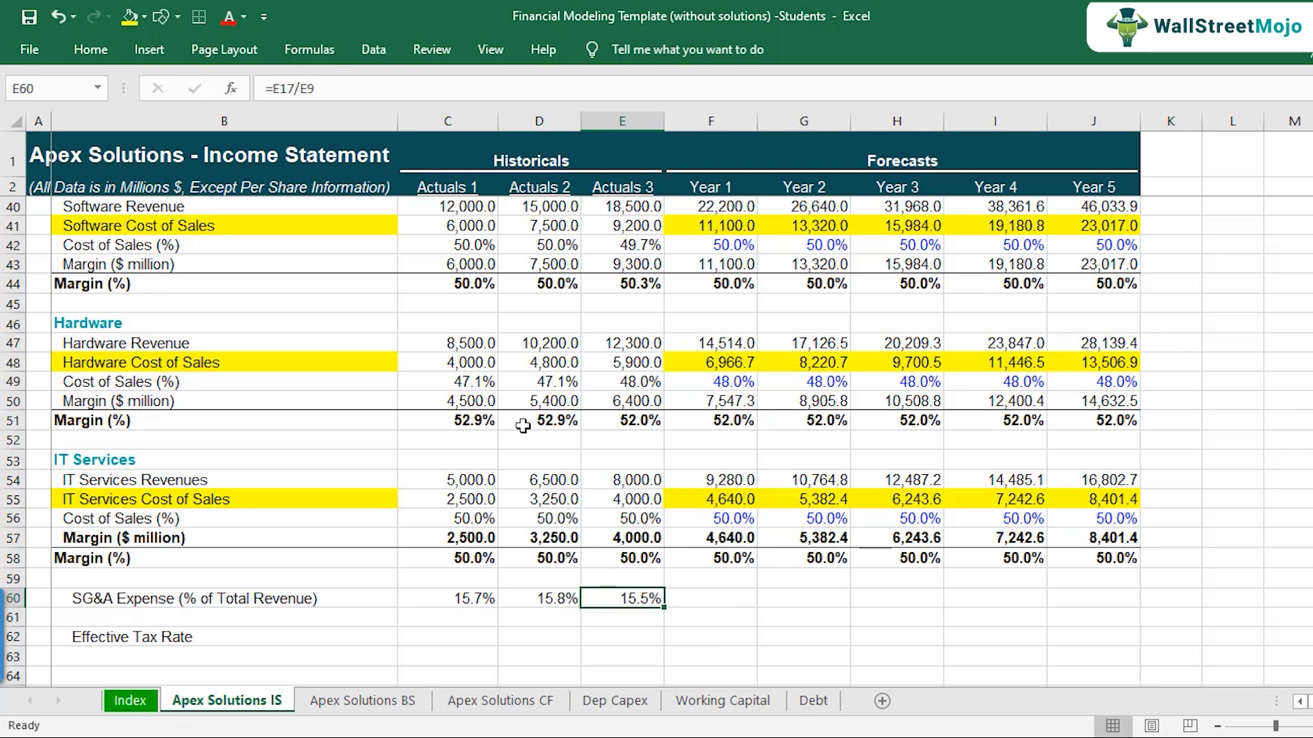
# Set the Year 1 SG&A Expense percentage in F60 to 15%
pyautogui.press('Left')
pyautogui.press('Left')
pyautogui.press('Right')
pyautogui.press('Right')
pyautogui.press('Right')
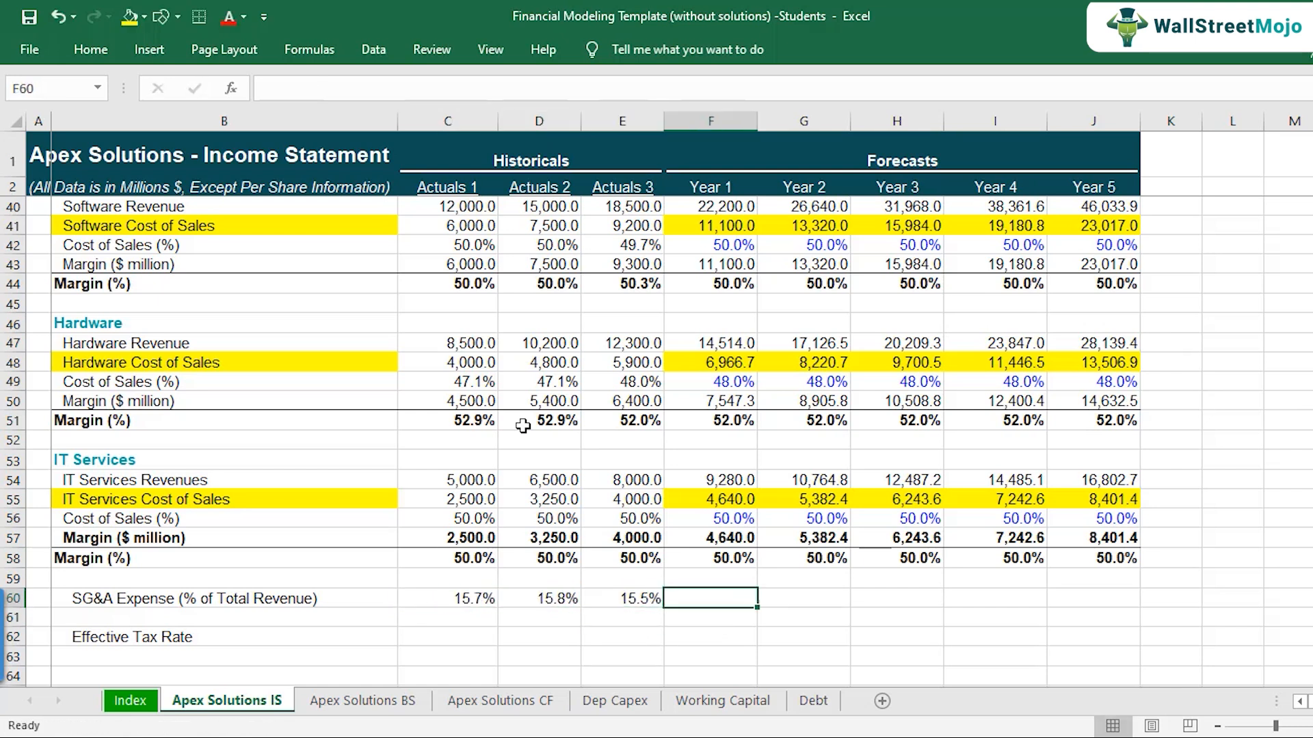
pyautogui.write('15.0')
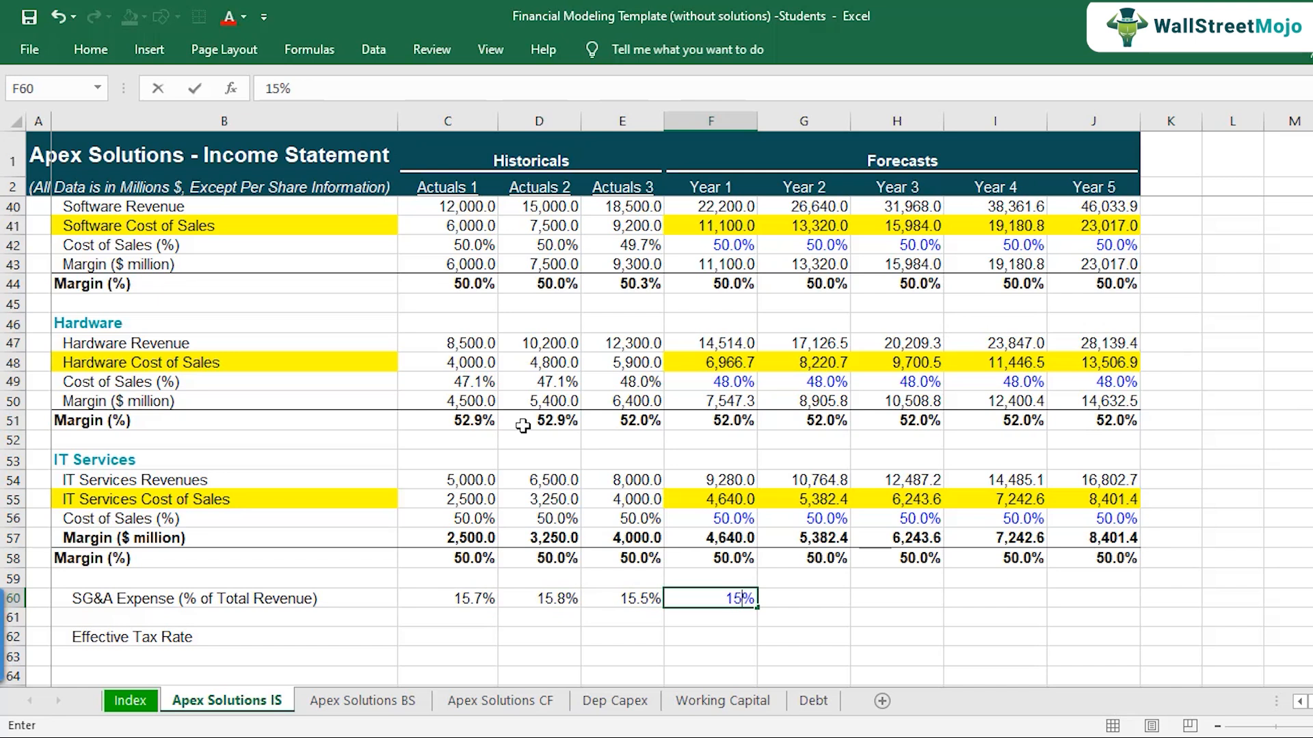
pyautogui.hotkey('ctrl', 'Return')
# Copy the Year 1 SG&A percentage in F60 across to Years 2 through 5 (G60:J60)
pyautogui.hotkey('ctrl', 'c')
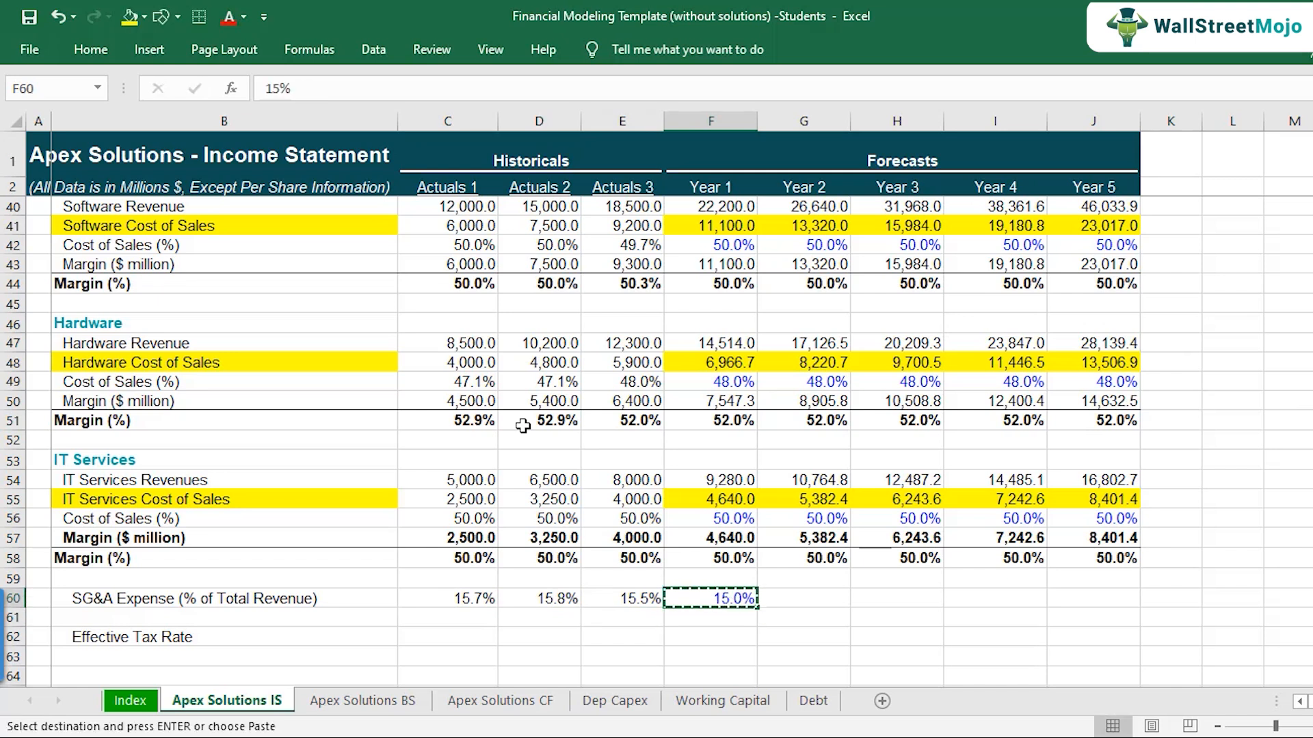
pyautogui.hotkey('shift', 'Right')
pyautogui.hotkey('shift', 'Right')
pyautogui.hotkey('shift', 'Right')
pyautogui.hotkey('shift', 'Right')
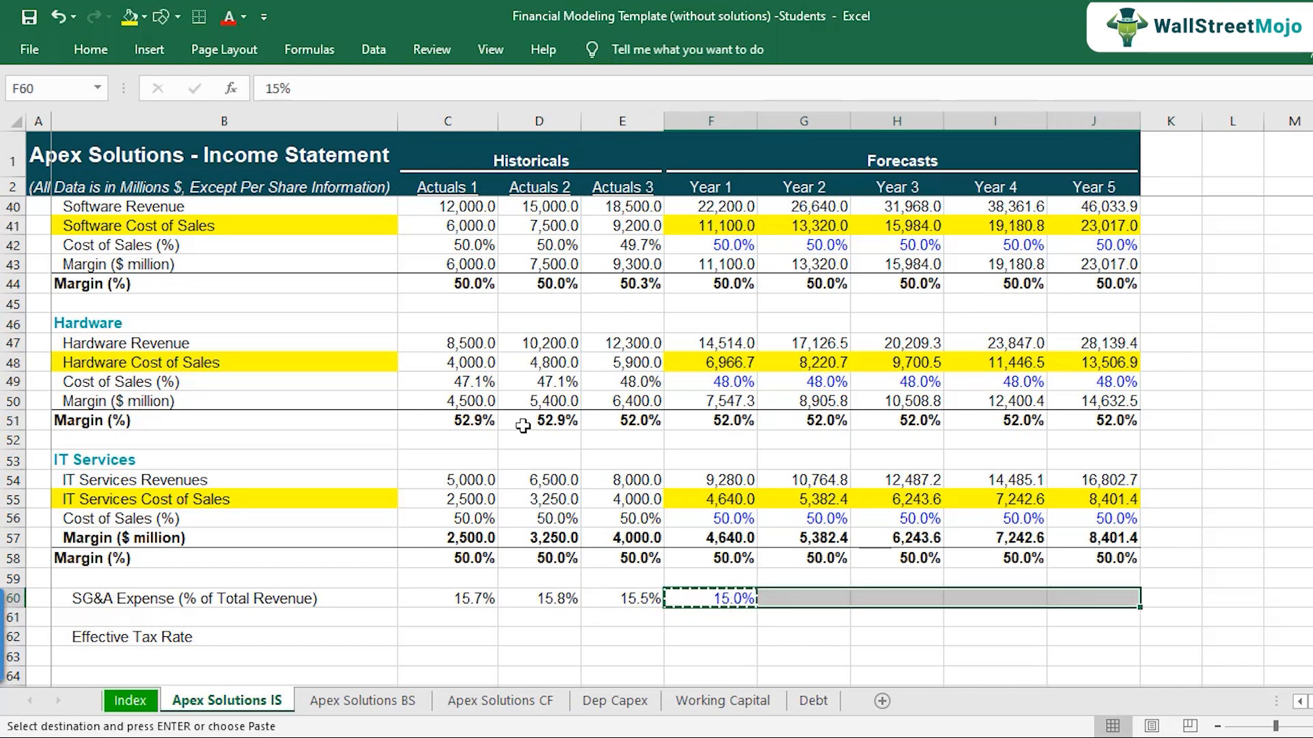
pyautogui.hotkey('ctrl', 'v')
pyautogui.press('Down')
pyautogui.press('Up')
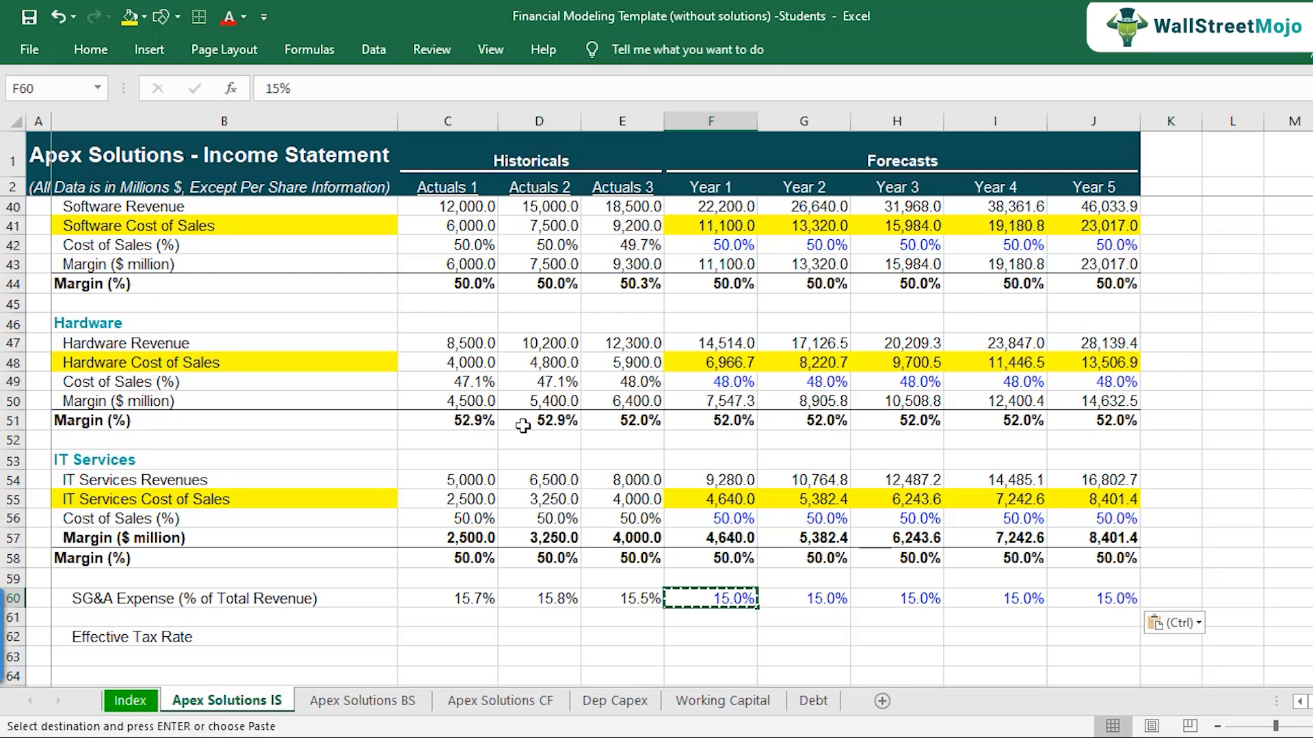
# Examine the historical SG&A percentages in C60:E60 alongside the first forecast years
pyautogui.press('Left')
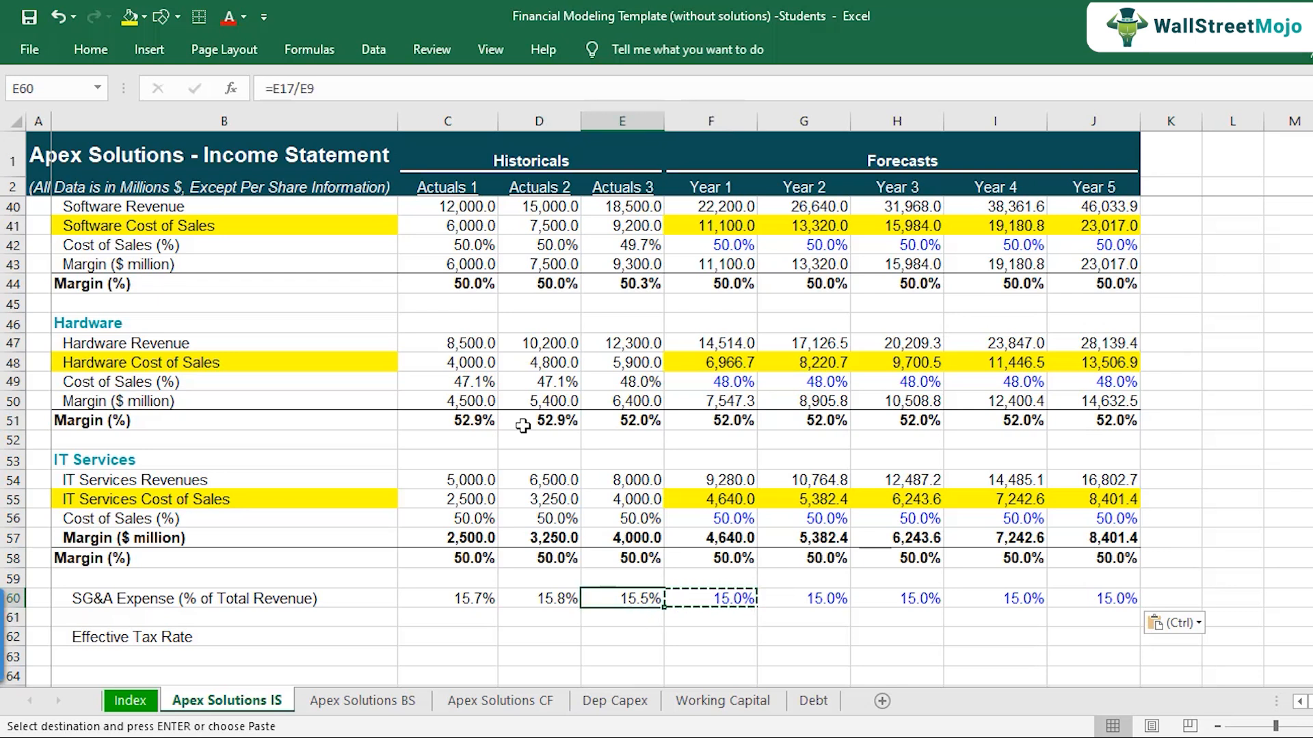
pyautogui.hotkey('shift', 'Left')
pyautogui.hotkey('shift', 'Left')
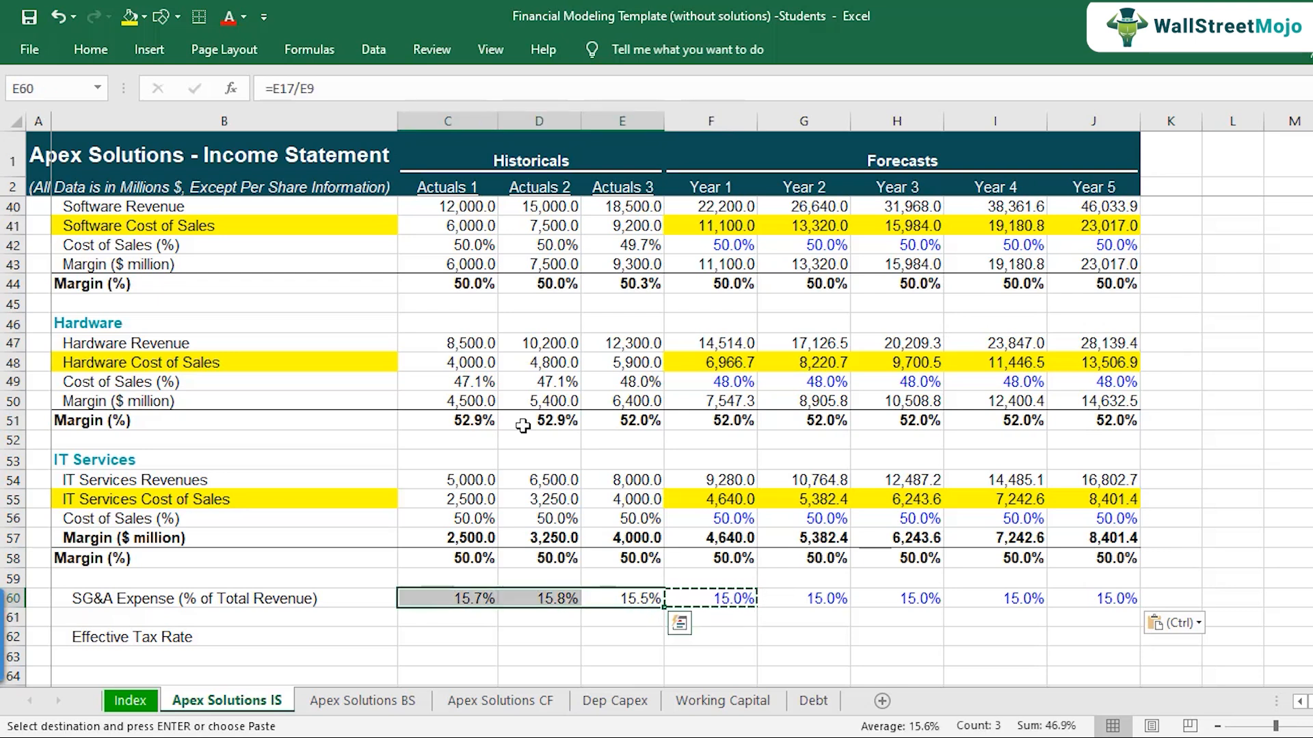
pyautogui.press('Right')
pyautogui.press('Right')
pyautogui.press('Right')
pyautogui.press('Left')
pyautogui.press('Left')
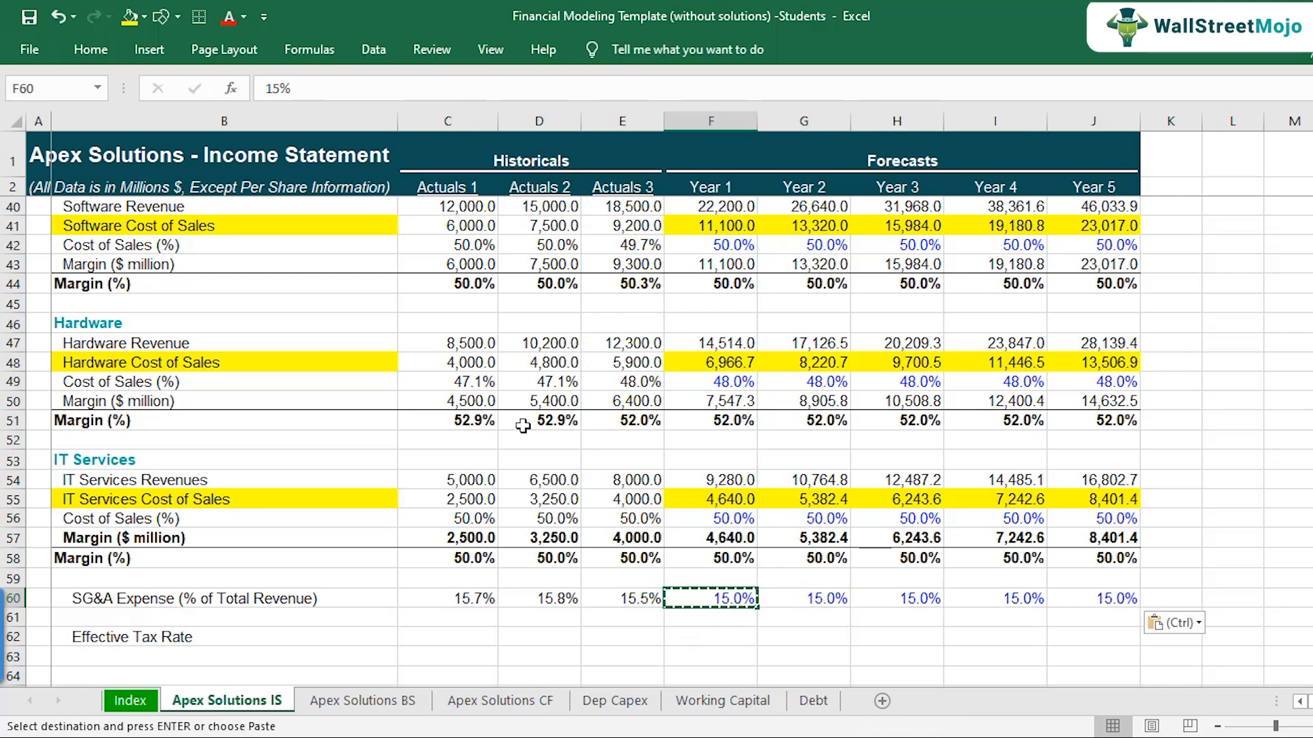
# Try an SG&A percentage of 50% for Year 1 in F60 and undo the entry
pyautogui.write('50%')
pyautogui.press('Return')
pyautogui.press('Up')
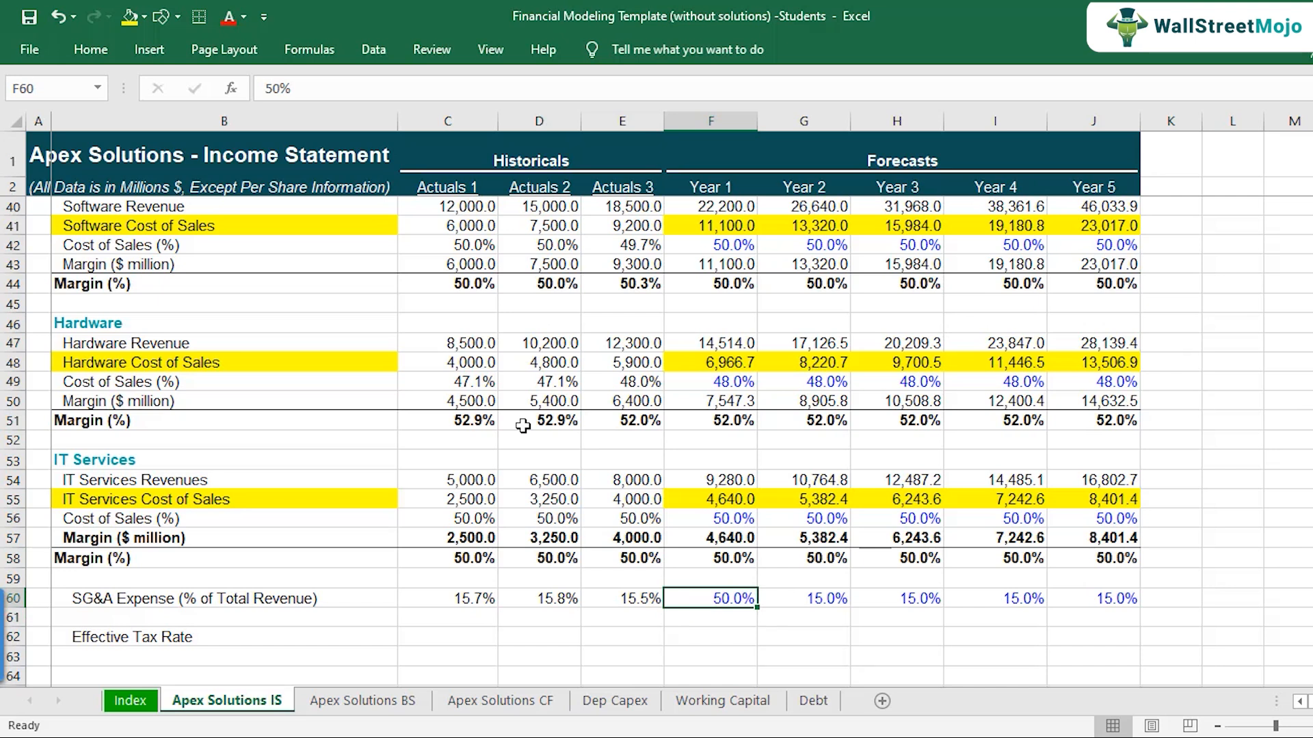
pyautogui.hotkey('ctrl', 'z')
pyautogui.press('F2')
pyautogui.press('Escape')
# Compare the historical SG&A percentages in C60:E60 with the forecast assumptions in F60:J60
pyautogui.press('Left')
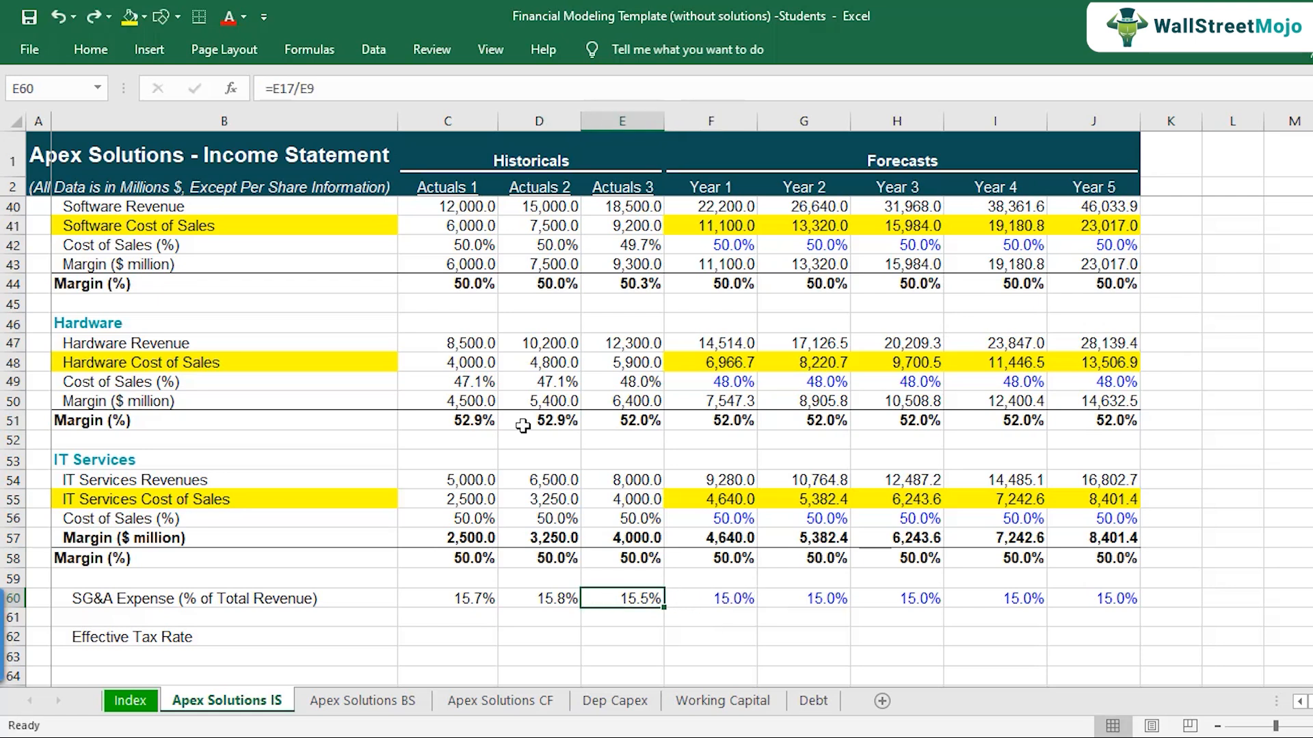
pyautogui.hotkey('shift', 'Left')
pyautogui.hotkey('shift', 'Left')
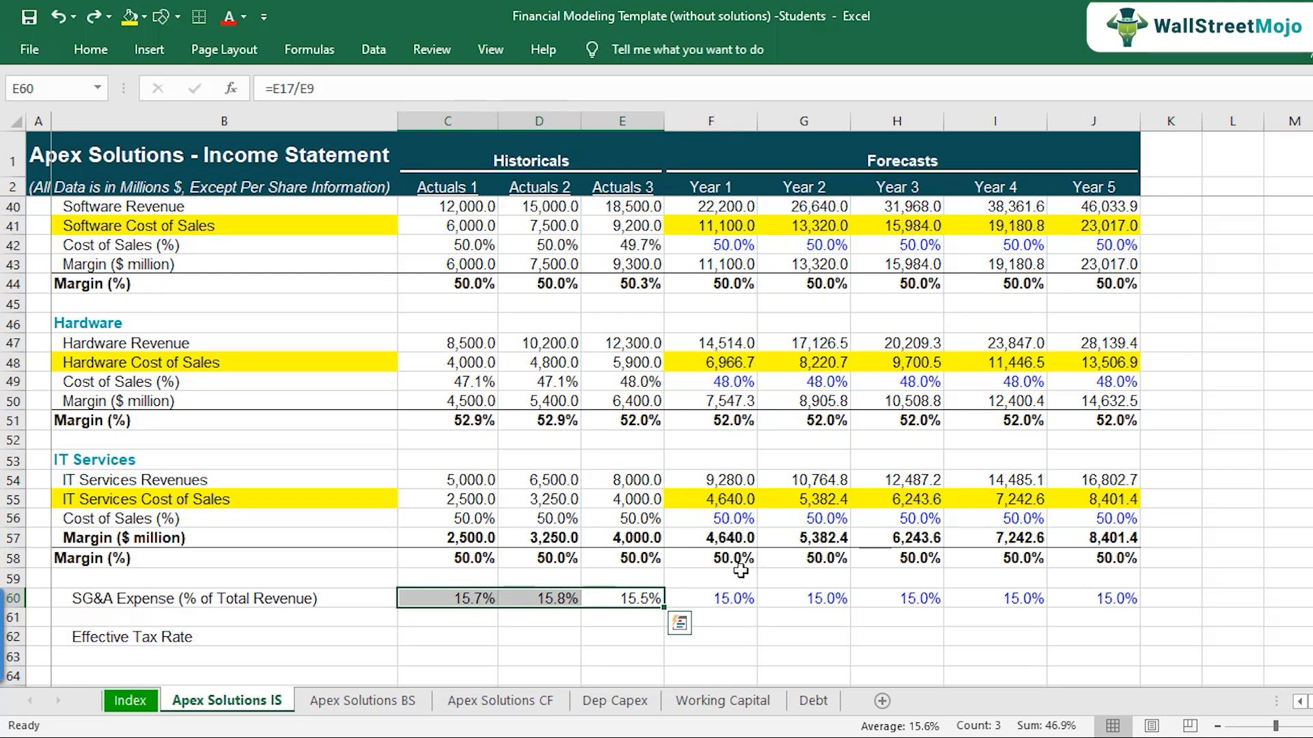
pyautogui.moveTo(737, 606); pyautogui.dragTo(1085, 600)
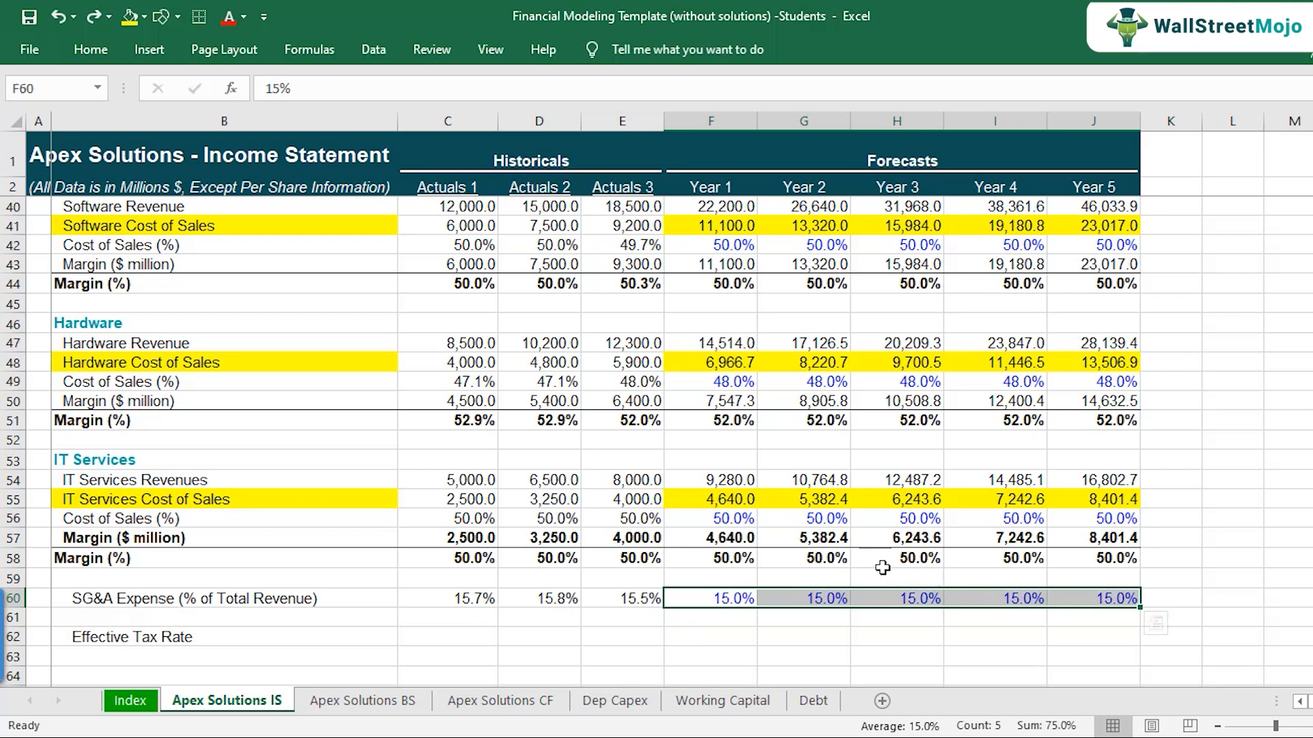
# Calculate Year 1 SG&A Expense in F17 as Total revenues times the SG&A percentage (=F9*F60)
pyautogui.scroll(11, 694, 483)
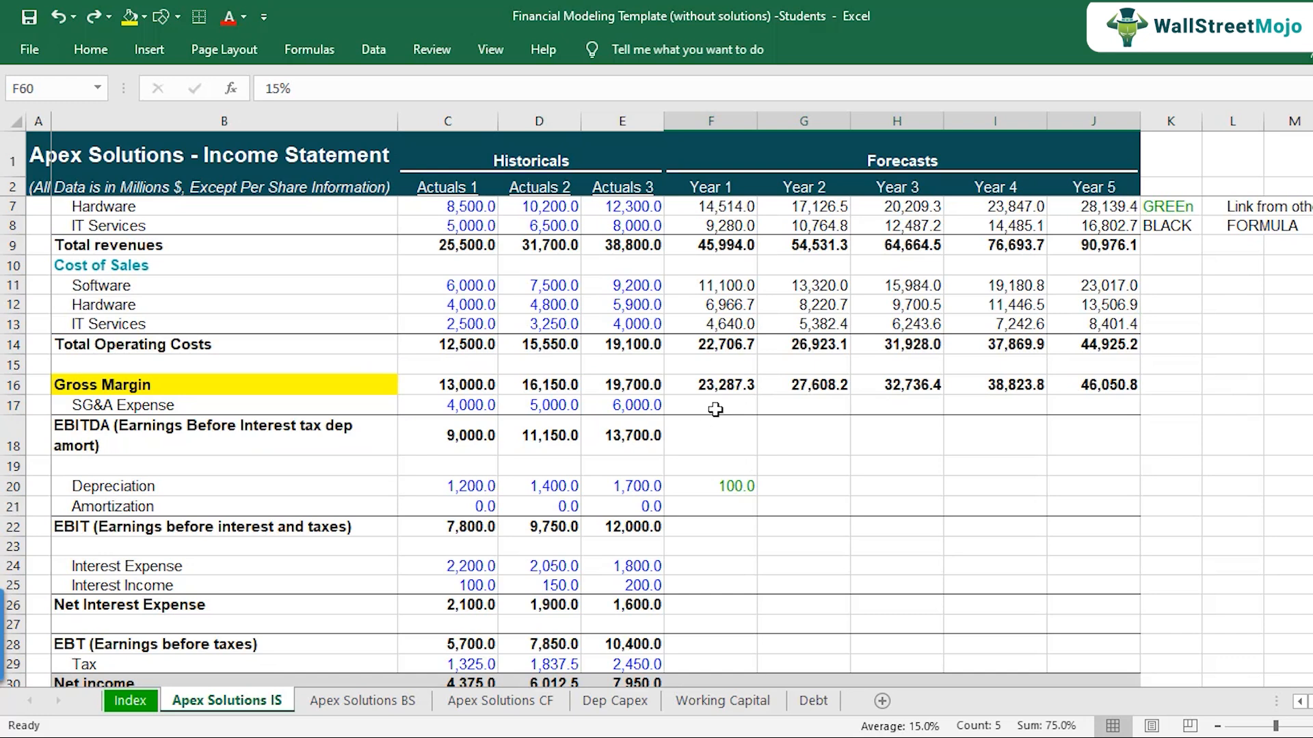
pyautogui.click(712, 409)
pyautogui.scroll(2, 820, 509)
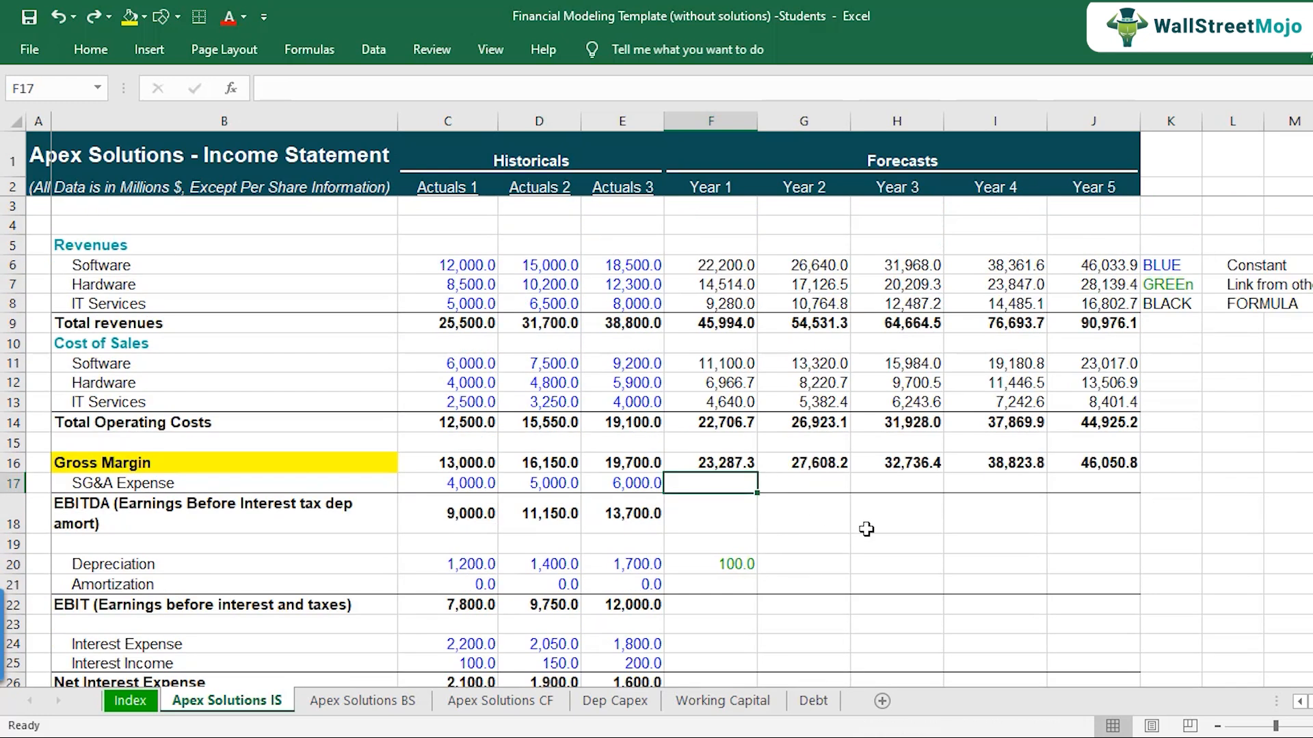
pyautogui.write('=')
pyautogui.click(724, 329)
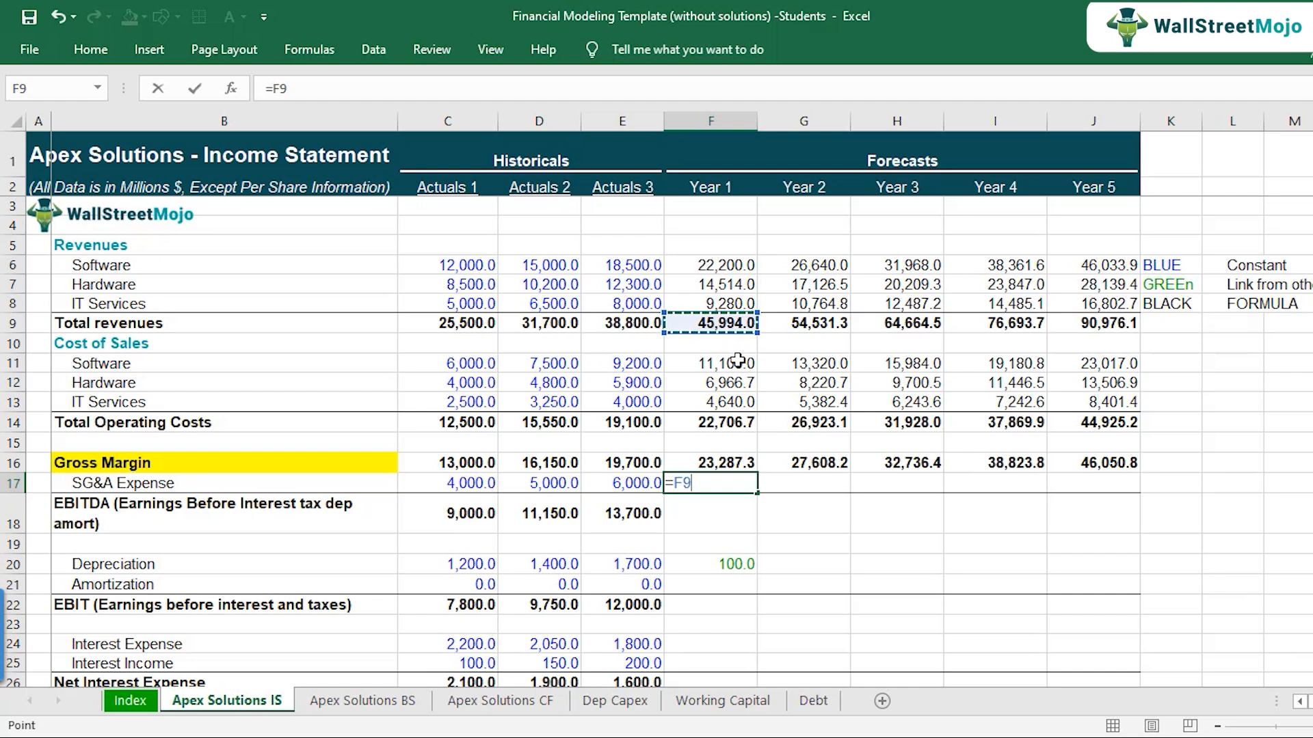
pyautogui.write('*')
pyautogui.scroll(-11, 737, 360)
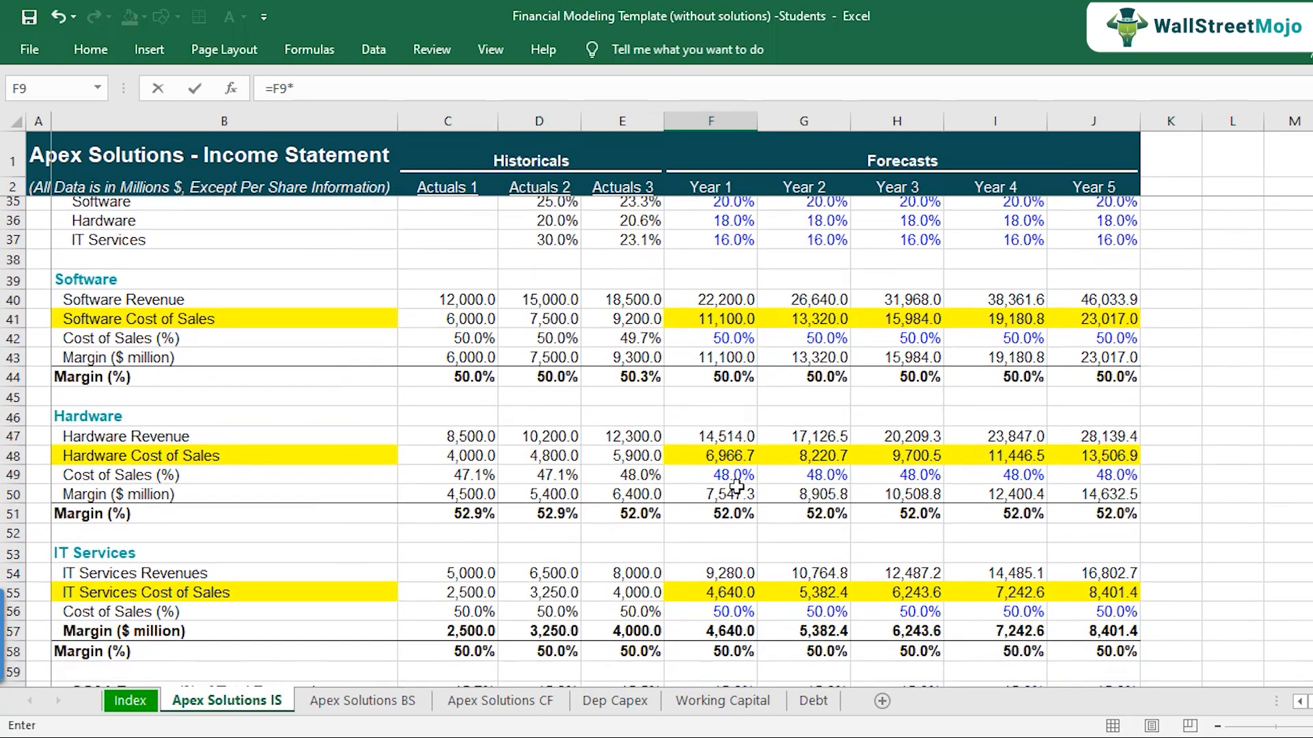
pyautogui.scroll(-4, 737, 487)
pyautogui.click(732, 436)
pyautogui.scroll(6, 745, 595)
pyautogui.scroll(9, 749, 602)
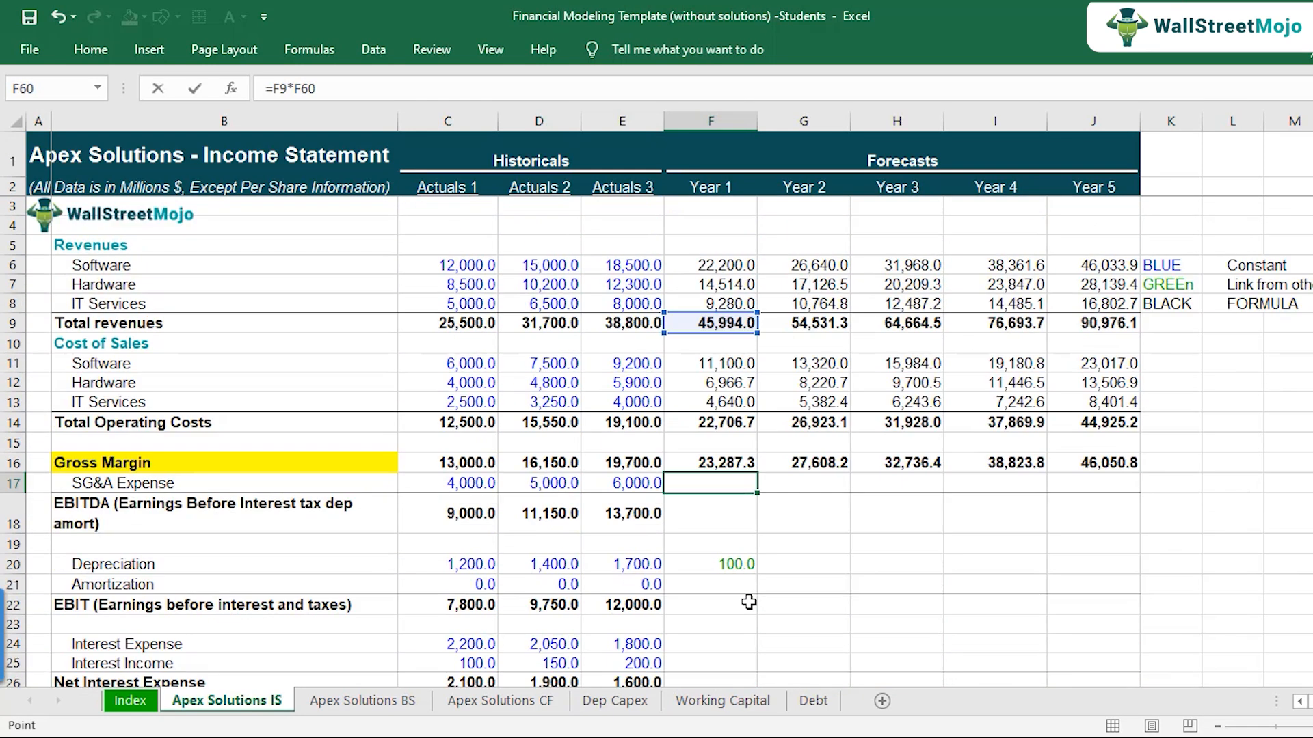
pyautogui.hotkey('ctrl', 'Return')
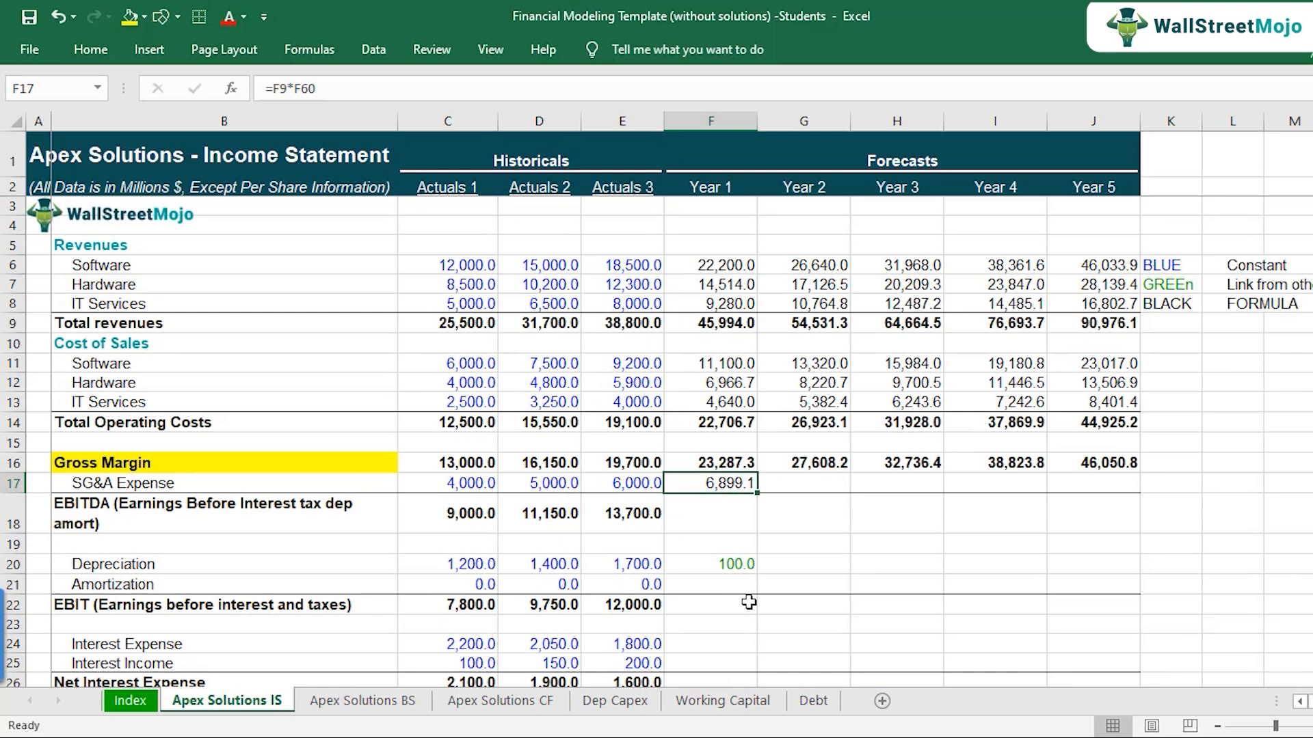
# Check the SG&A Expense formula in F17 and copy it across to Years 2 through 5 (G17:J17)
pyautogui.press('F2')
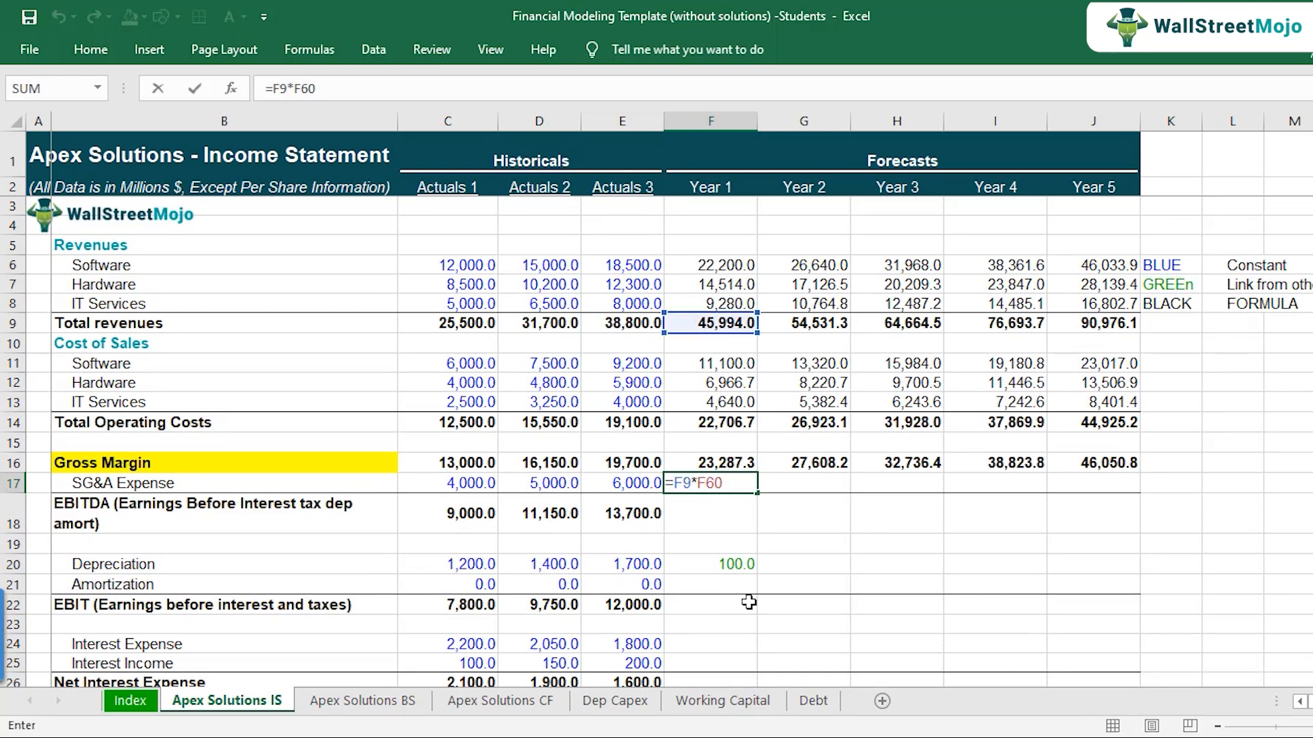
pyautogui.hotkey('ctrl', 'Return')
pyautogui.hotkey('ctrl', 'c')
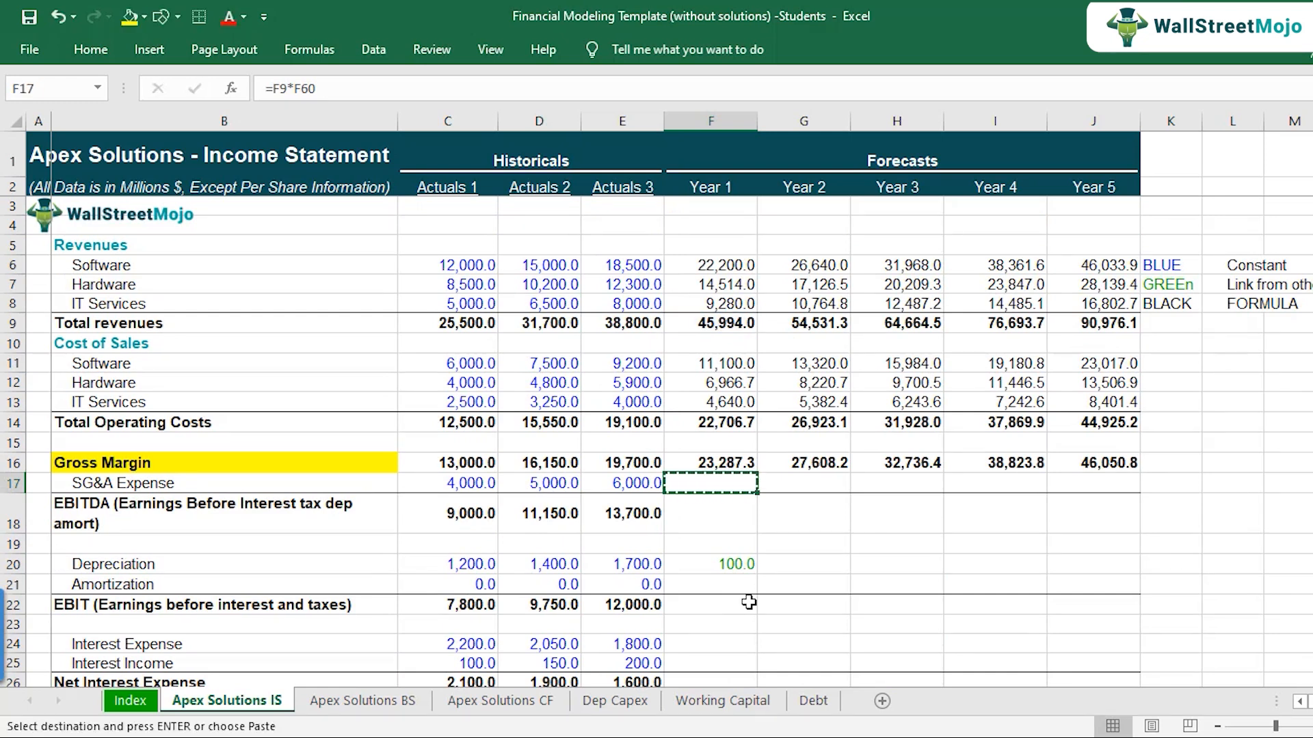
pyautogui.hotkey('shift', 'Right')
pyautogui.hotkey('shift', 'Right')
pyautogui.hotkey('shift', 'Right')
pyautogui.hotkey('shift', 'Right')
pyautogui.press('Return')
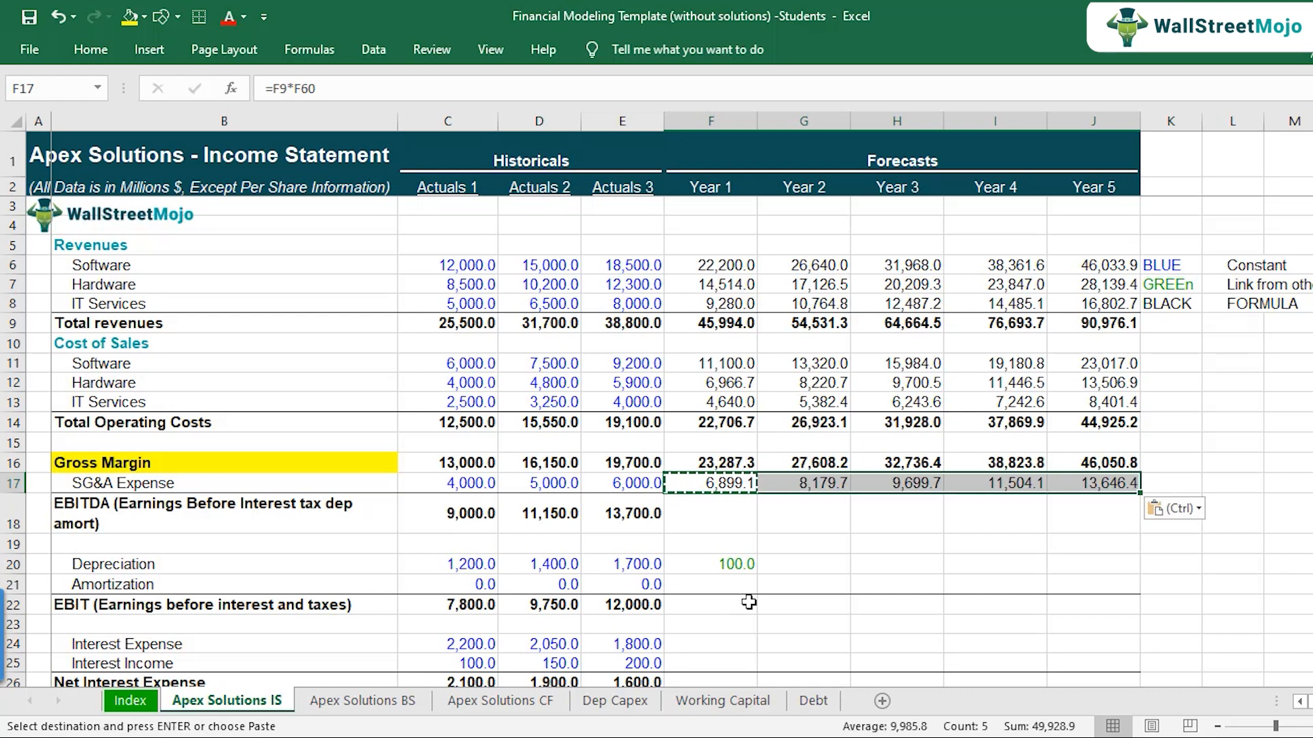
# Review the forecast SG&A Expense formulas along row 17, inspecting the cell references in F17 and G17
pyautogui.press('F2')
pyautogui.press('Escape')
pyautogui.press('Right')
pyautogui.press('Right')
pyautogui.press('Right')
pyautogui.press('Right')
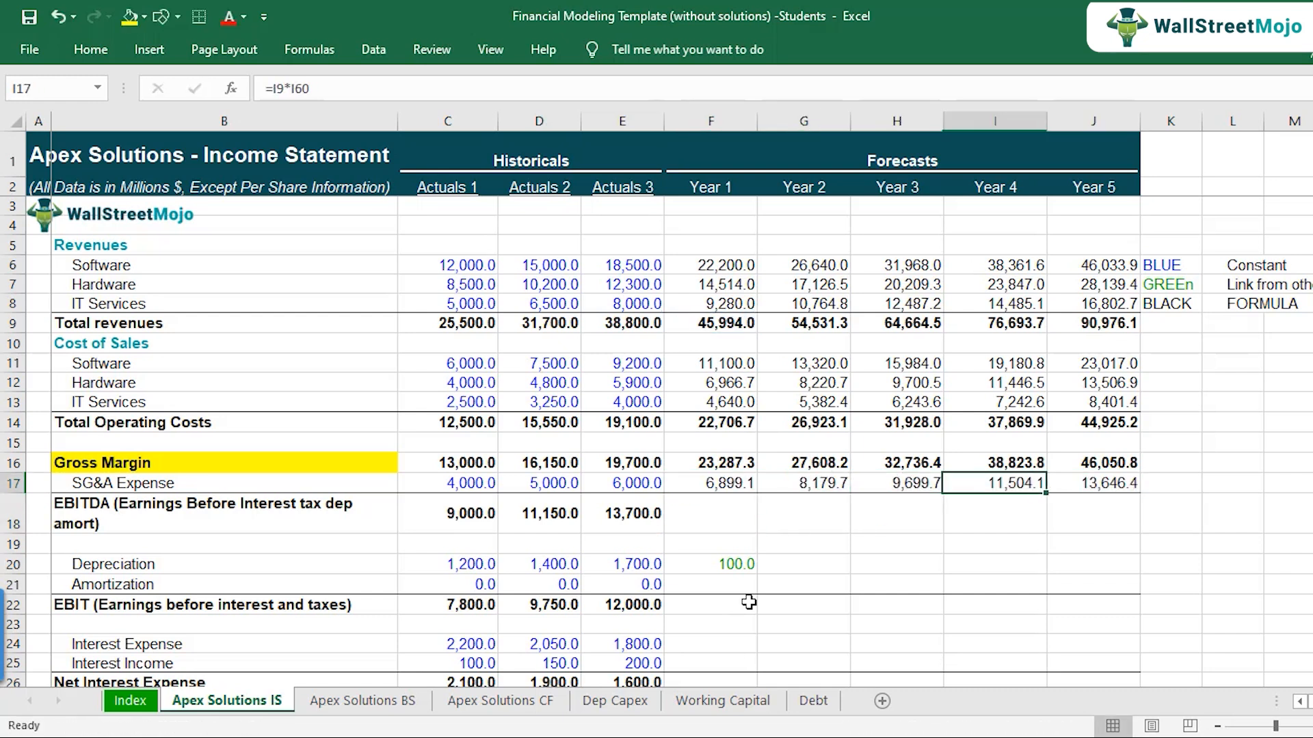
pyautogui.press('Left')
pyautogui.press('Left')
pyautogui.press('Left')
pyautogui.press('Left')
pyautogui.press('F2')
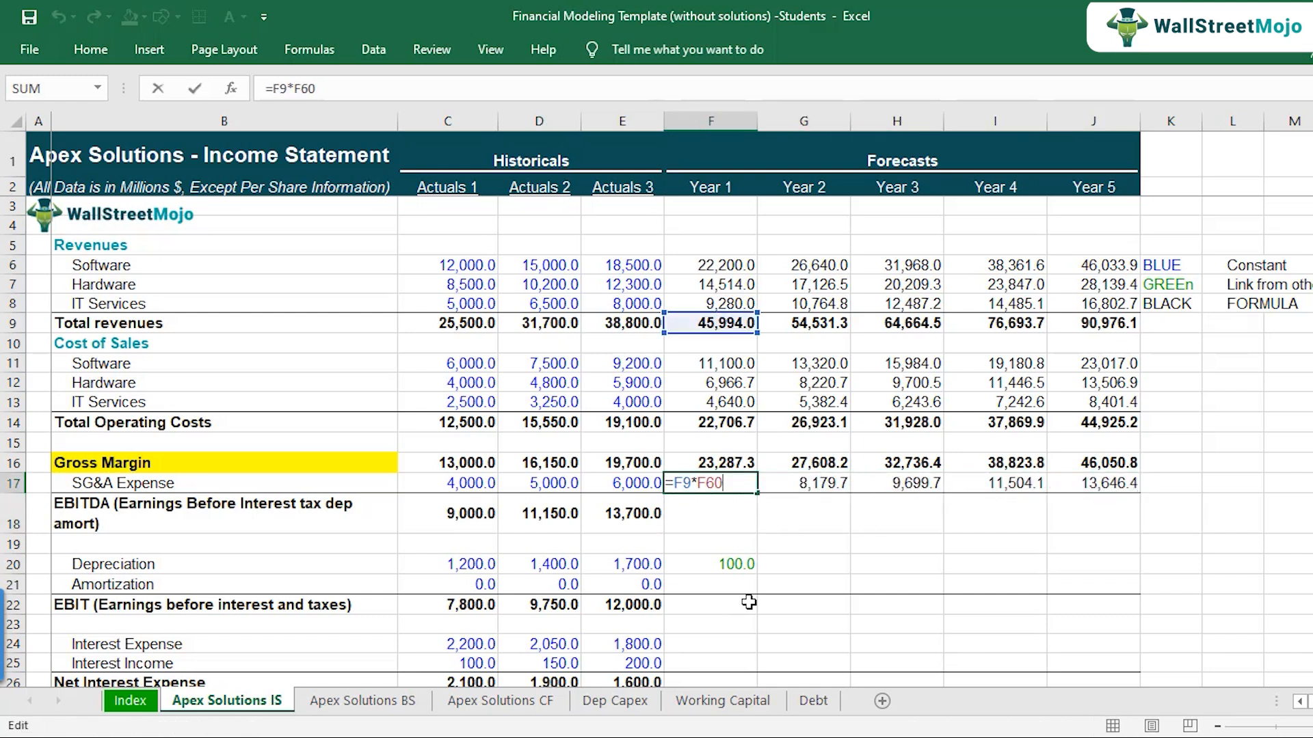
pyautogui.press('Escape')
pyautogui.press('Right')
pyautogui.press('F2')
pyautogui.press('Escape')
pyautogui.press('Left')
# Calculate Year 1 EBITDA in F18 as Gross Margin minus SG&A Expense (=F16-F17)
pyautogui.press('Down')
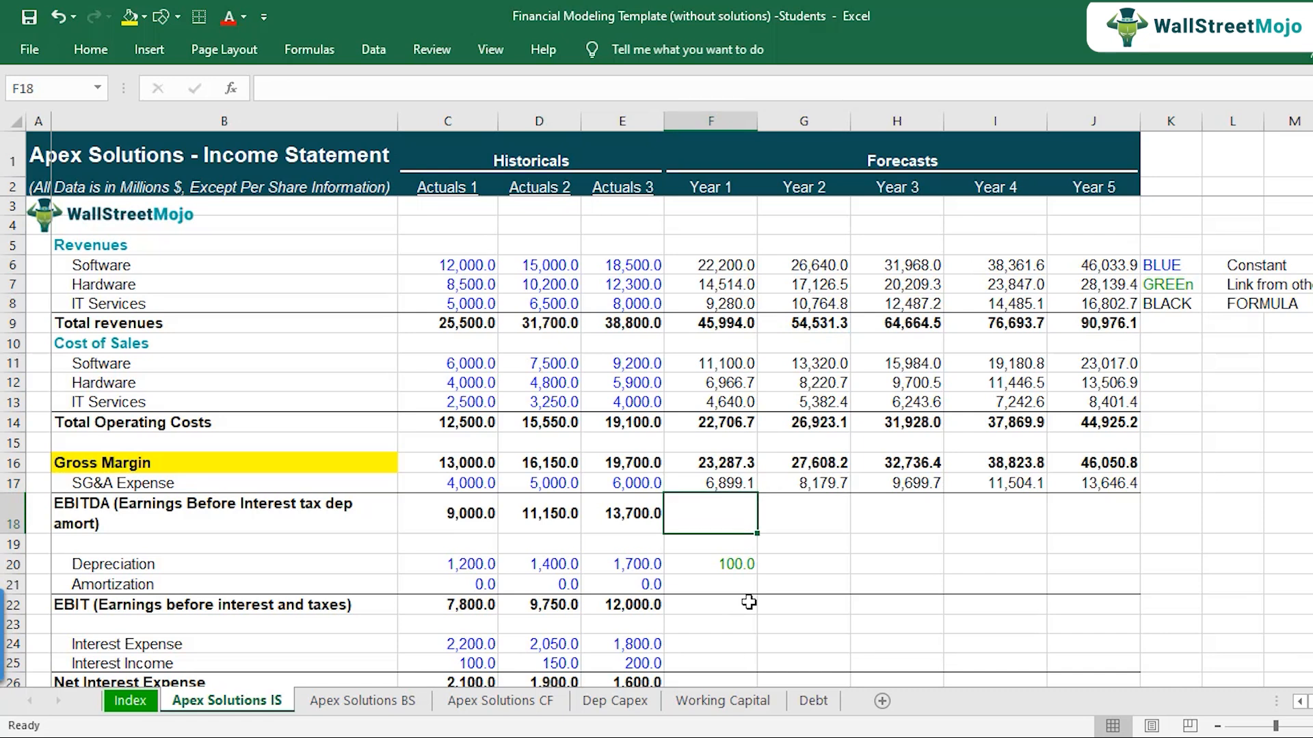
pyautogui.write('=')
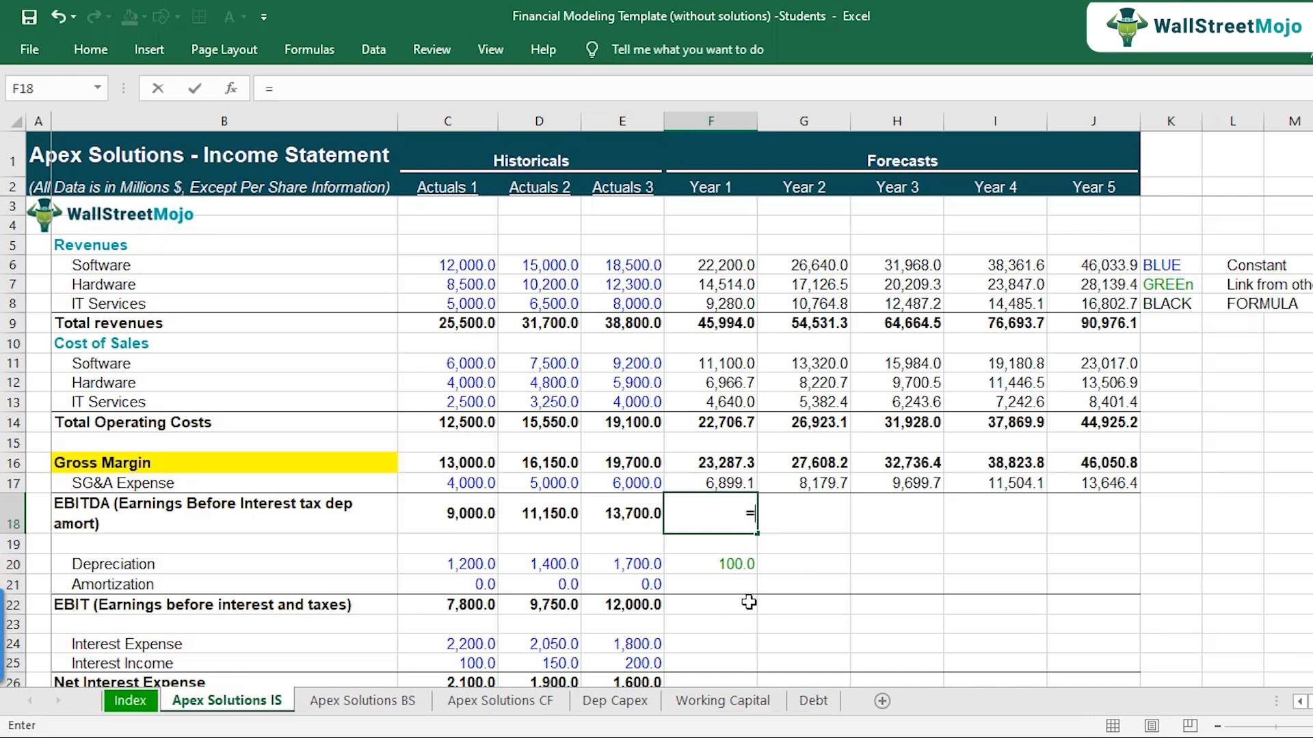
pyautogui.press('Up')
pyautogui.press('Up')
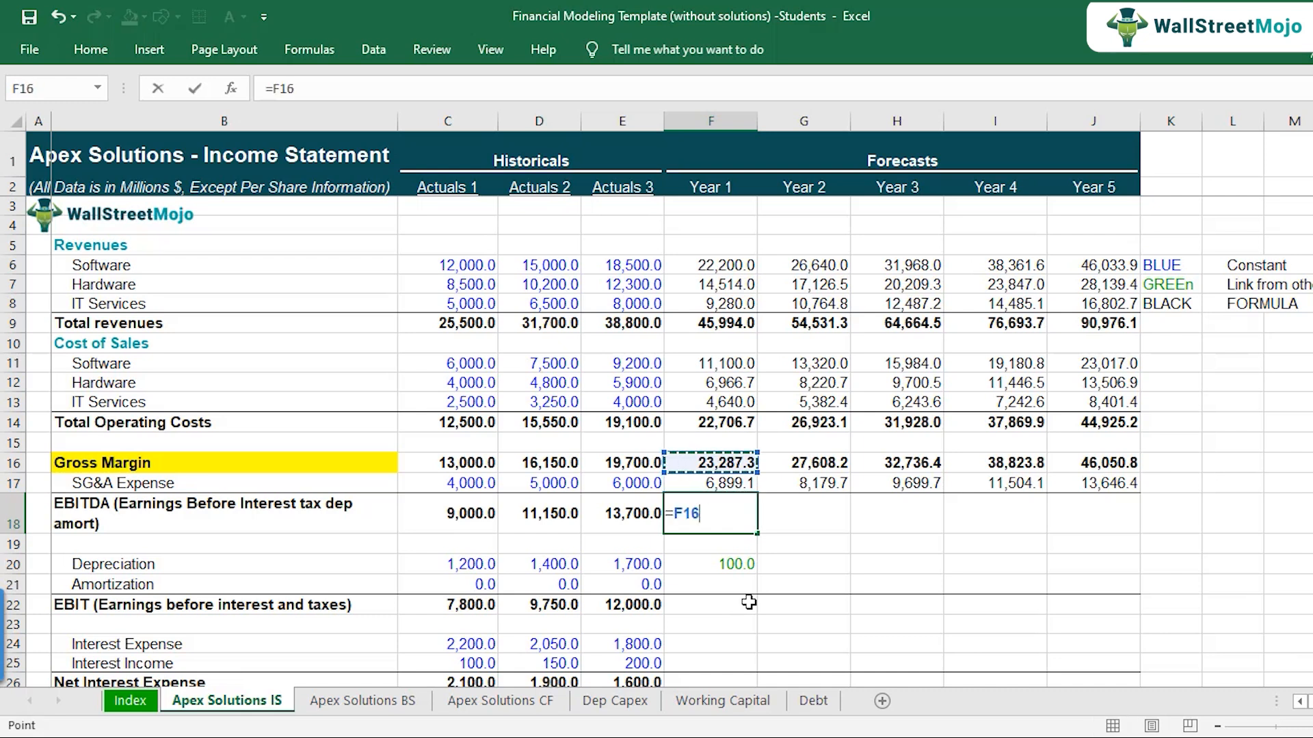
pyautogui.write('-')
pyautogui.press('Up')
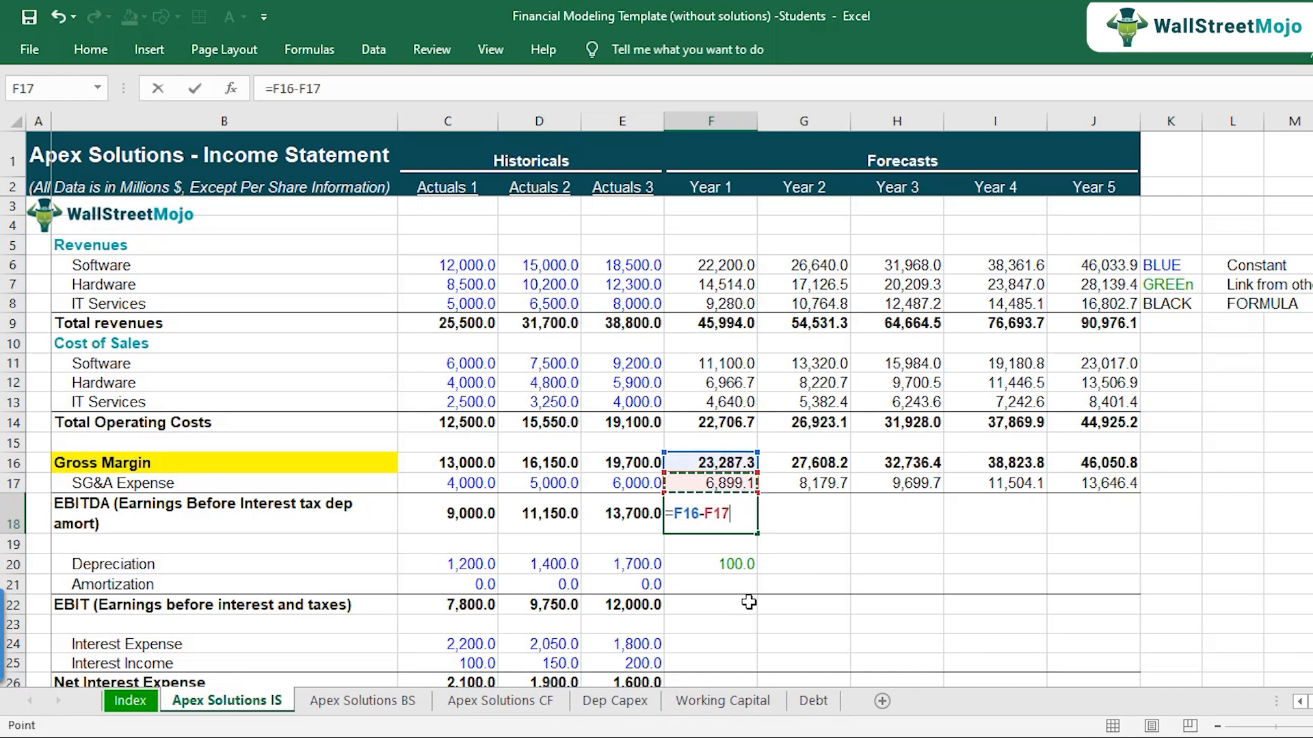
pyautogui.press('Return')
pyautogui.press('Up')
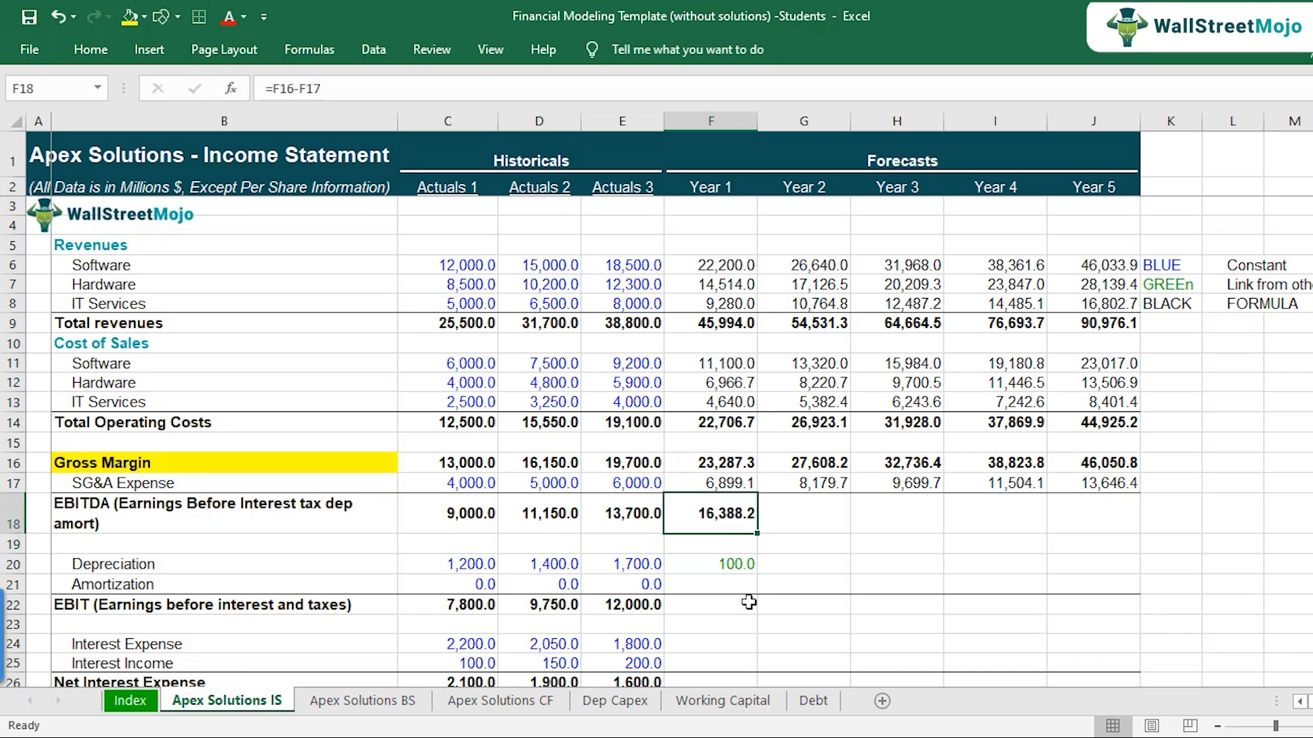
# Copy the Year 1 EBITDA formula in F18 across to Years 2 through 5 (G18:J18)
pyautogui.hotkey('ctrl', 'c')
pyautogui.hotkey('shift', 'Right')
pyautogui.hotkey('shift', 'Right')
pyautogui.hotkey('shift', 'Right')
pyautogui.hotkey('shift', 'Right')
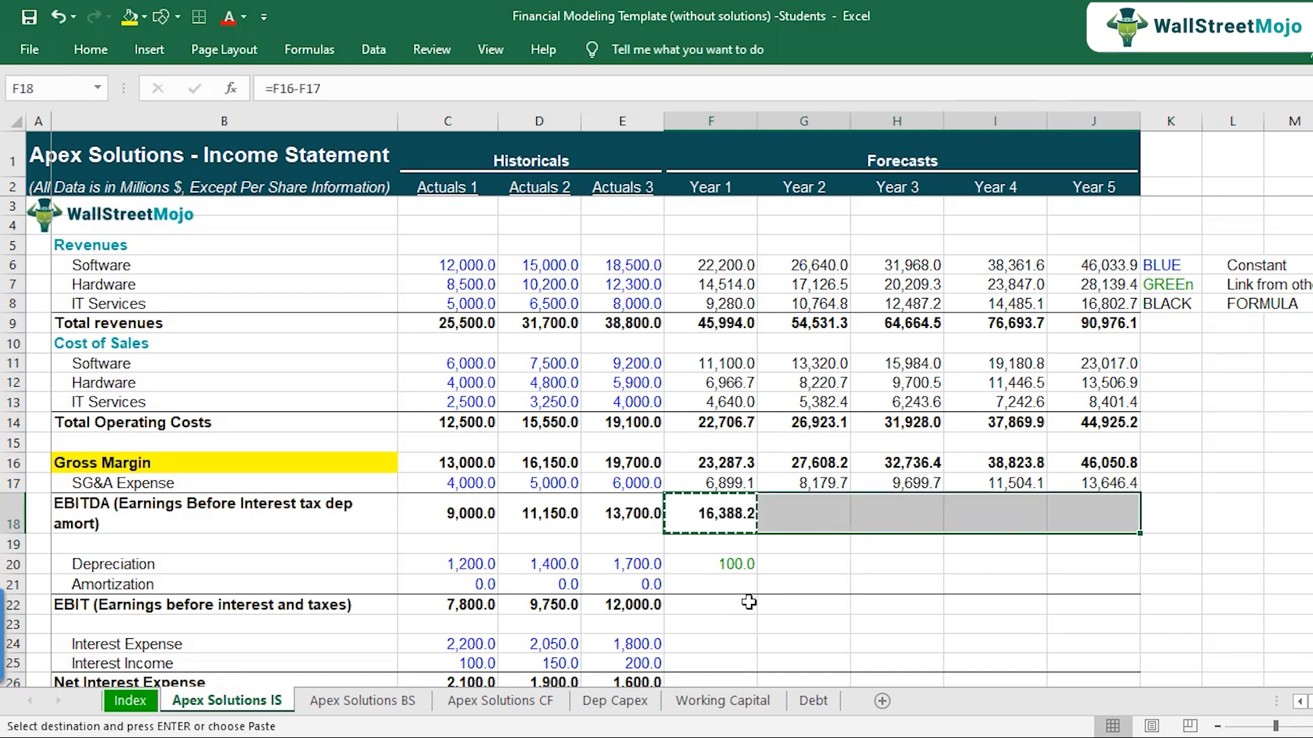
pyautogui.hotkey('ctrl', 'v')
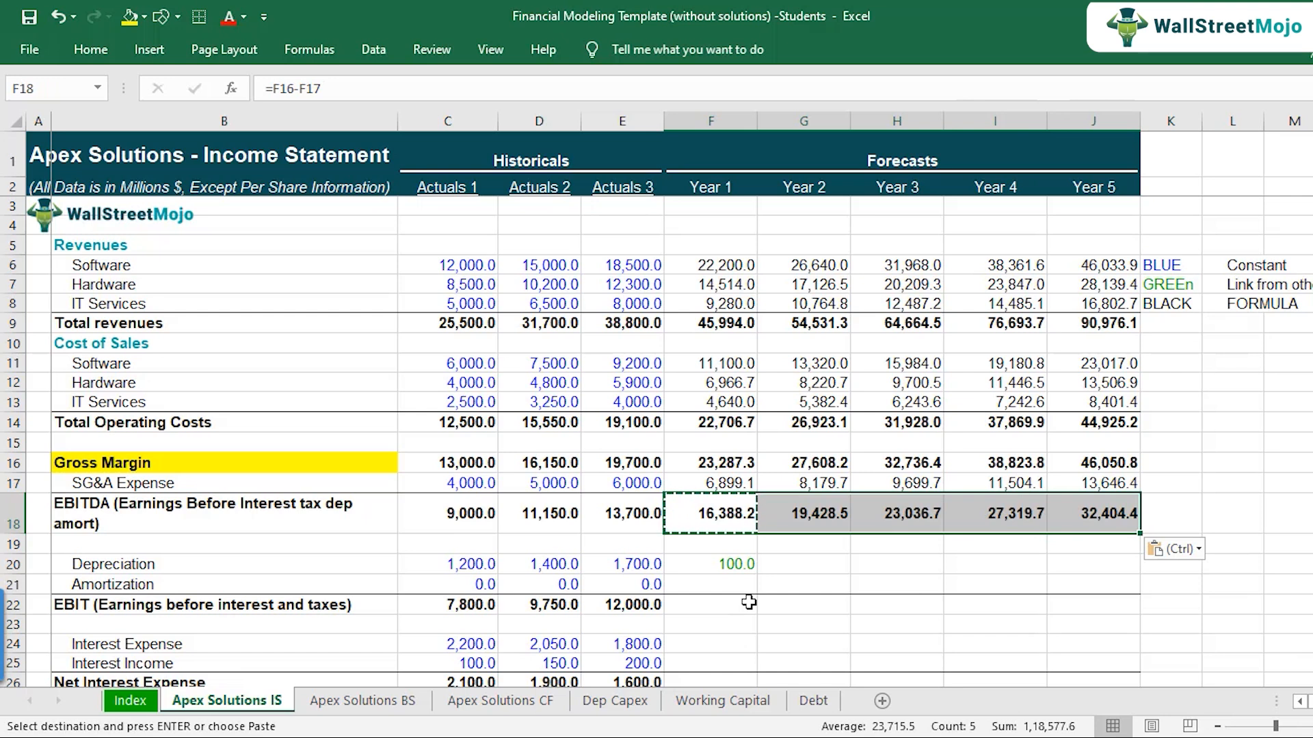
# Clear the Year 1 Depreciation link to the Dep Capex sheet from F20
pyautogui.scroll(-2, 749, 602)
pyautogui.click(737, 450)
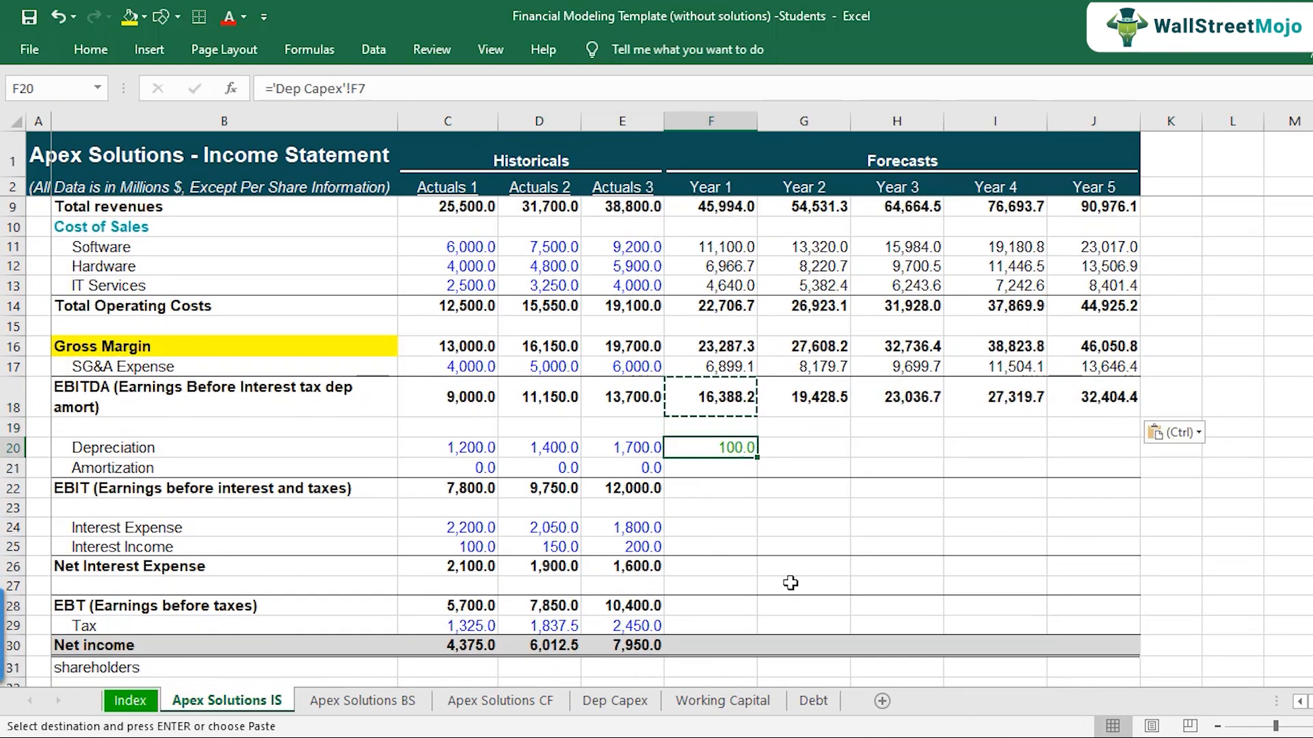
pyautogui.press('Delete')
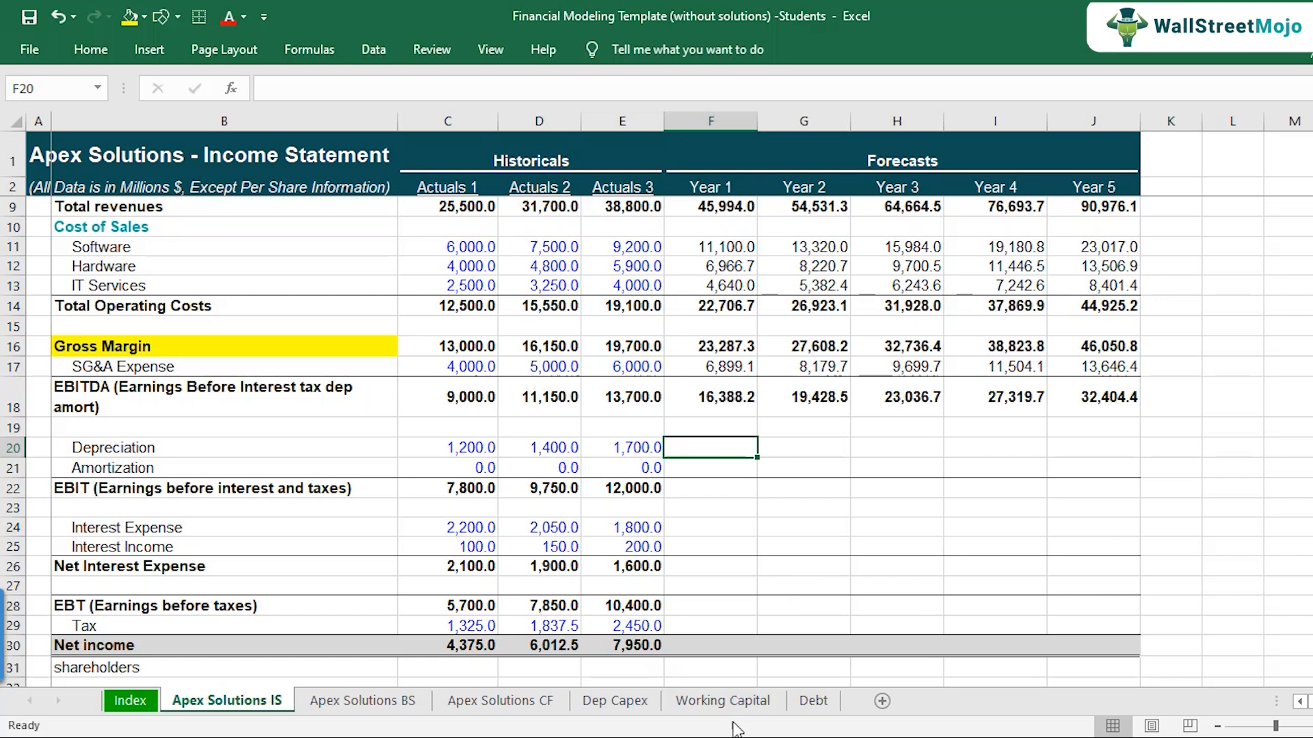
# Switch to the Financial Modeling in Excel - Step by Step workbook and review outline parts 4 to 8, from Projecting Costs to Projecting Debt
pyautogui.click(717, 736)
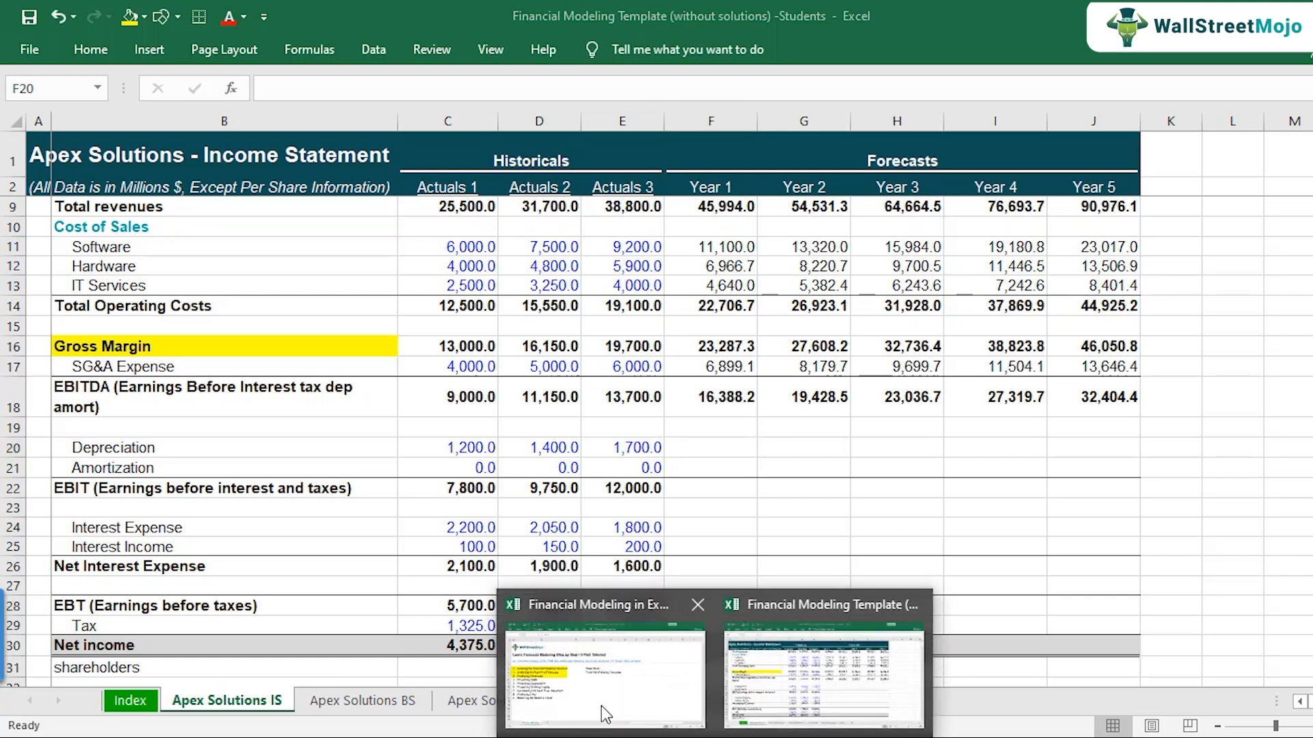
pyautogui.click(595, 705)
pyautogui.click(259, 447)
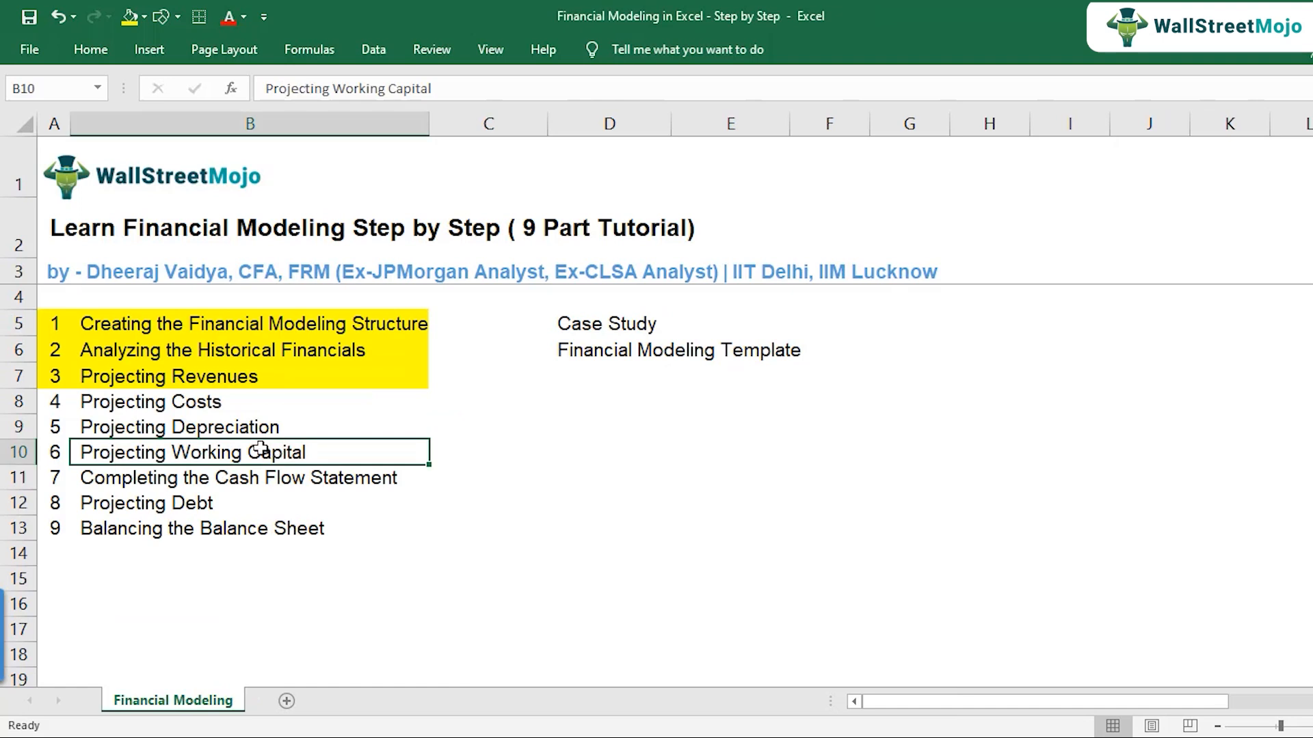
pyautogui.moveTo(56, 405); pyautogui.dragTo(267, 408)
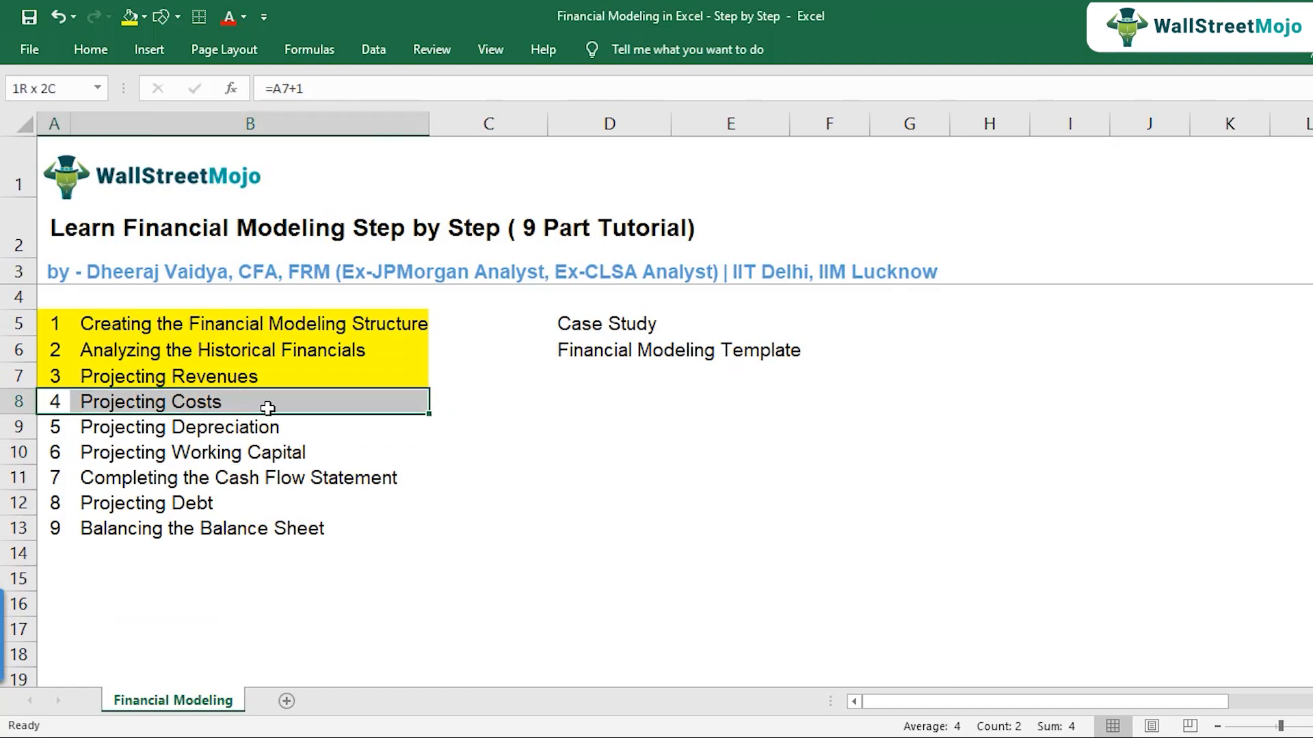
pyautogui.moveTo(61, 429); pyautogui.dragTo(245, 435)
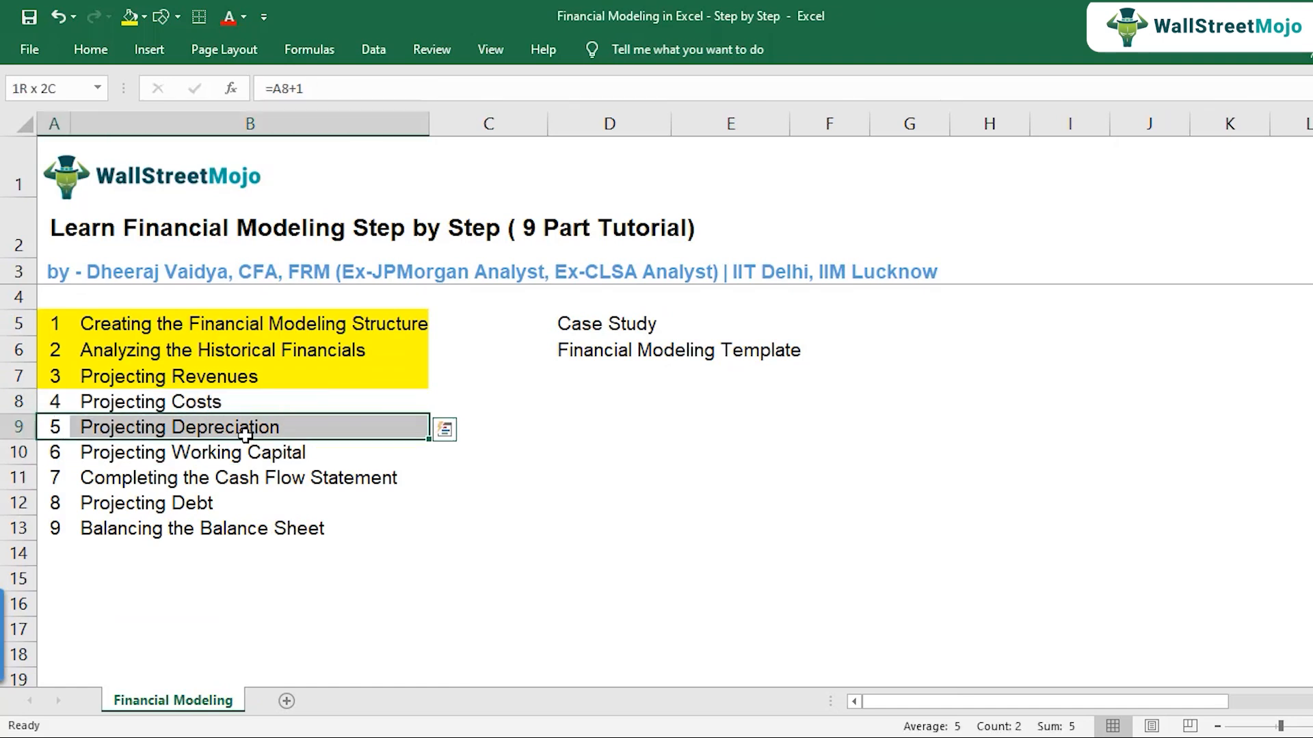
pyautogui.moveTo(56, 458); pyautogui.dragTo(236, 479)
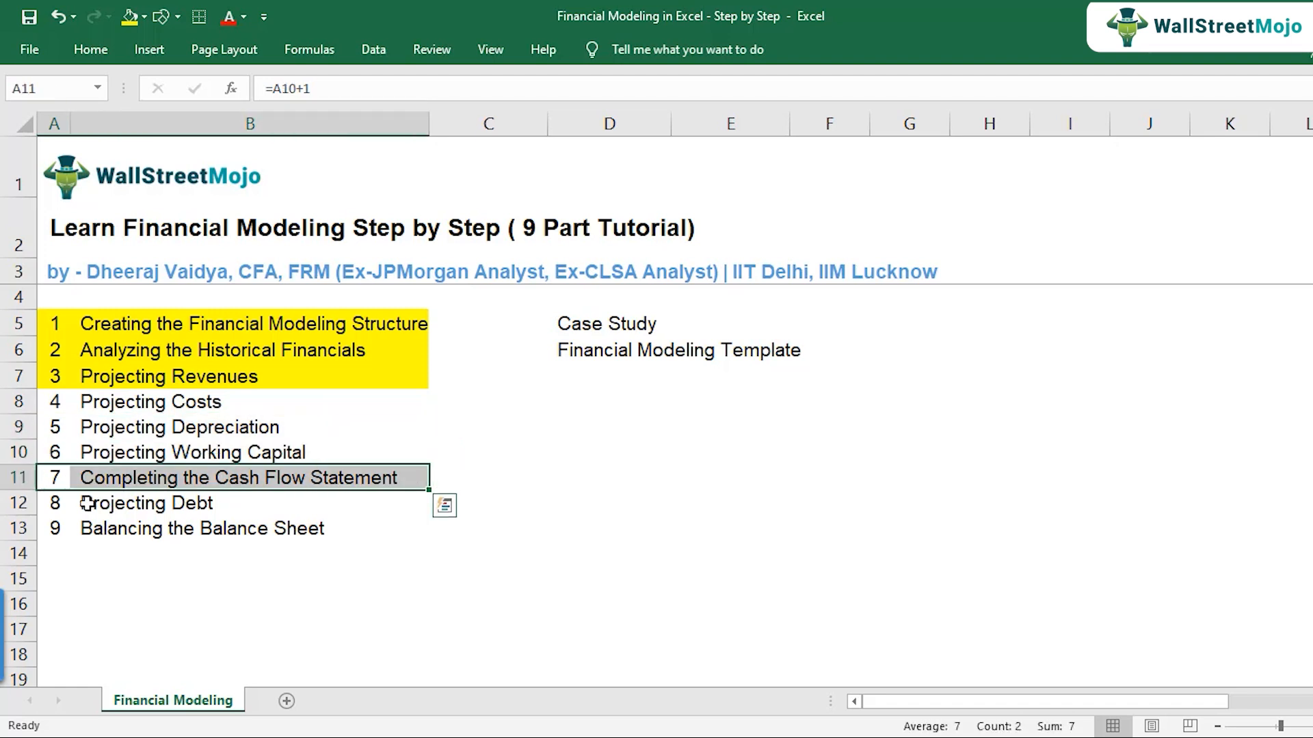
pyautogui.click(145, 504)
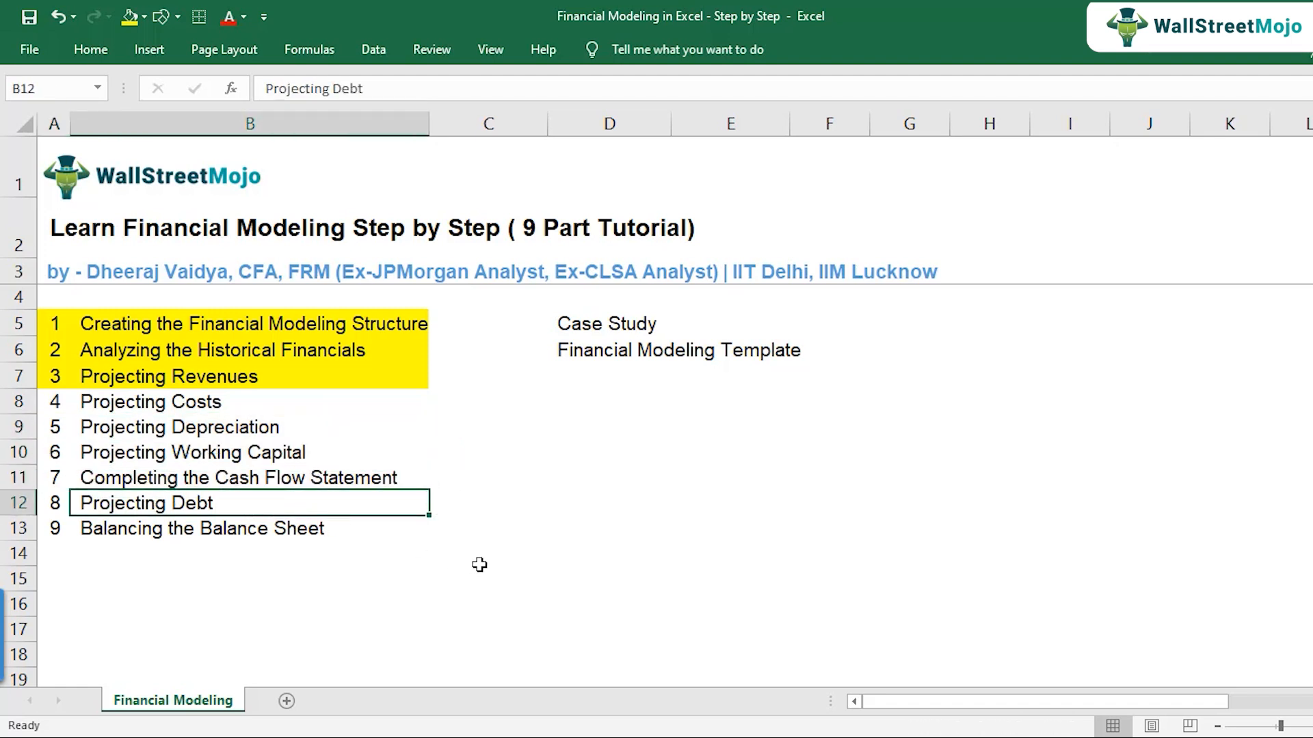
pyautogui.click(258, 429)
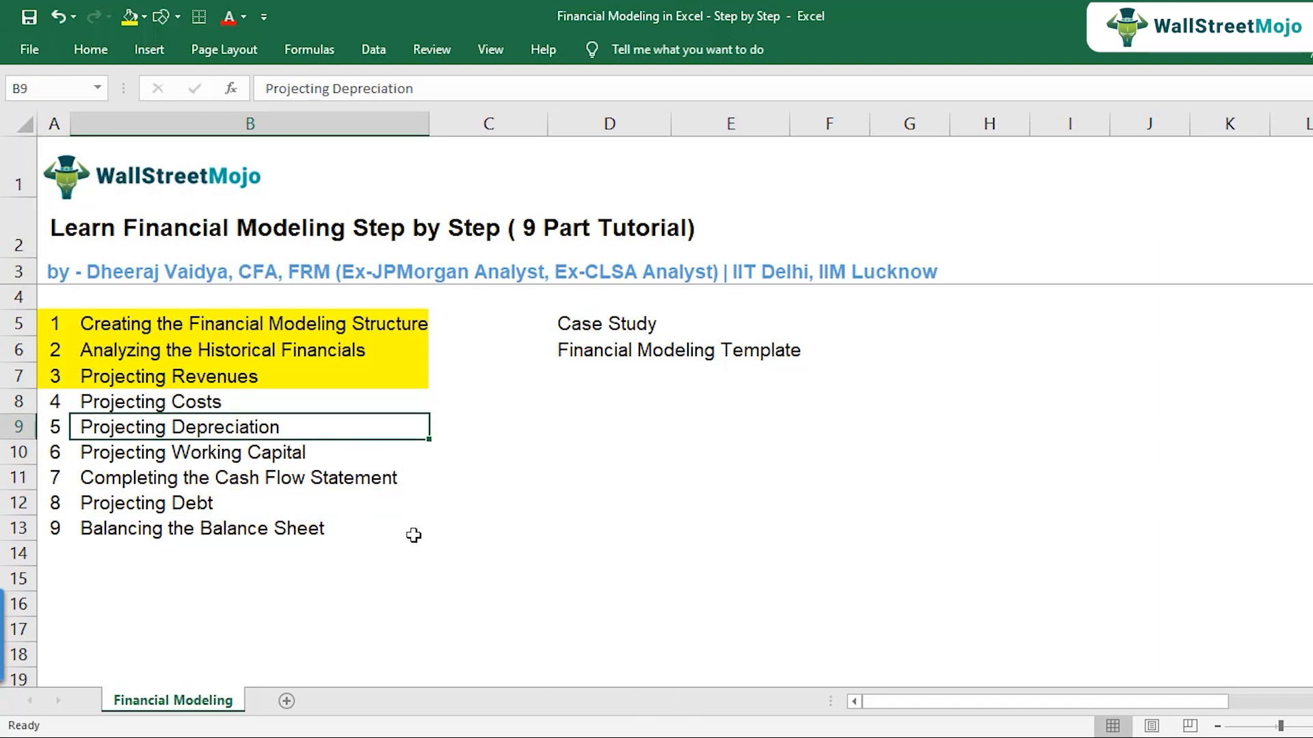
# Return to the financial modeling template and highlight the blank Depreciation and Amortization forecast cells F20:J21 in yellow
pyautogui.hotkey('alt', 'Tab')
pyautogui.moveTo(717, 450); pyautogui.dragTo(1097, 456)
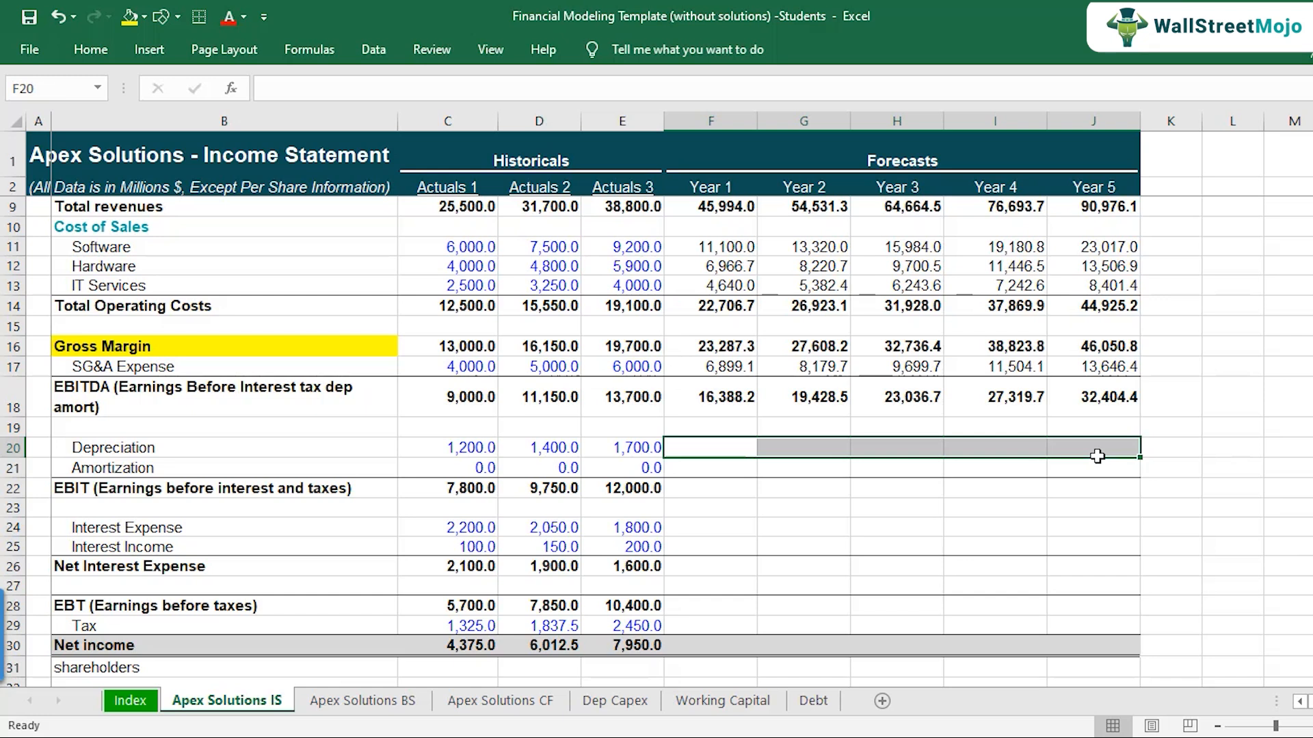
pyautogui.moveTo(1097, 456); pyautogui.dragTo(1097, 460)
pyautogui.click(130, 16)
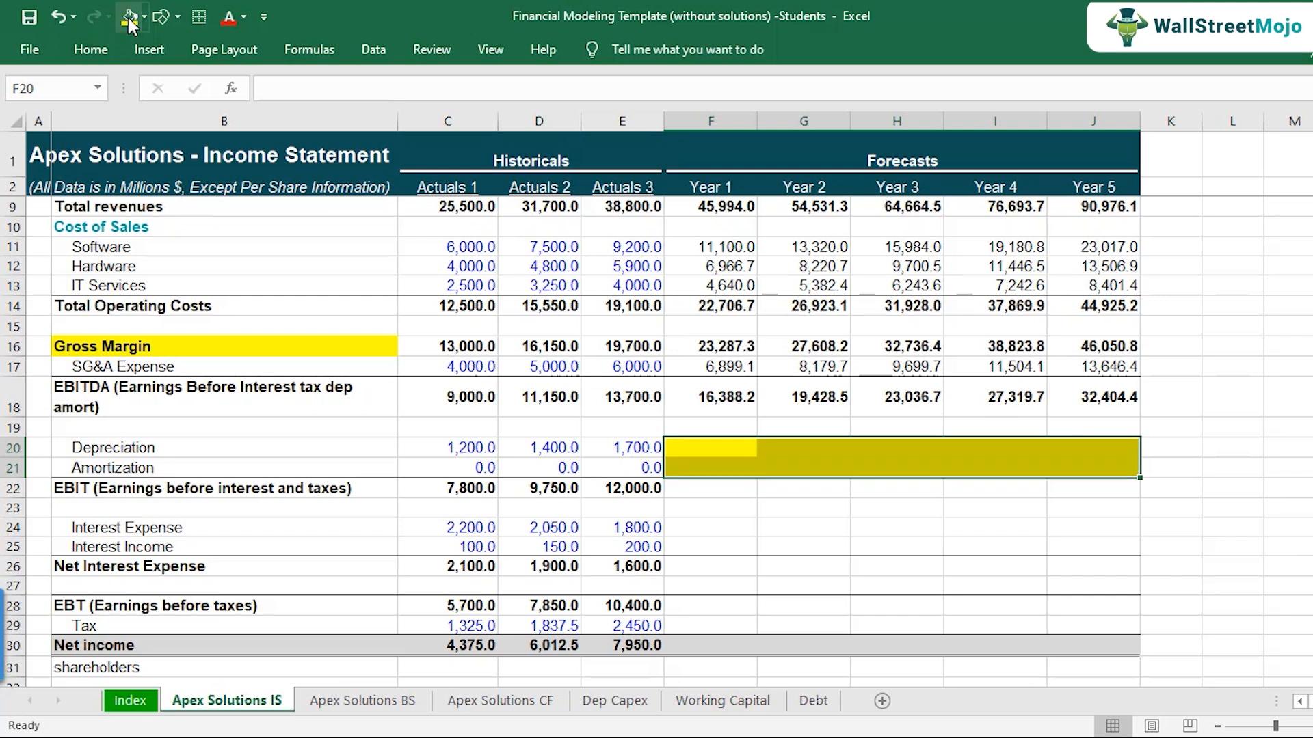
pyautogui.click(721, 528)
pyautogui.moveTo(713, 449); pyautogui.dragTo(1136, 467)
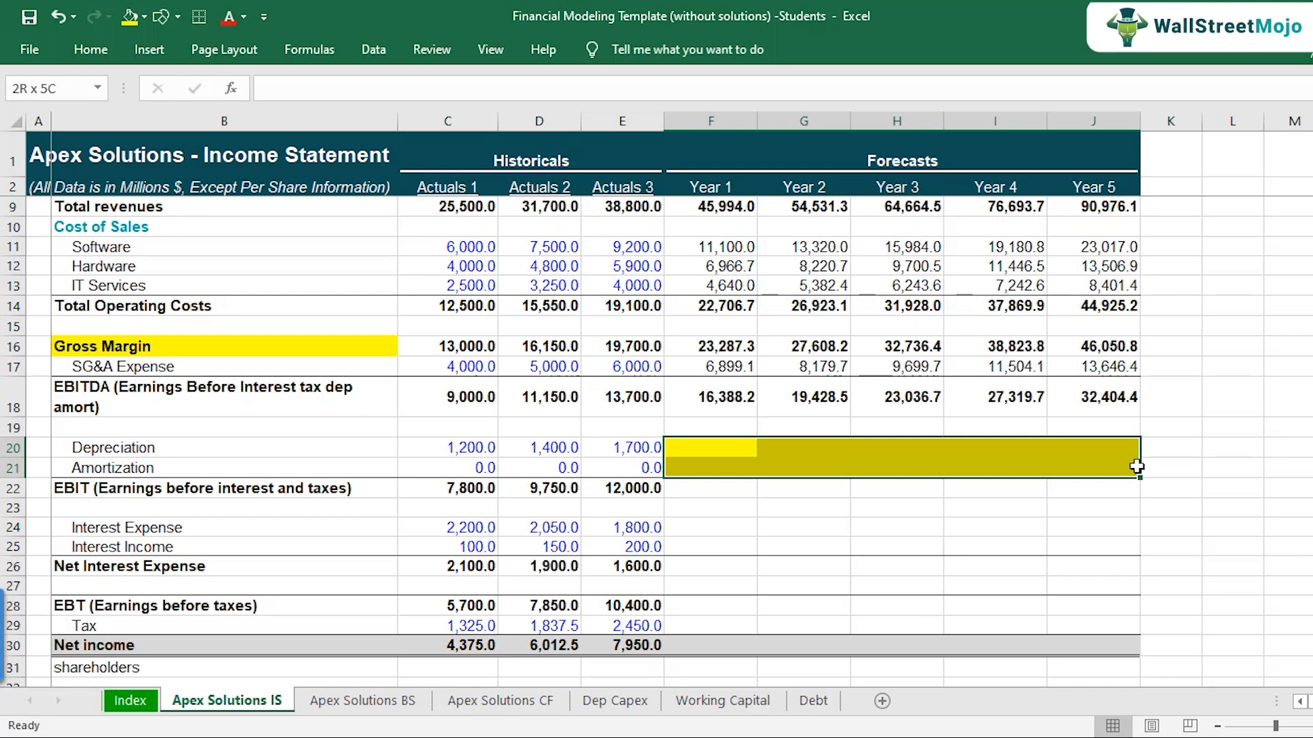
pyautogui.moveTo(1136, 467); pyautogui.dragTo(1136, 467)
# Highlight the blank Interest Expense and Interest Income forecast cells F24:J25 in yellow
pyautogui.click(713, 531)
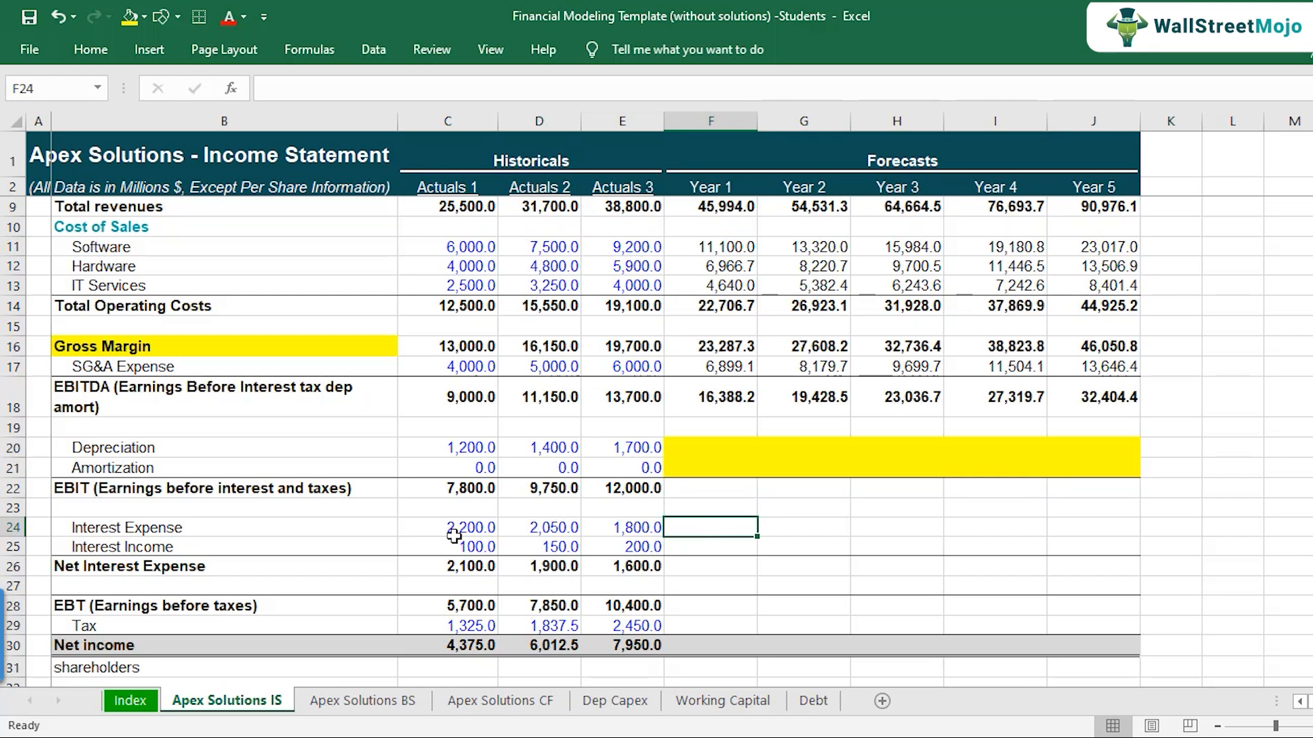
pyautogui.click(240, 527)
pyautogui.moveTo(714, 536); pyautogui.dragTo(1084, 547)
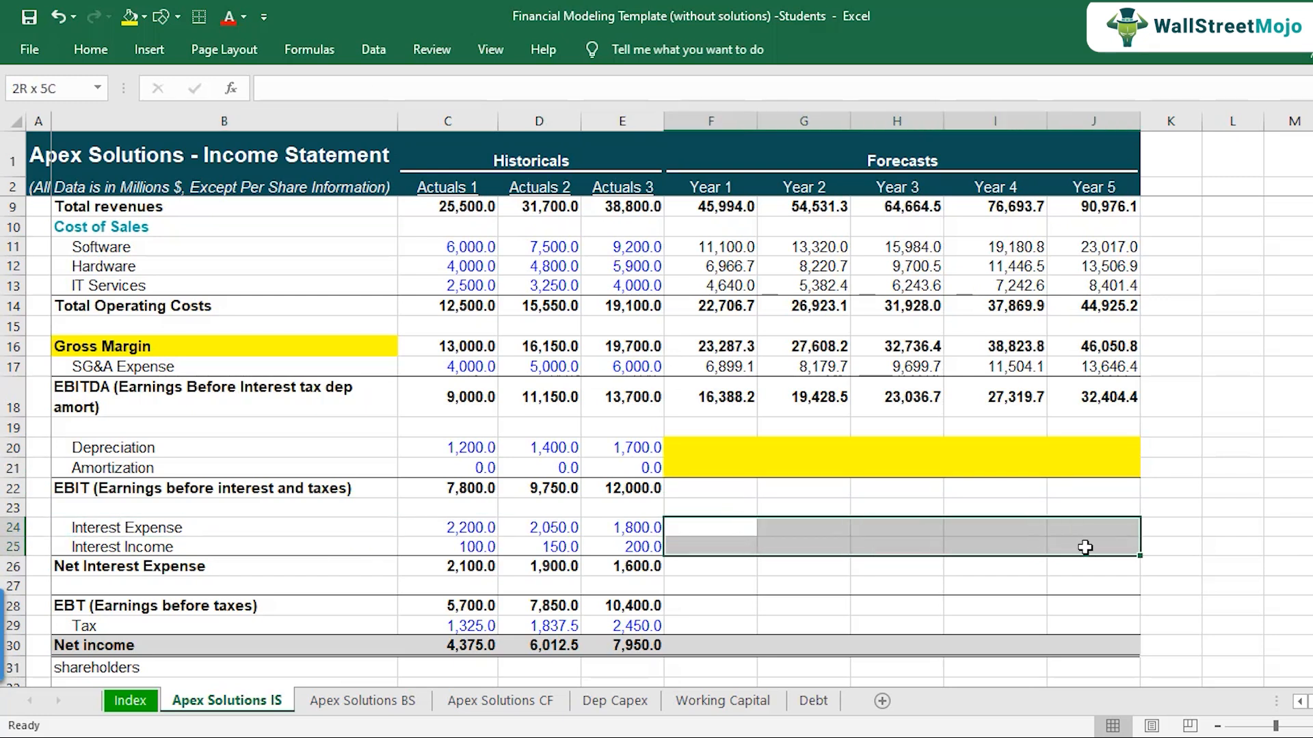
pyautogui.click(127, 20)
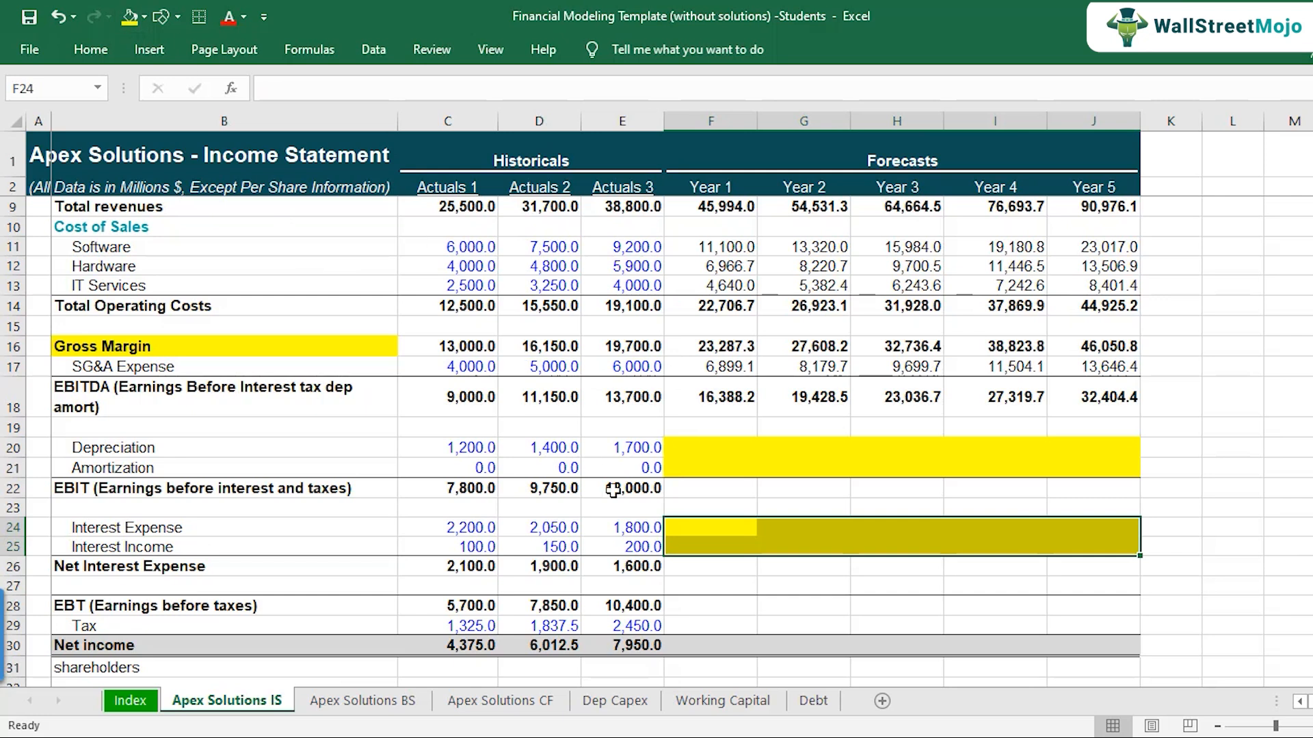
pyautogui.click(709, 571)
# Examine the blank Depreciation and Amortization forecast cells and the cell references in the Actuals 3 EBIT formula in E22
pyautogui.click(736, 452)
pyautogui.click(728, 478)
pyautogui.click(782, 473)
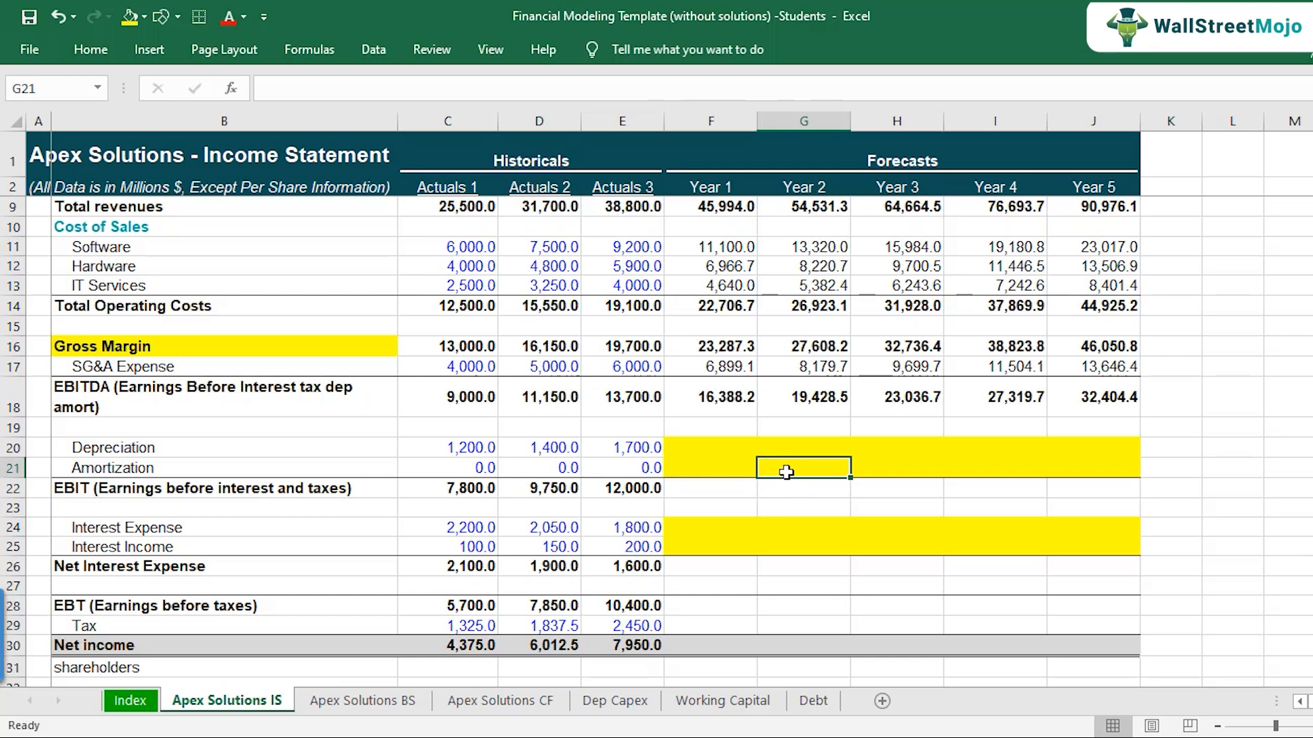
pyautogui.click(890, 475)
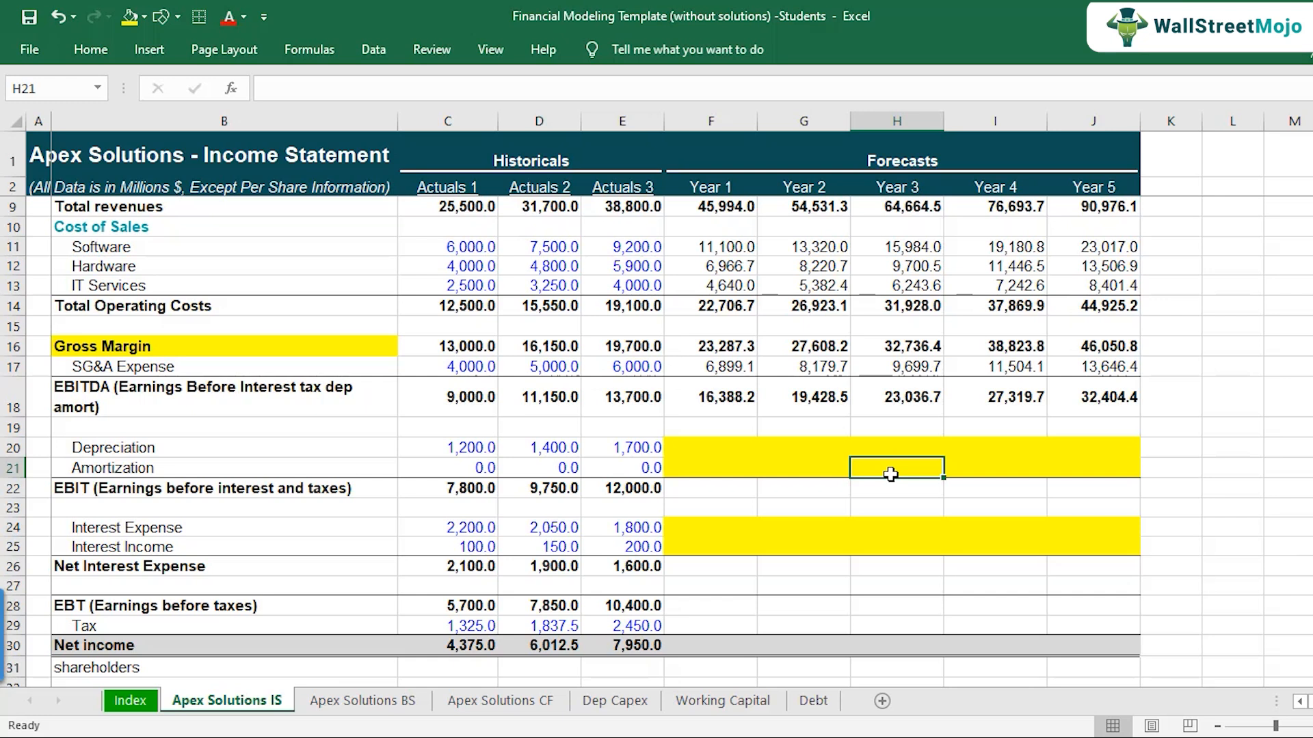
pyautogui.click(654, 488)
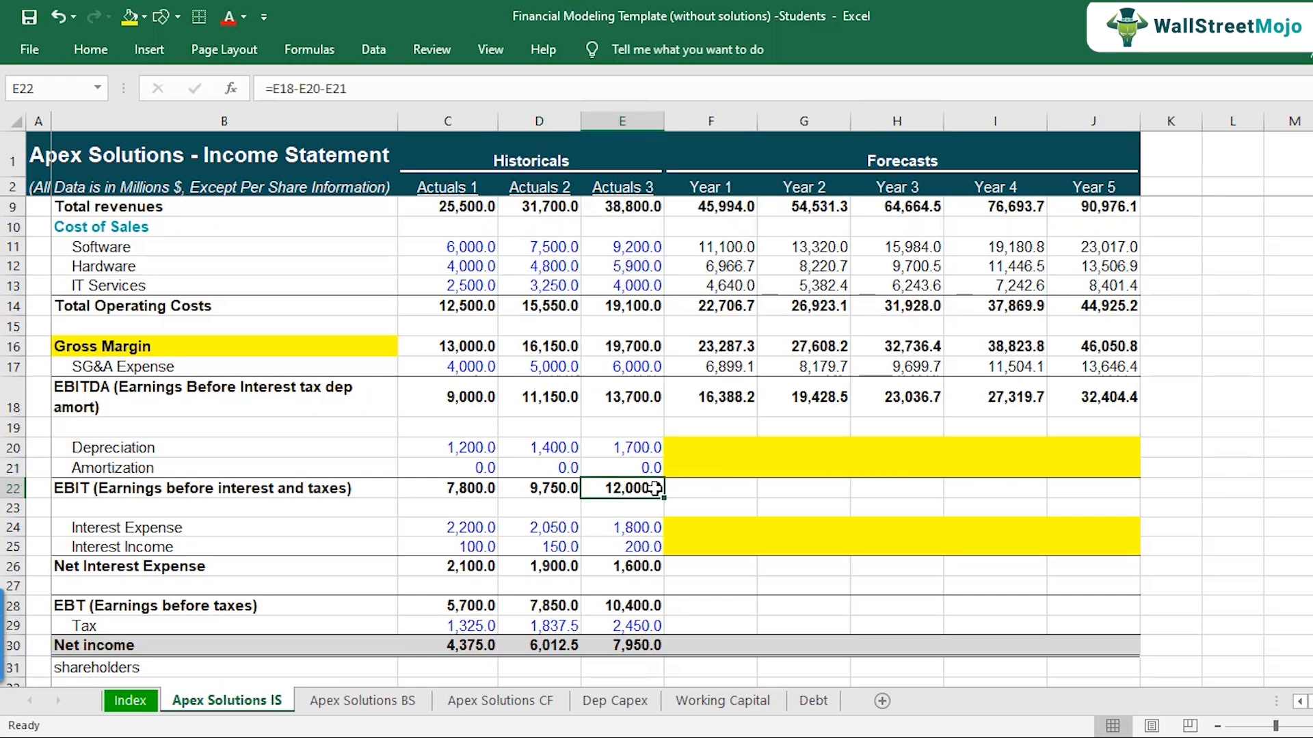
pyautogui.click(712, 456)
pyautogui.moveTo(713, 456)
pyautogui.mouseDown()
pyautogui.moveTo(717, 472)
pyautogui.moveTo(1117, 462)
pyautogui.mouseUp()
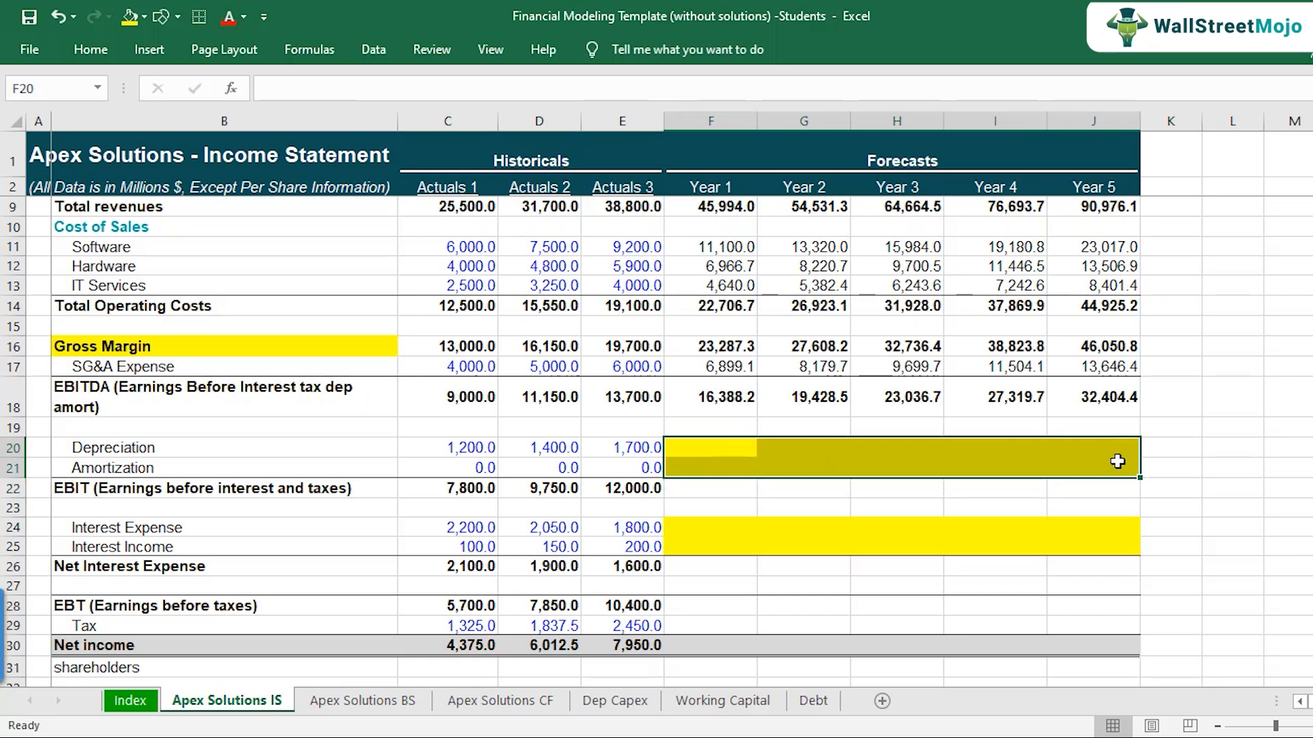
pyautogui.click(619, 488)
pyautogui.press('F2')
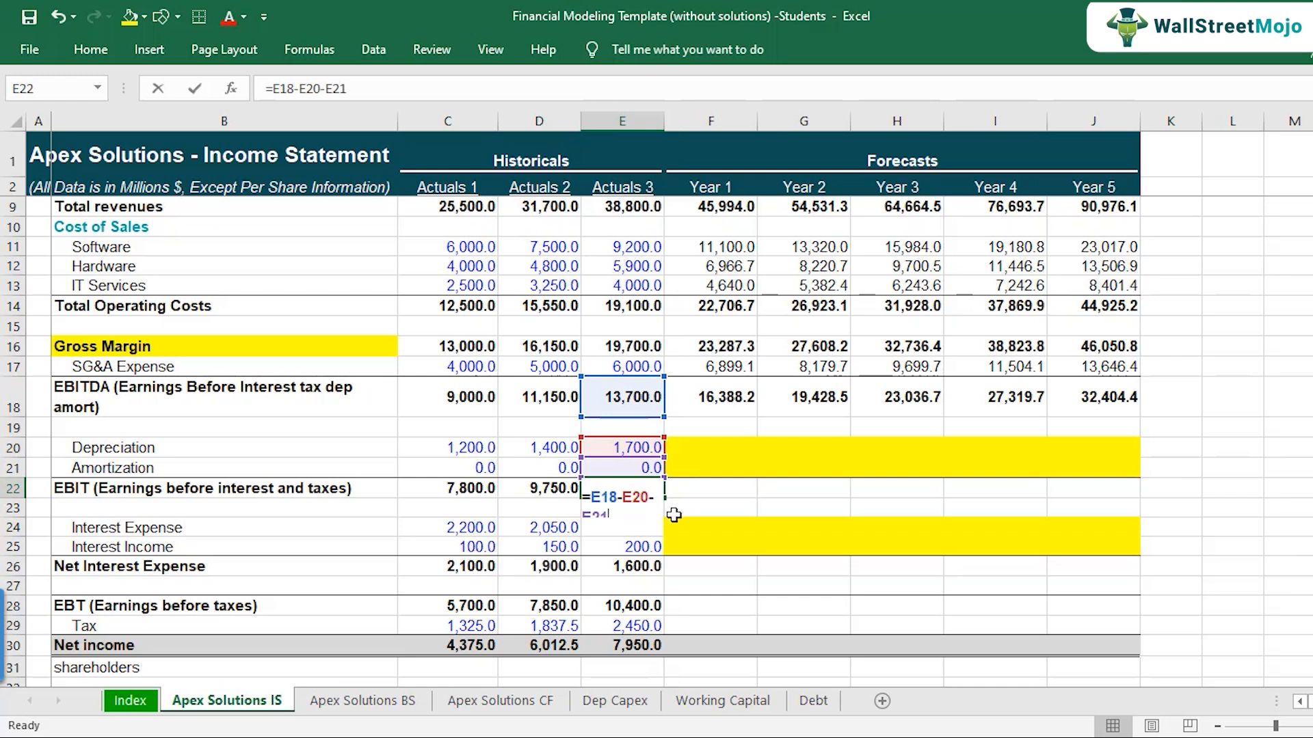
pyautogui.press('Escape')
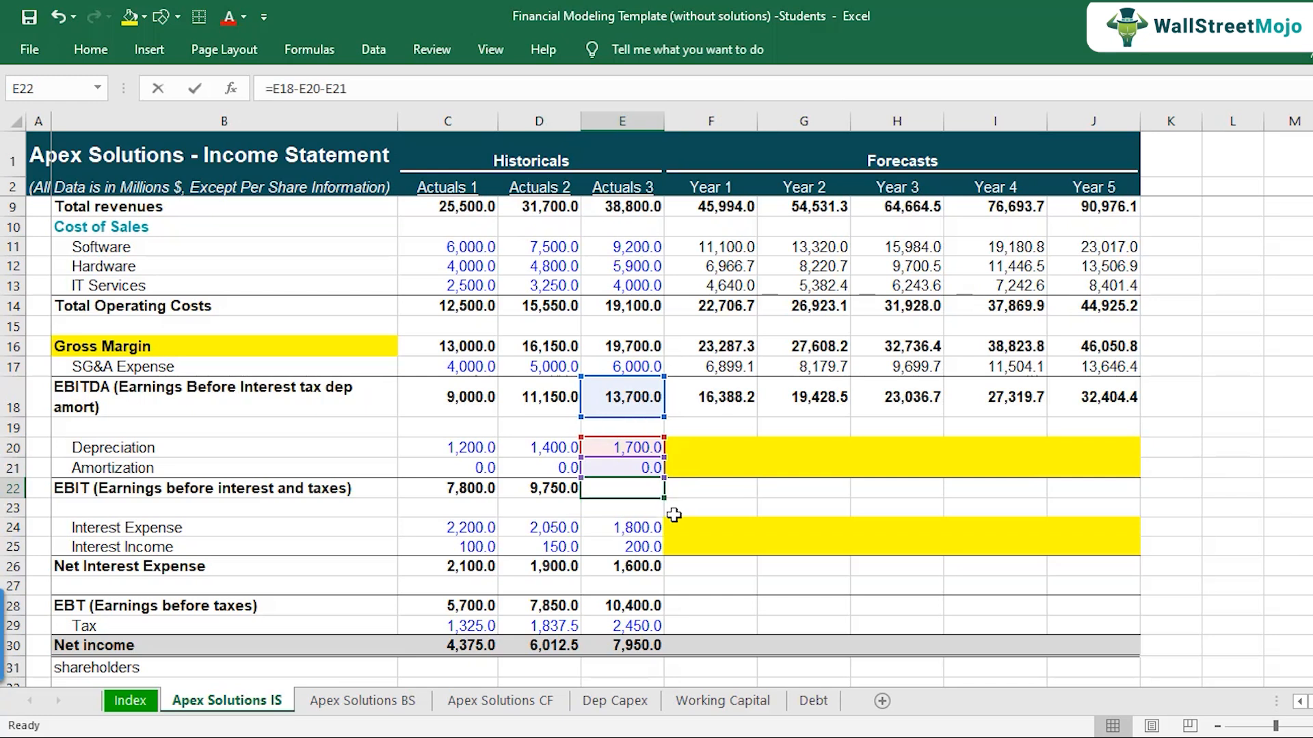
# Copy the Actuals 3 EBIT formula in E22 across to forecast Years 1 through 5 (F22:J22)
pyautogui.press('Return')
pyautogui.press('Up')
pyautogui.hotkey('ctrl', 'c')
pyautogui.press('Right')
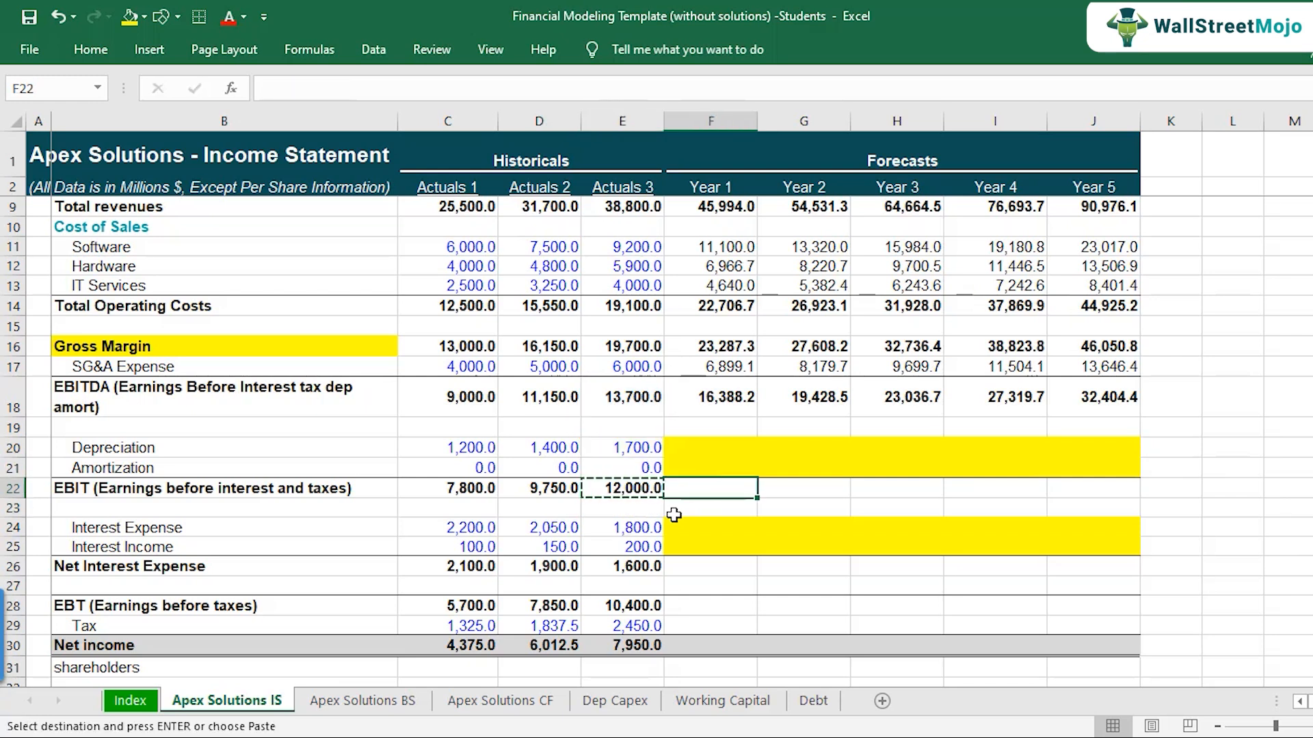
pyautogui.hotkey('shift', 'Right')
pyautogui.hotkey('shift', 'Right')
pyautogui.hotkey('shift', 'Right')
pyautogui.hotkey('shift', 'Right')
pyautogui.hotkey('ctrl', 'v')
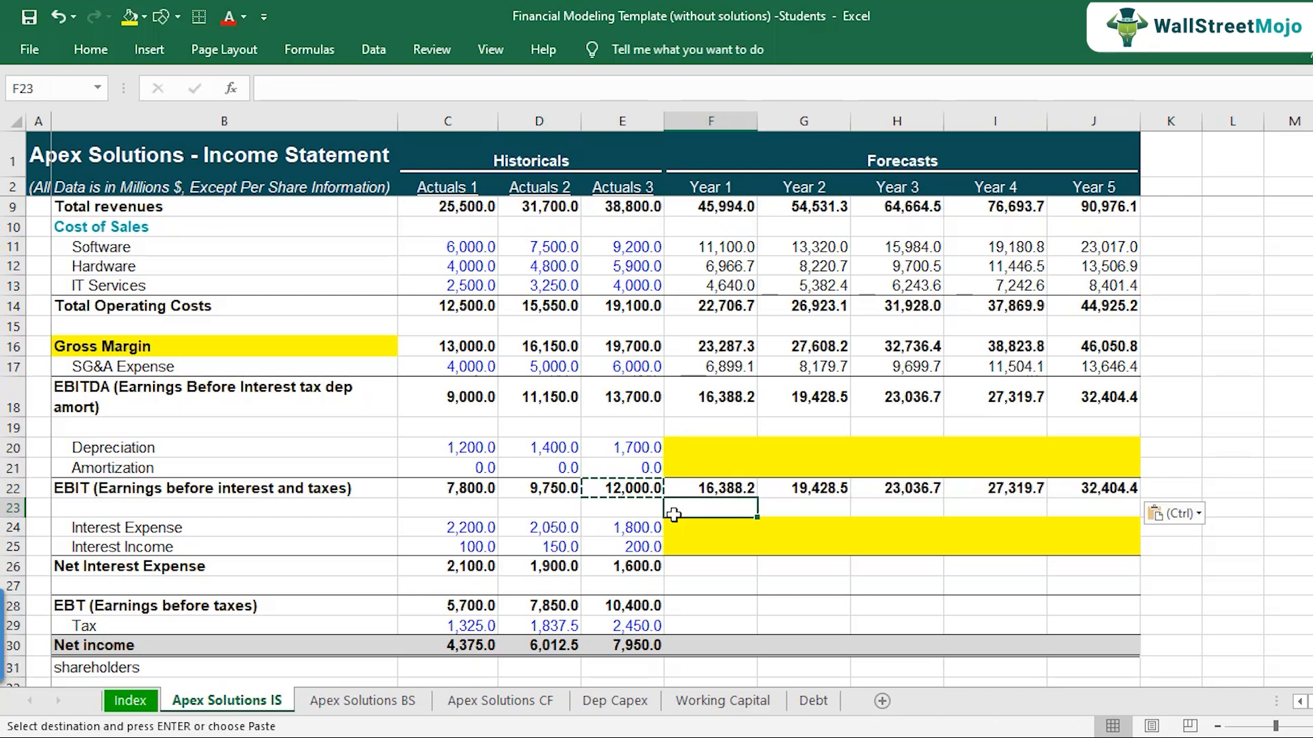
# Check the cell references in the Year 1 EBIT formula in F22
pyautogui.press('F2')
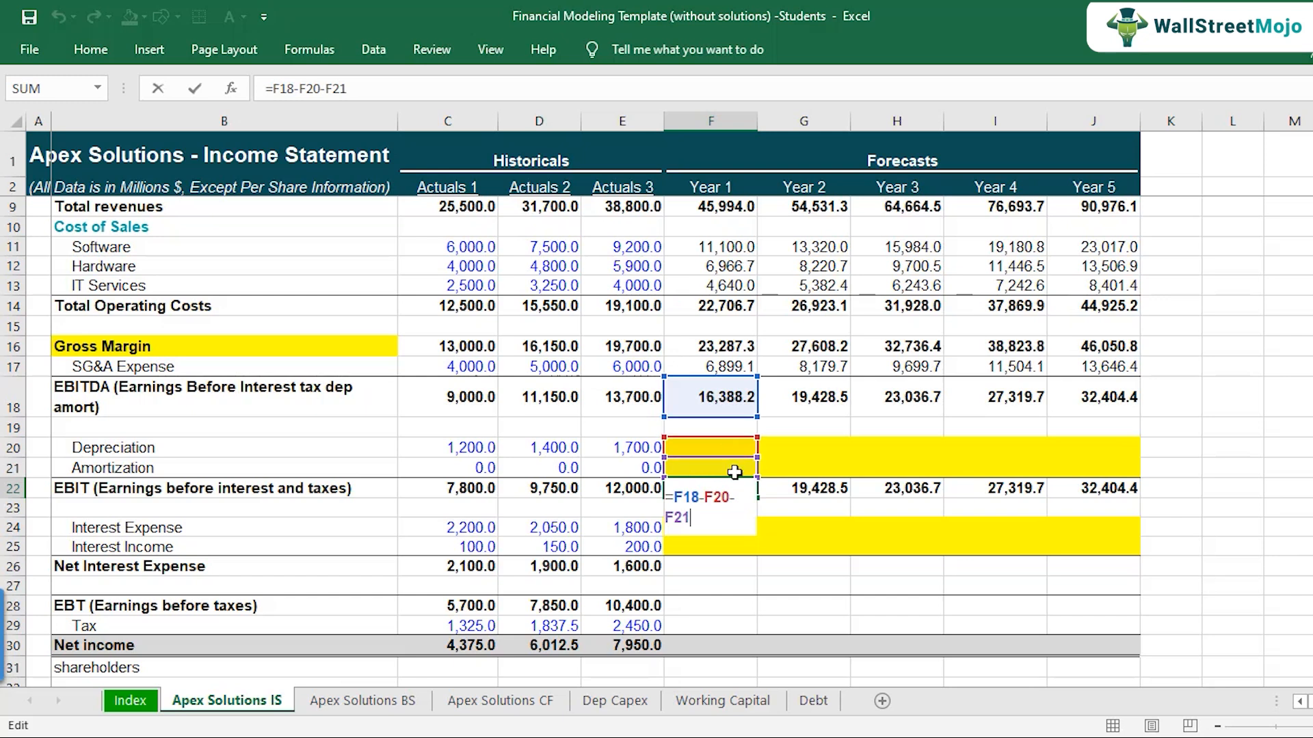
pyautogui.hotkey('ctrl', 'Return')
pyautogui.press('F2')
pyautogui.press('Escape')
pyautogui.press('Return')
# Copy the Actuals 3 Net Interest Expense formula in E26 across to forecast Years 1 through 5 (F26:J26)
pyautogui.press('Down')
pyautogui.press('Down')
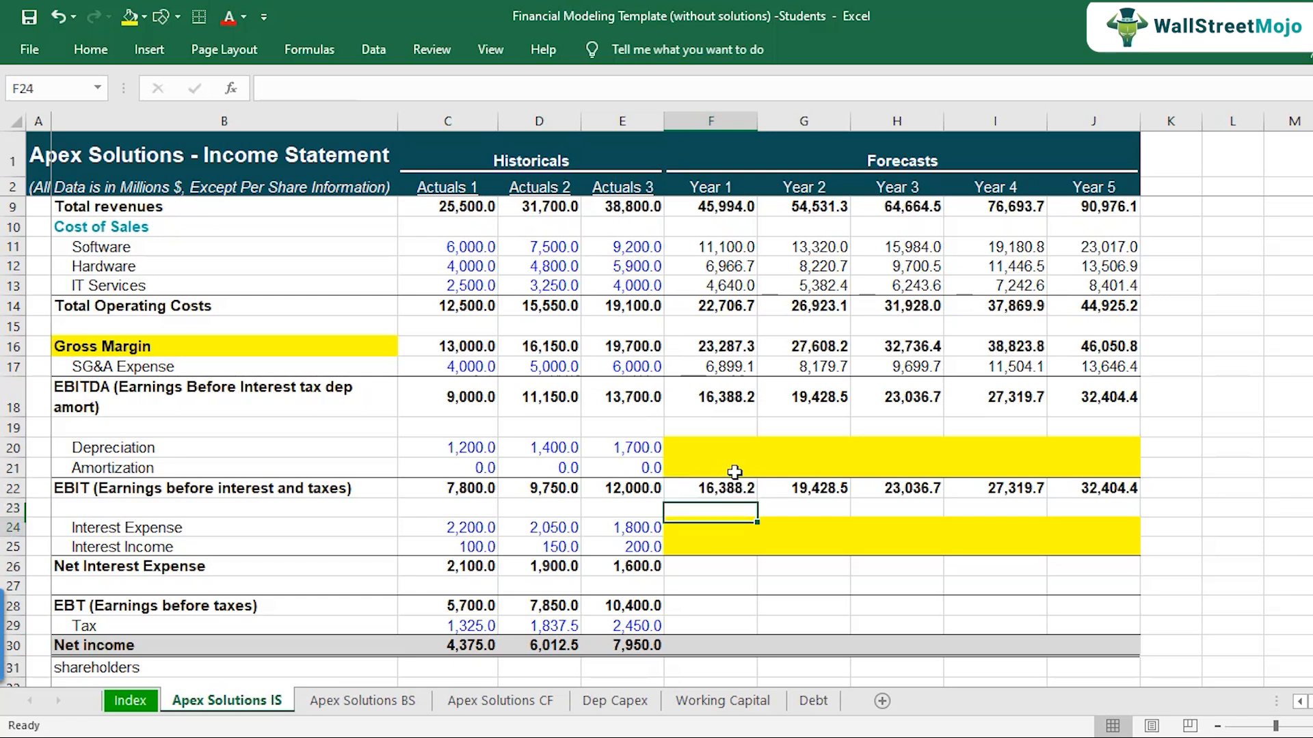
pyautogui.press('Down')
pyautogui.press('Left')
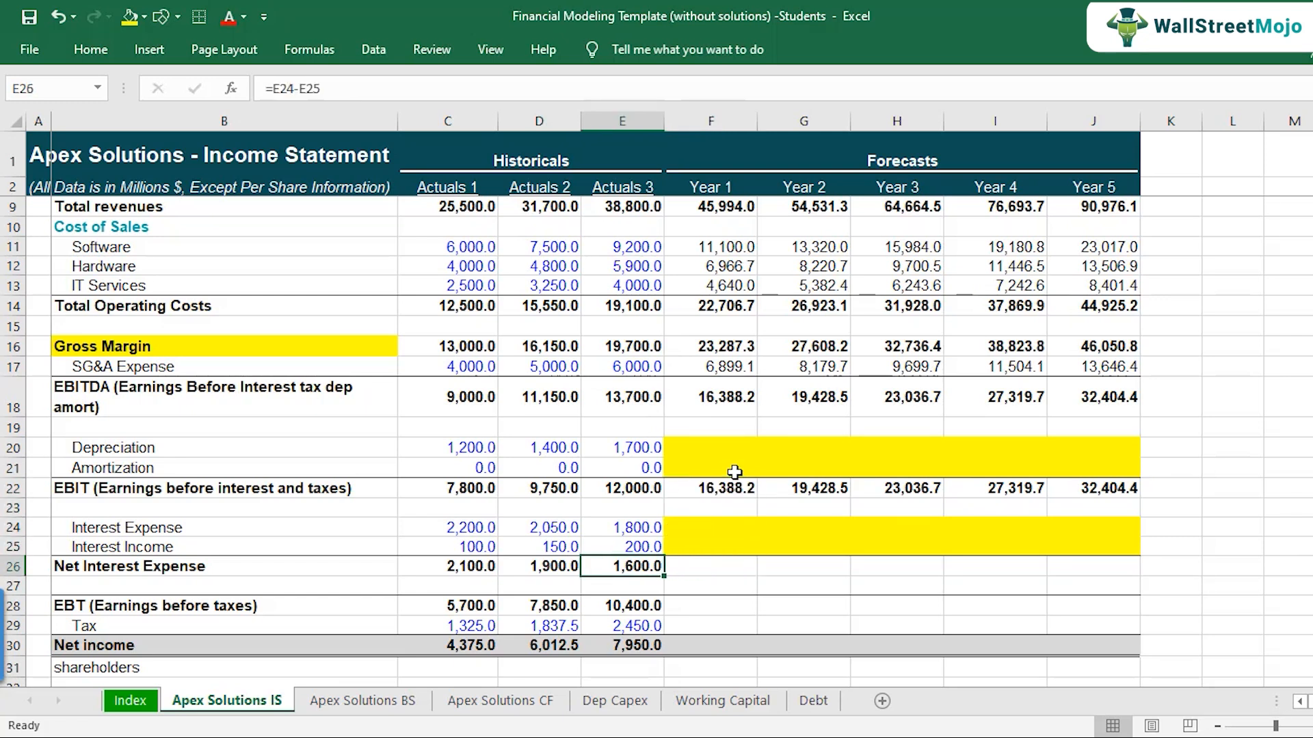
pyautogui.hotkey('ctrl', 'c')
pyautogui.press('Right')
pyautogui.hotkey('shift', 'Right')
pyautogui.hotkey('shift', 'Right')
pyautogui.hotkey('shift', 'Right')
pyautogui.hotkey('shift', 'Right')
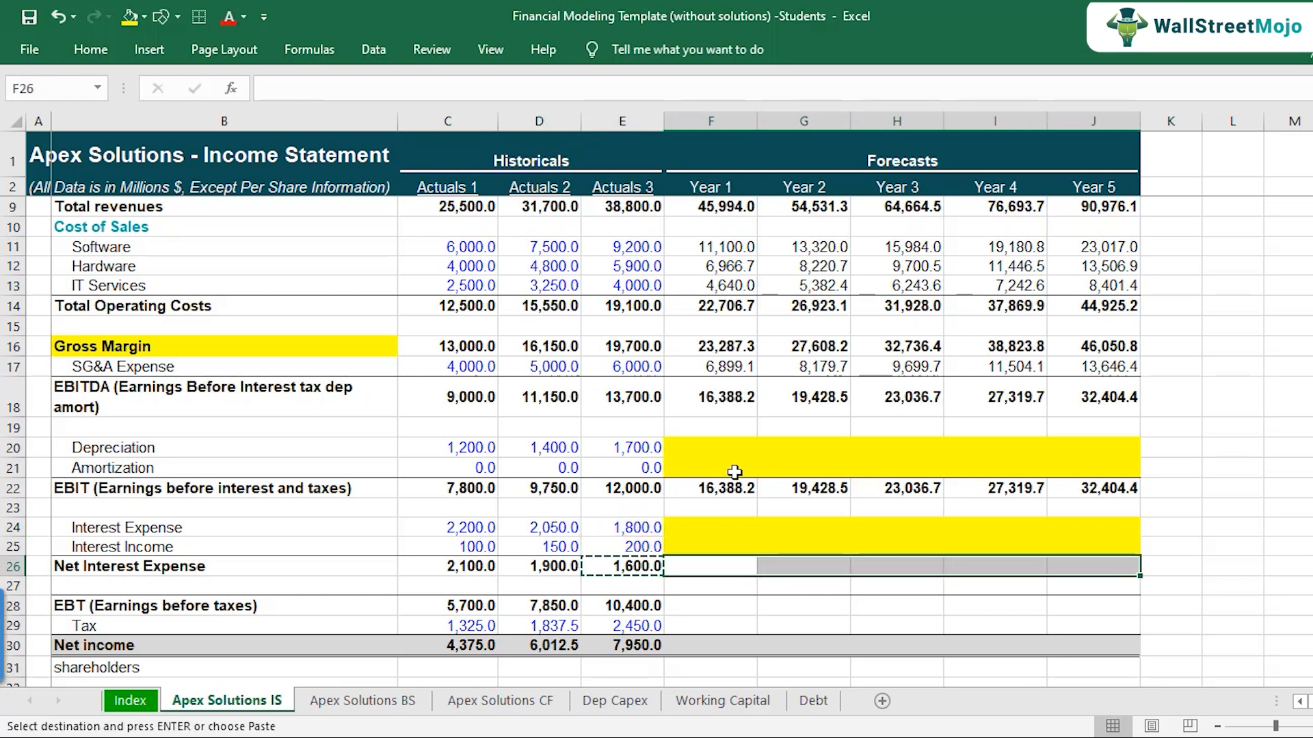
pyautogui.hotkey('ctrl', 'v')
# Copy the Actuals 3 EBT formula in E28 across to forecast Years 1 through 5 (F28:J28)
pyautogui.press('Down')
pyautogui.press('Down')
pyautogui.press('Down')
pyautogui.press('Up')
pyautogui.press('Left')
pyautogui.press('F2')
pyautogui.press('Escape')
pyautogui.hotkey('ctrl', 'c')
pyautogui.press('Right')
pyautogui.hotkey('shift', 'Right')
pyautogui.hotkey('shift', 'Right')
pyautogui.hotkey('shift', 'Right')
pyautogui.hotkey('shift', 'Right')
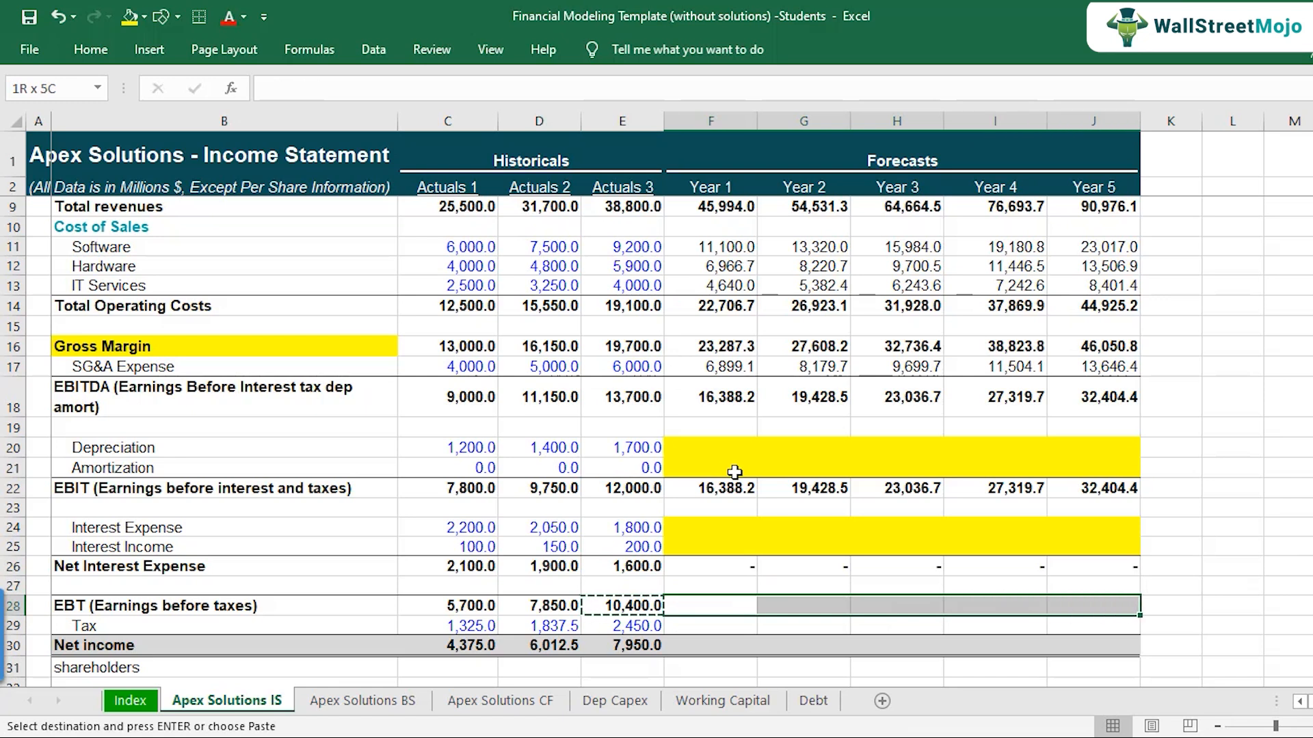
pyautogui.hotkey('ctrl', 'v')
# Inspect the Year 1 EBT formula in F28 and the blank interest, depreciation and amortization forecast rows that feed it
pyautogui.scroll(-2, 733, 472)
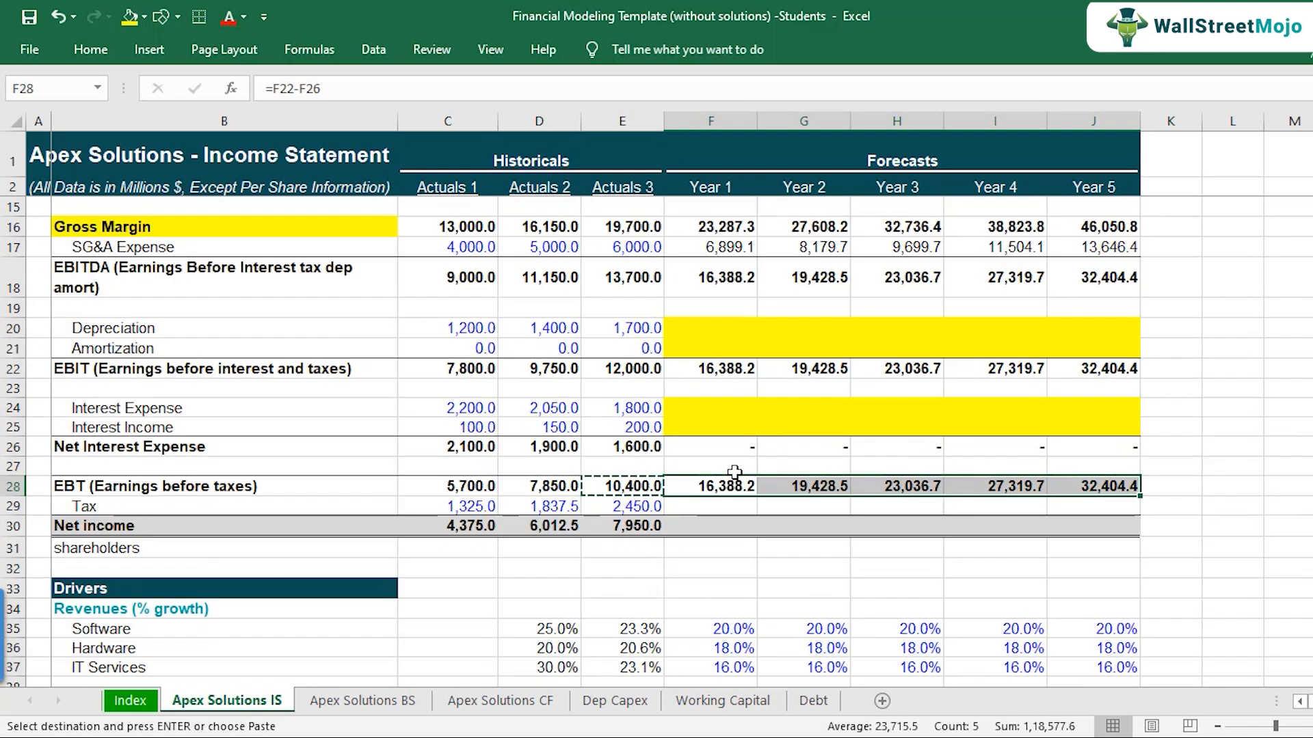
pyautogui.click(737, 486)
pyautogui.press('F2')
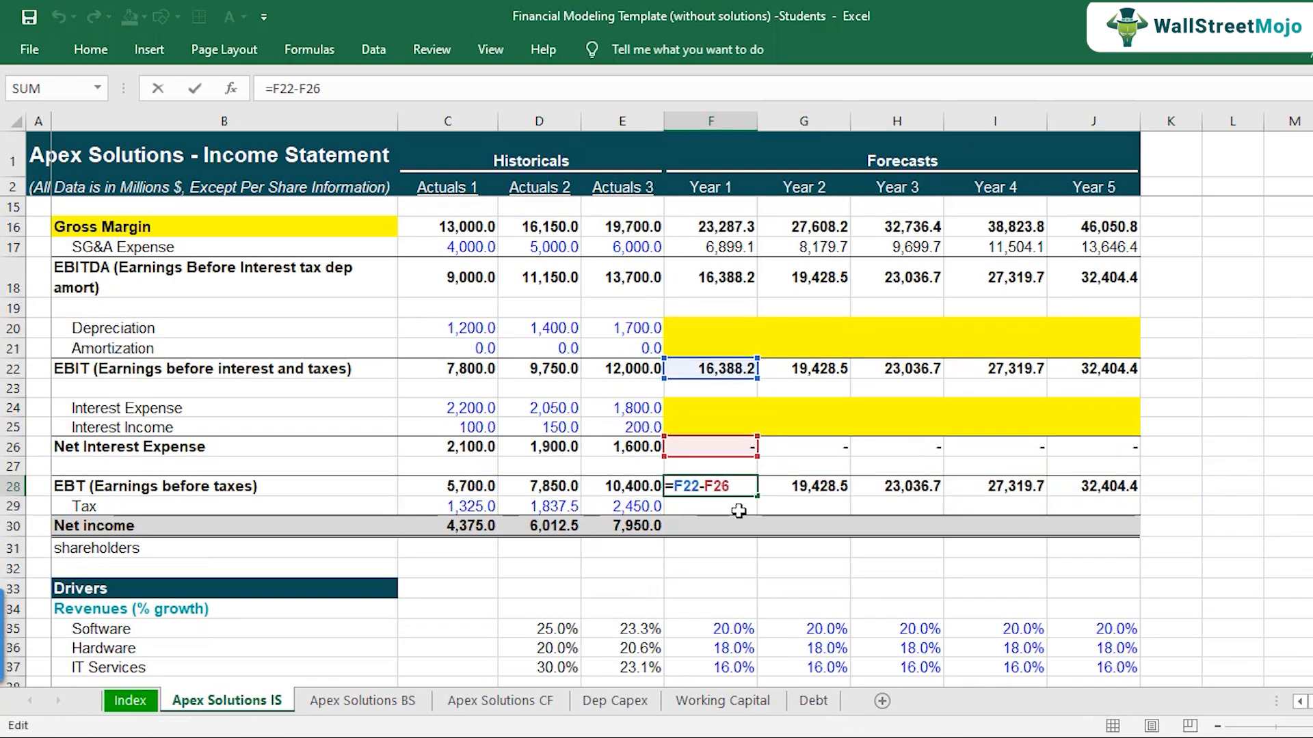
pyautogui.press('Escape')
pyautogui.click(754, 443)
pyautogui.click(742, 407)
pyautogui.moveTo(746, 424); pyautogui.dragTo(1100, 422)
pyautogui.moveTo(689, 324); pyautogui.dragTo(1078, 351)
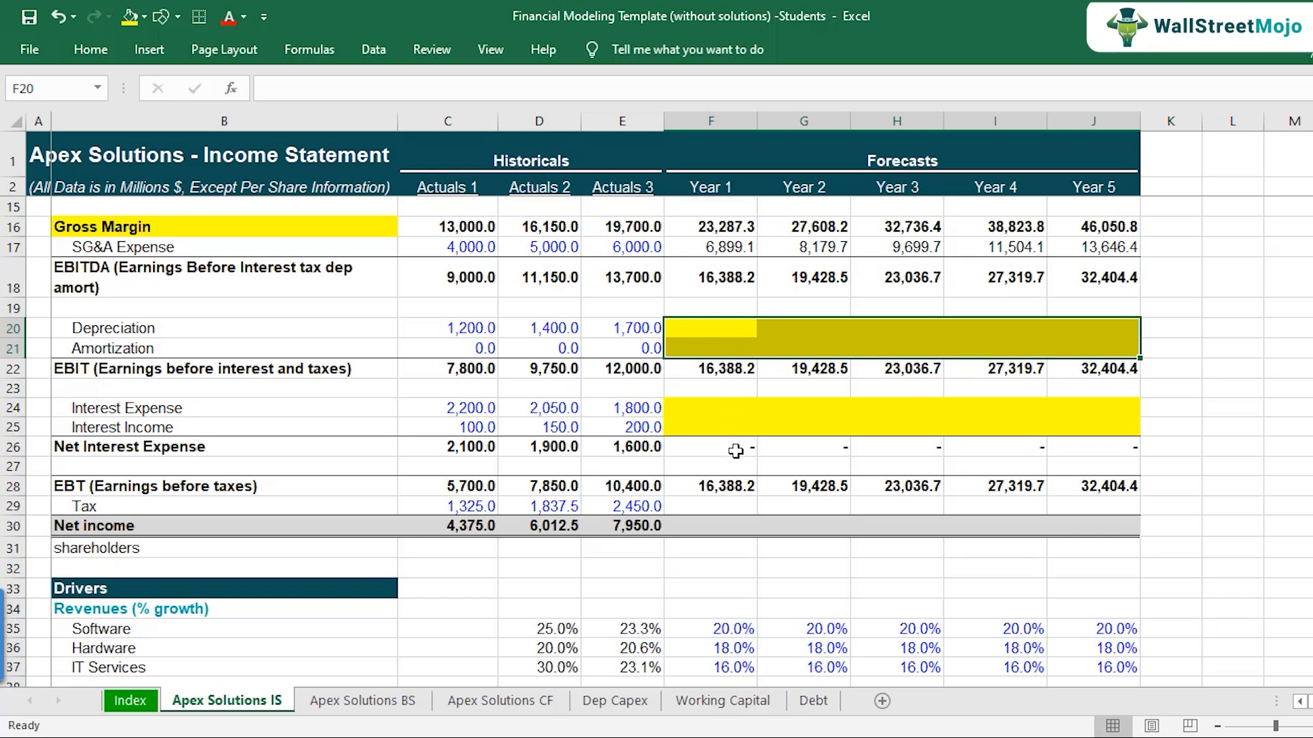
# Compare the historical Tax figures with EBT for Actuals 1 through 3 (C28:E29)
pyautogui.click(728, 509)
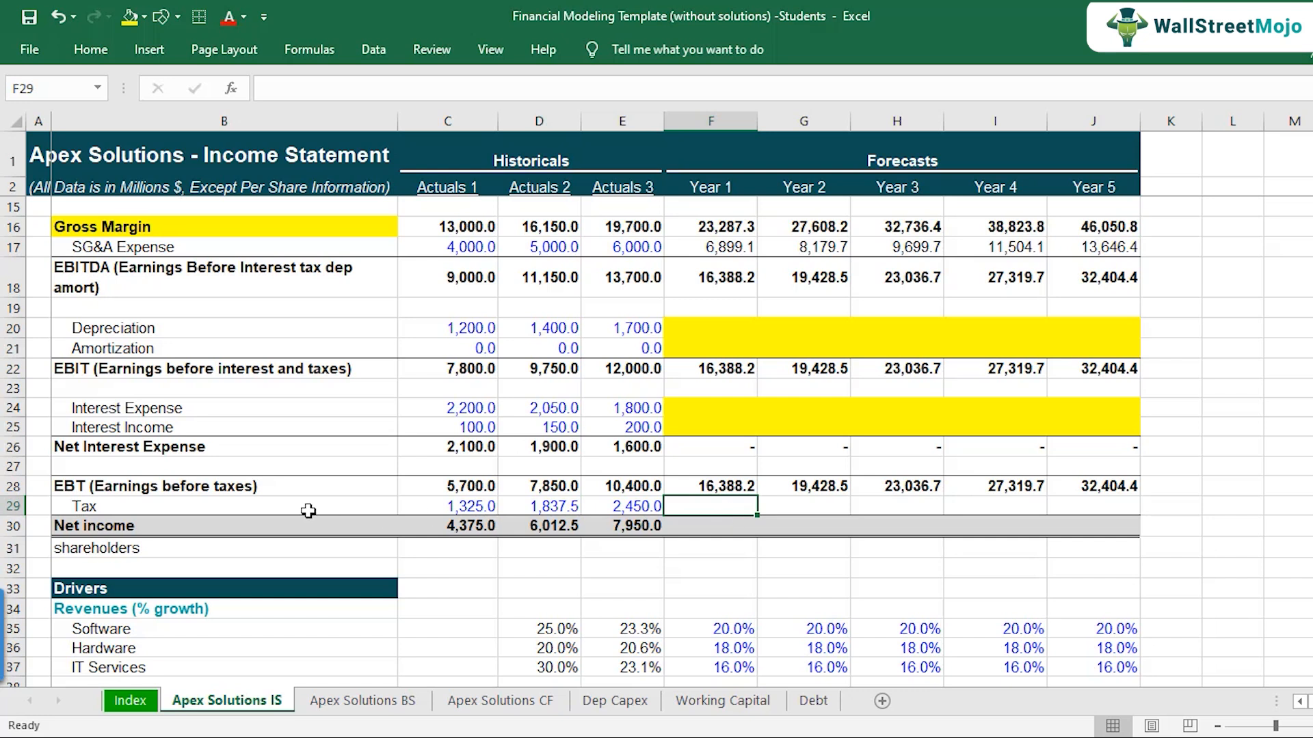
pyautogui.click(458, 509)
pyautogui.click(472, 487)
pyautogui.click(472, 507)
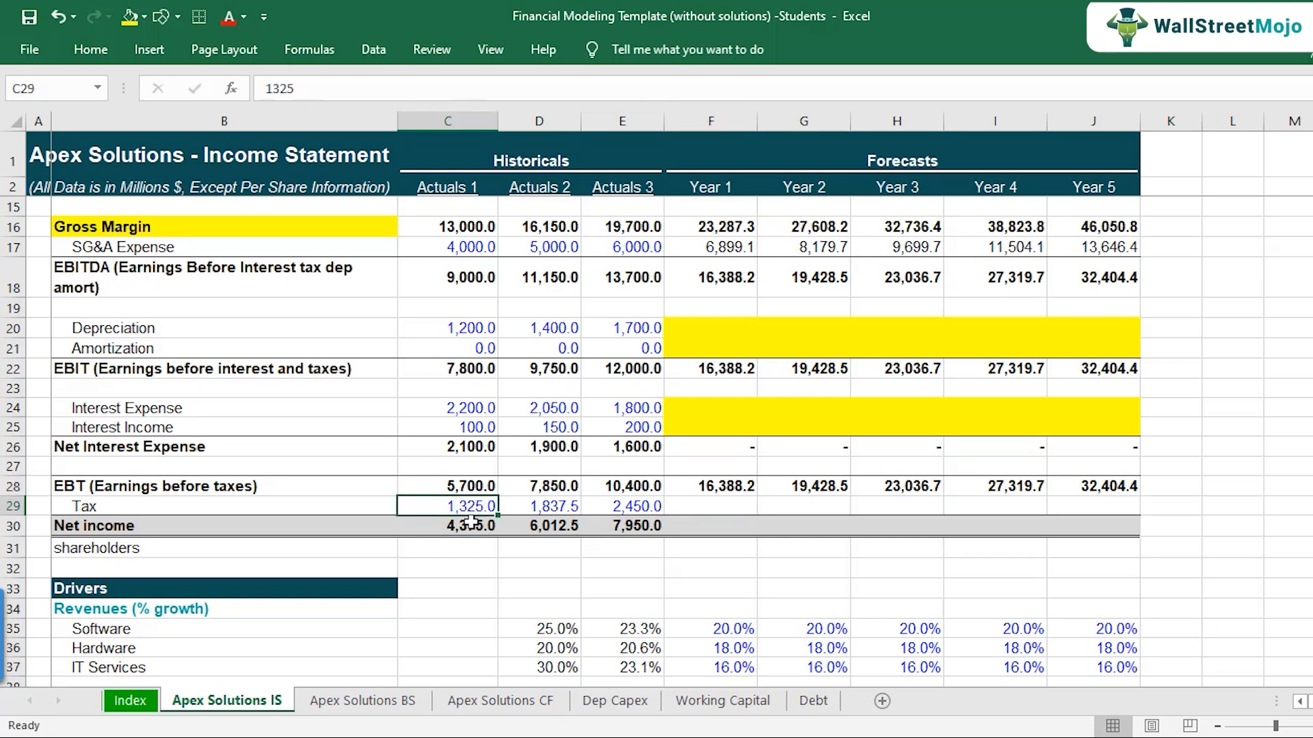
pyautogui.click(555, 487)
pyautogui.click(557, 504)
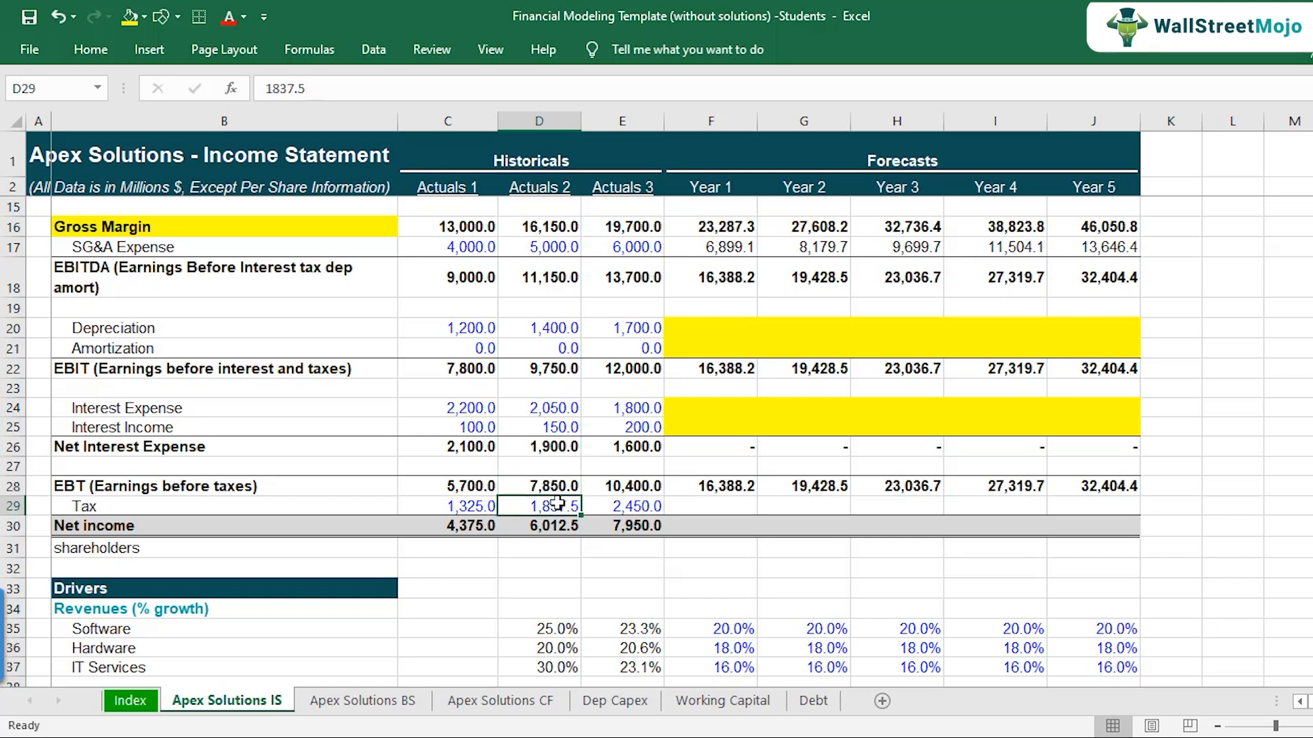
pyautogui.click(627, 485)
pyautogui.click(627, 506)
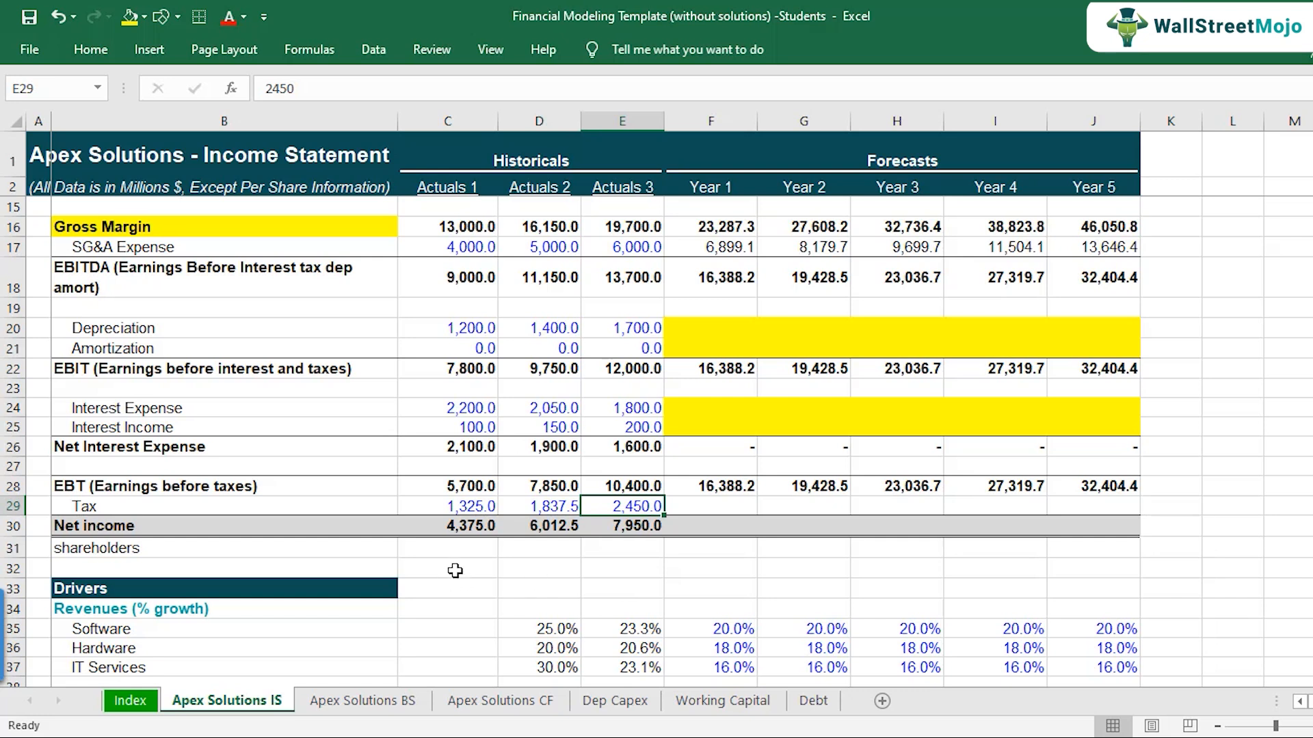
# Find the Effective Tax Rate row among the drivers and select its Actuals 1 cell (C62)
pyautogui.scroll(-1, 212, 560)
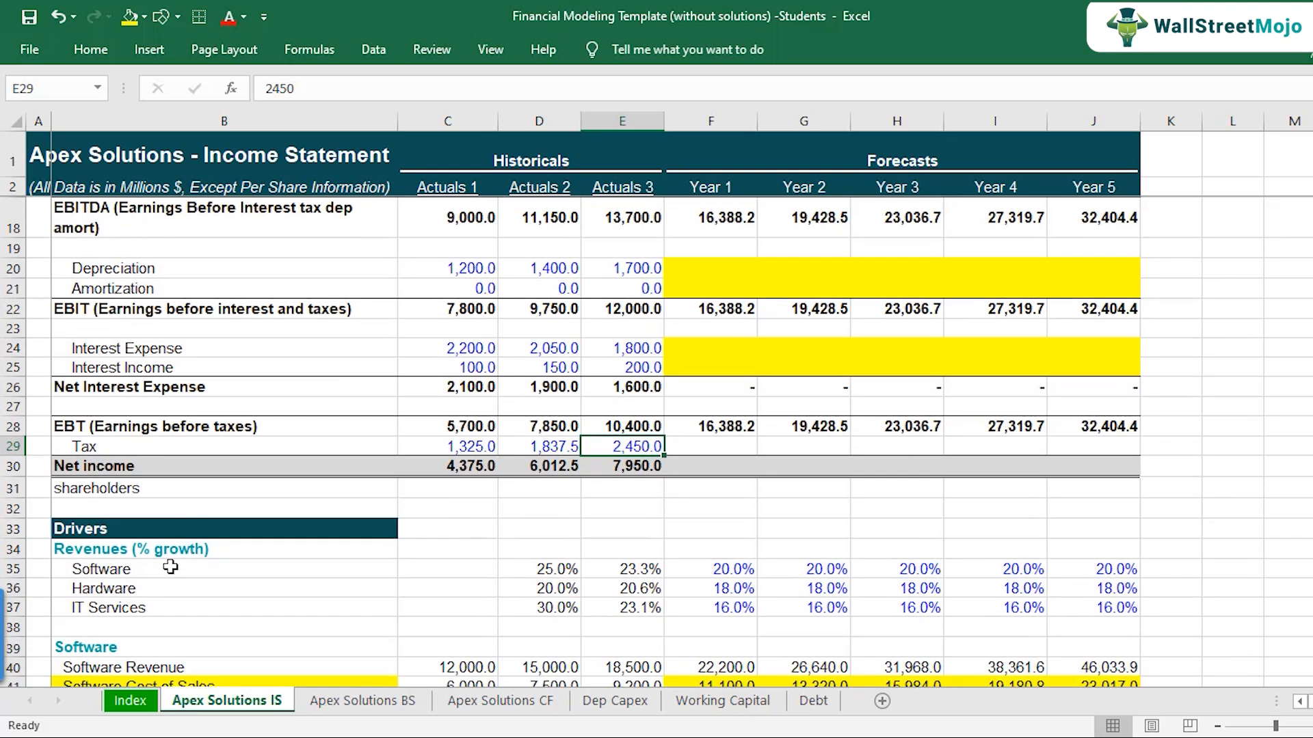
pyautogui.click(212, 530)
pyautogui.scroll(-2, 216, 578)
pyautogui.scroll(-7, 192, 467)
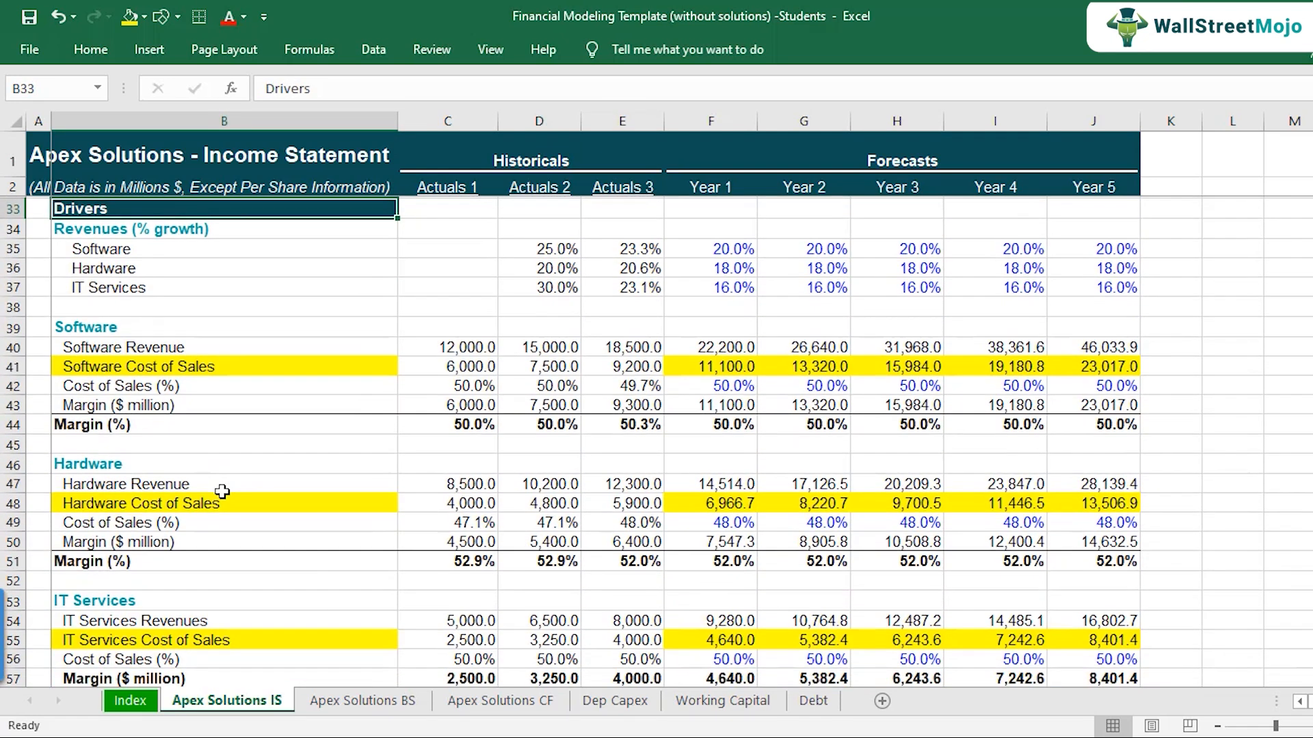
pyautogui.click(183, 538)
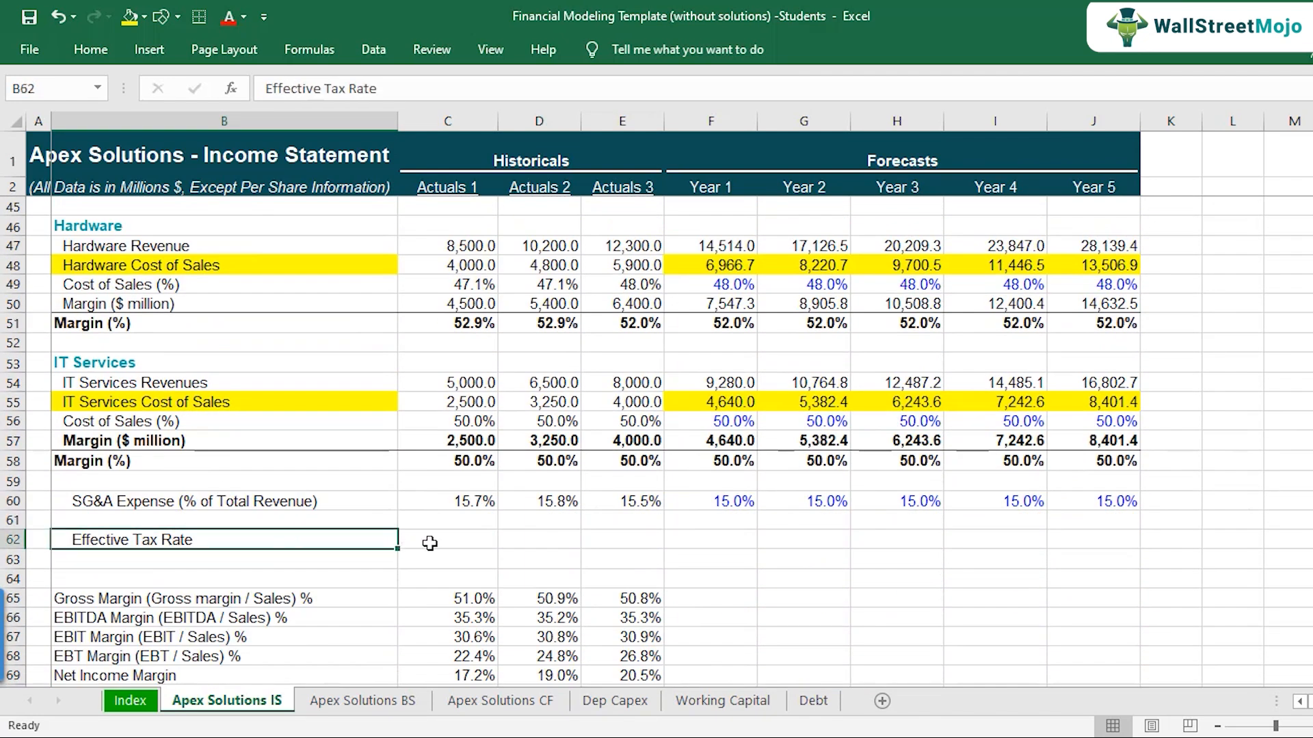
pyautogui.click(439, 539)
pyautogui.write('=')
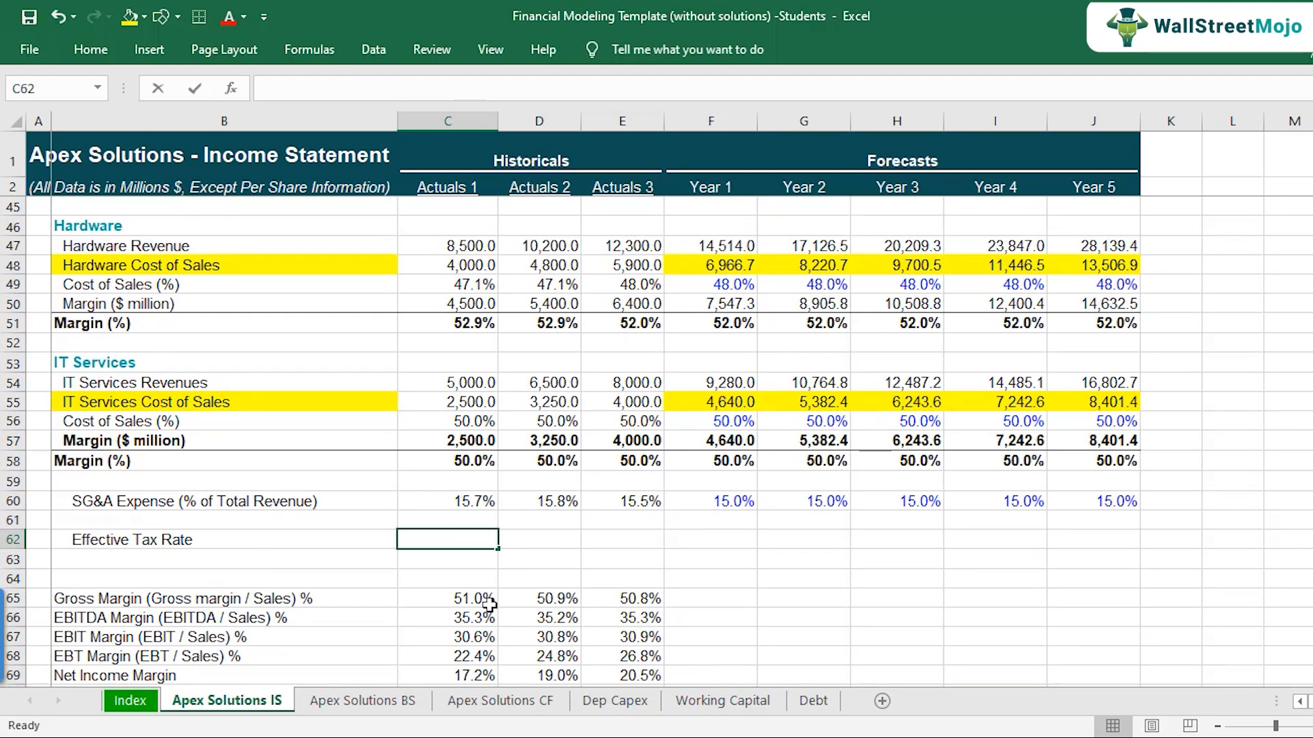
pyautogui.click(549, 544)
pyautogui.click(451, 544)
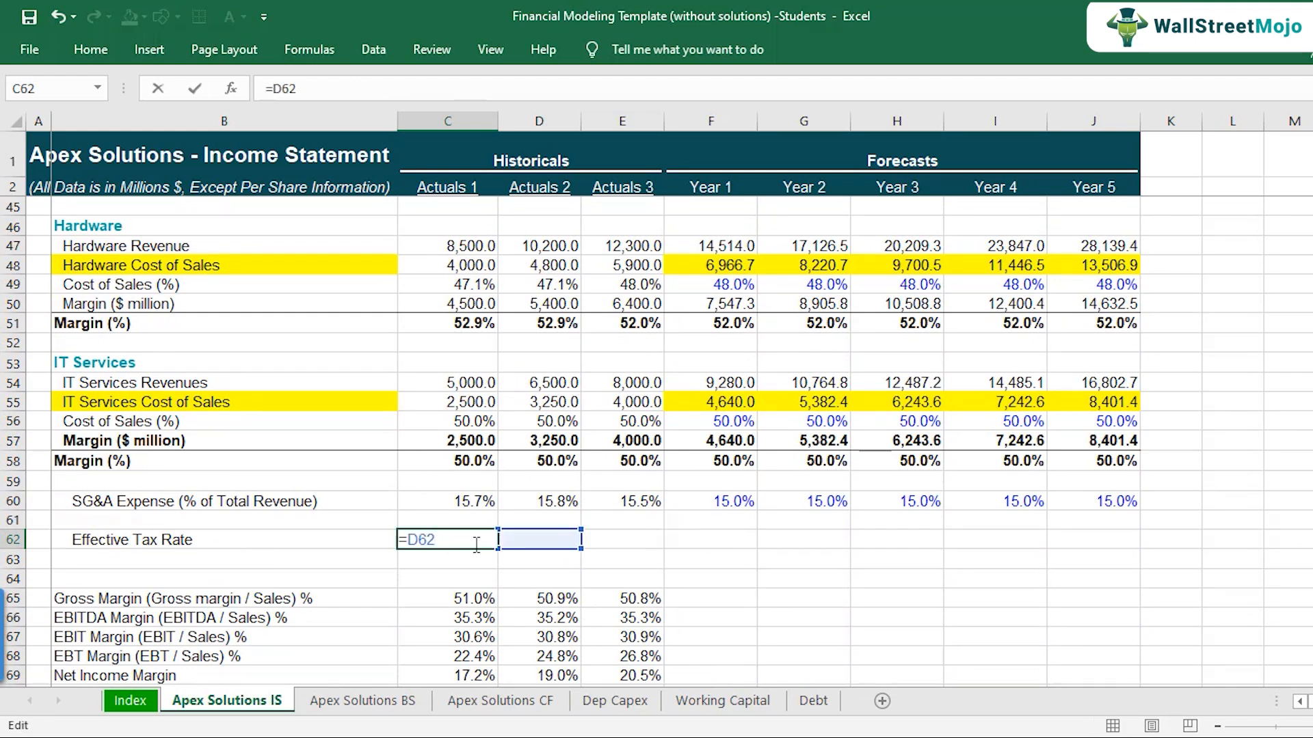
pyautogui.press('Escape')
# Calculate the Actuals 1 Effective Tax Rate in C62 as Tax divided by EBT (=C29/C28)
pyautogui.write('=')
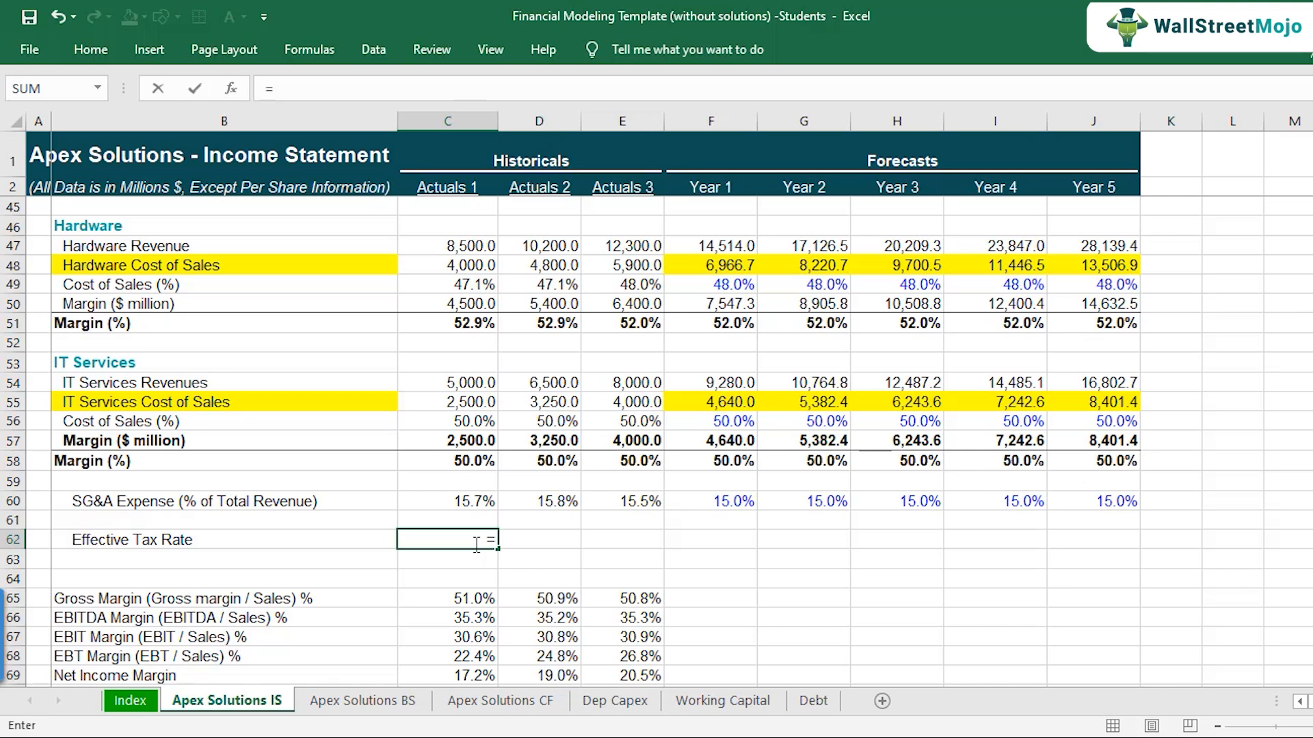
pyautogui.scroll(10, 476, 545)
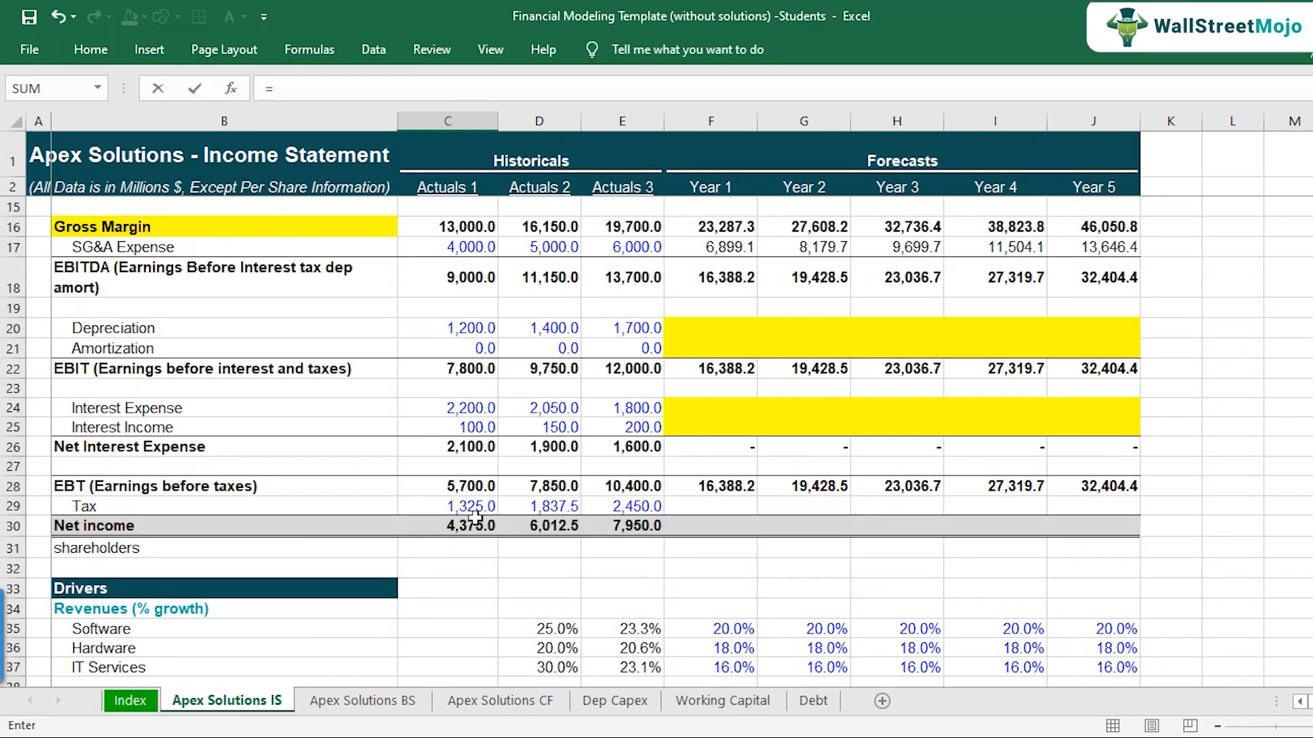
pyautogui.click(476, 507)
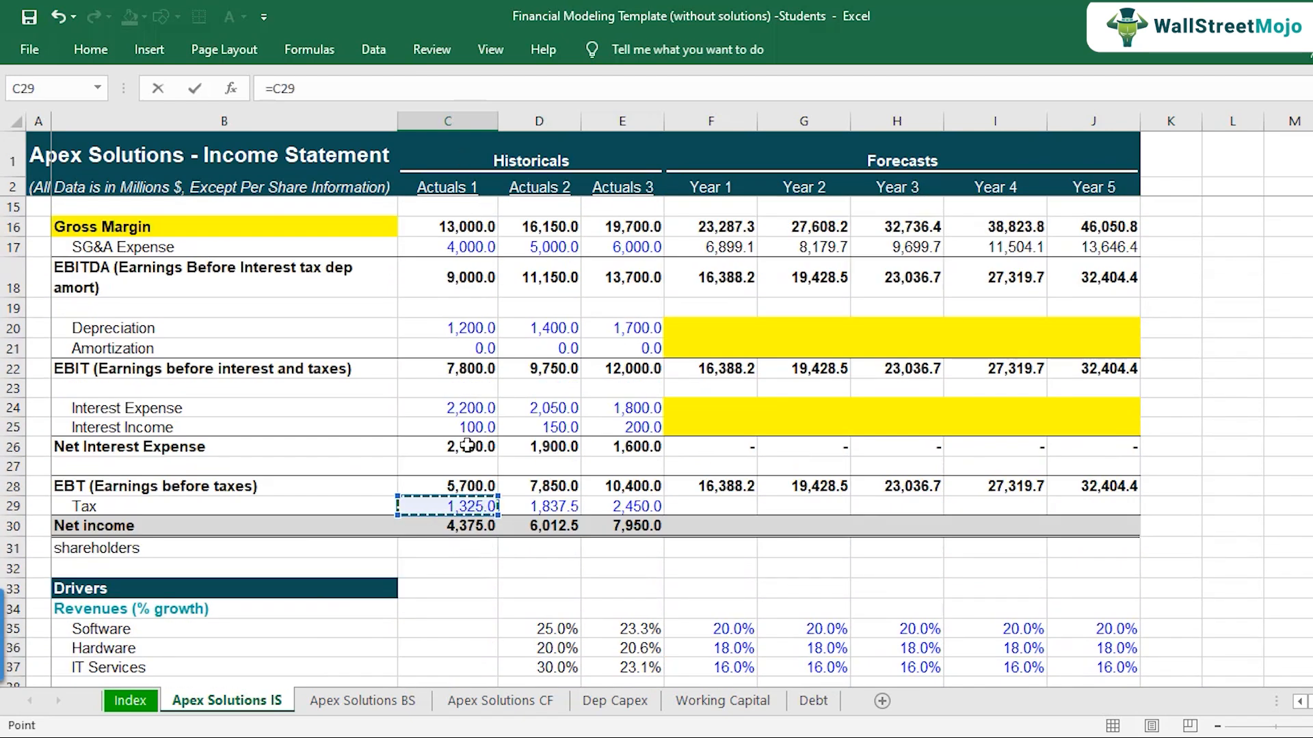
pyautogui.write('/')
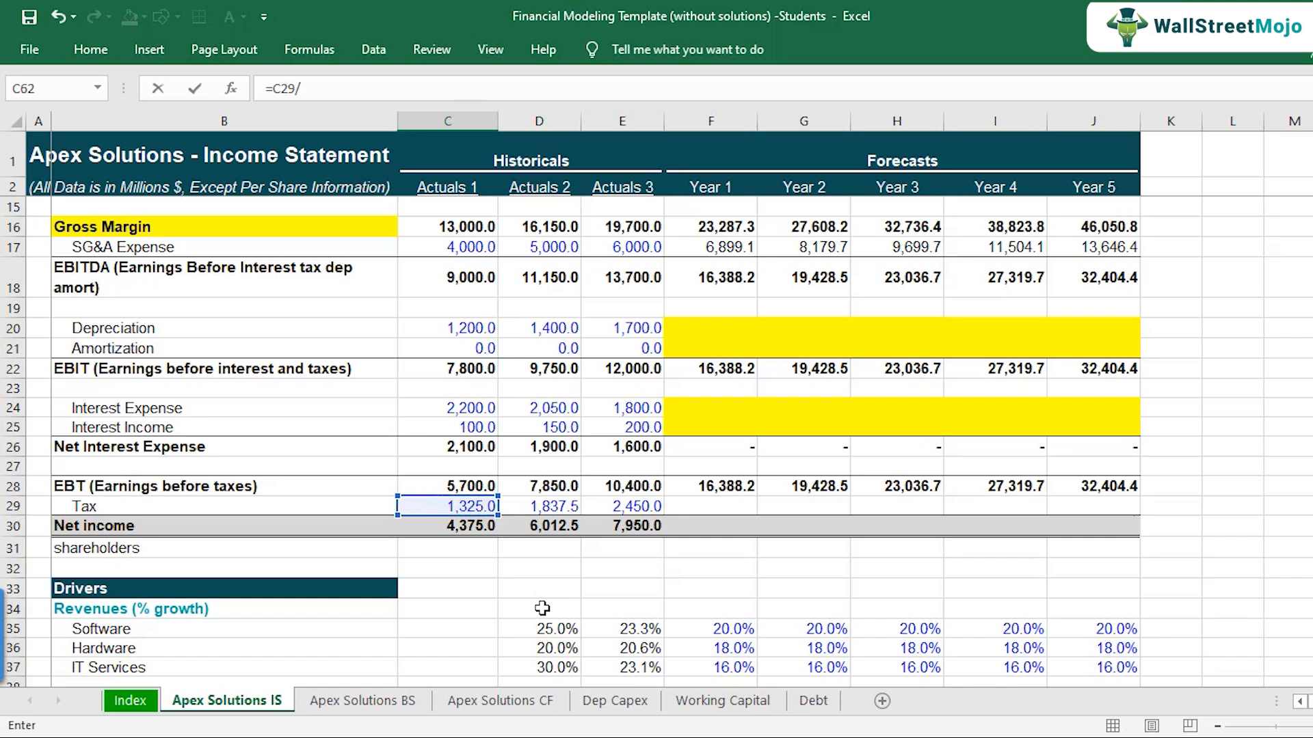
pyautogui.click(476, 486)
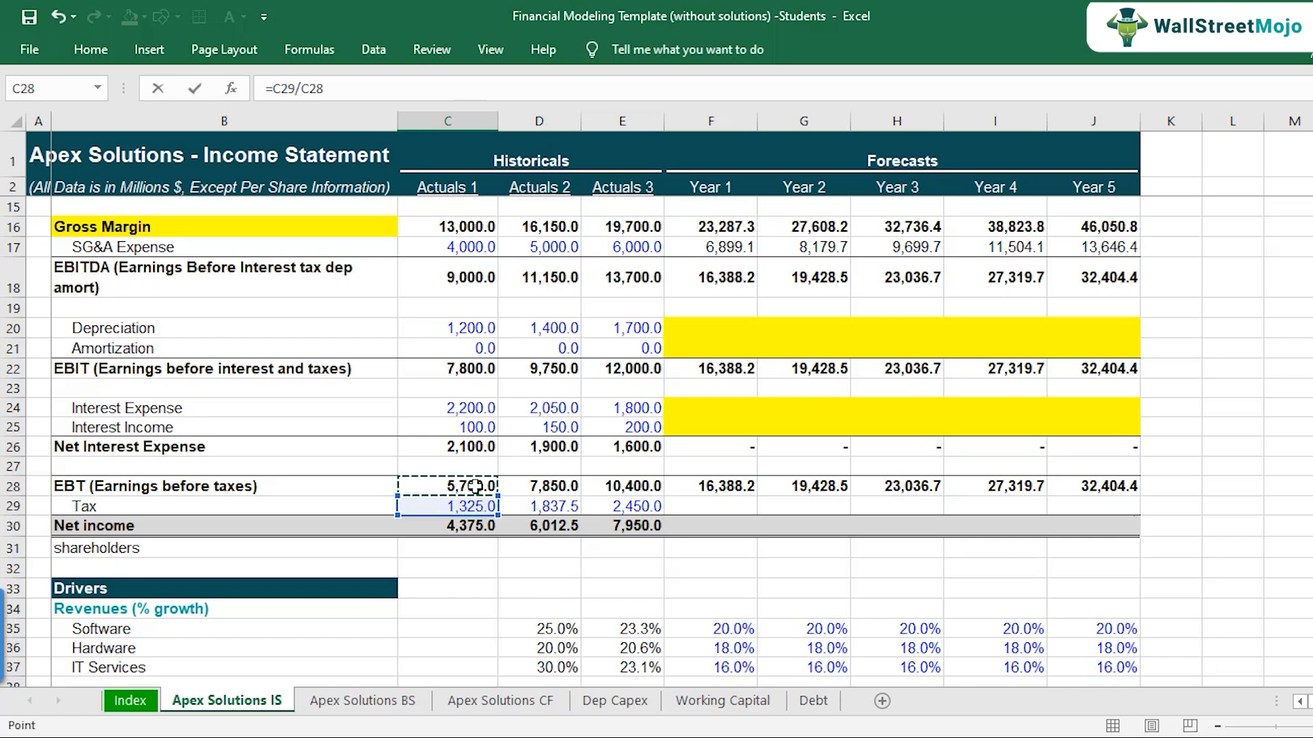
pyautogui.press('Return')
pyautogui.press('Return')
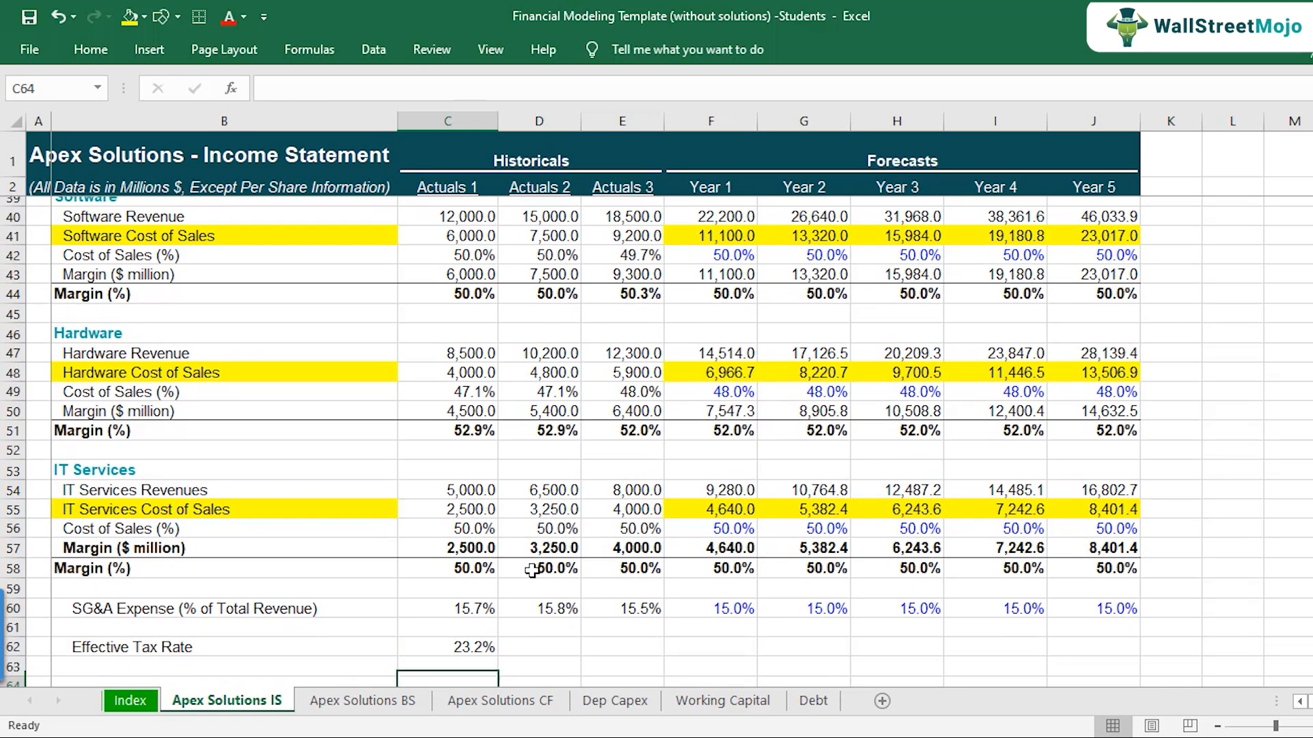
pyautogui.press('Up')
pyautogui.press('Up')
pyautogui.press('F2')
pyautogui.press('Escape')
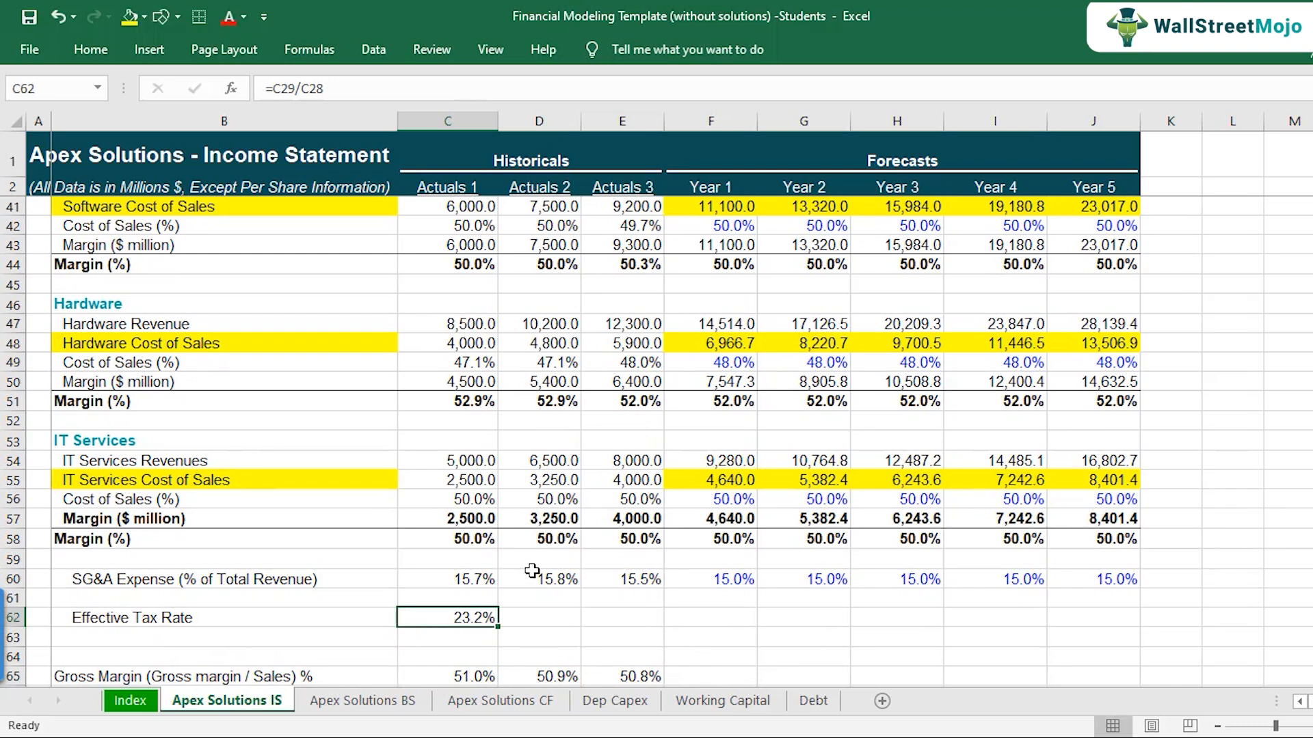
# Copy the Actuals 1 Effective Tax Rate formula in C62 to Actuals 2 and 3 (D62:E62)
pyautogui.hotkey('ctrl', 'c')
pyautogui.press('Right')
pyautogui.hotkey('ctrl', 'v')
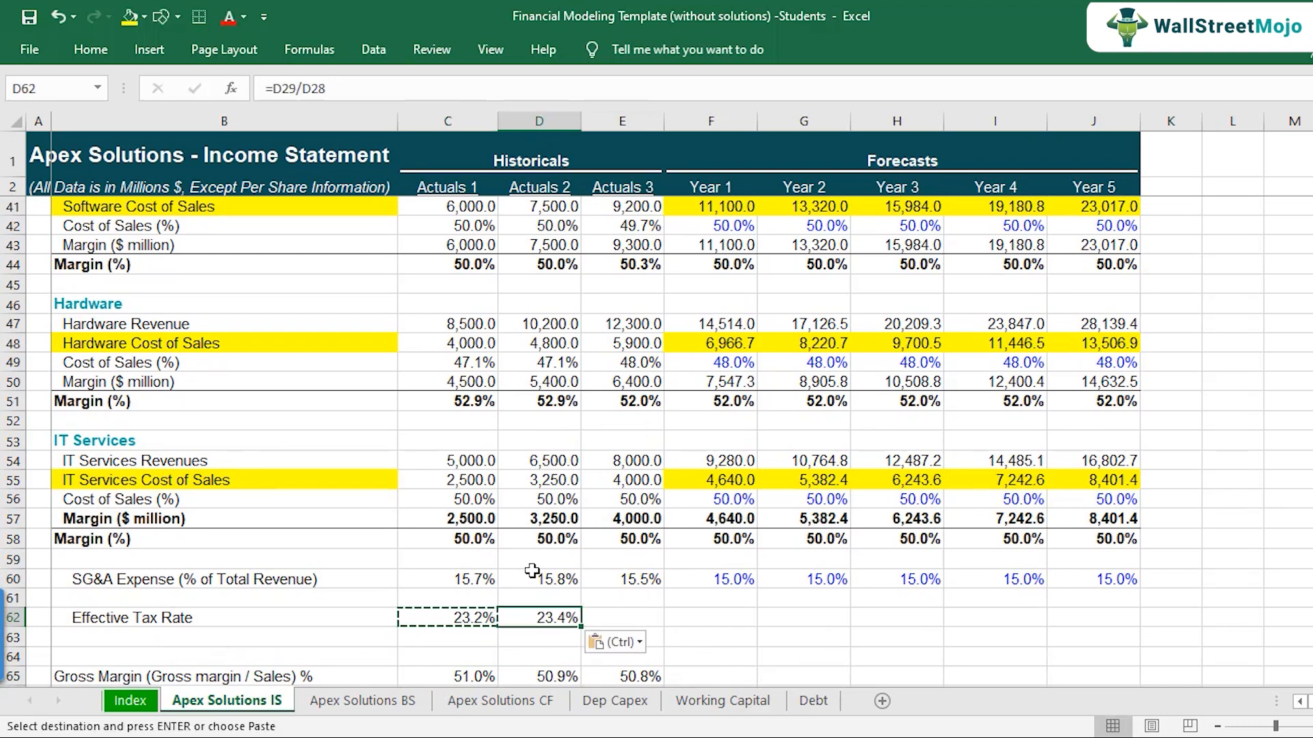
pyautogui.press('Right')
pyautogui.hotkey('ctrl', 'v')
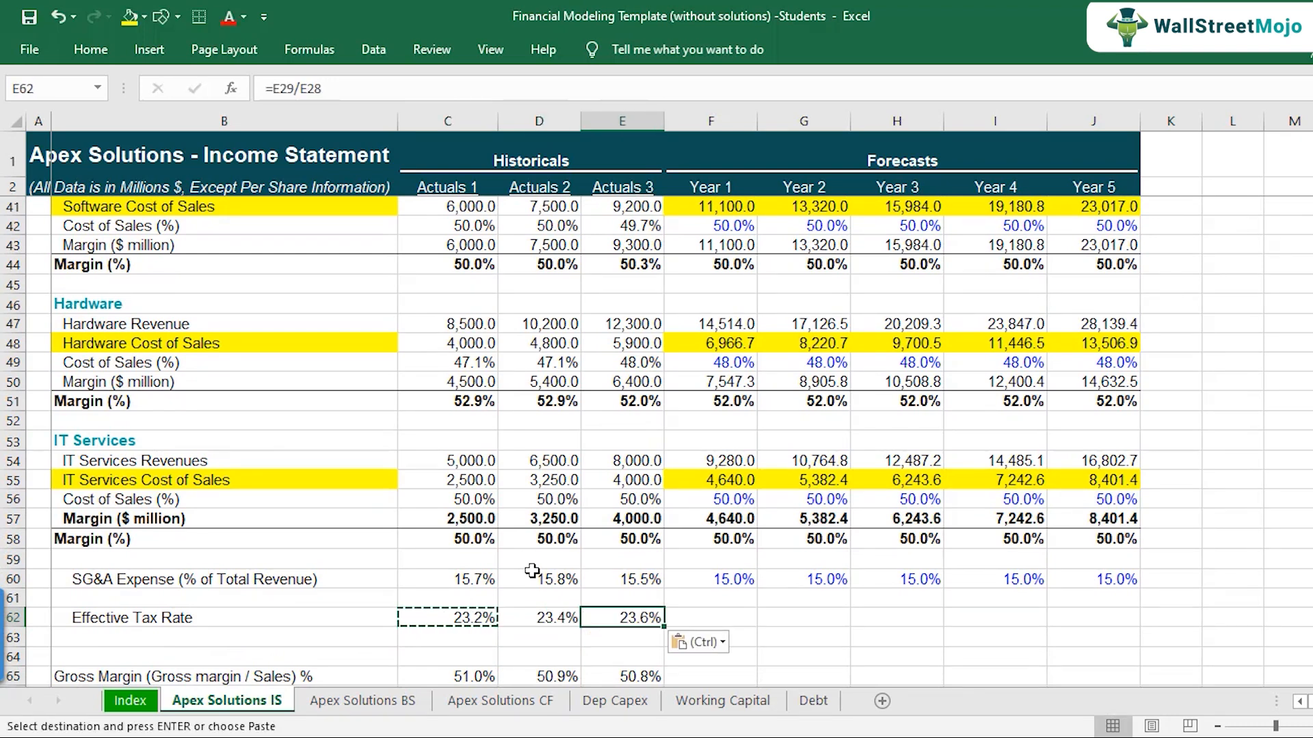
pyautogui.press('F2')
pyautogui.press('Escape')
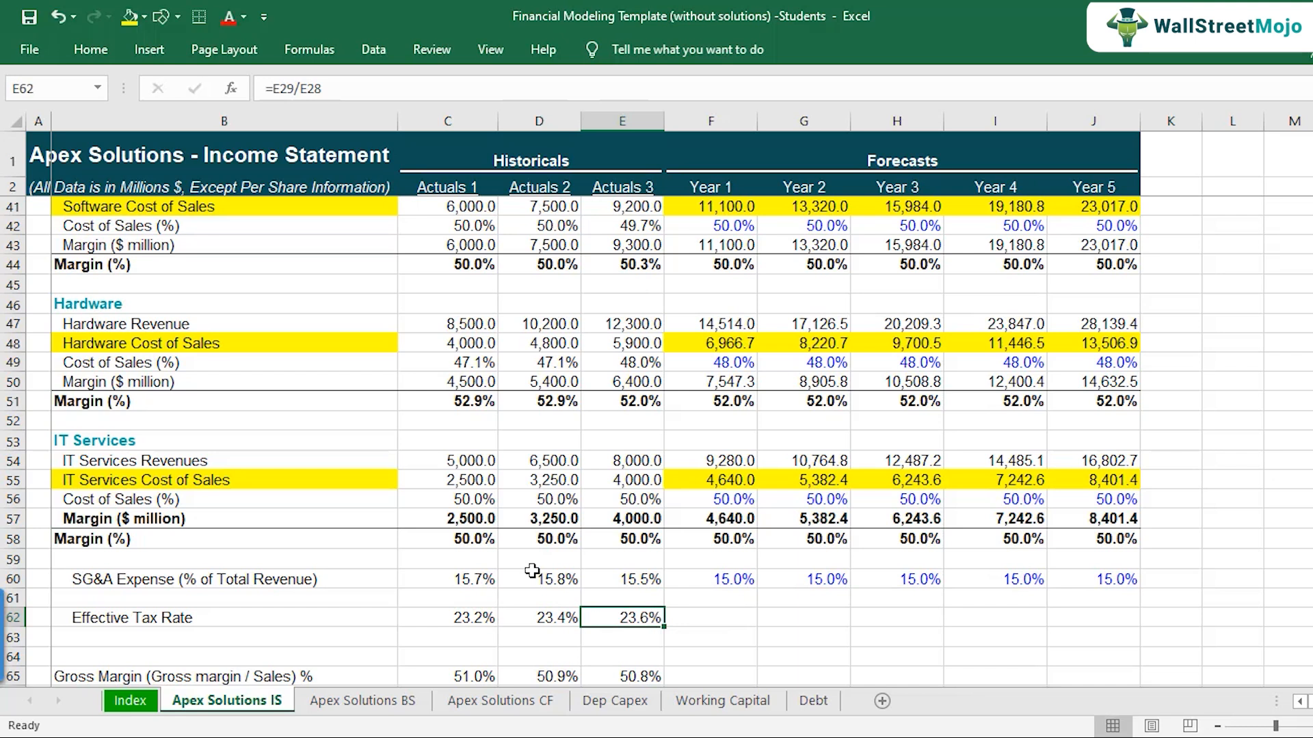
# Compare the historical Effective Tax Rates for Actuals 1 through 3 (C62:E62) and their average
pyautogui.press('Left')
pyautogui.press('Left')
pyautogui.press('Left')
pyautogui.press('Right')
pyautogui.press('Right')
pyautogui.press('Left')
pyautogui.hotkey('shift', 'Right')
pyautogui.hotkey('shift', 'Right')
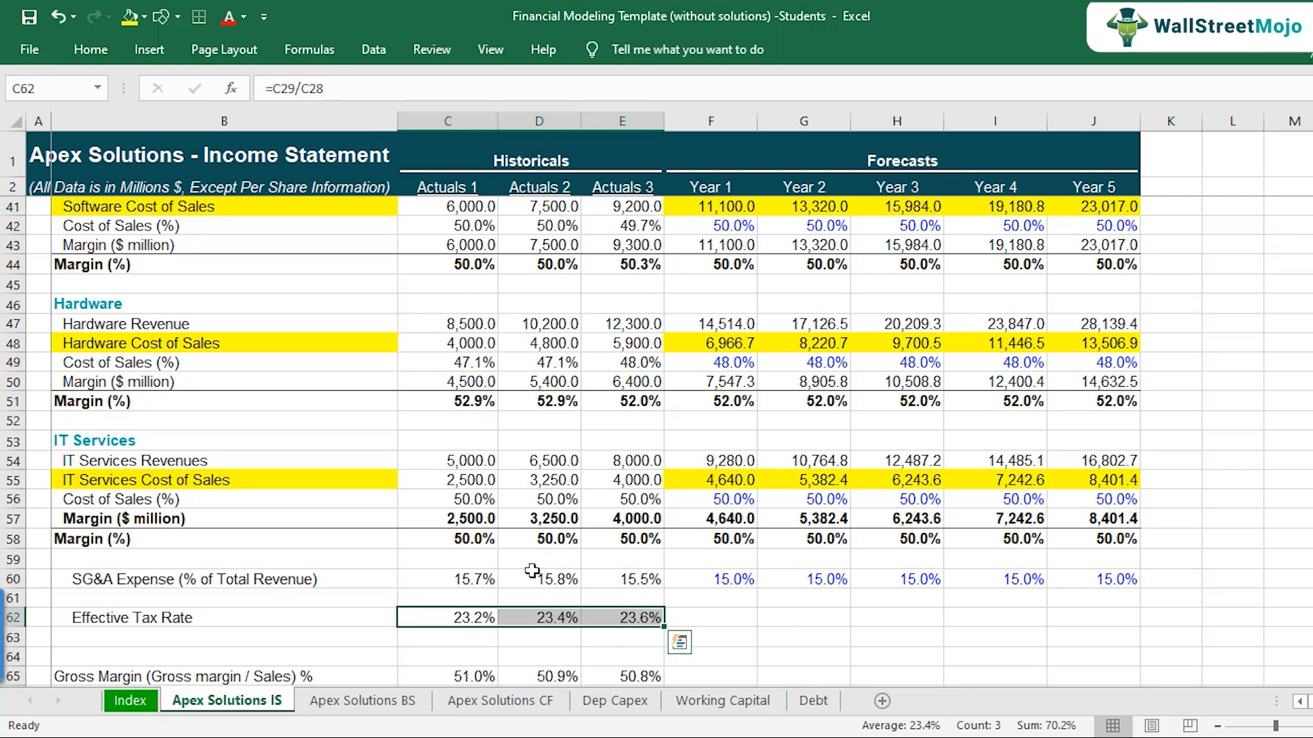
# Set the Year 1 Effective Tax Rate in F62 to 23.5%
pyautogui.press('Right')
pyautogui.press('Right')
pyautogui.press('Right')
pyautogui.hotkey('shift', 'Right')
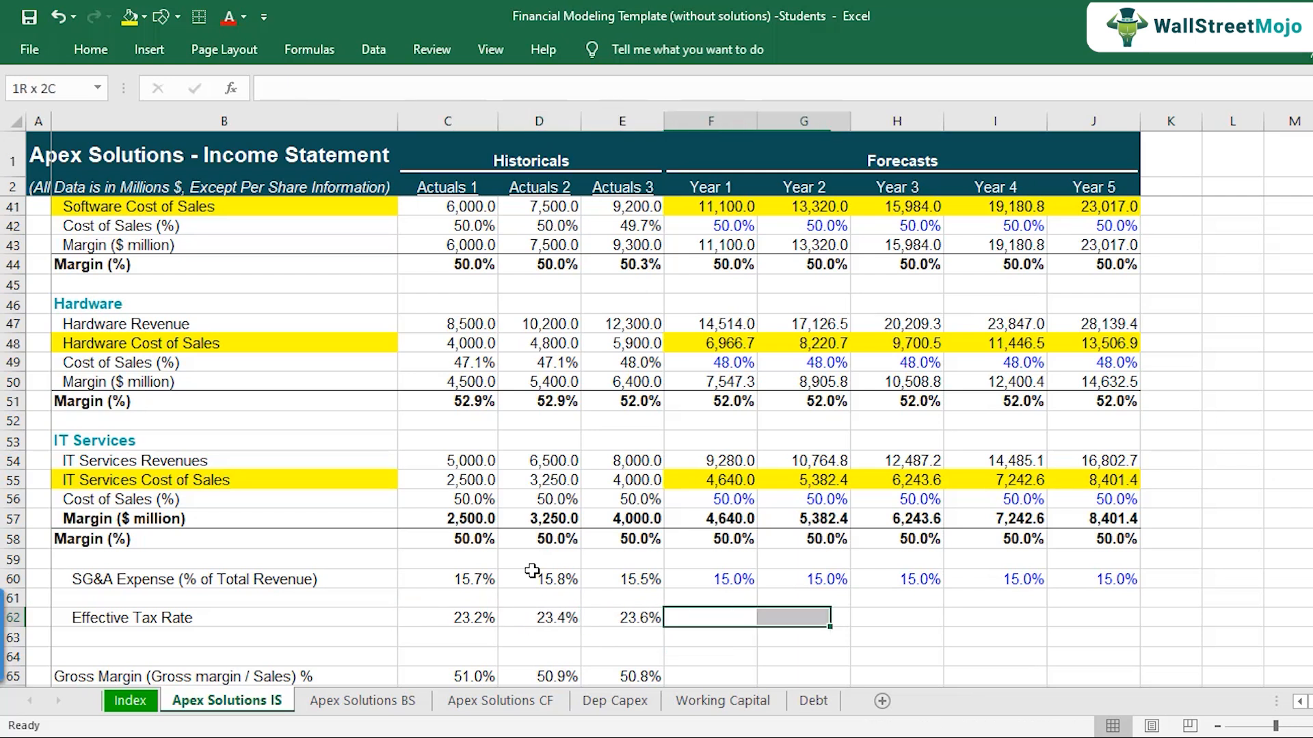
pyautogui.hotkey('shift', 'Right')
pyautogui.hotkey('shift', 'Right')
pyautogui.hotkey('shift', 'Right')
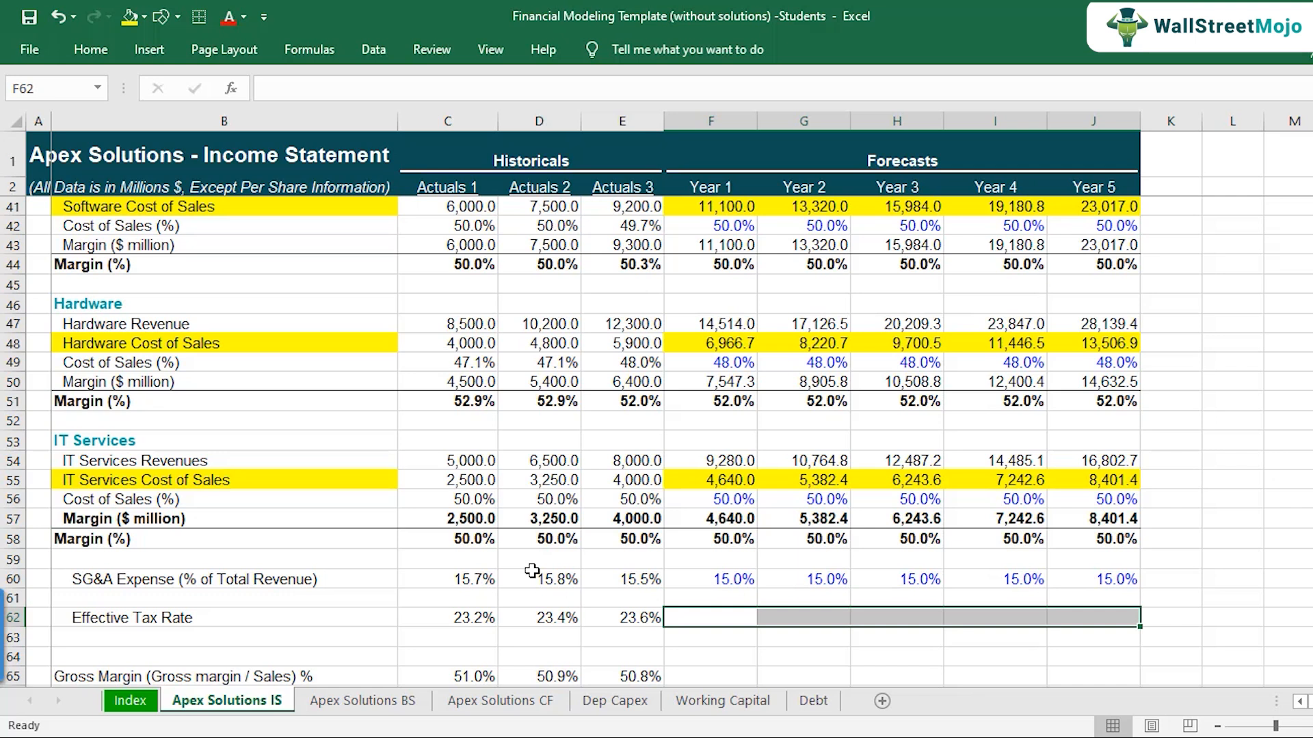
pyautogui.press('Down')
pyautogui.press('Up')
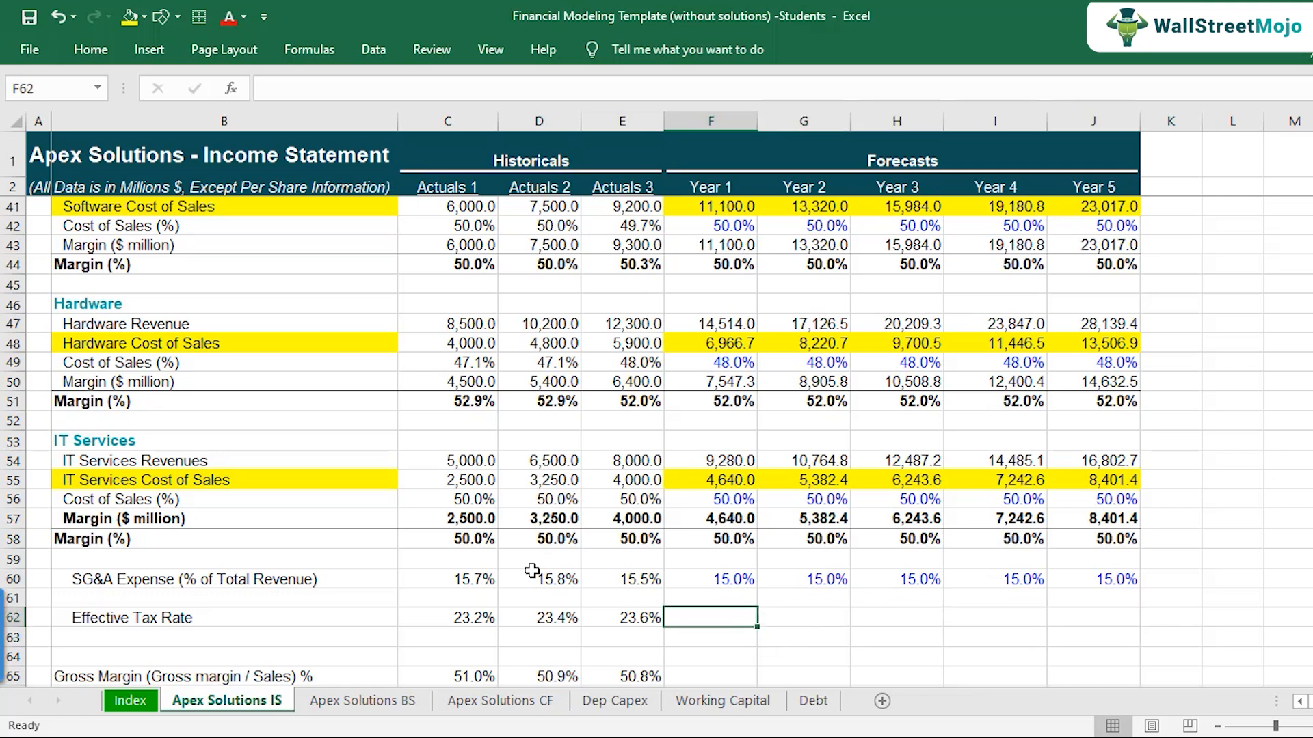
pyautogui.write('23.5')
pyautogui.press('Return')
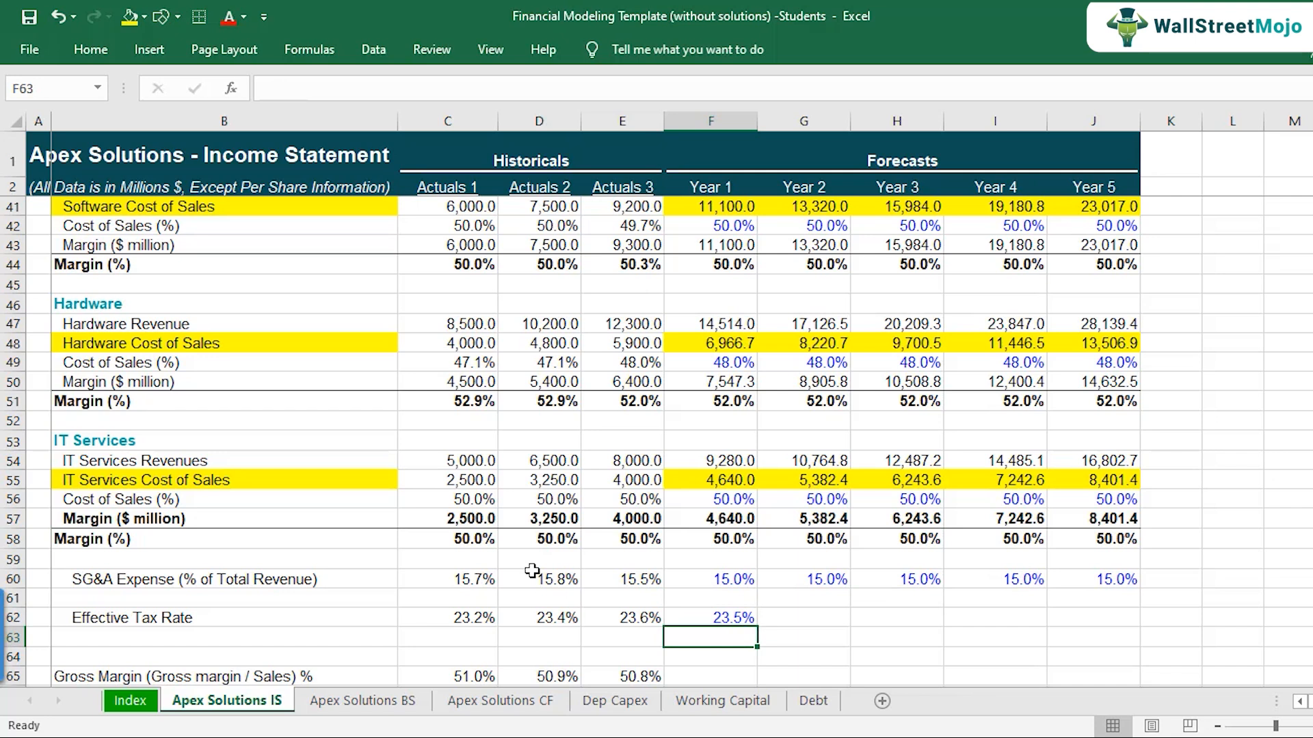
# Check the average of the historical Effective Tax Rates (C62:E62) and set the Year 1 rate in F62 to 23.4%
pyautogui.press('Up')
pyautogui.press('Left')
pyautogui.press('Left')
pyautogui.press('Left')
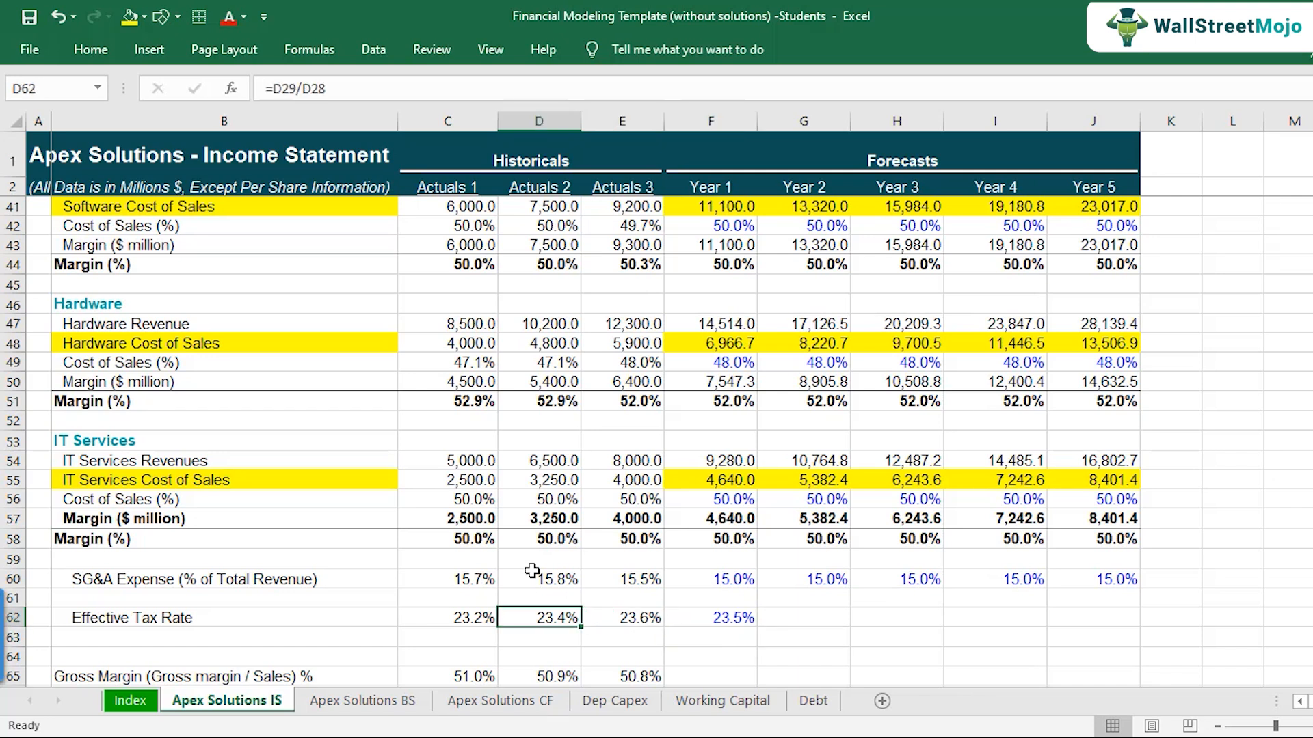
pyautogui.hotkey('shift', 'Right')
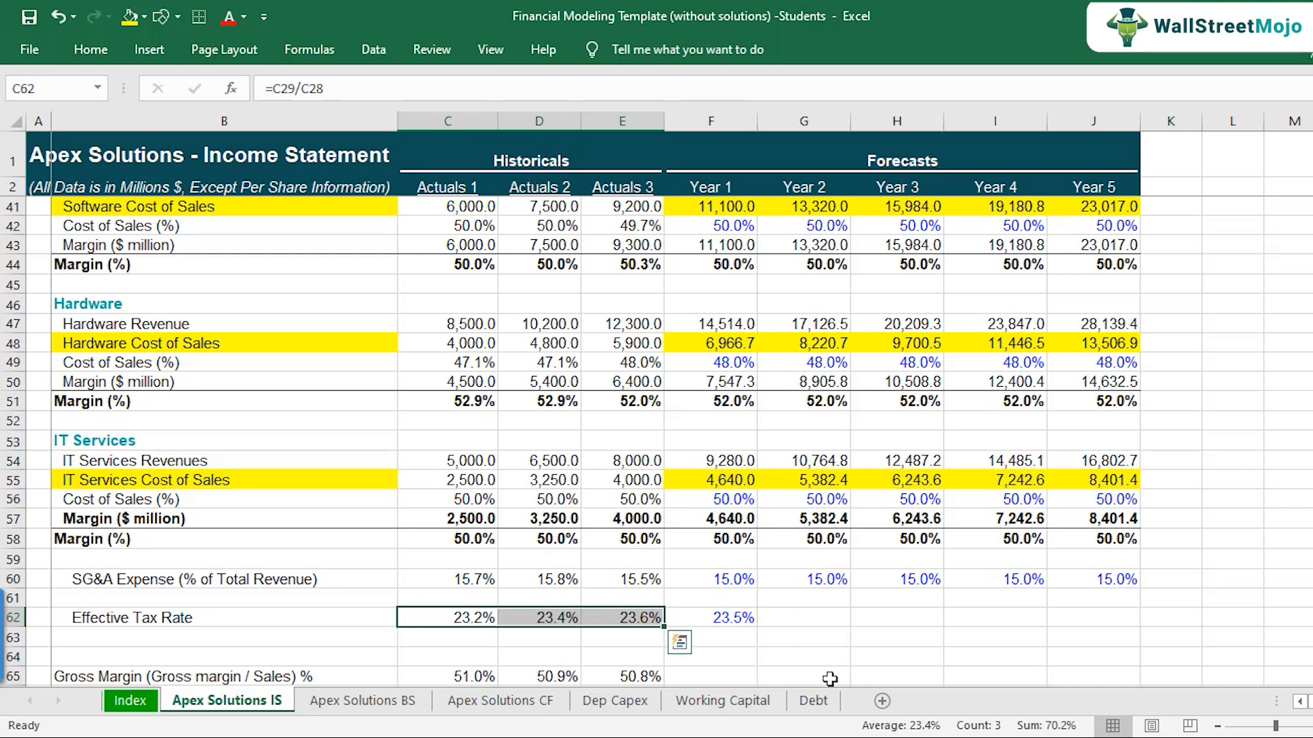
pyautogui.click(733, 624)
pyautogui.write('23')
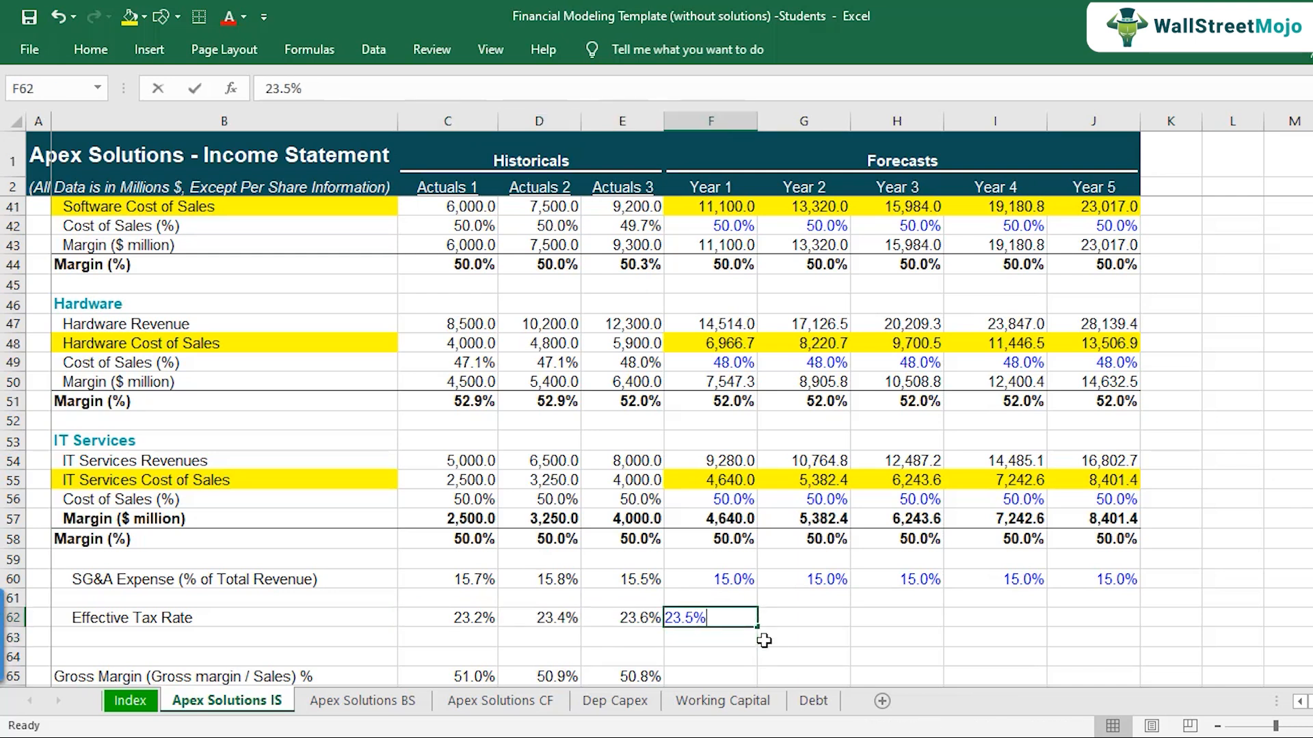
pyautogui.write('.4')
pyautogui.press('Return')
pyautogui.press('Up')
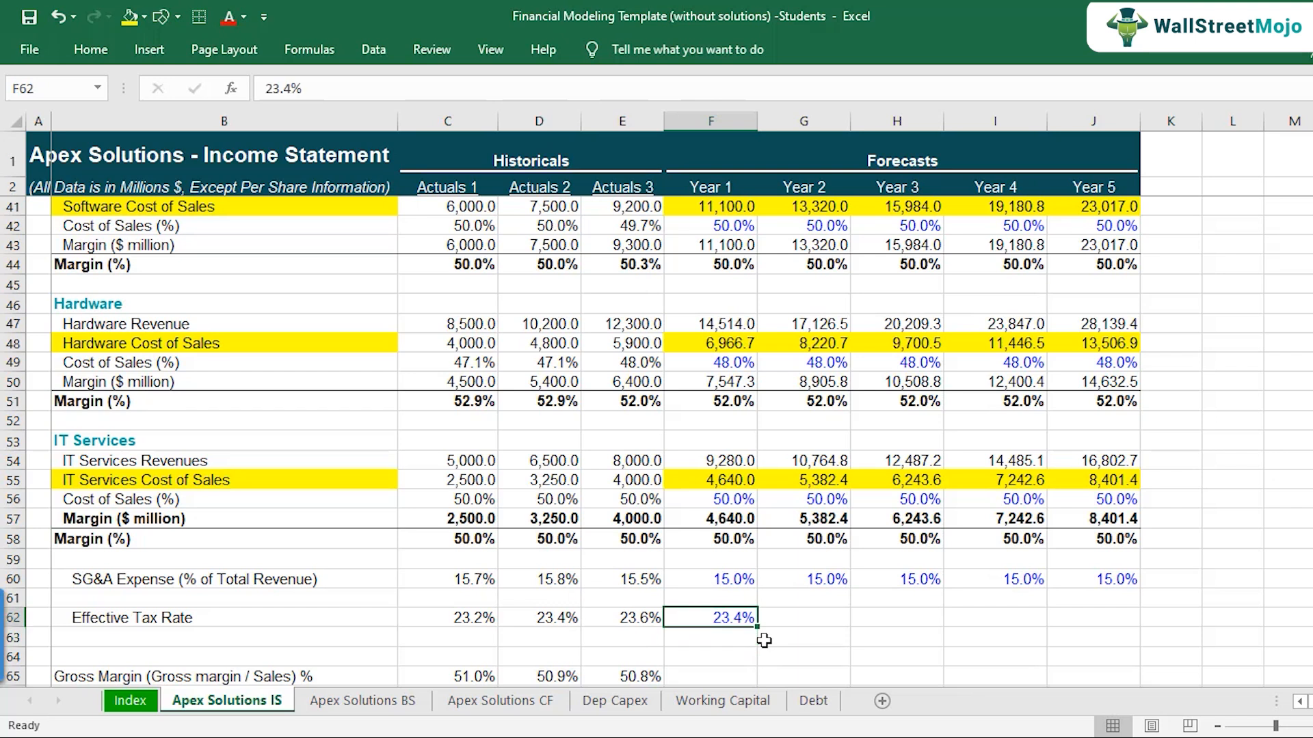
# Copy the 23.4% Effective Tax Rate from Year 1 (F62) across to forecast Years 2 through 5 (G62:J62)
pyautogui.hotkey('ctrl', 'c')
pyautogui.hotkey('shift', 'Right')
pyautogui.hotkey('shift', 'Right')
pyautogui.hotkey('shift', 'Right')
pyautogui.hotkey('shift', 'Right')
pyautogui.hotkey('ctrl', 'v')
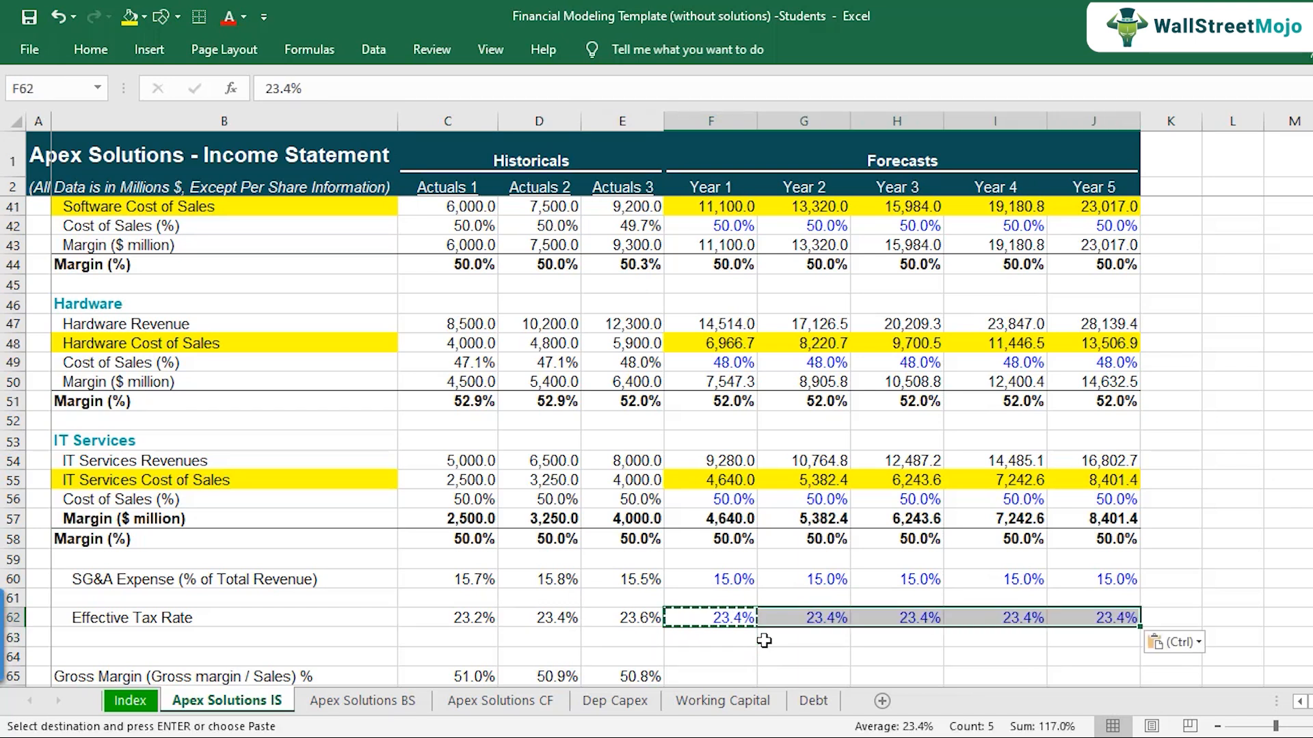
pyautogui.hotkey('shift', 'Left')
pyautogui.hotkey('shift', 'Left')
pyautogui.hotkey('shift', 'Left')
pyautogui.hotkey('shift', 'Left')
pyautogui.press('Escape')
pyautogui.press('Right')
pyautogui.press('Right')
pyautogui.press('Right')
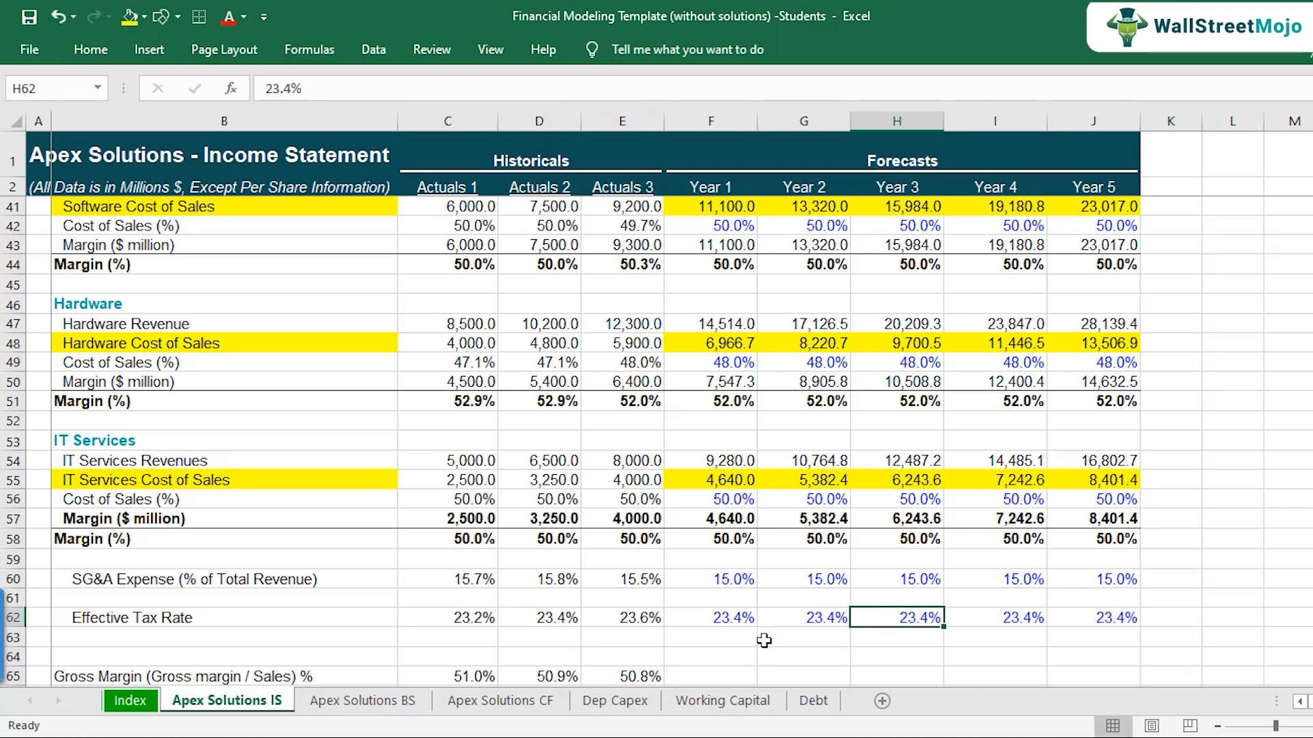
# Calculate the Year 1 Tax in F29 as EBT multiplied by the Effective Tax Rate (=F28*F62)
pyautogui.click(717, 636)
pyautogui.scroll(7, 748, 545)
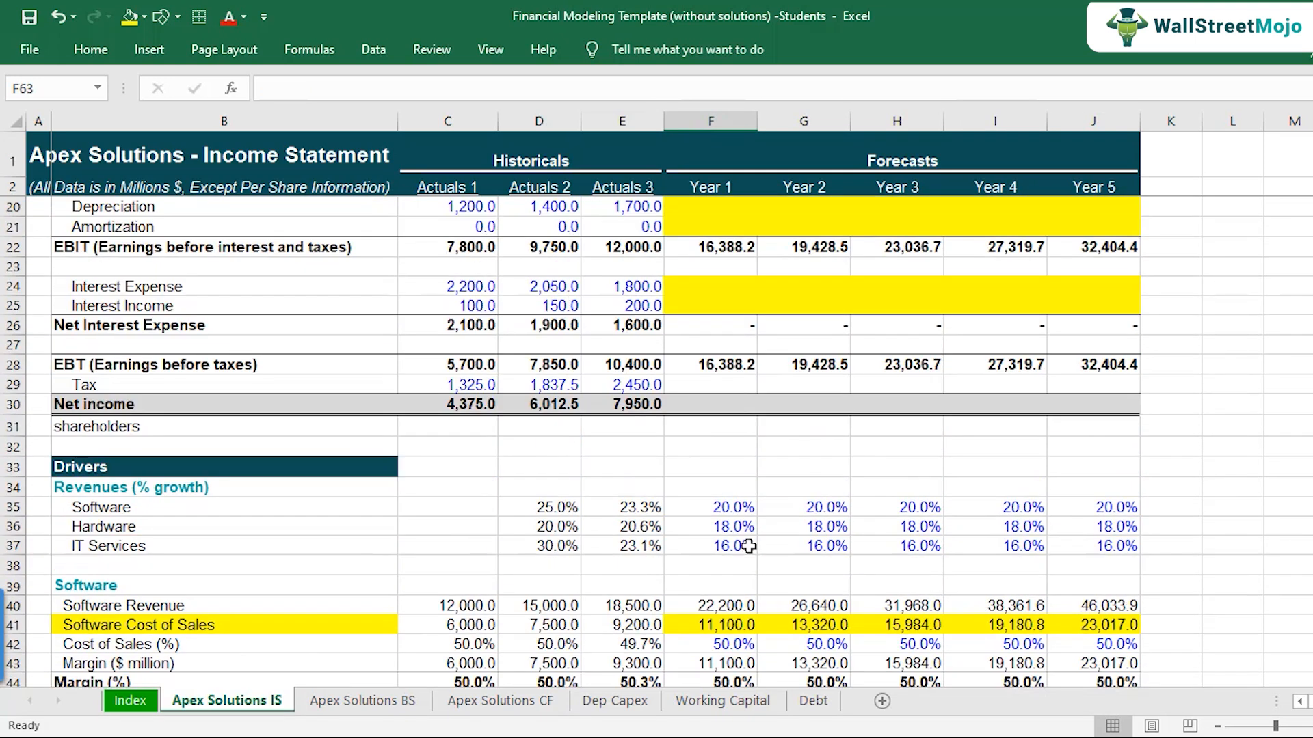
pyautogui.click(728, 385)
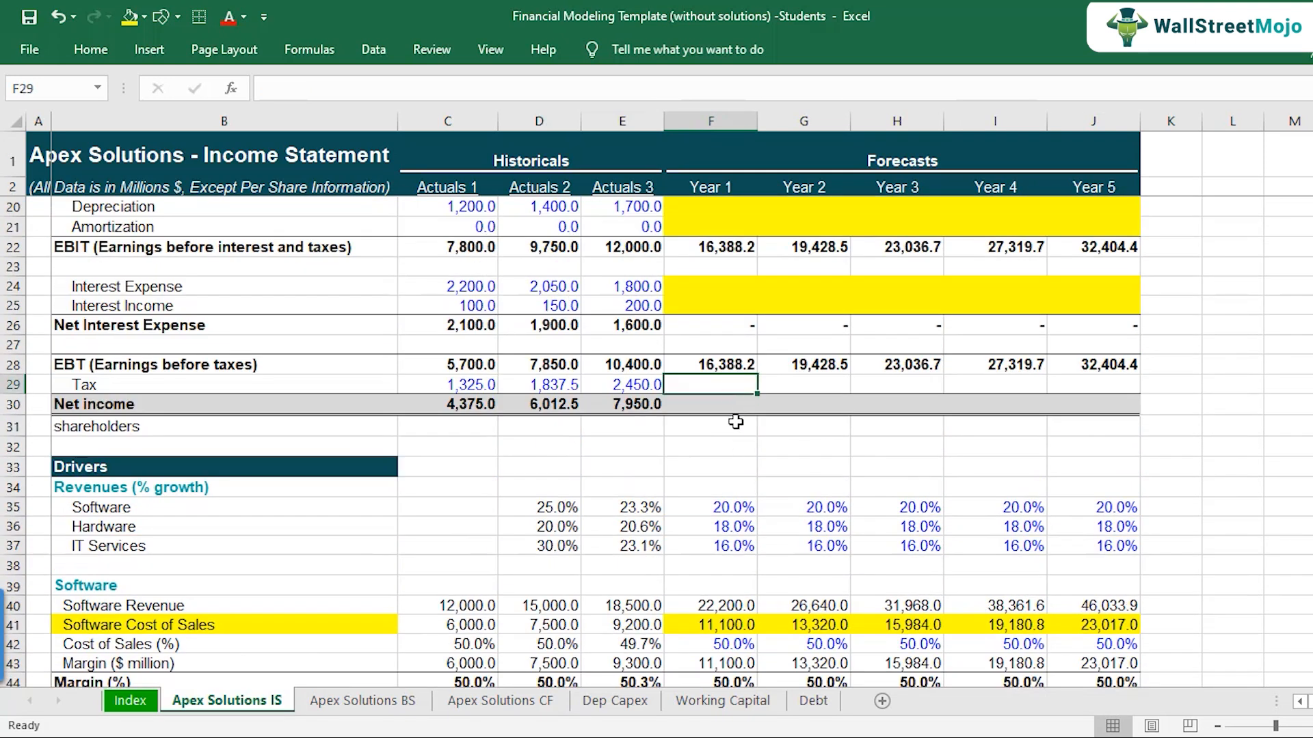
pyautogui.click(743, 366)
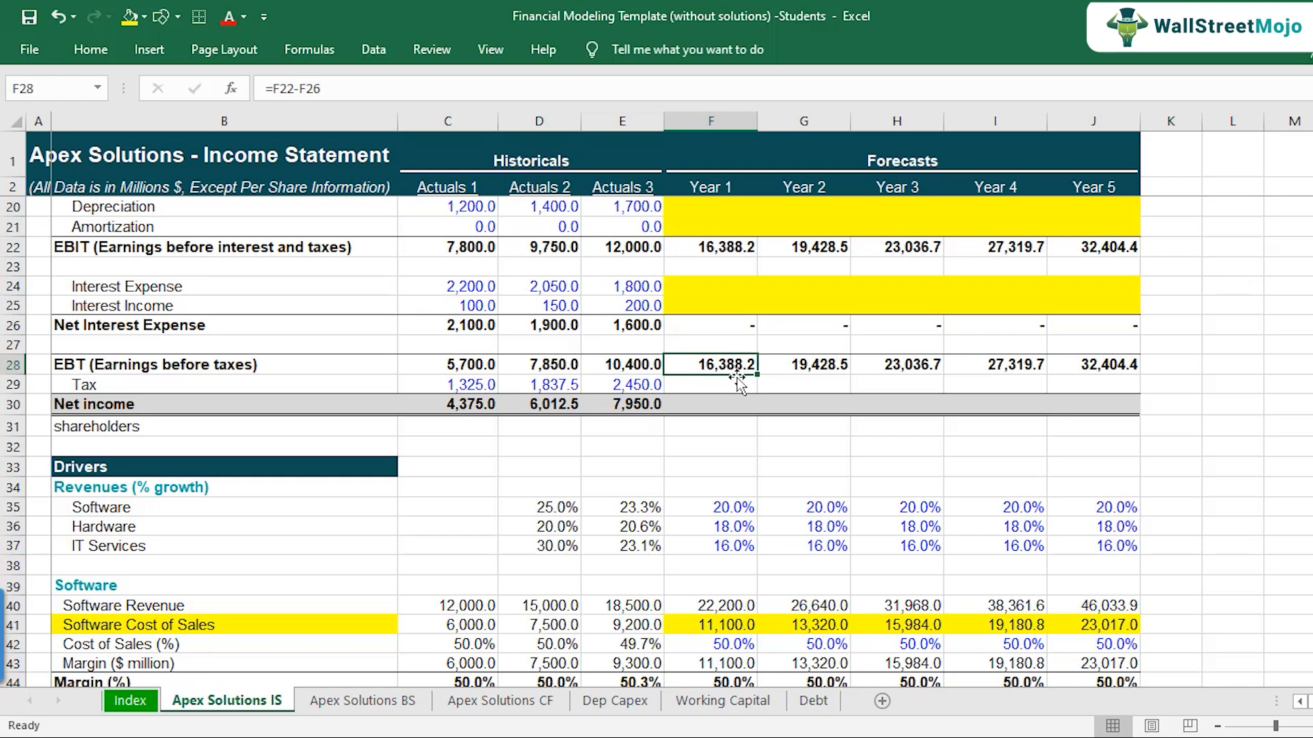
pyautogui.click(742, 390)
pyautogui.click(736, 367)
pyautogui.click(736, 385)
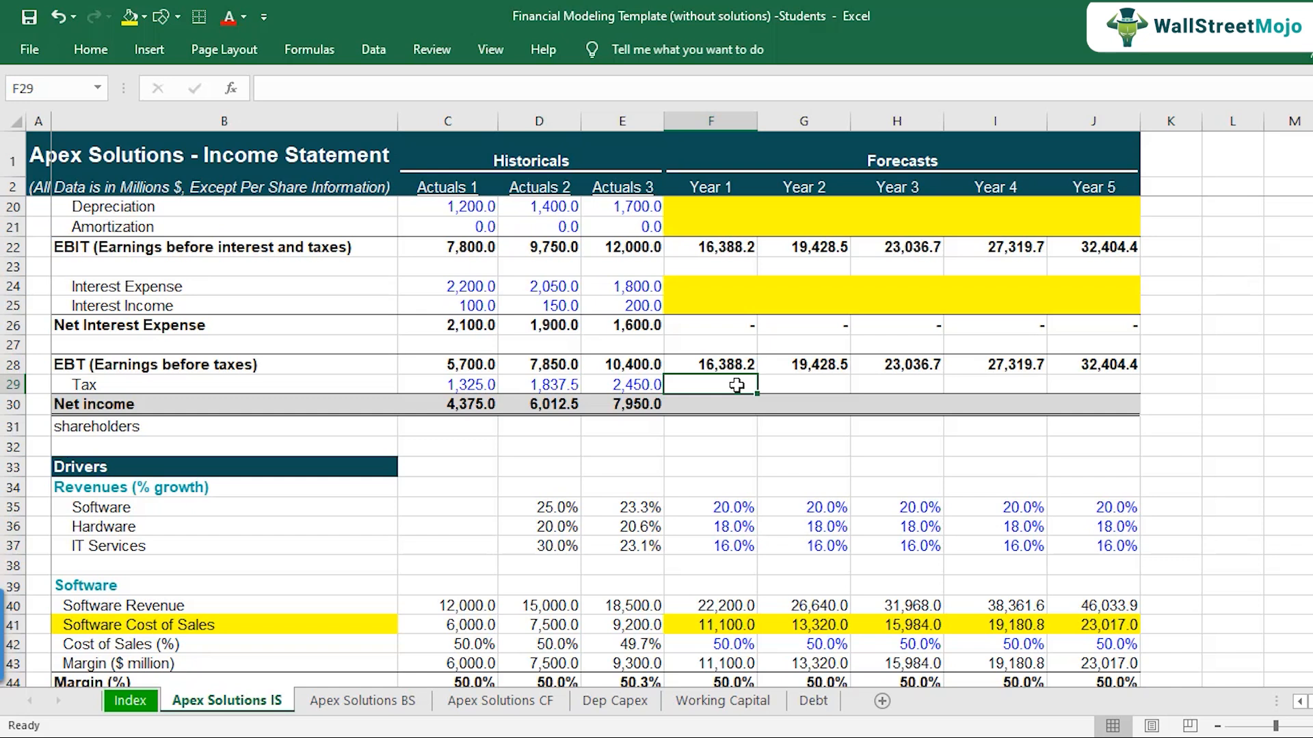
pyautogui.write('=')
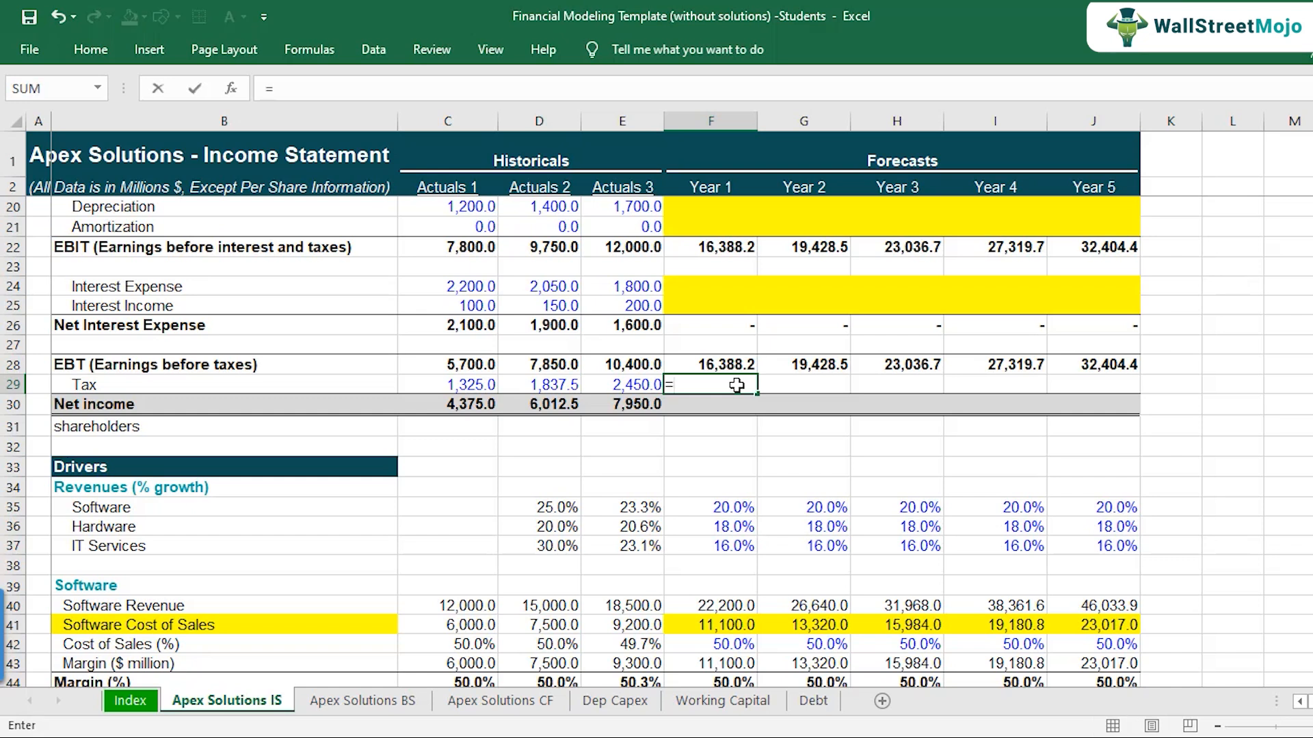
pyautogui.click(714, 363)
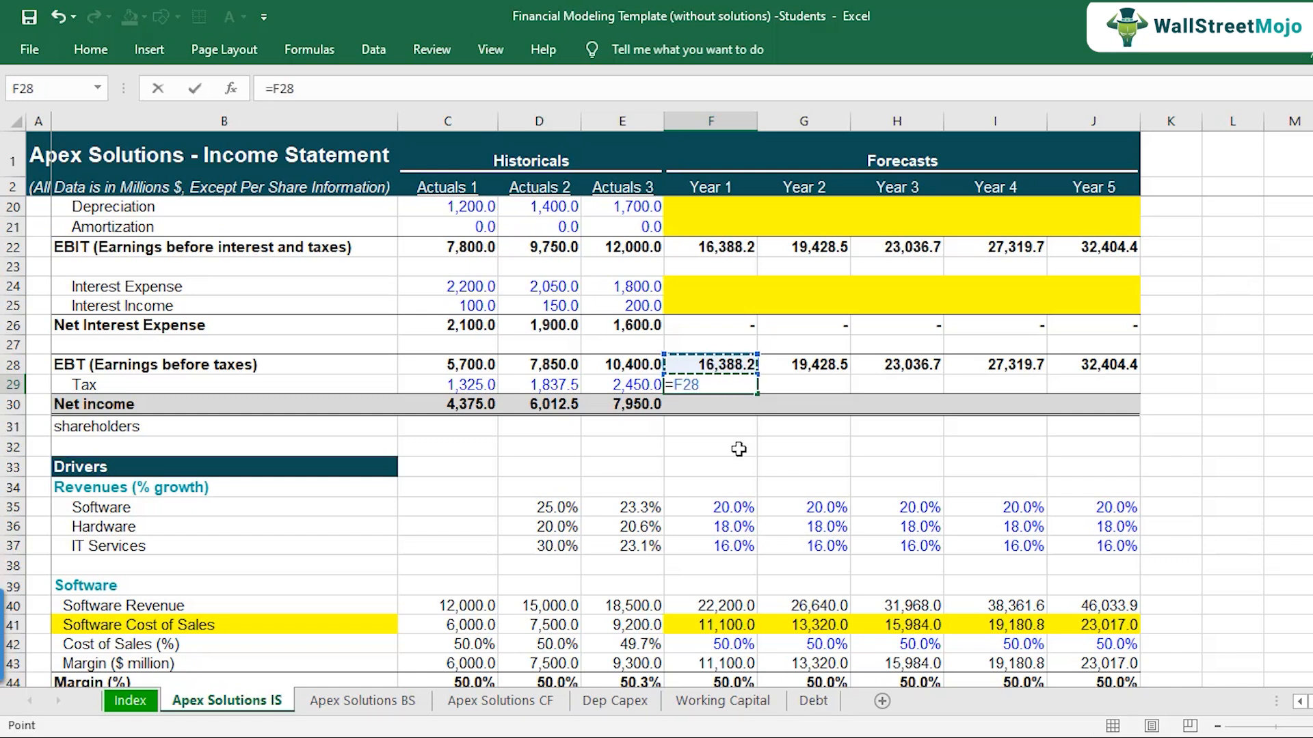
pyautogui.write('*')
pyautogui.scroll(-4, 739, 451)
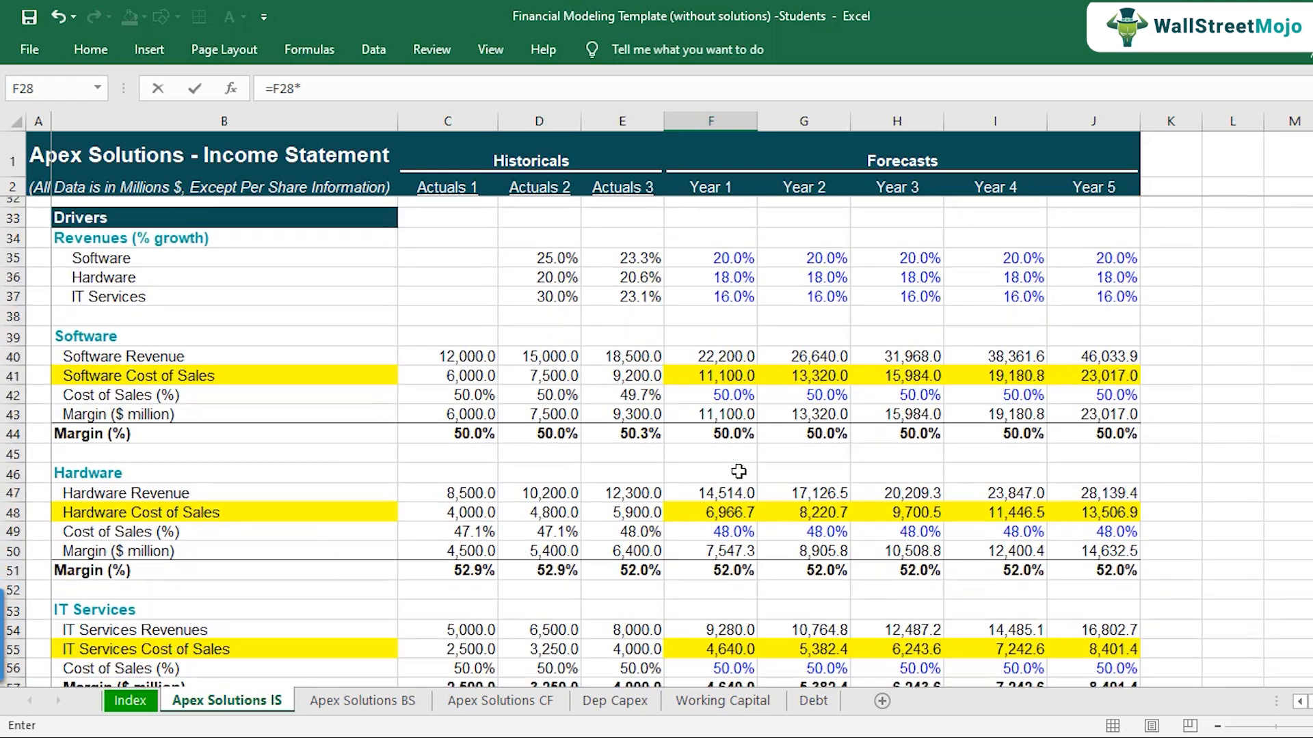
pyautogui.scroll(-5, 739, 472)
pyautogui.click(735, 502)
pyautogui.scroll(6, 759, 595)
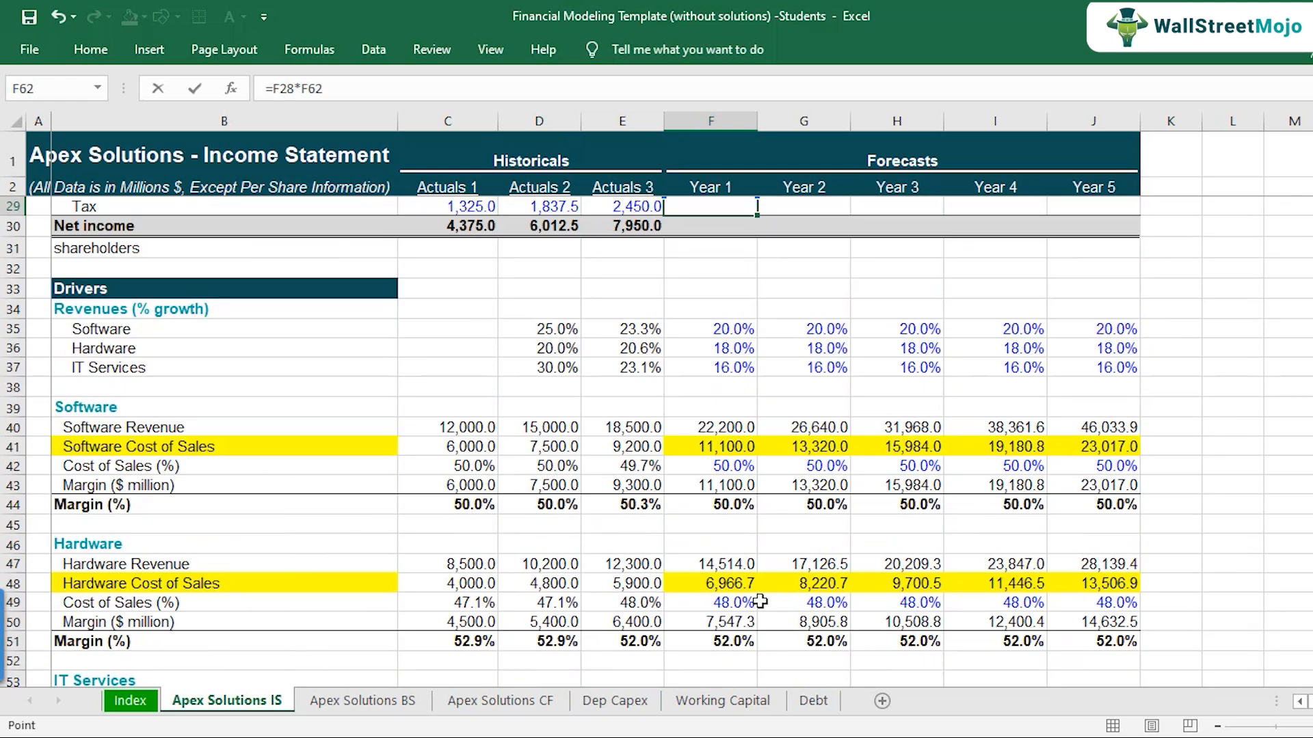
pyautogui.scroll(3, 759, 601)
pyautogui.press('Return')
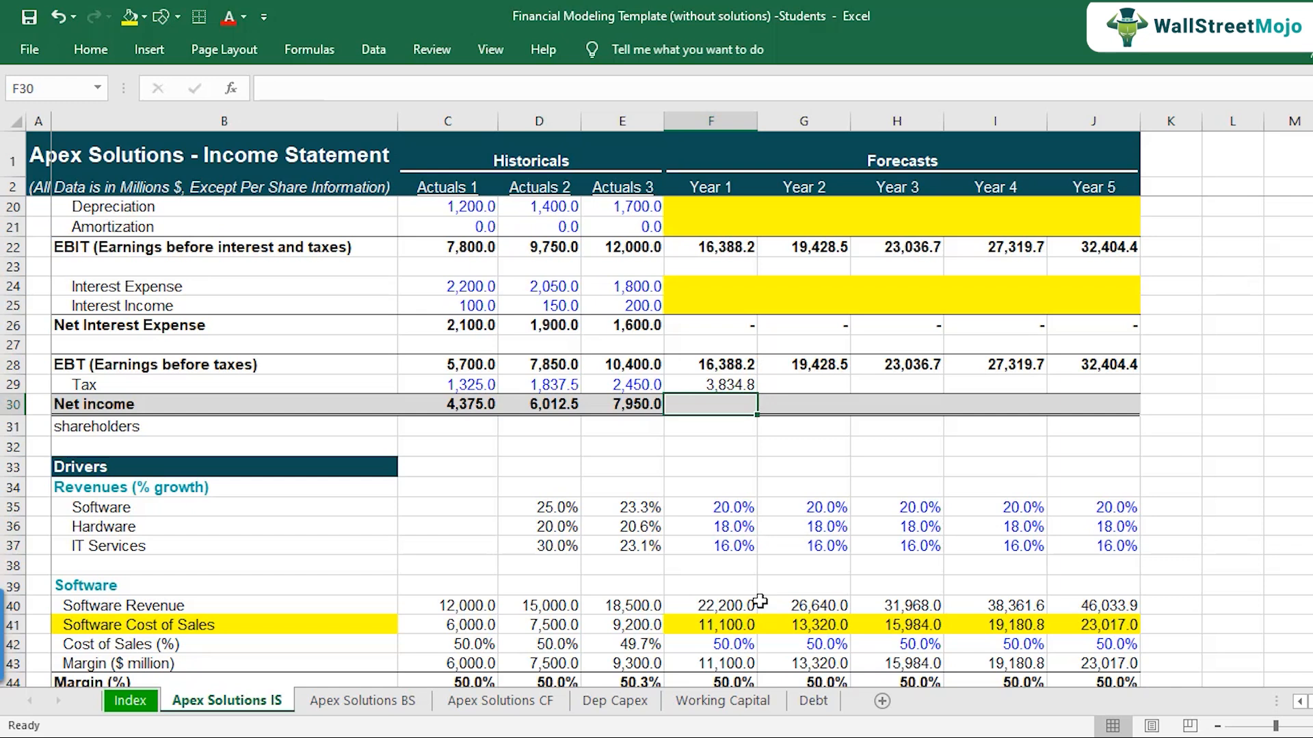
pyautogui.press('Up')
pyautogui.press('F2')
pyautogui.press('Return')
pyautogui.write('=')
pyautogui.press('Up')
pyautogui.press('Up')
pyautogui.write('-')
pyautogui.press('Up')
pyautogui.press('Return')
pyautogui.press('Up')
pyautogui.press('F2')
pyautogui.press('BackSpace')
pyautogui.press('BackSpace')
pyautogui.press('BackSpace')
pyautogui.press('BackSpace')
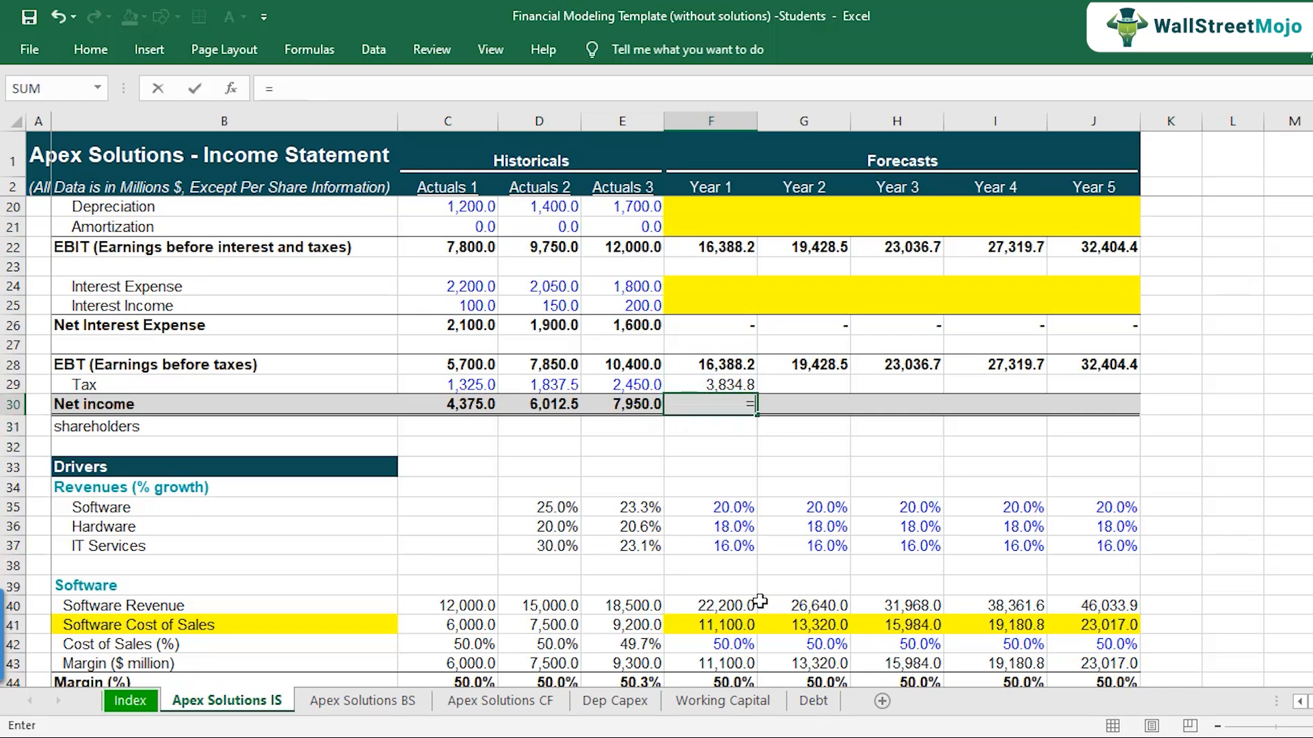
# Calculate the Year 1 Net income in F30 as EBT minus Tax (=F28-F29)
pyautogui.click(719, 369)
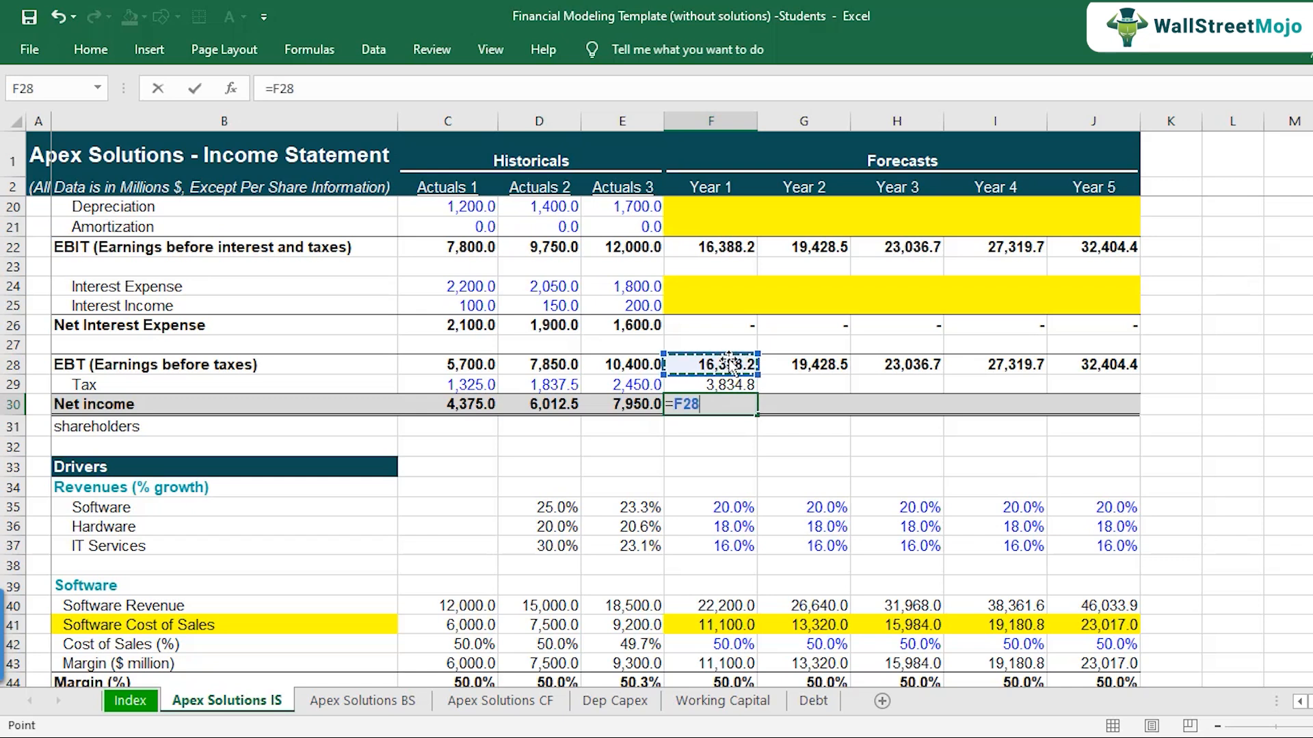
pyautogui.write('-')
pyautogui.press('Up')
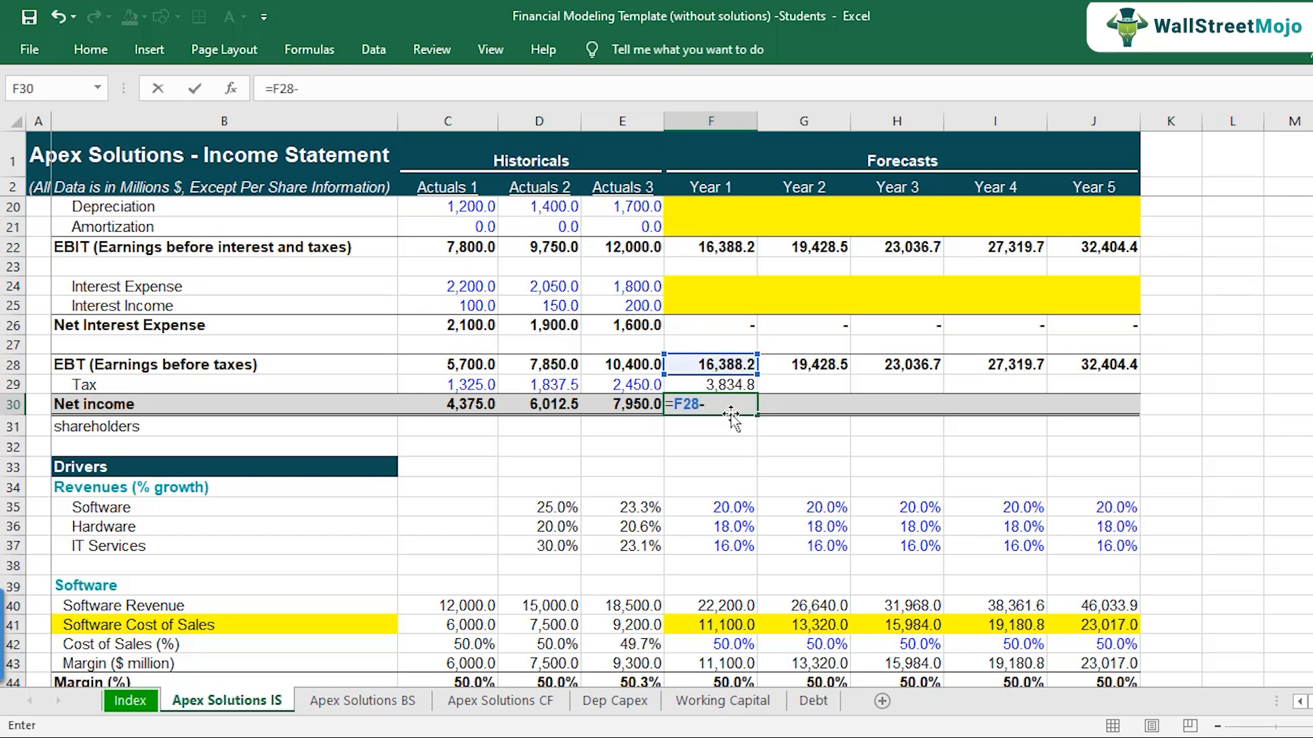
pyautogui.press('Return')
pyautogui.press('Up')
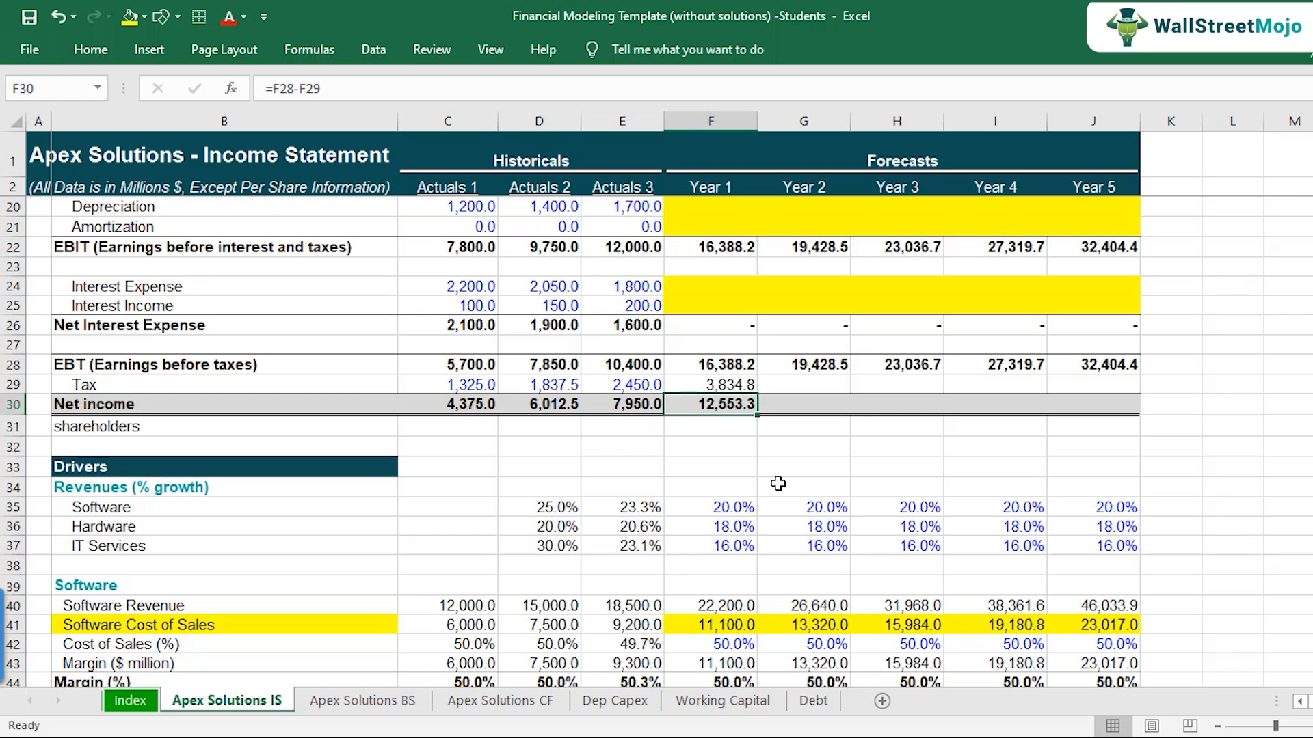
# Copy the Year 1 Tax and Net income formulas (F29:F30) across to Years 2 through 5 (G29:J30)
pyautogui.press('Up')
pyautogui.hotkey('shift', 'Down')
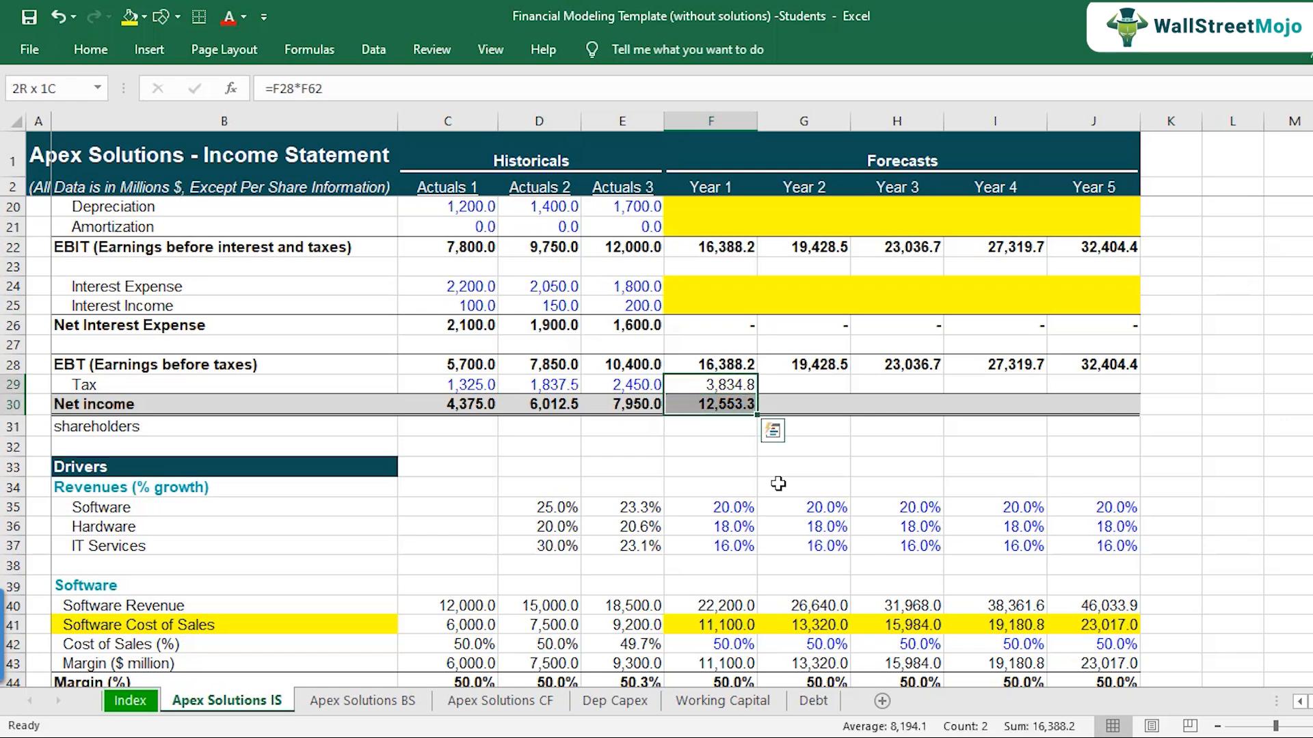
pyautogui.hotkey('ctrl', 'c')
pyautogui.hotkey('shift', 'Right')
pyautogui.hotkey('shift', 'Right')
pyautogui.hotkey('shift', 'Right')
pyautogui.hotkey('shift', 'Right')
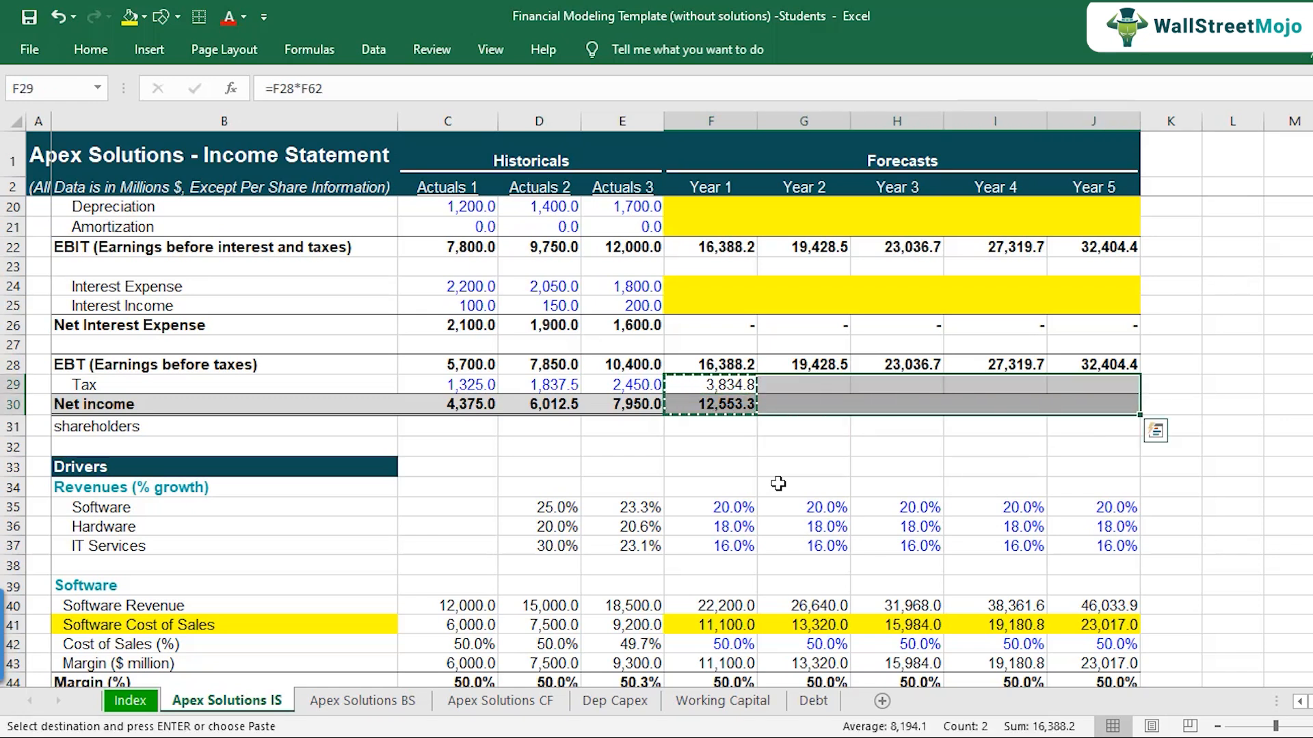
pyautogui.hotkey('ctrl', 'v')
pyautogui.hotkey('shift', 'BackSpace')
pyautogui.press('Escape')
pyautogui.press('Right')
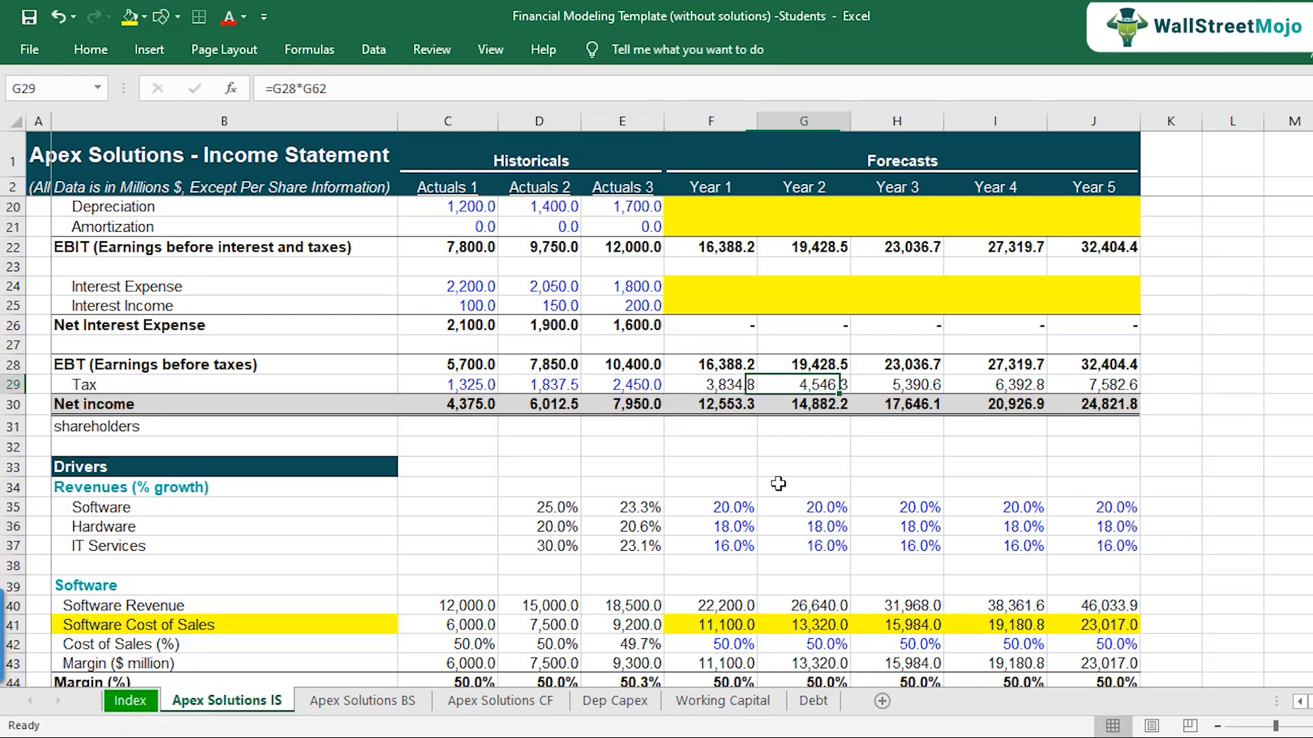
pyautogui.press('Down')
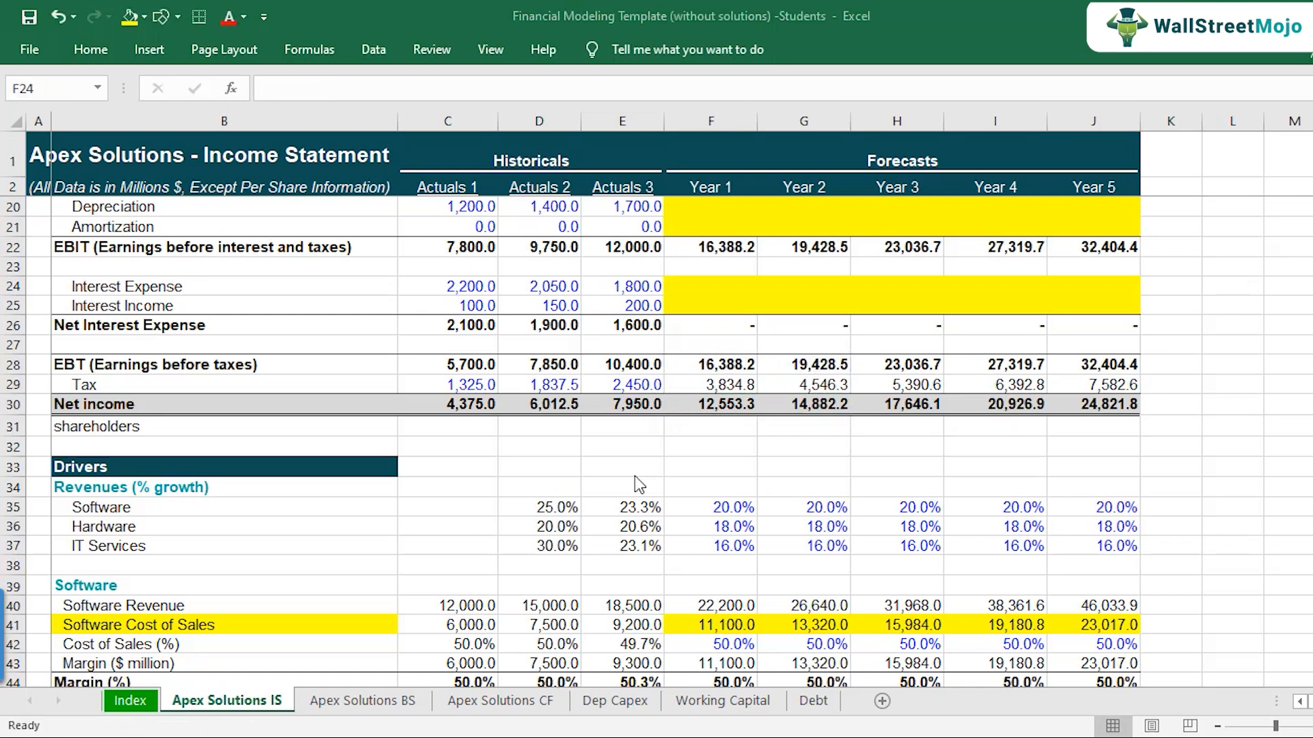
# Review the yellow forecast ranges for Depreciation and Amortization (F20:J21) and Interest Expense and Income (F24:J25)
pyautogui.scroll(1, 620, 441)
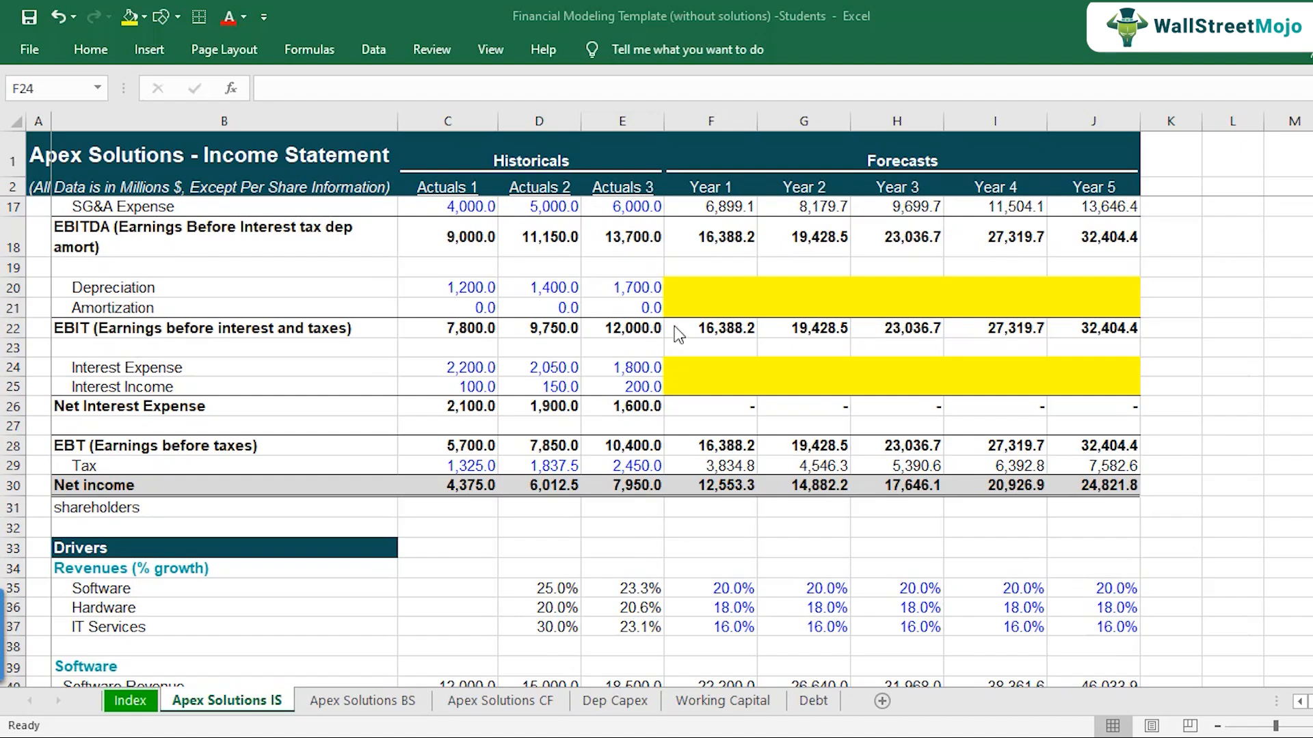
pyautogui.moveTo(711, 287); pyautogui.dragTo(1099, 308)
pyautogui.moveTo(713, 375); pyautogui.dragTo(1088, 378)
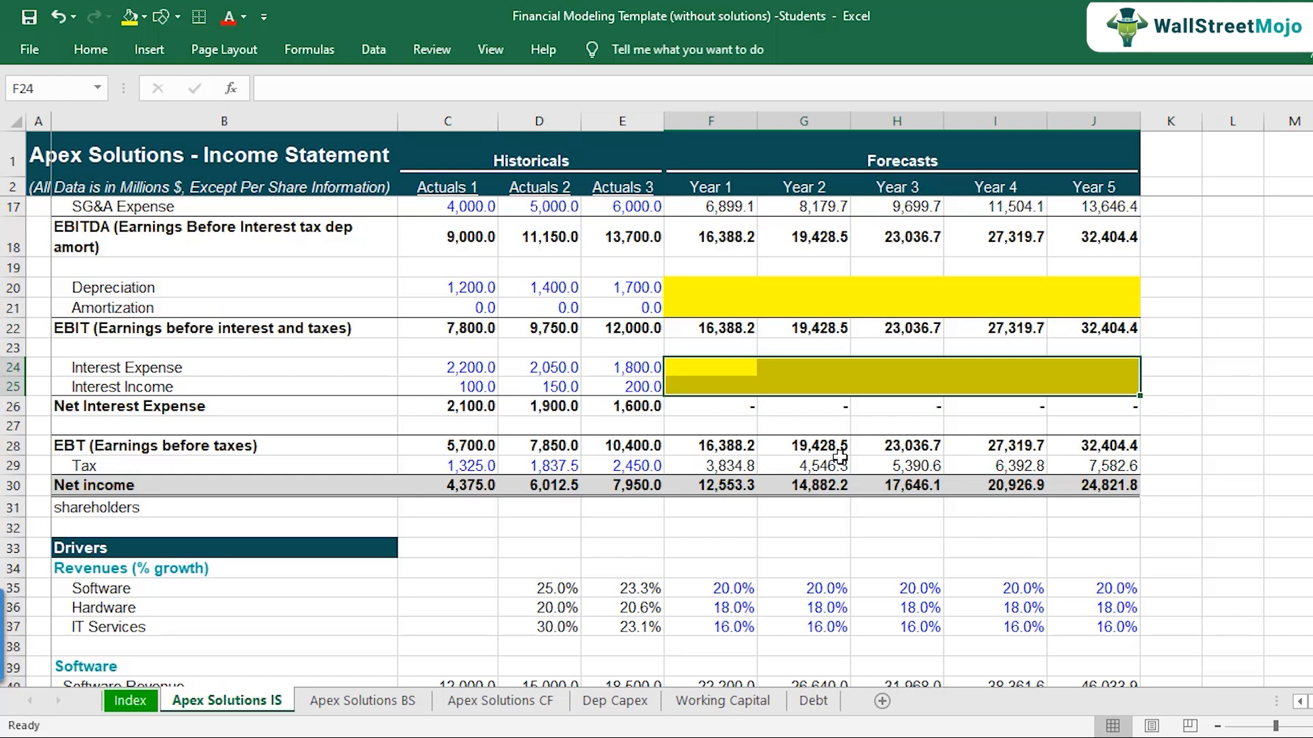
pyautogui.moveTo(683, 286); pyautogui.dragTo(1100, 302)
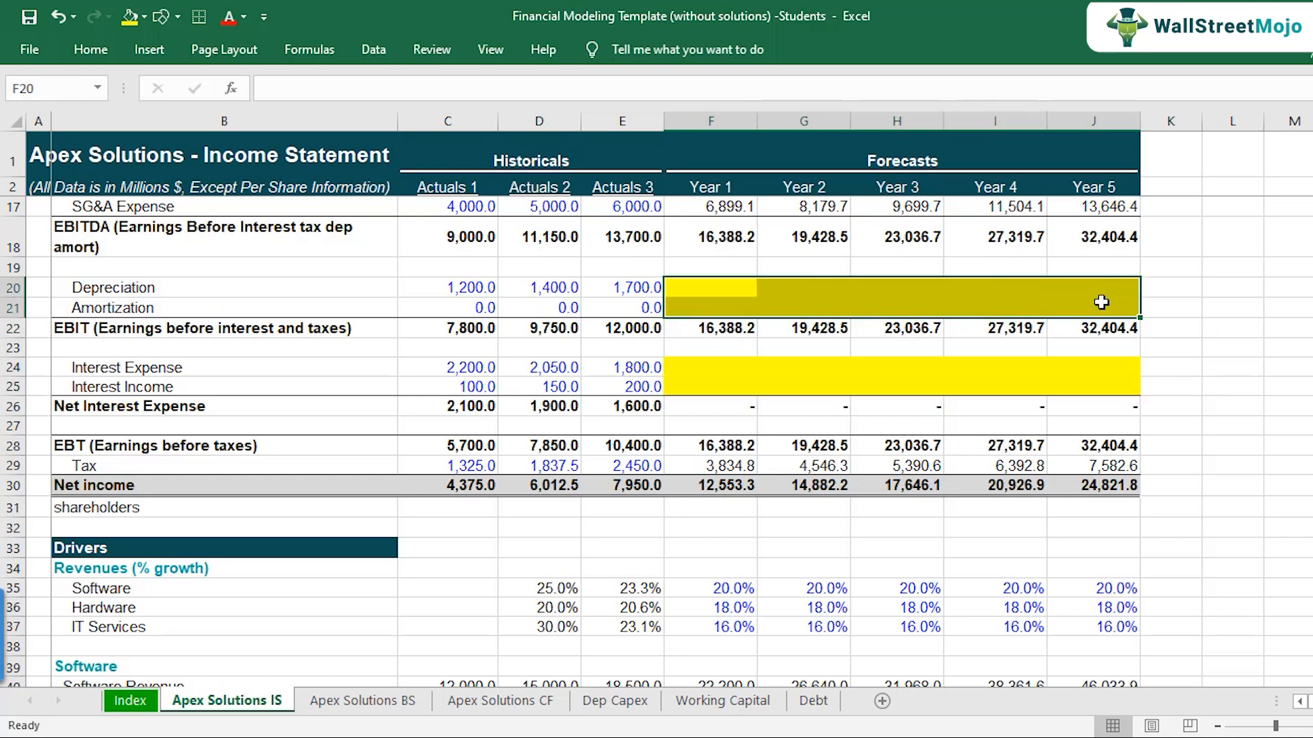